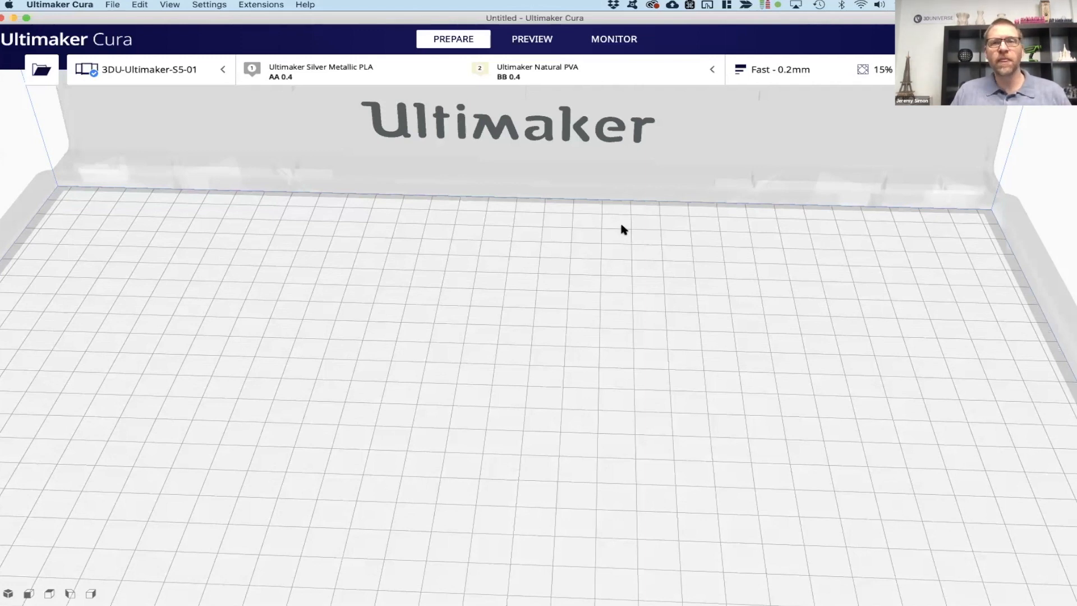
- Browse the non-networked printer models available for adding, try Ultimaker 2+, and leave without adding a printer
click(222, 73)
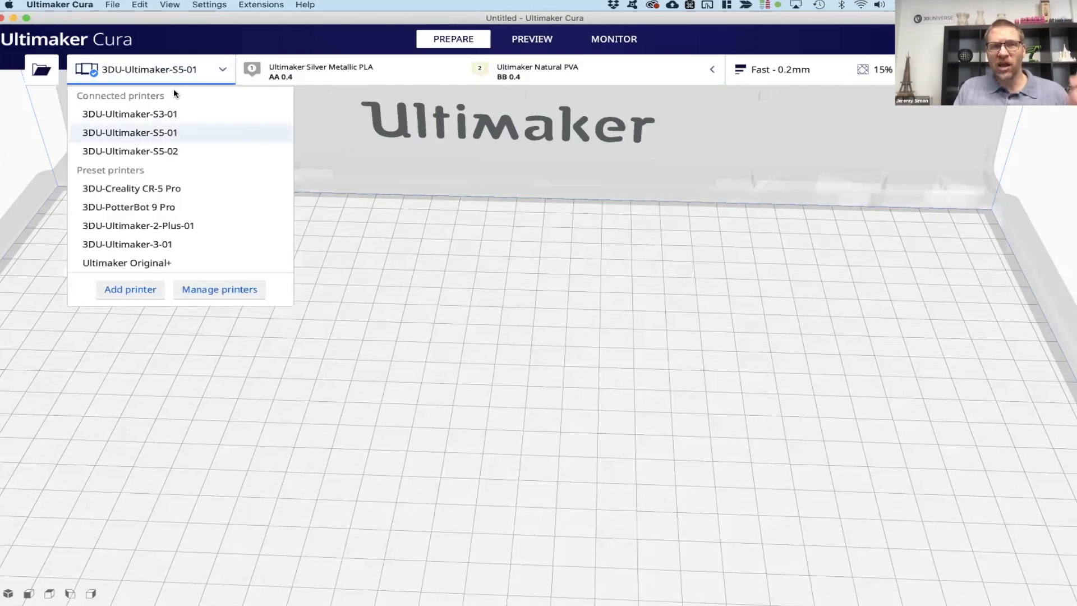
click(133, 290)
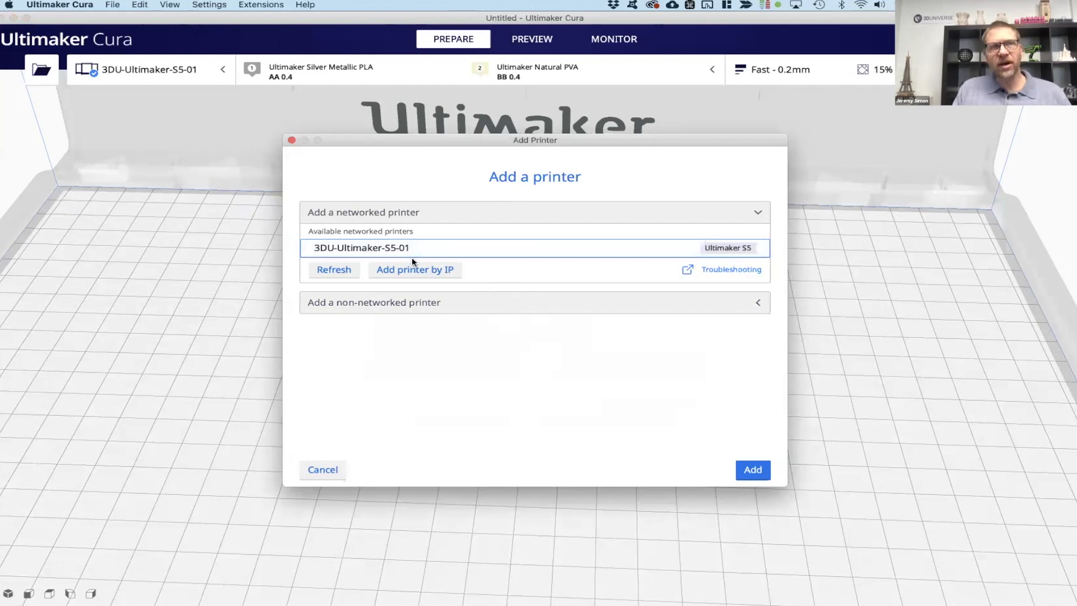
click(761, 302)
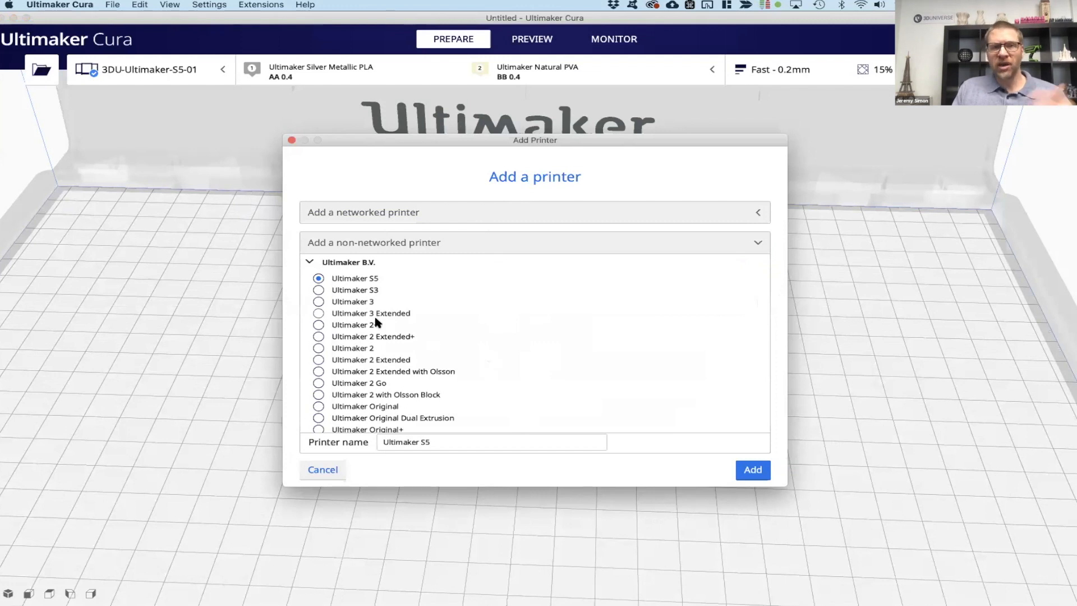
click(318, 324)
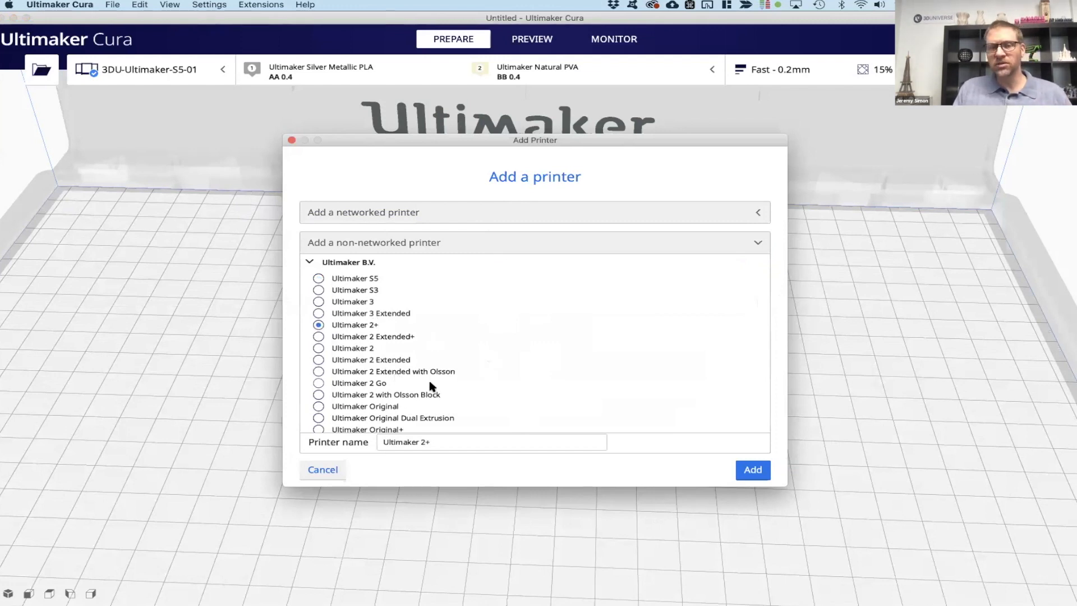
scroll(429, 382, down, 5)
scroll(430, 386, down, 10)
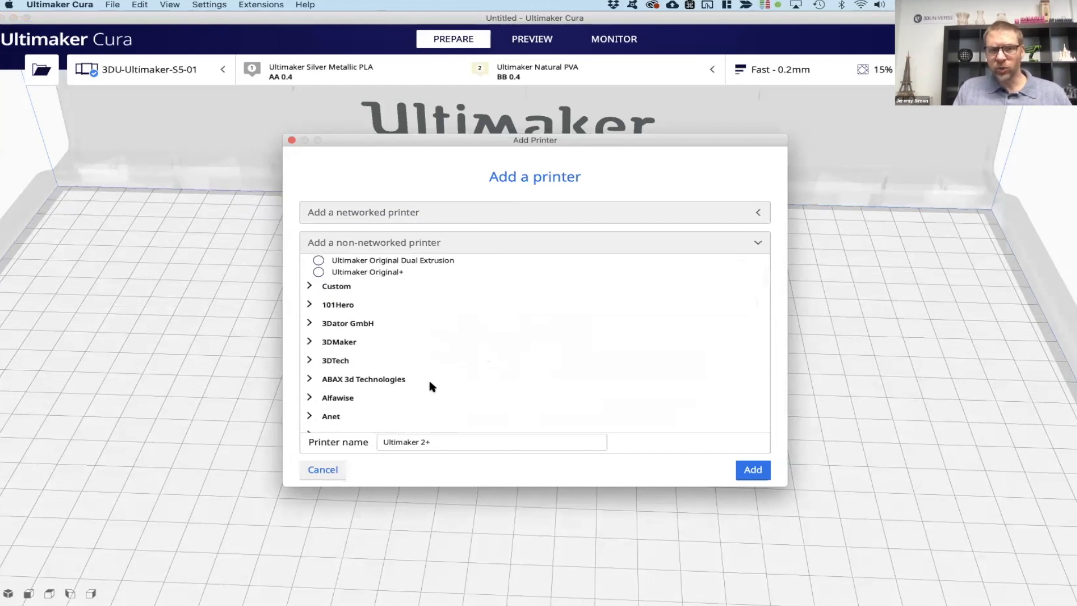
scroll(430, 386, down, 10)
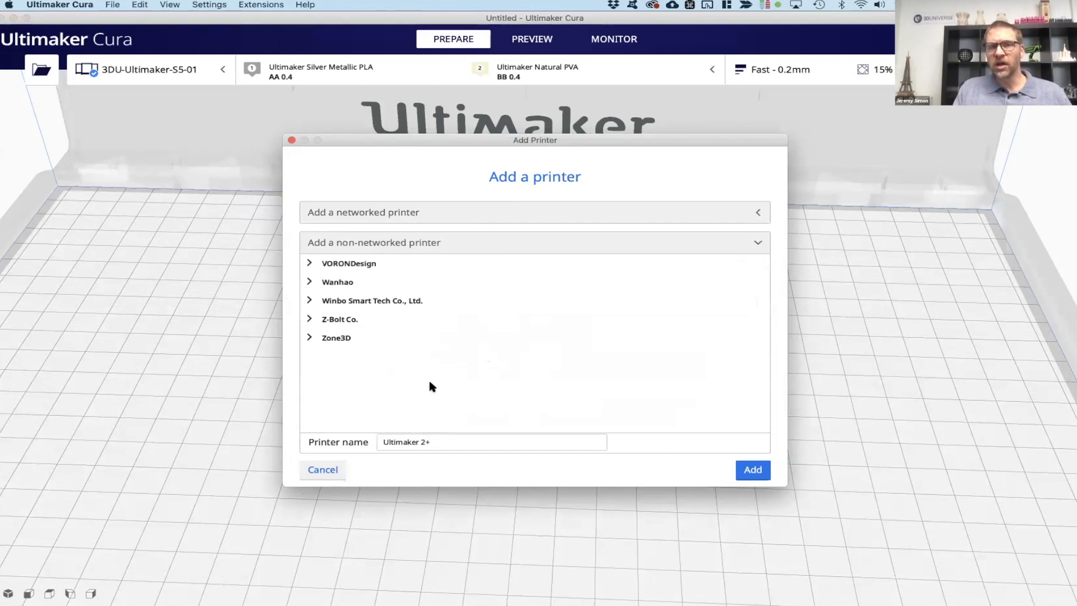
scroll(430, 382, up, 5)
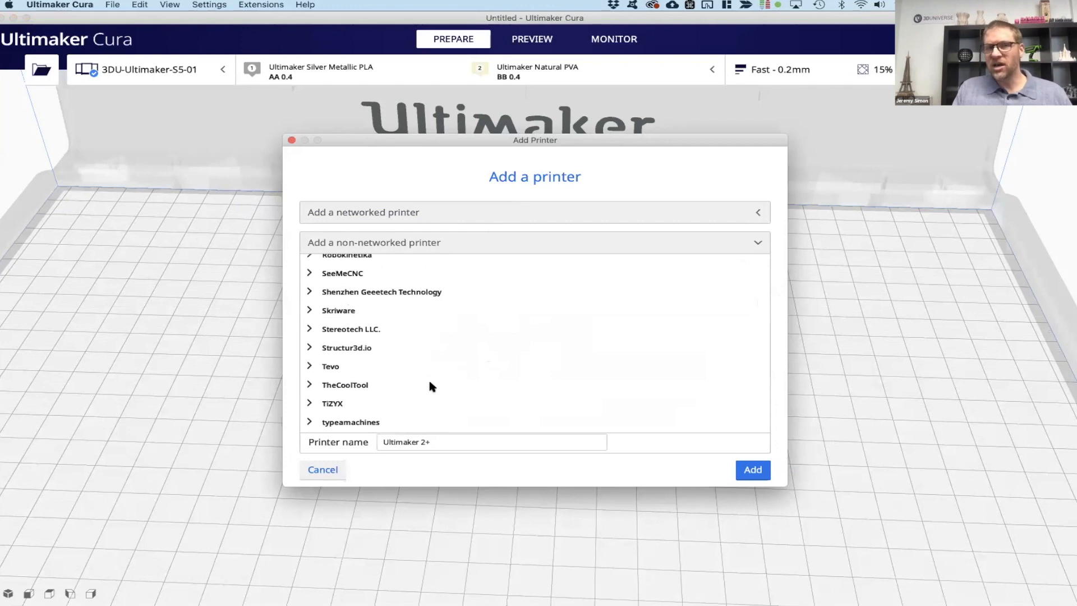
scroll(431, 386, up, 10)
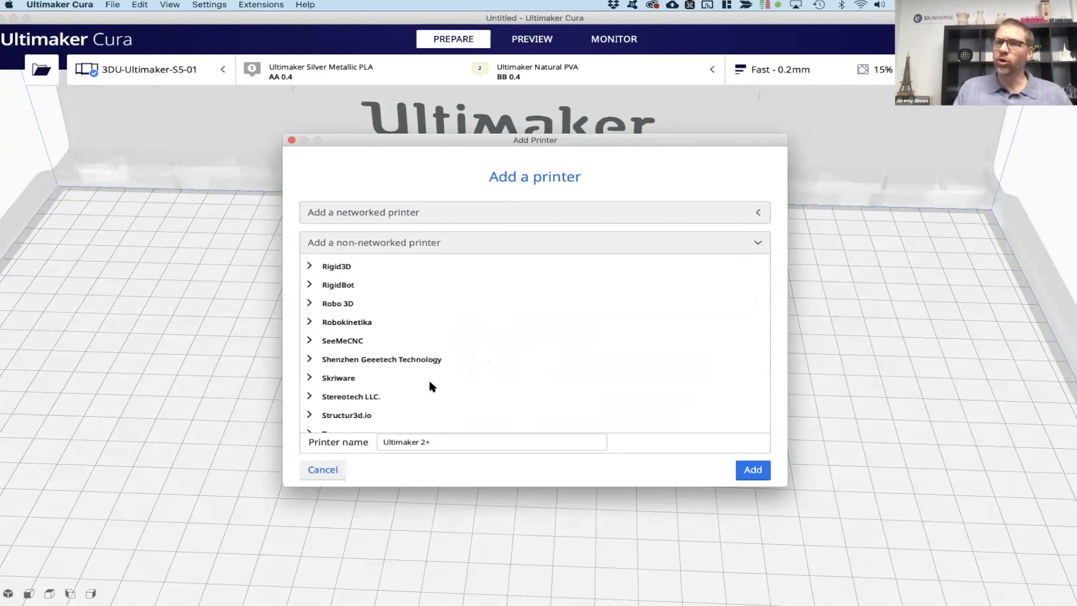
scroll(430, 383, up, 15)
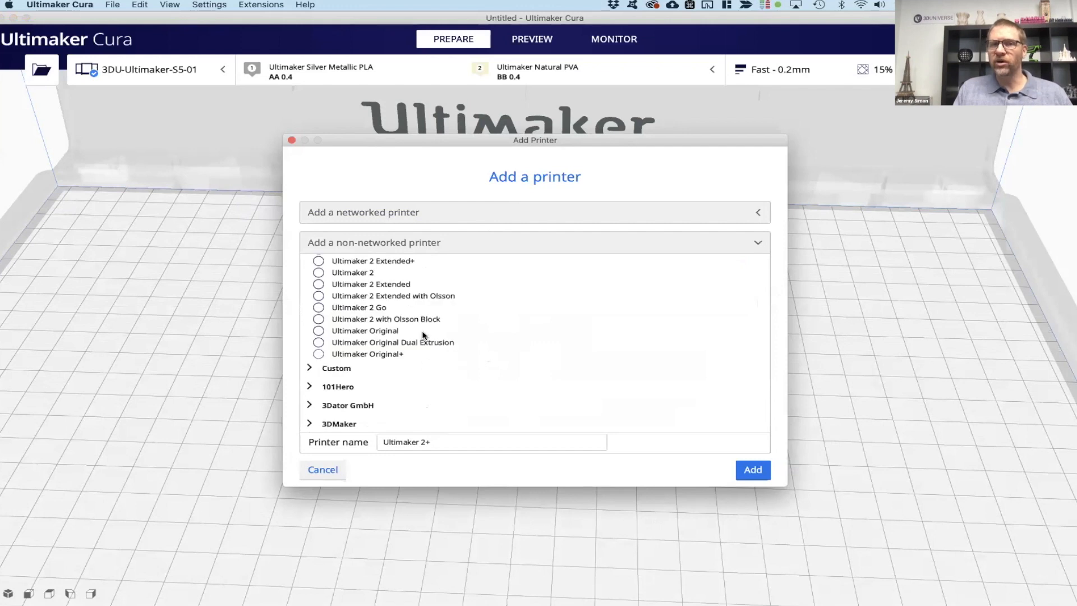
scroll(421, 339, up, 5)
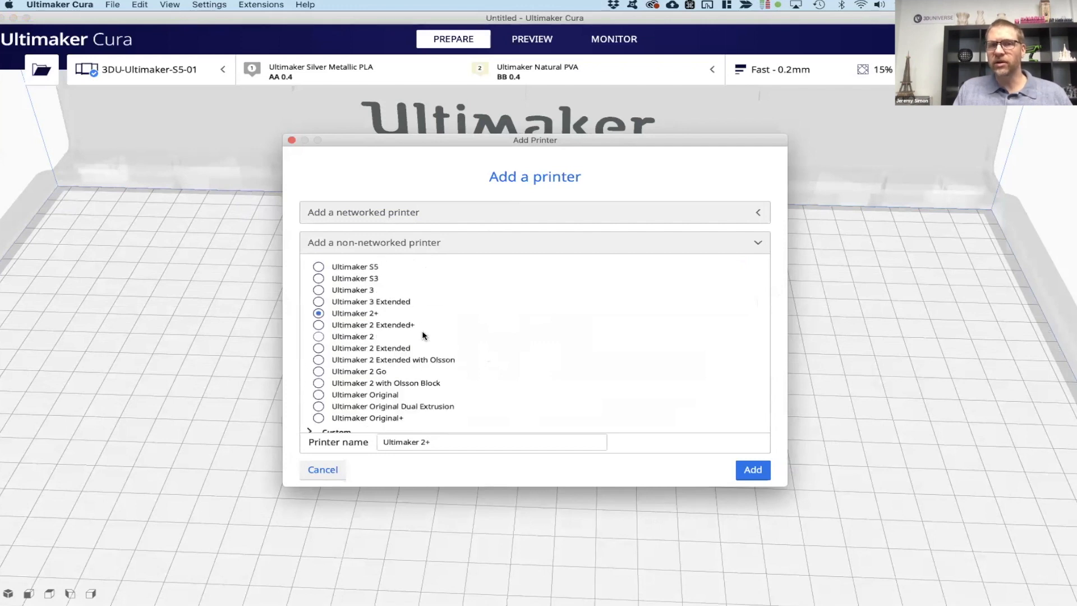
click(325, 470)
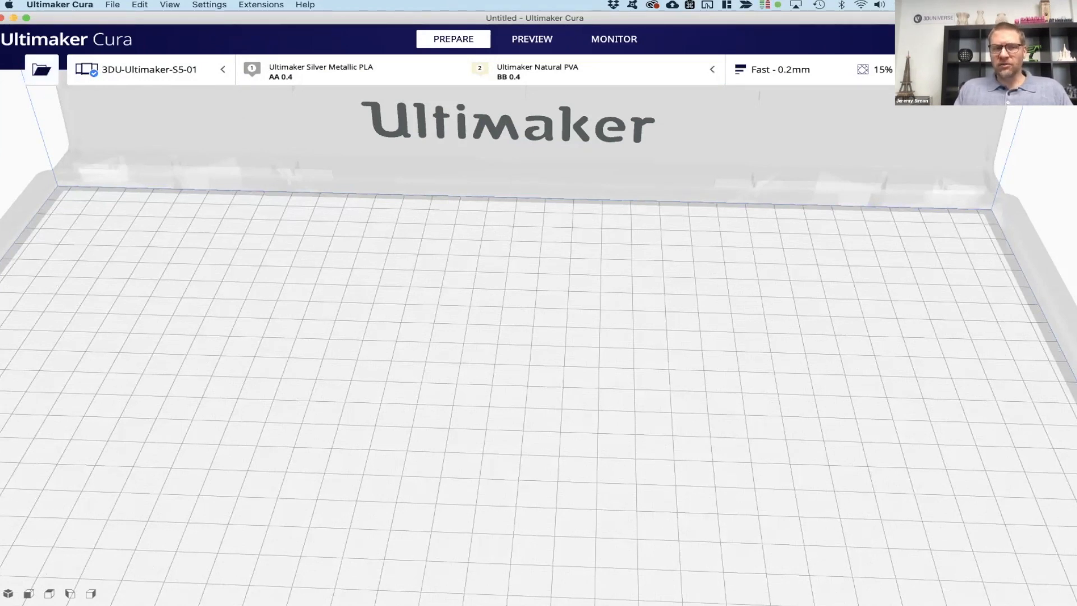
- Load 3DBenchy.stl from the STL Files folder onto the build plate and choose 3DU-Ultimaker-S5-01 as the printer
click(27, 593)
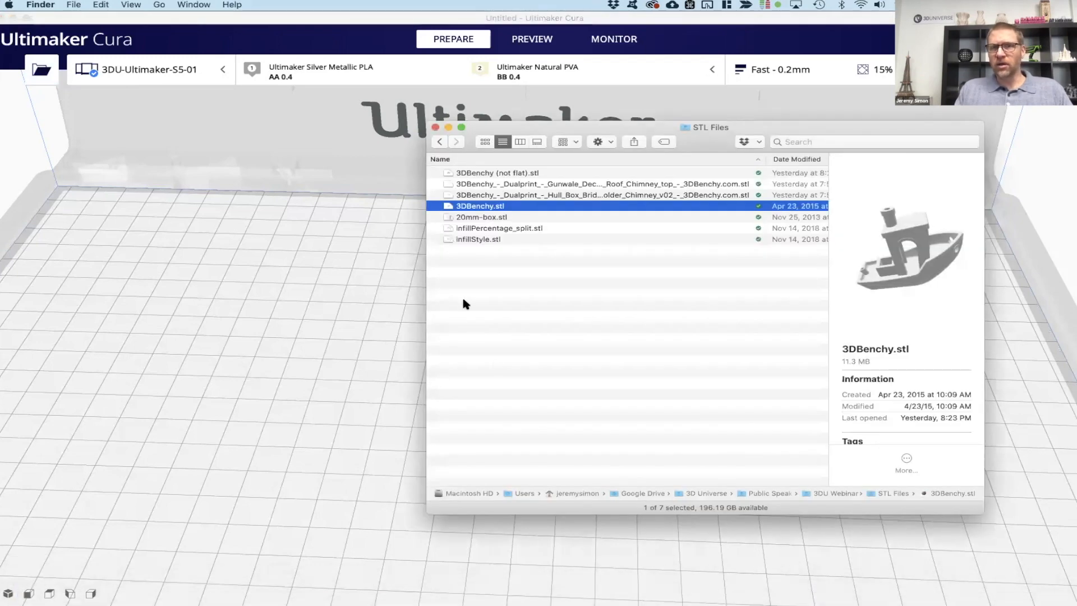
drag(493, 206, 250, 306)
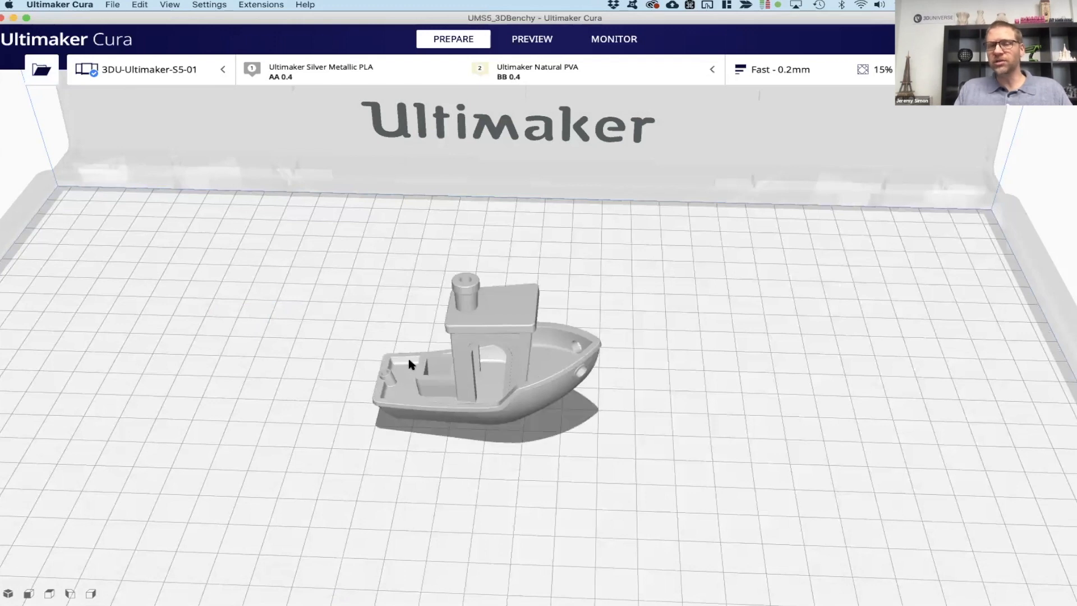
click(203, 72)
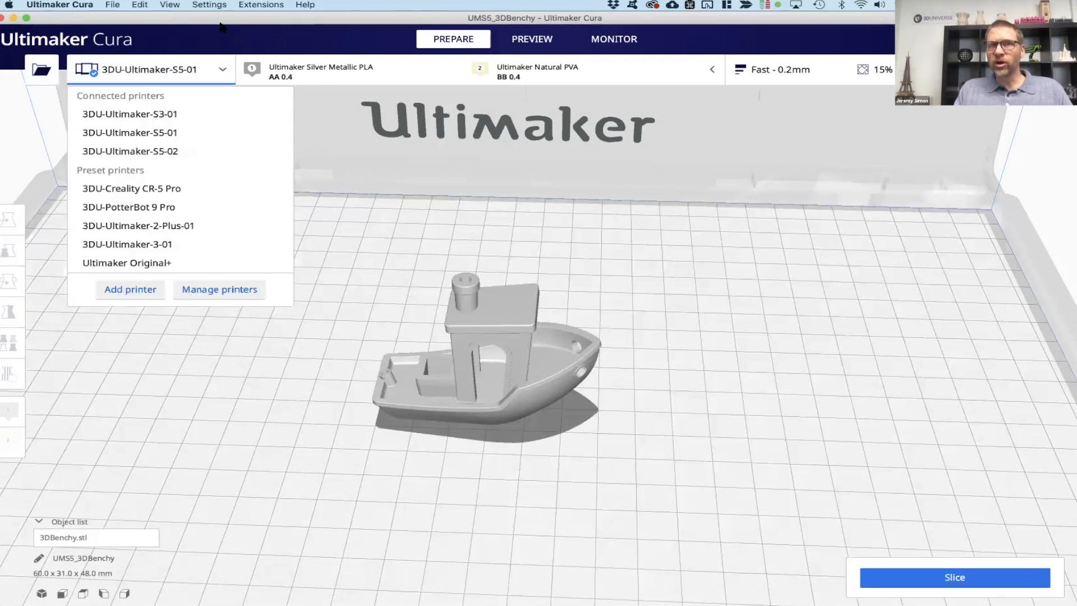
click(160, 133)
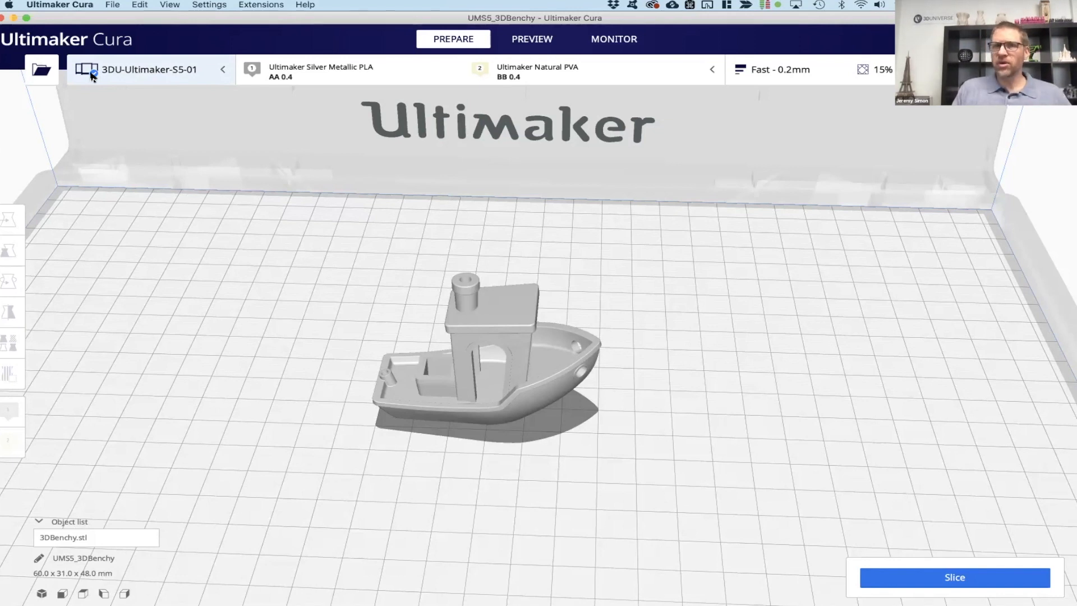
- Check the network connection details of 3DU-Ultimaker-S5-01 in the printer management settings, refreshing the list of networked printers
click(151, 72)
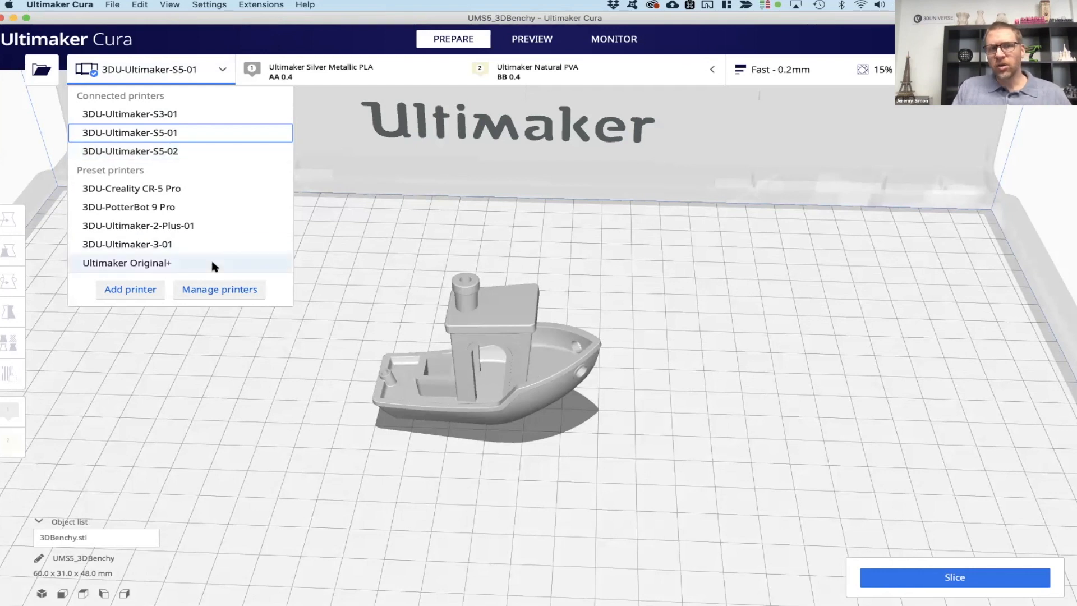
click(212, 291)
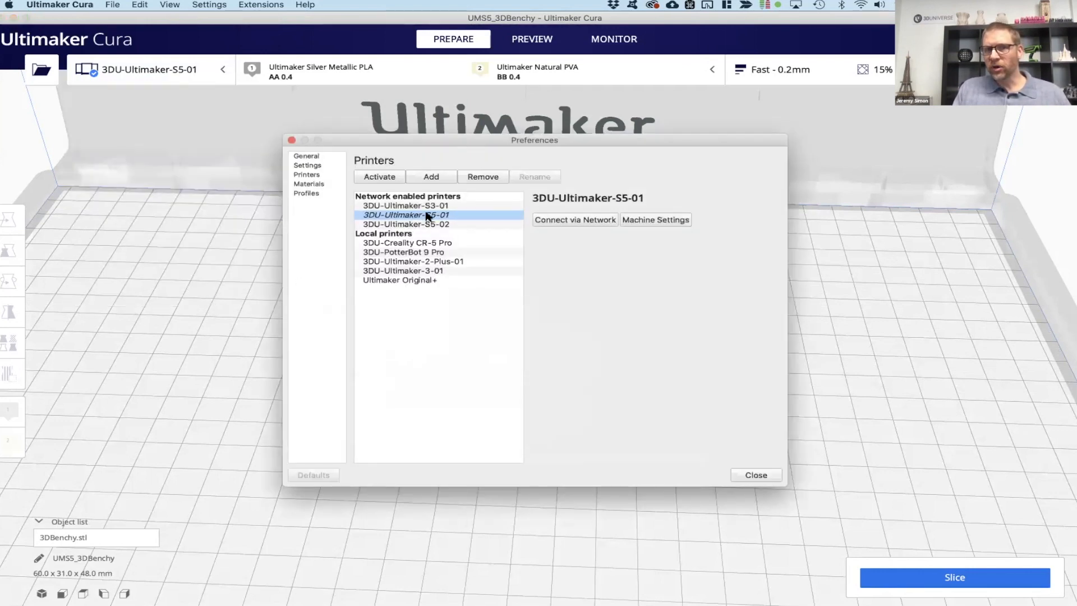
click(585, 221)
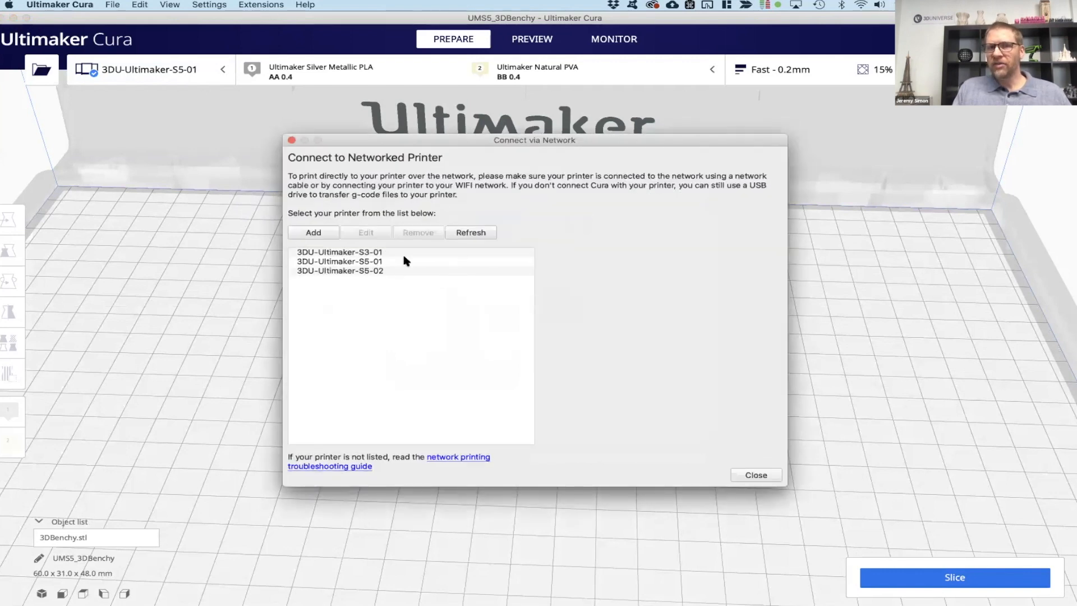
click(474, 232)
click(373, 262)
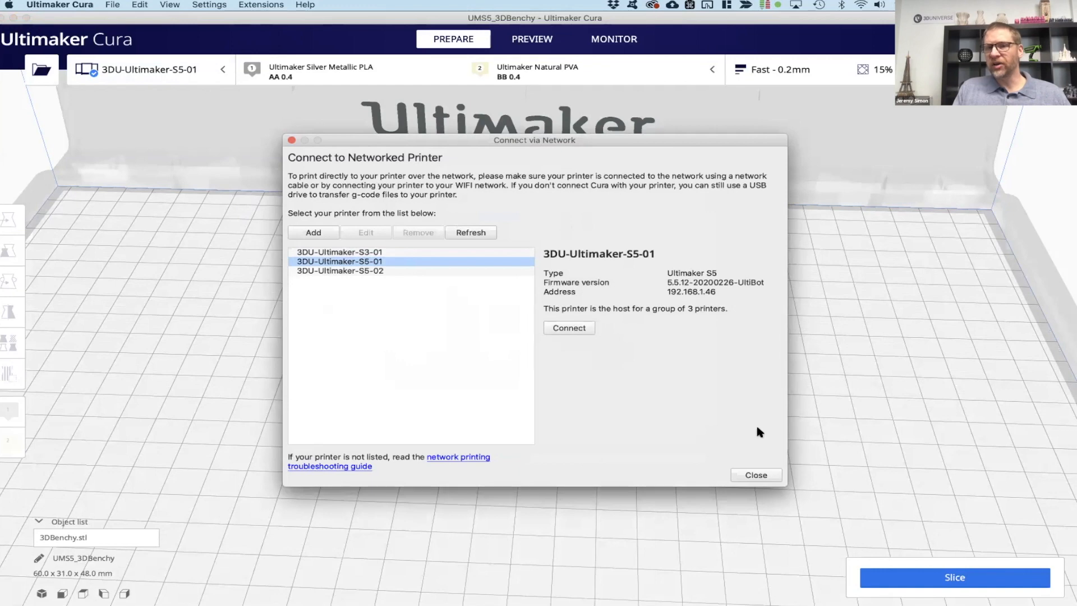
click(756, 472)
click(756, 475)
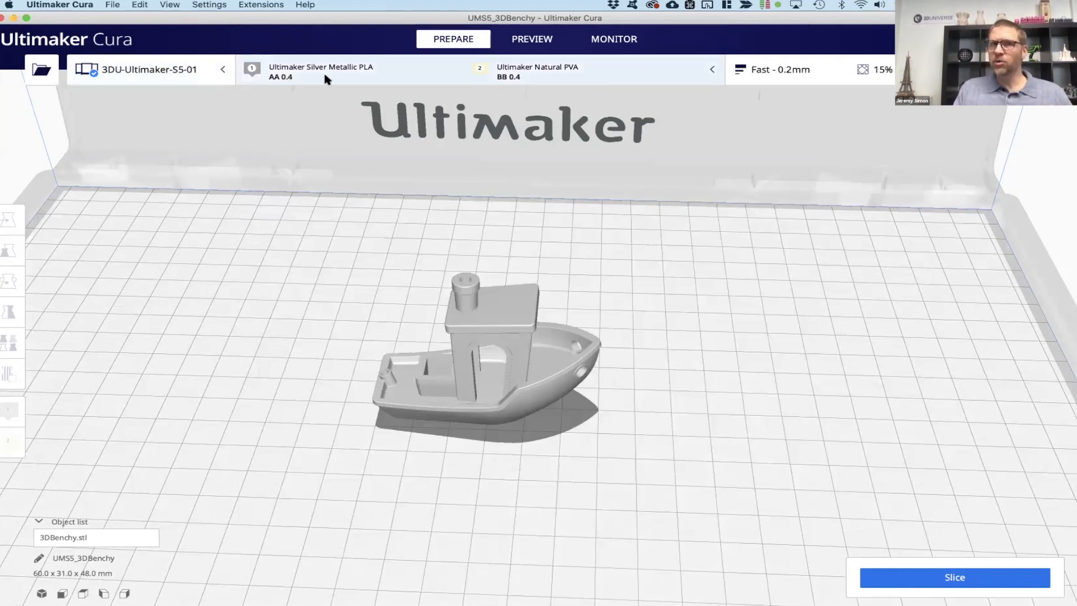
- Examine the material and print core configurations offered for the connected Ultimaker S3 and S5 printers
click(441, 73)
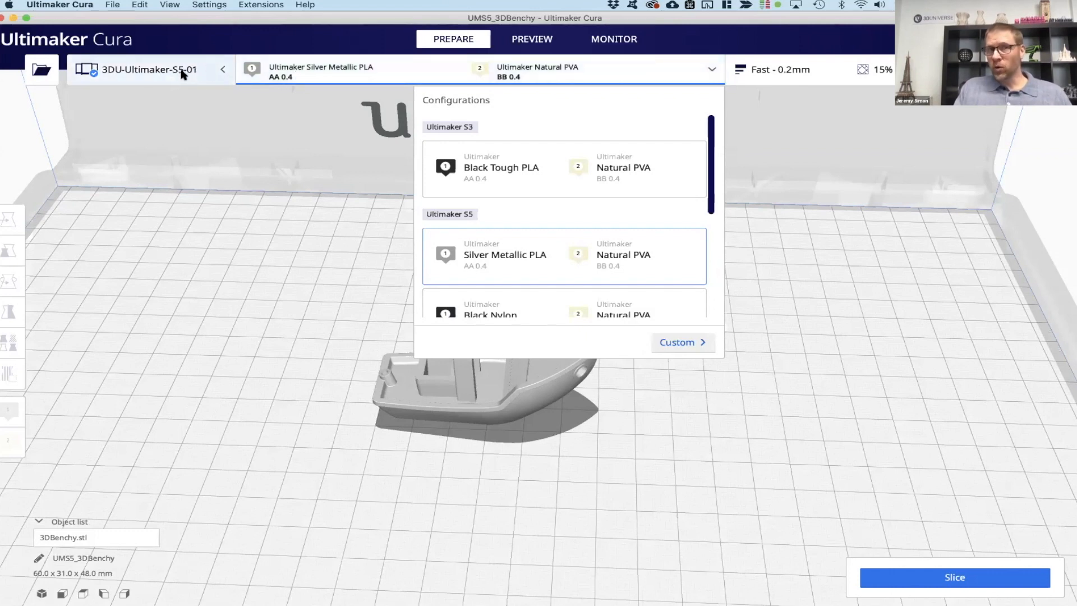
click(431, 67)
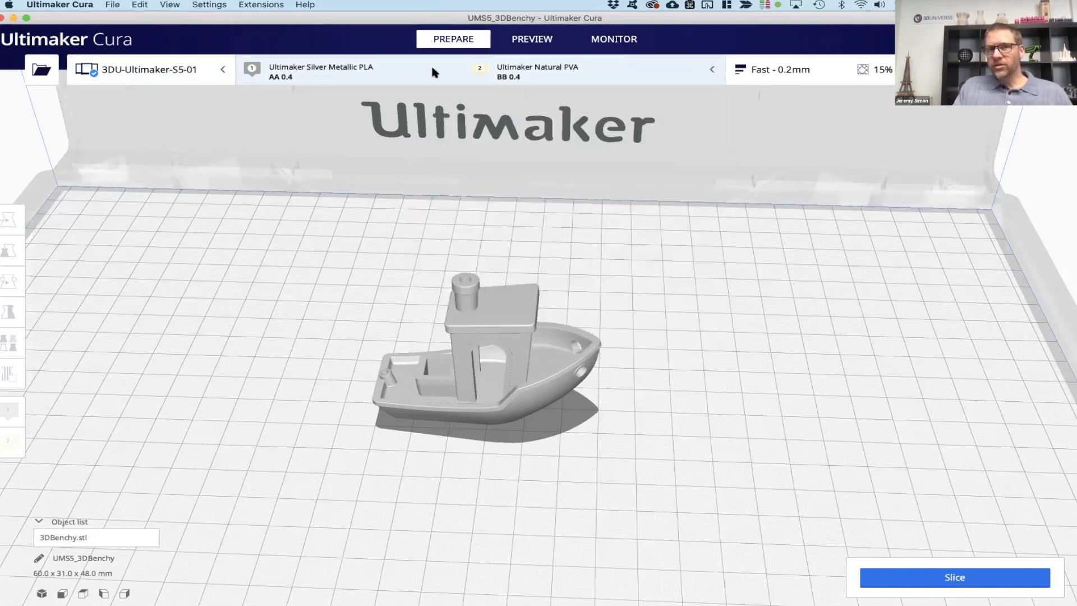
click(431, 67)
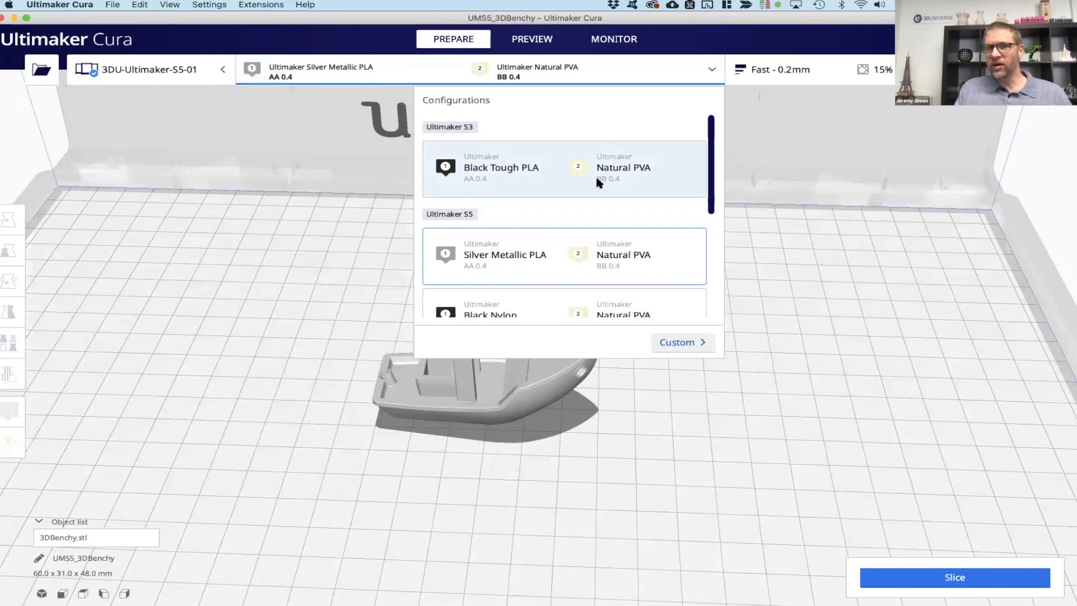
scroll(598, 183, down, 3)
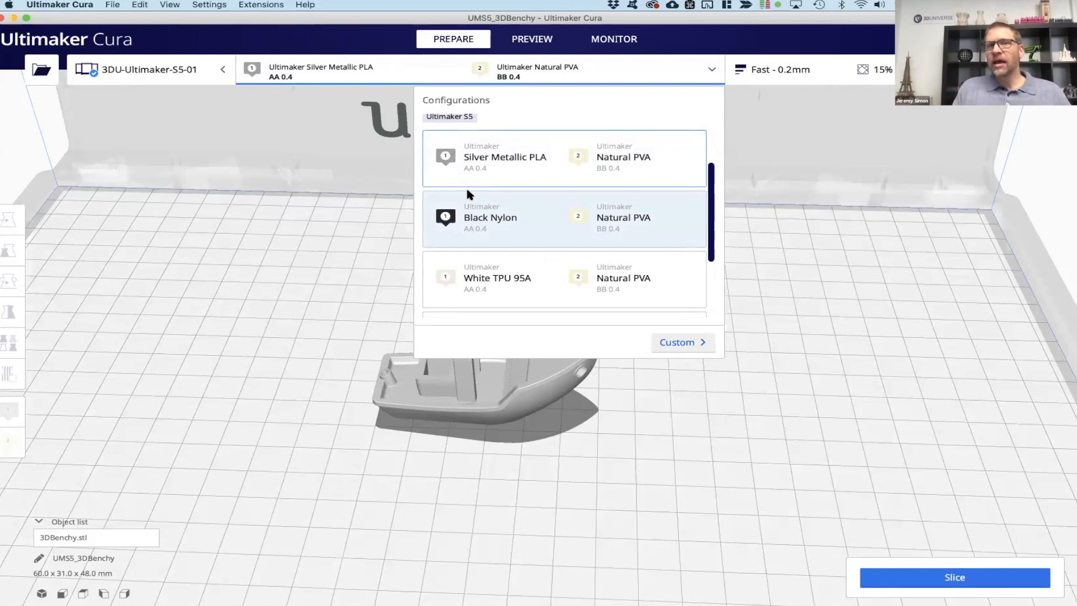
scroll(468, 194, down, 3)
scroll(468, 193, up, 5)
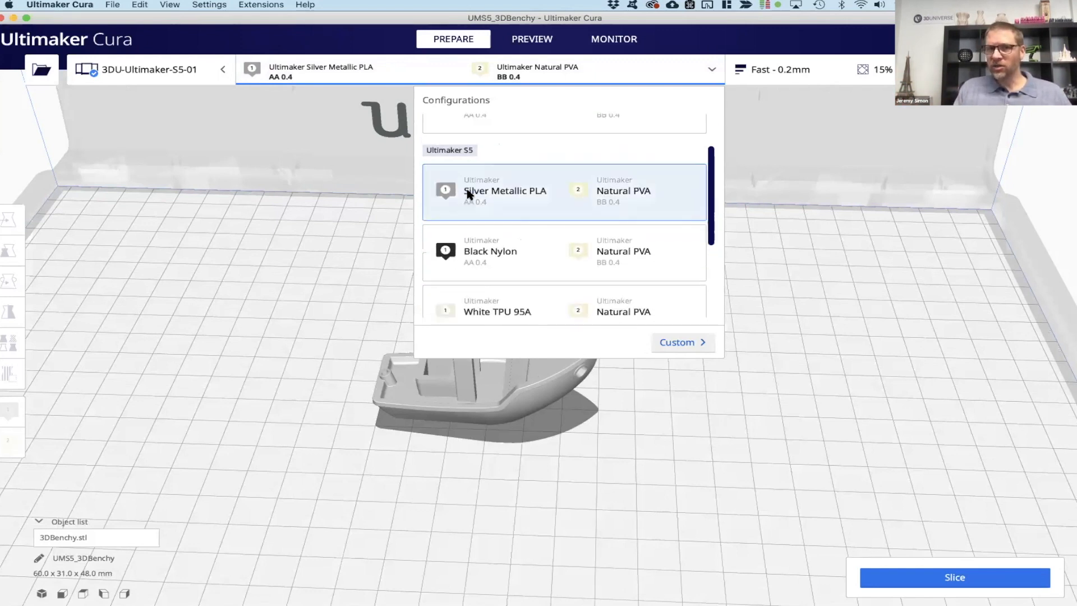
scroll(469, 193, down, 1)
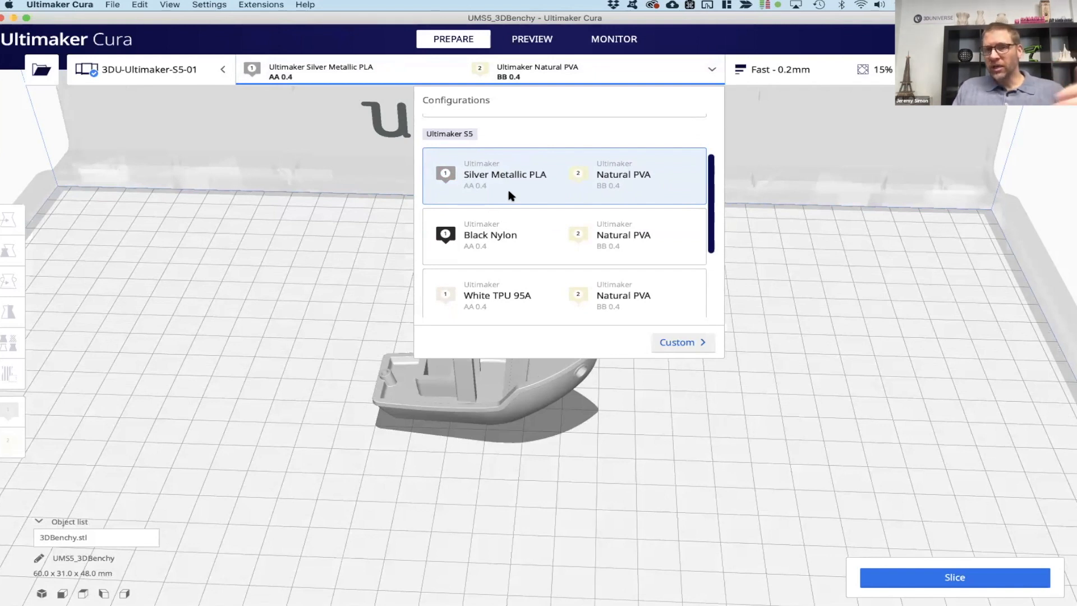
scroll(509, 191, down, 2)
scroll(509, 191, up, 2)
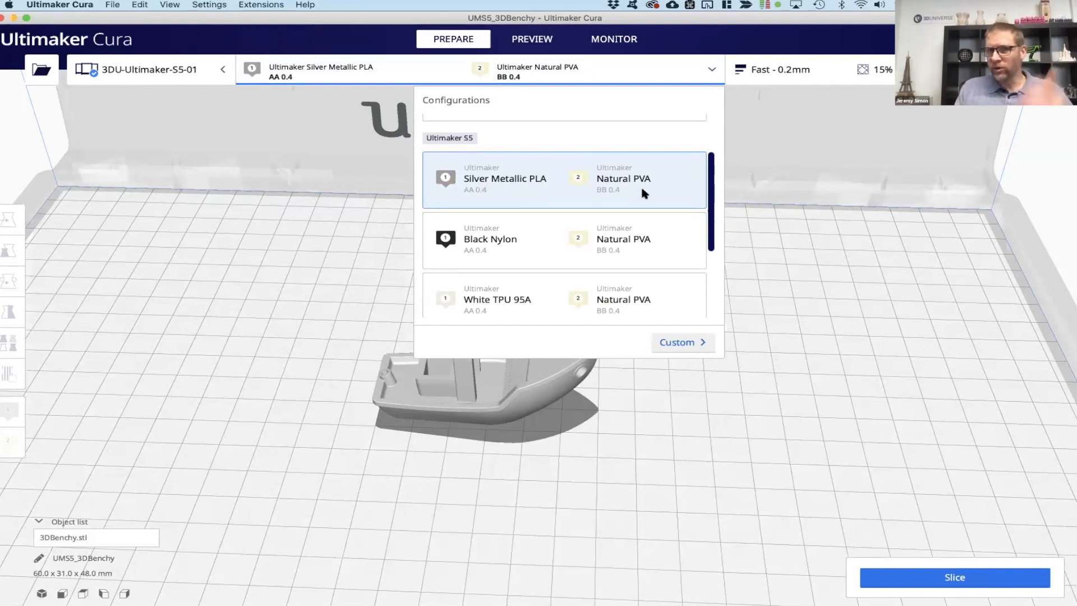
scroll(512, 247, down, 3)
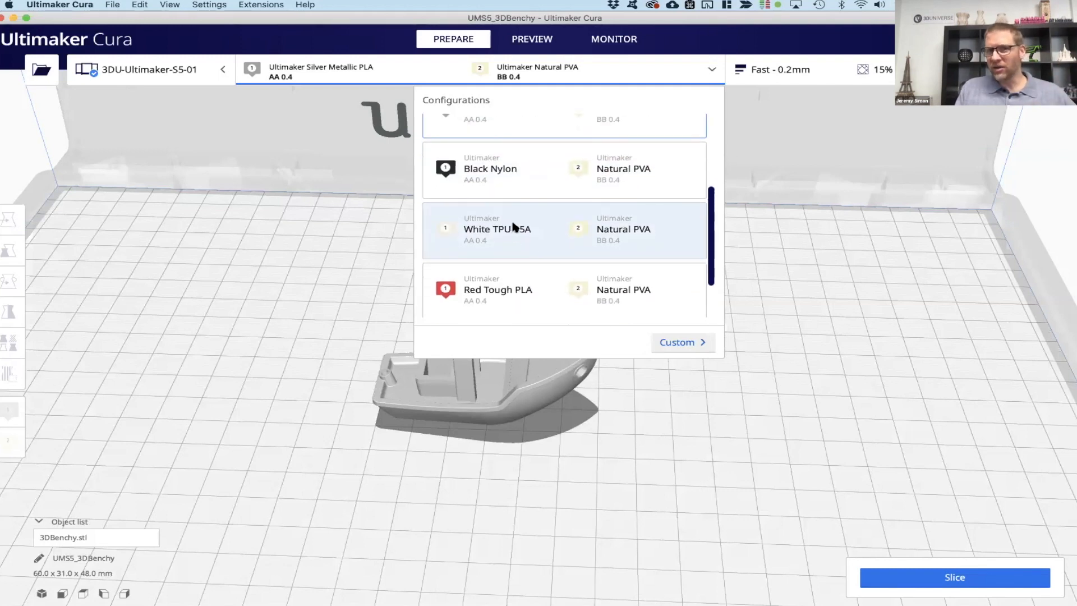
scroll(513, 222, down, 3)
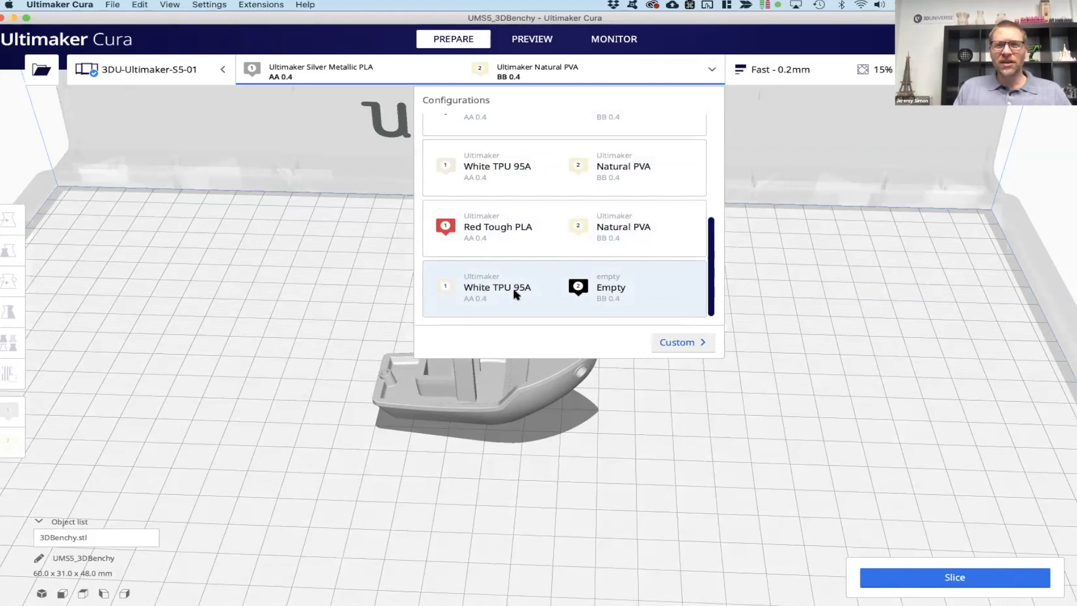
scroll(516, 236, up, 3)
scroll(517, 235, up, 3)
scroll(517, 236, down, 6)
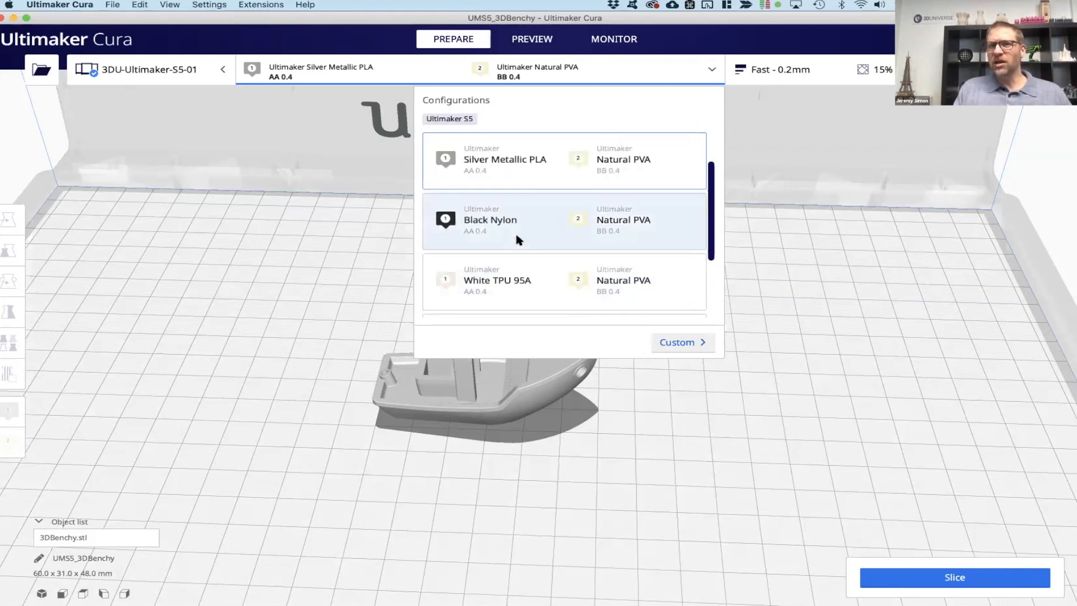
- Apply the Ultimaker S5 configuration with Red Tough PLA on AA 0.4 and Natural PVA on BB 0.4
scroll(516, 236, up, 4)
scroll(515, 241, down, 3)
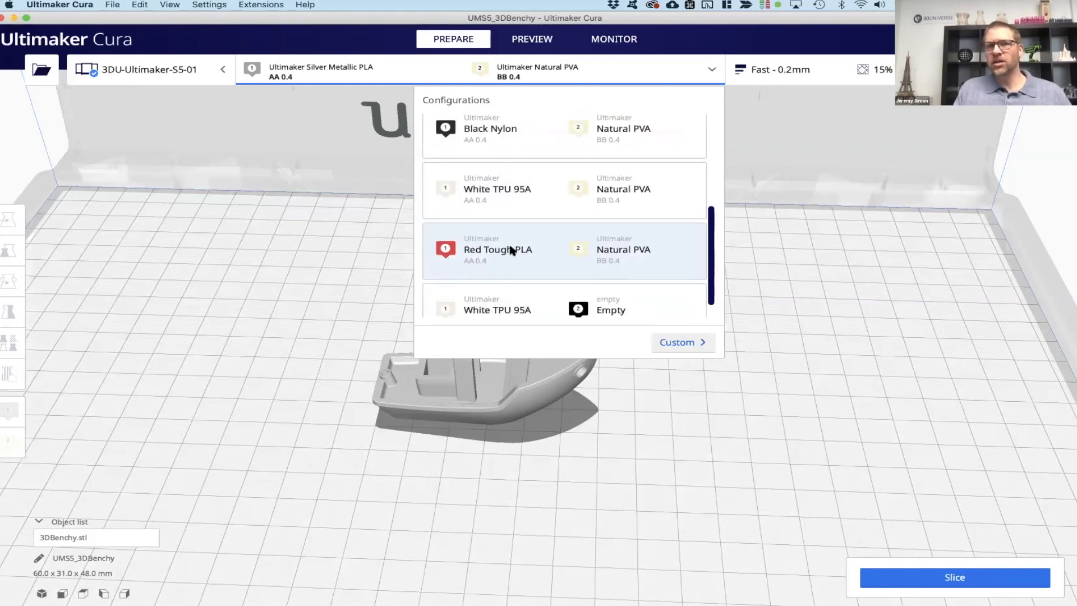
click(511, 250)
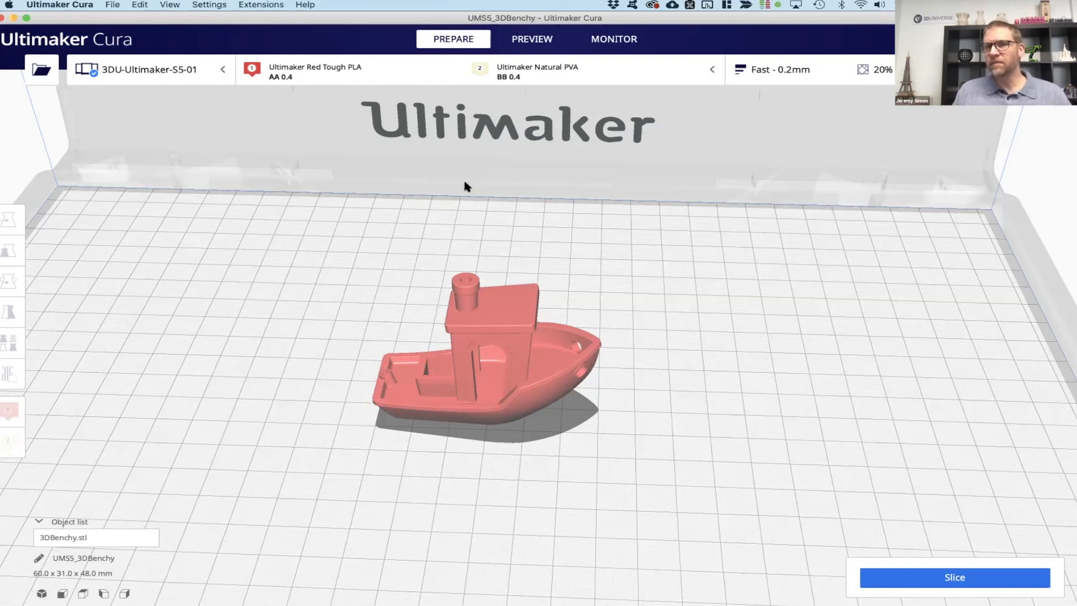
- Review the preset printer configurations and the Generic and Ultimaker material choices offered in the custom setup for extruder 1
click(419, 71)
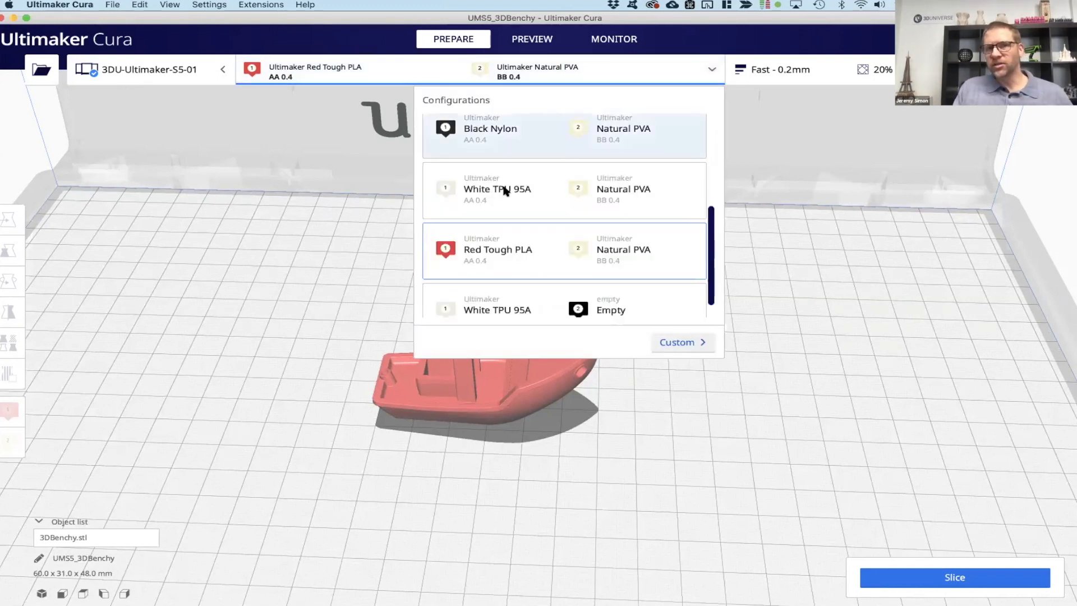
scroll(488, 214, down, 2)
scroll(488, 215, up, 3)
scroll(488, 215, down, 3)
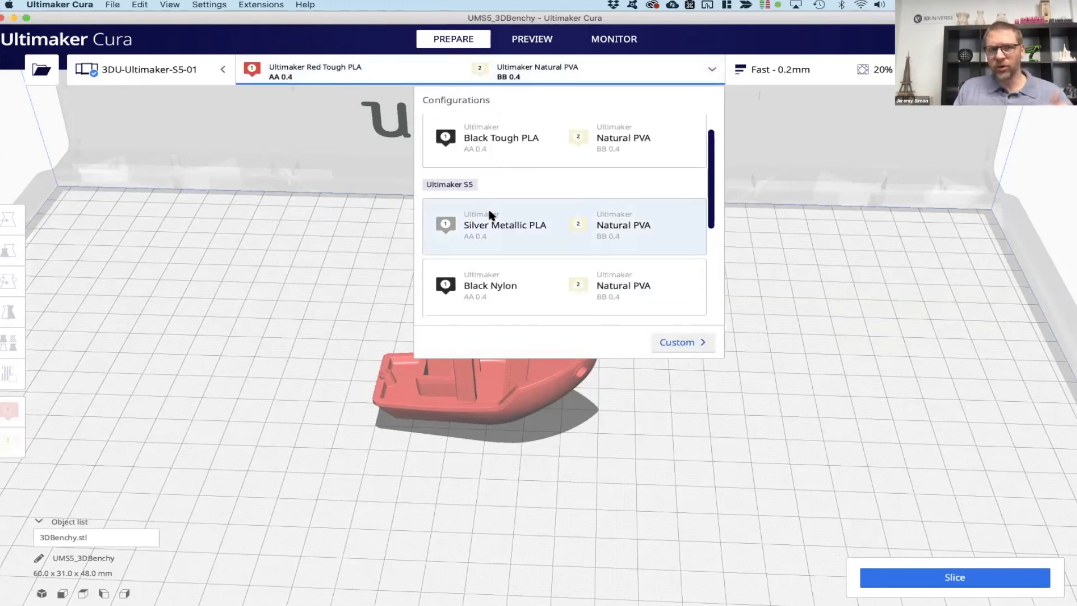
scroll(489, 214, up, 3)
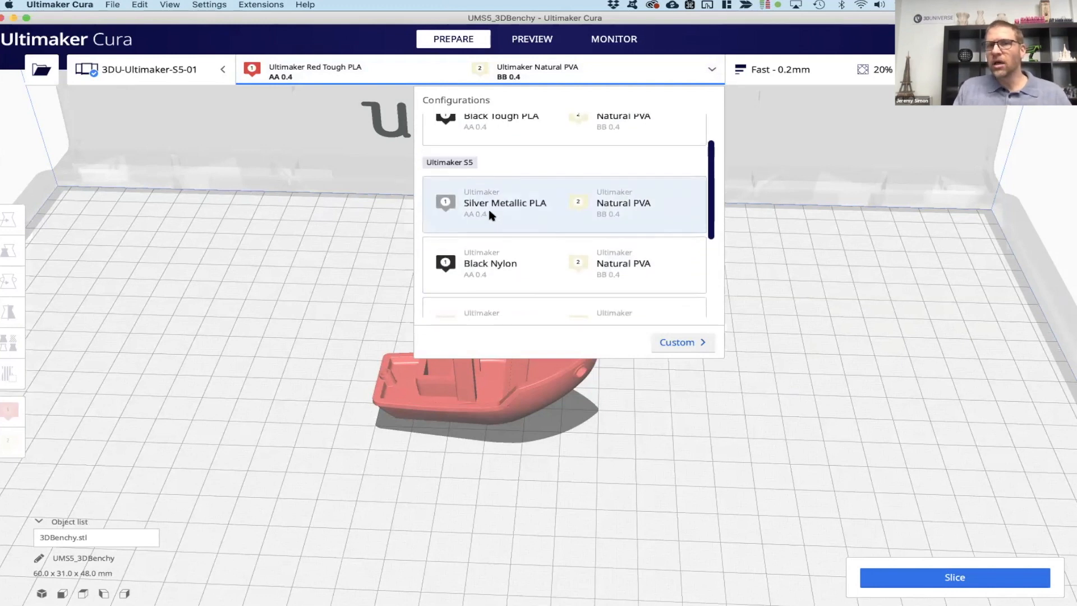
click(680, 343)
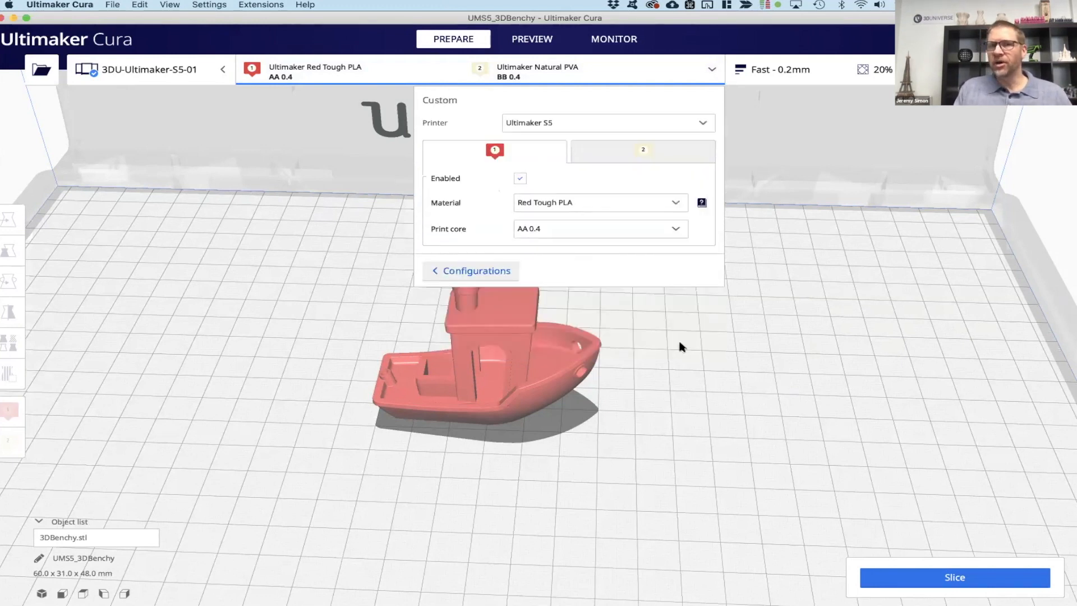
click(585, 205)
mouse_move(572, 221)
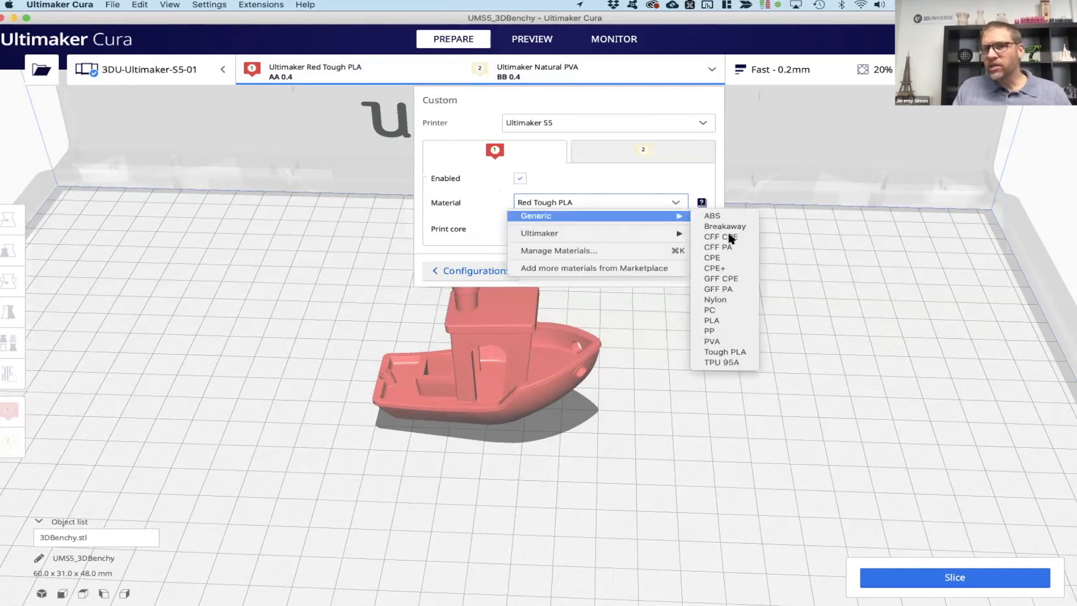
mouse_move(621, 233)
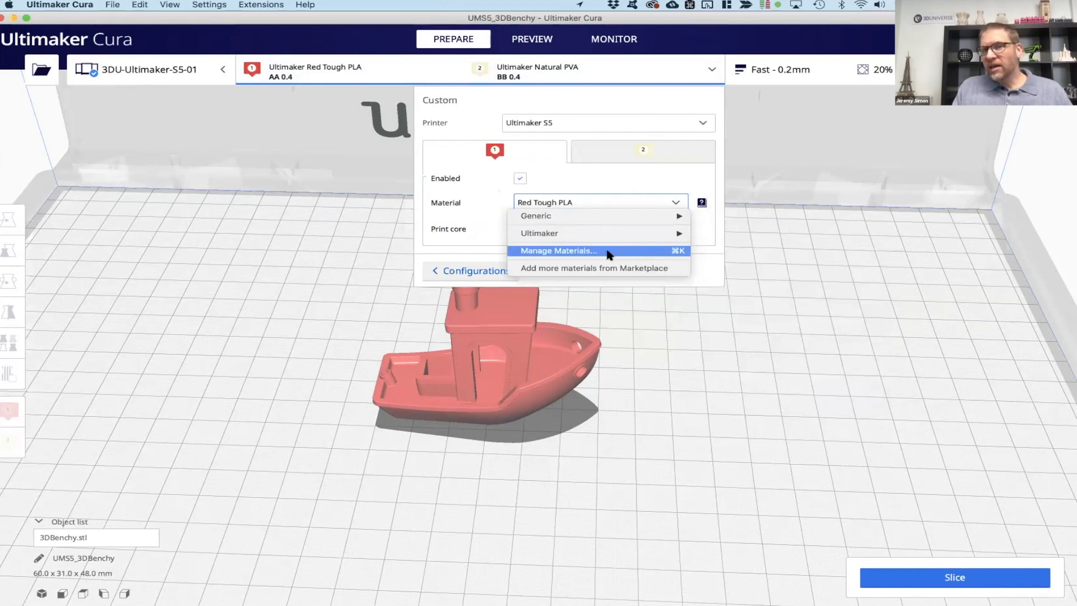
- Open the material manager and inspect the properties of Generic CPE, Generic PC and Generic PLA
click(560, 252)
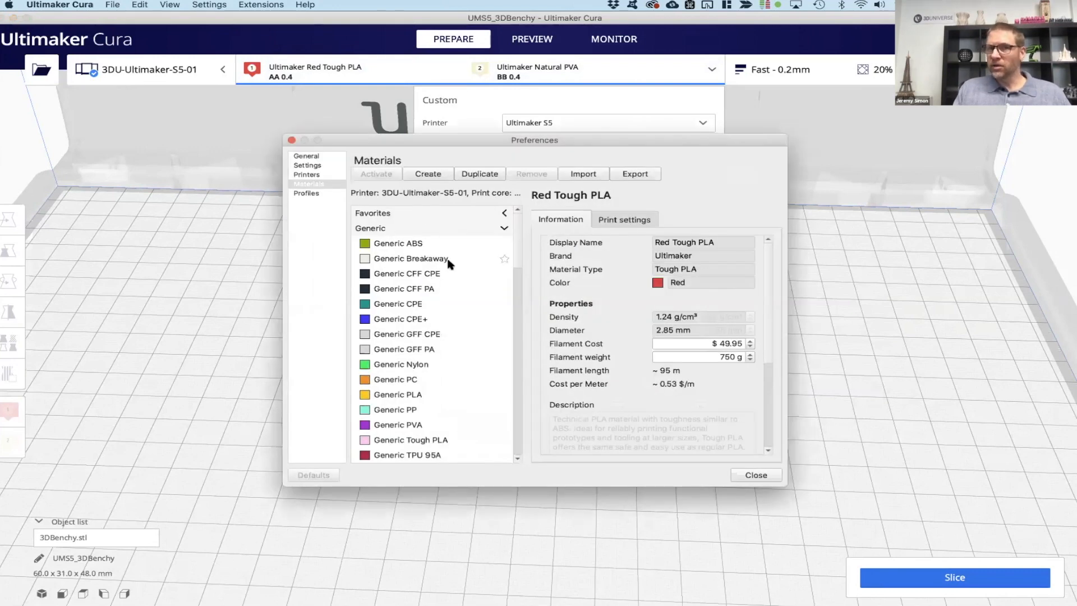
scroll(436, 305, down, 4)
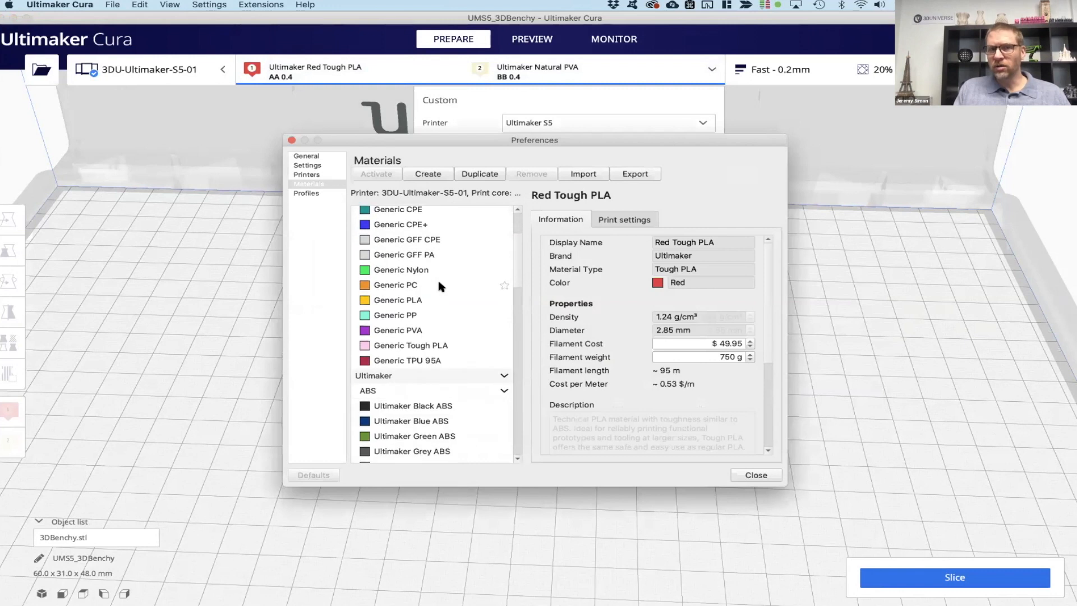
scroll(439, 283, up, 3)
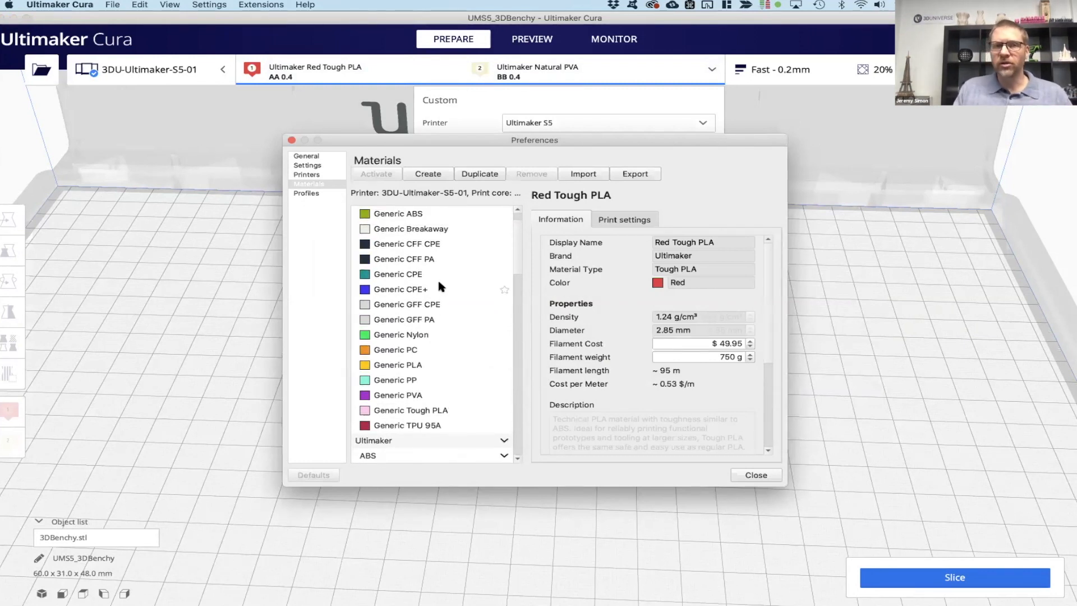
click(399, 274)
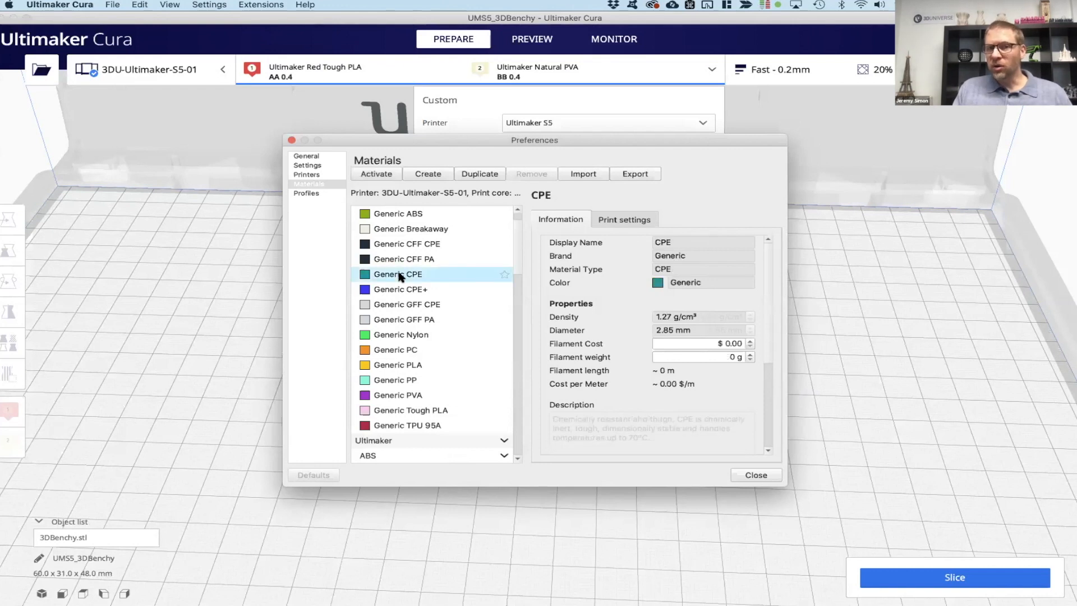
click(402, 350)
click(398, 365)
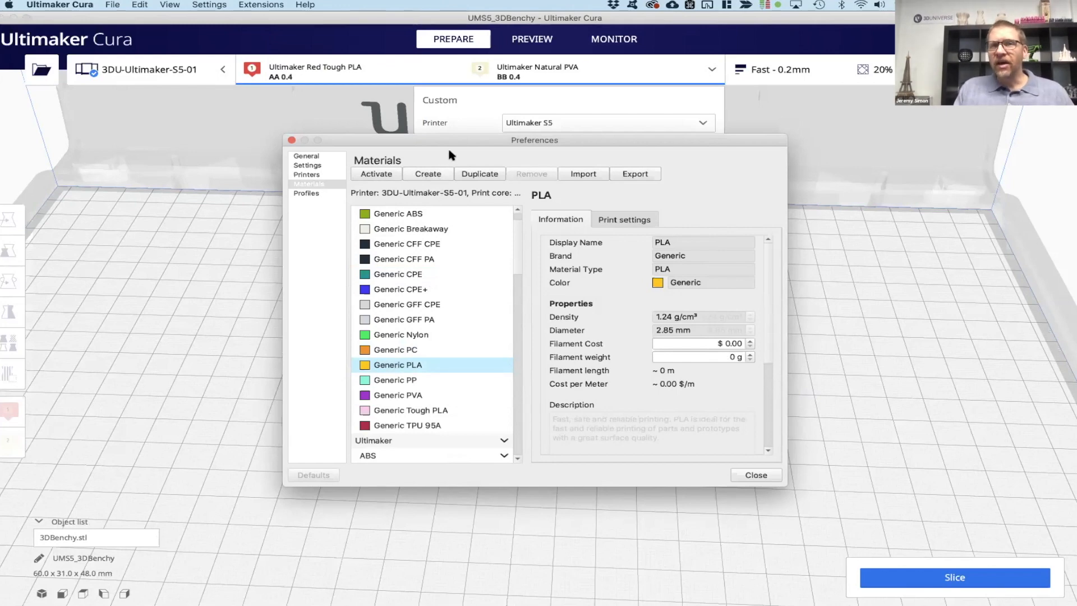
- Create a new custom material in the material manager and select it in the Custom PLA group
drag(449, 153, 283, 184)
click(264, 205)
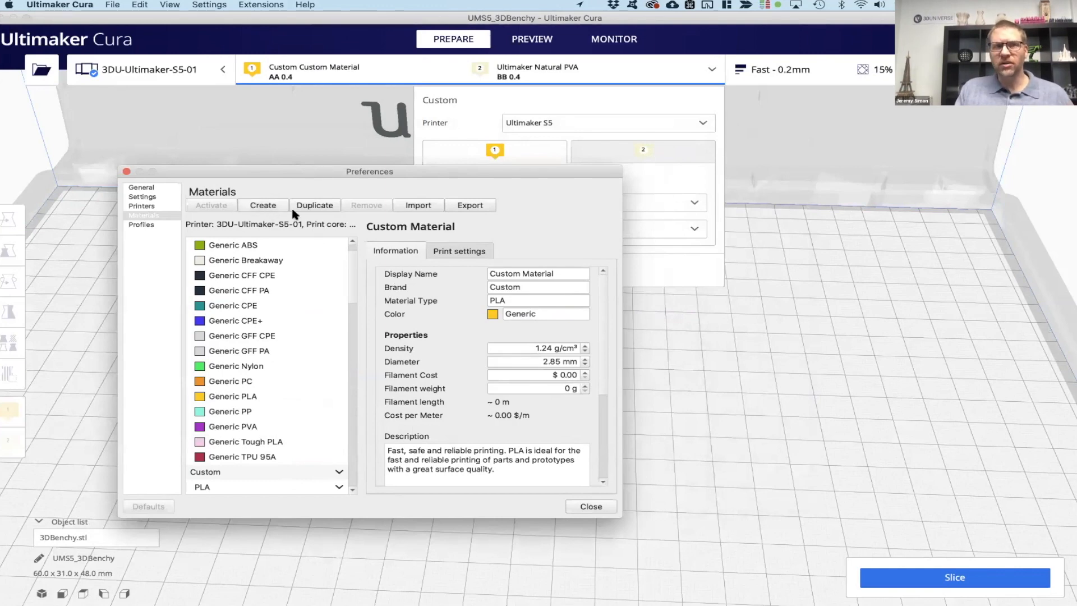
mouse_move(330, 175)
mouse_down()
mouse_move(334, 292)
mouse_move(330, 154)
mouse_up()
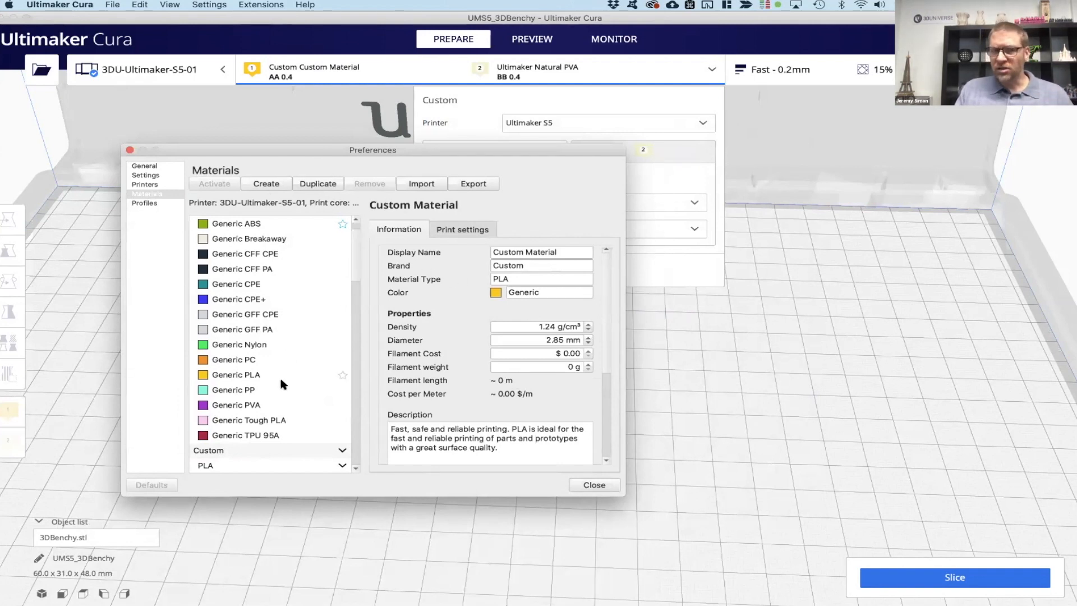
scroll(280, 375, down, 5)
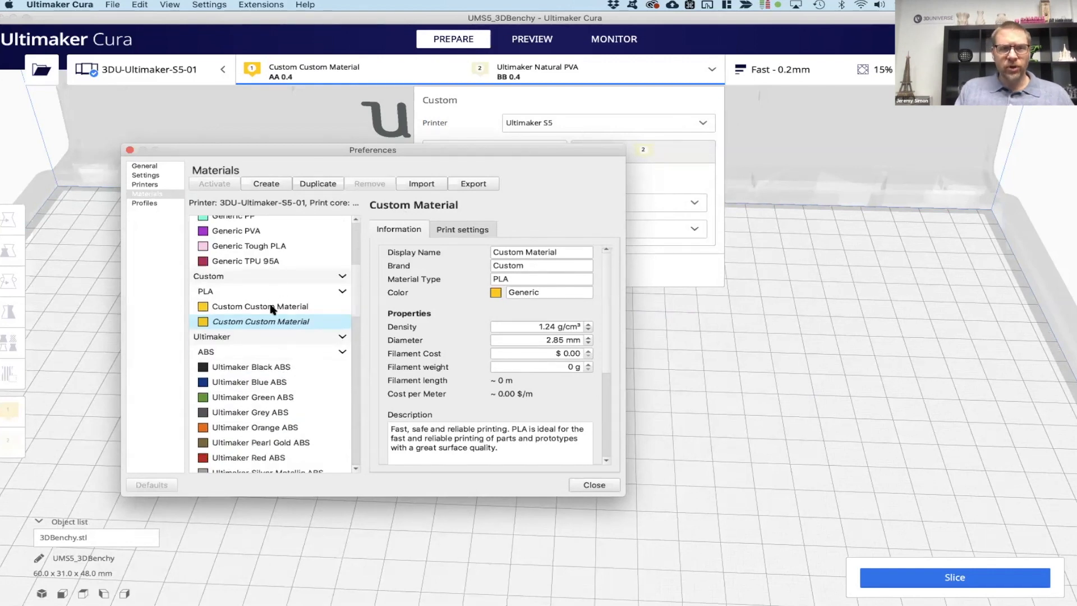
click(277, 306)
click(278, 322)
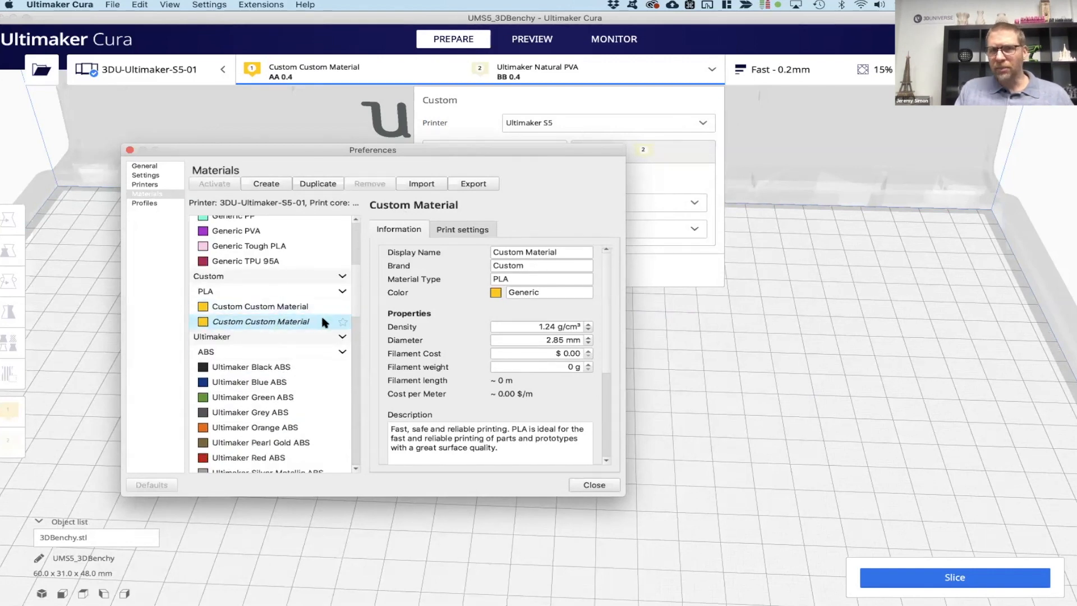
click(270, 306)
click(269, 321)
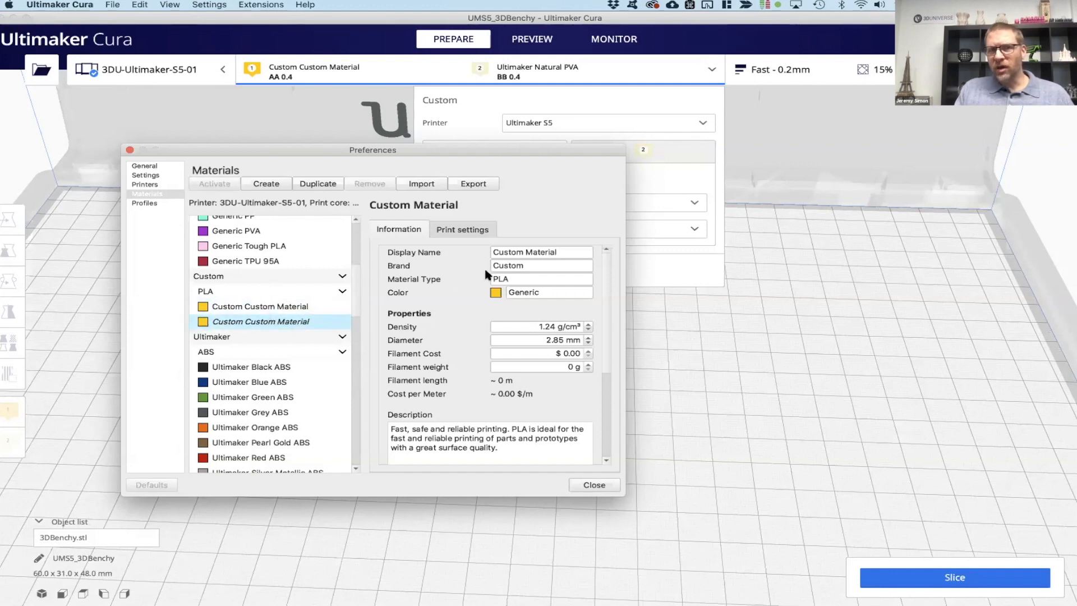
- Examine the custom material's editable display name, brand, density, filament cost and filament weight
click(565, 249)
drag(566, 249, 493, 252)
double_click(515, 267)
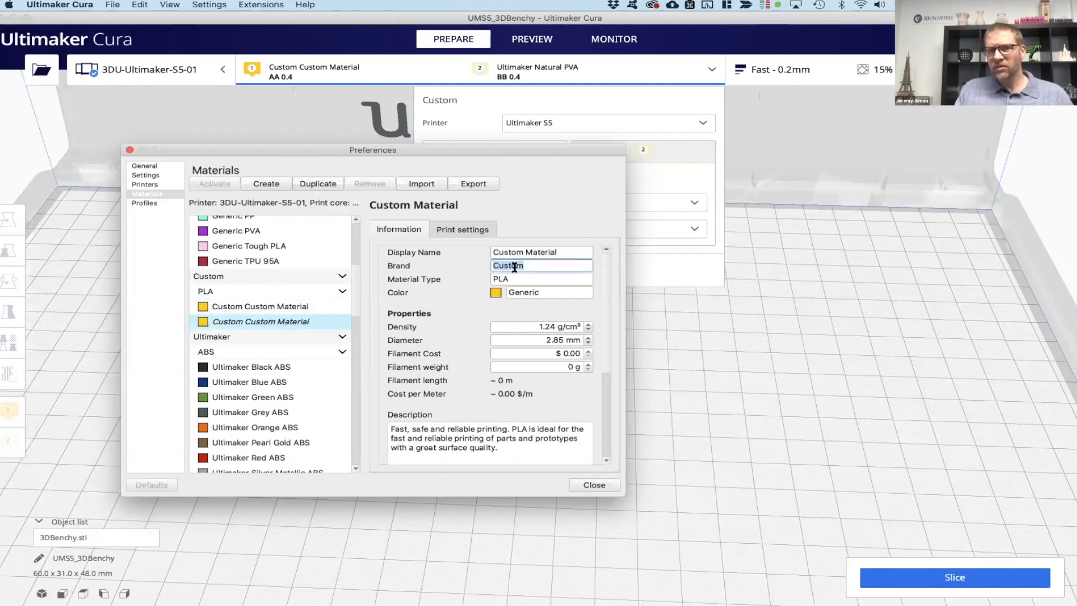
click(543, 326)
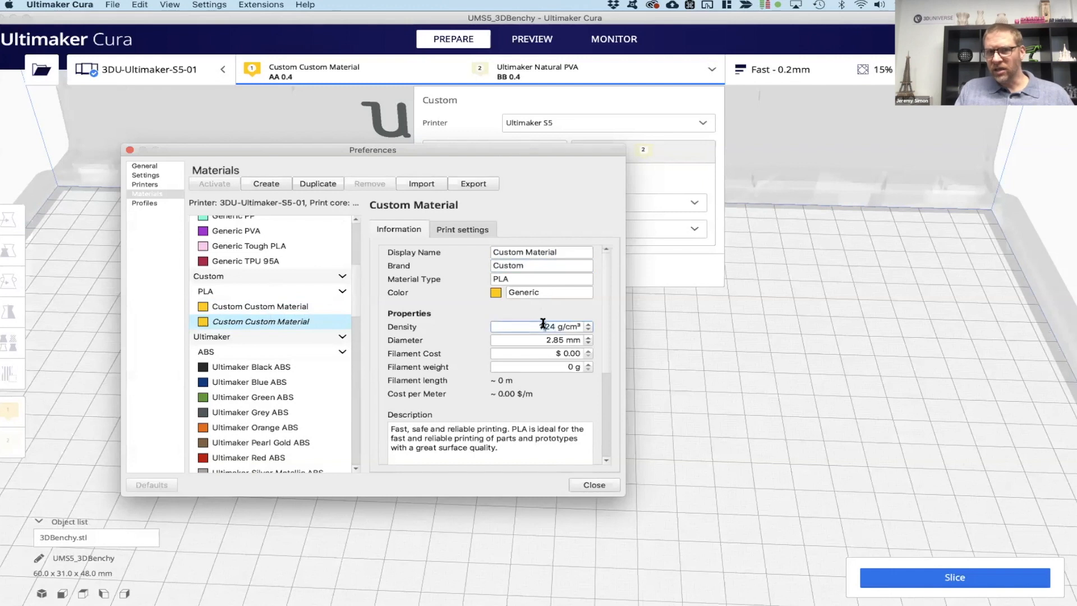
drag(553, 326, 537, 326)
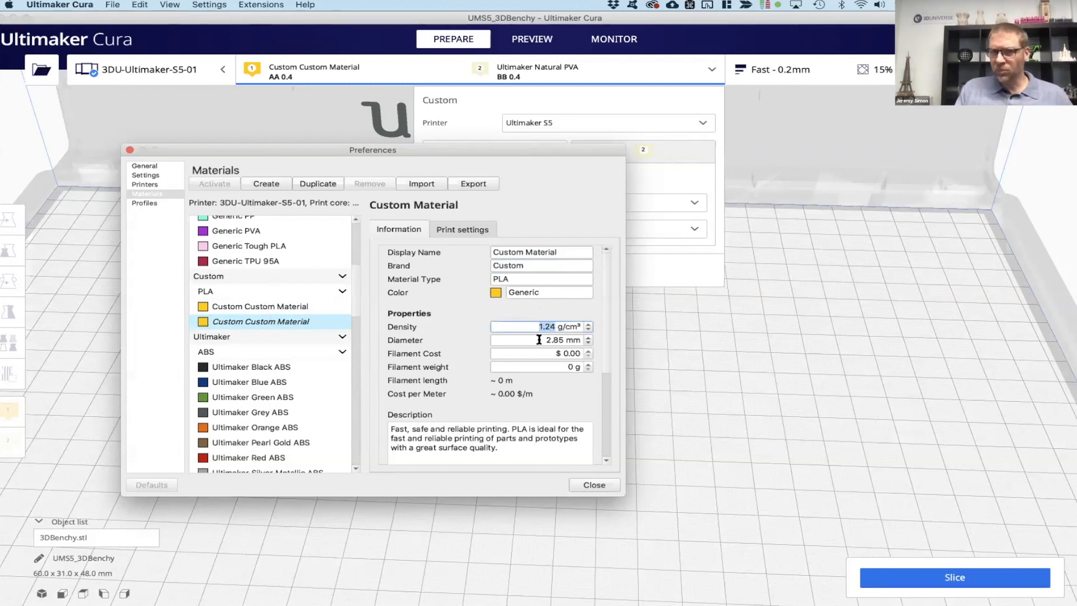
drag(565, 353, 588, 355)
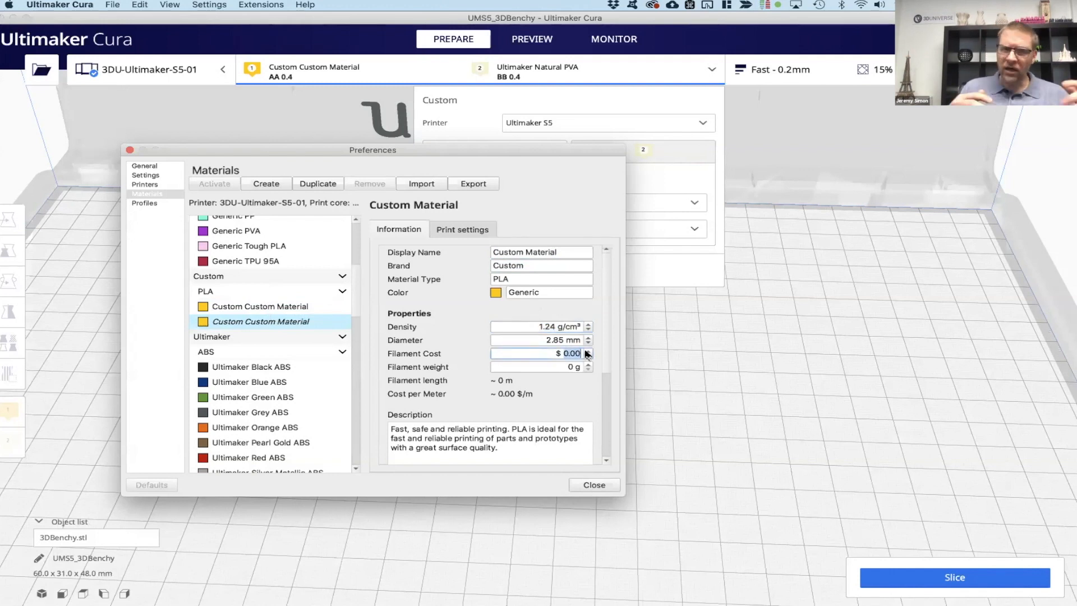
click(570, 367)
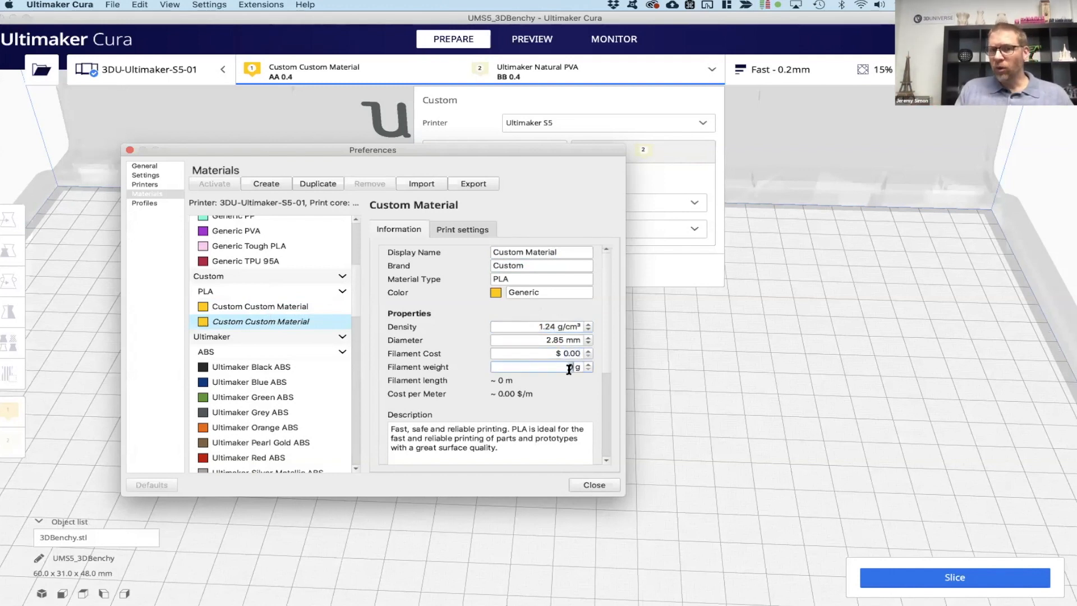
double_click(564, 352)
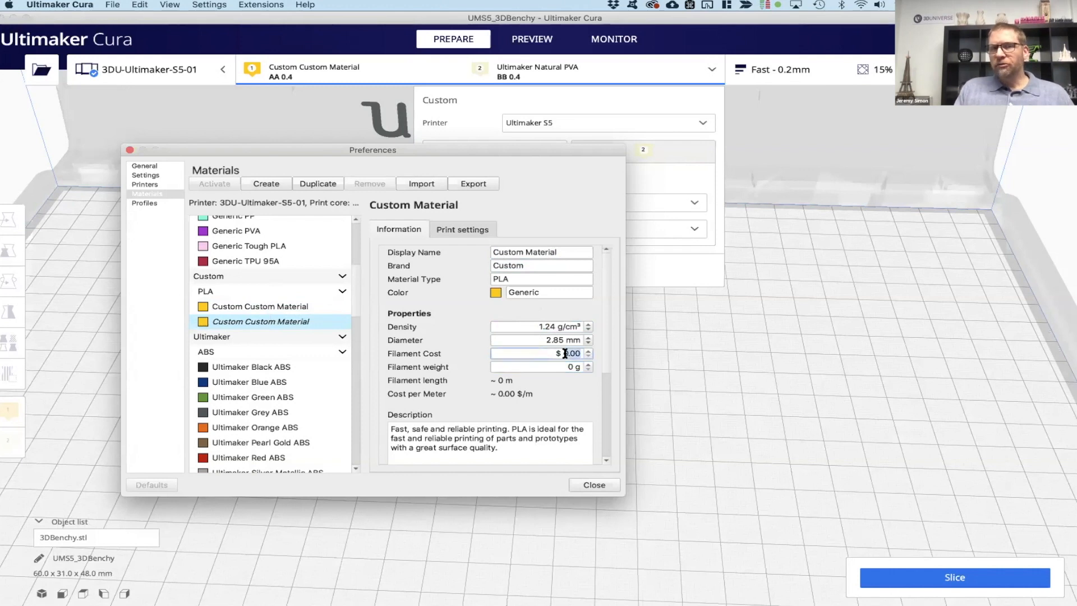
- Check the filament cost and weight of Ultimaker Green ABS and Red ABS, and close the preferences
scroll(264, 368, down, 2)
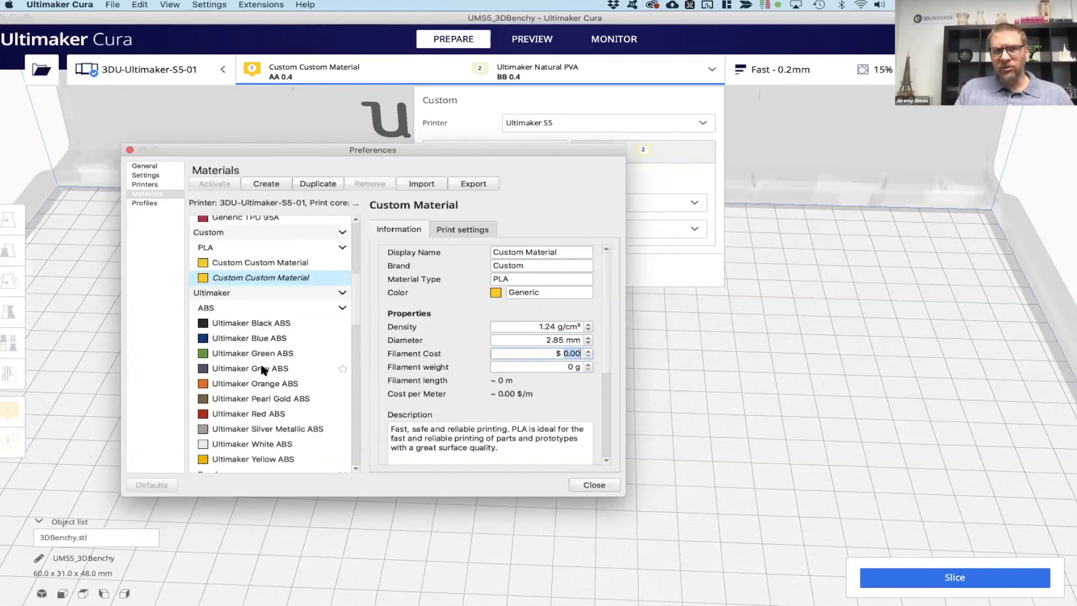
click(270, 340)
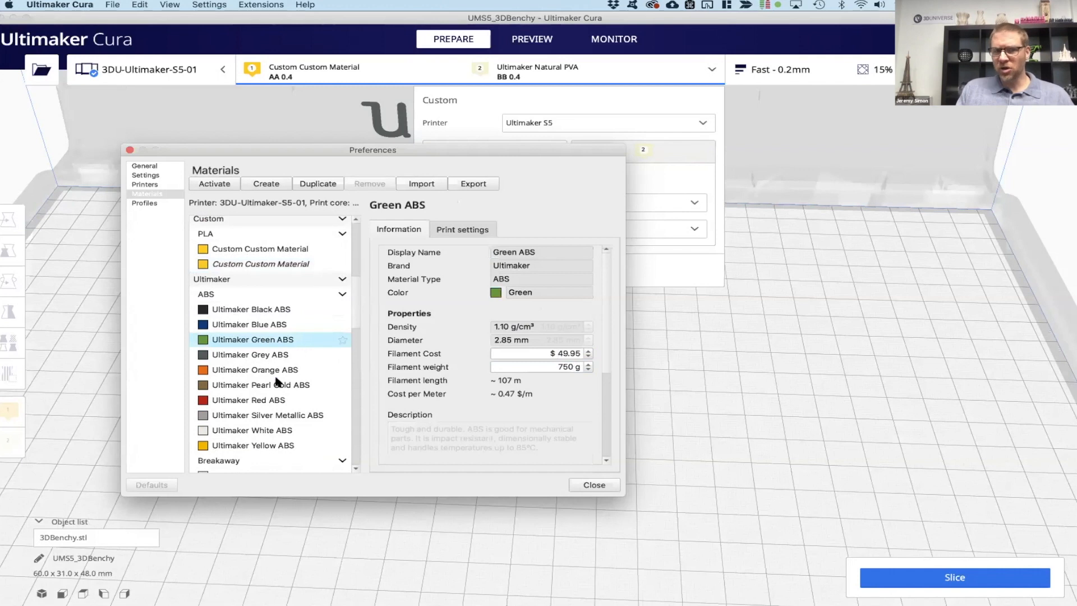
click(267, 400)
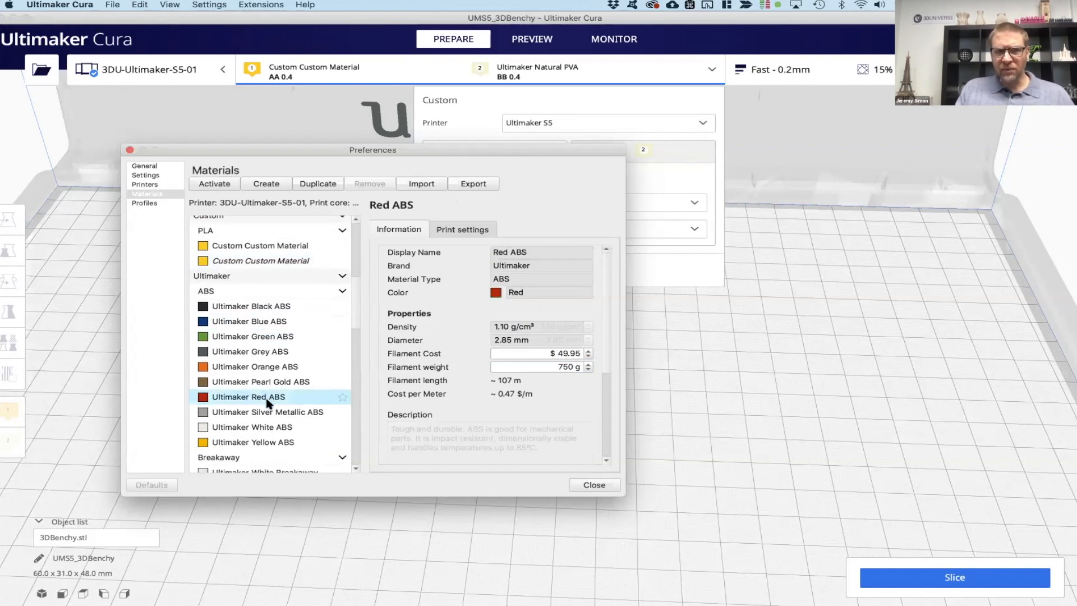
double_click(563, 352)
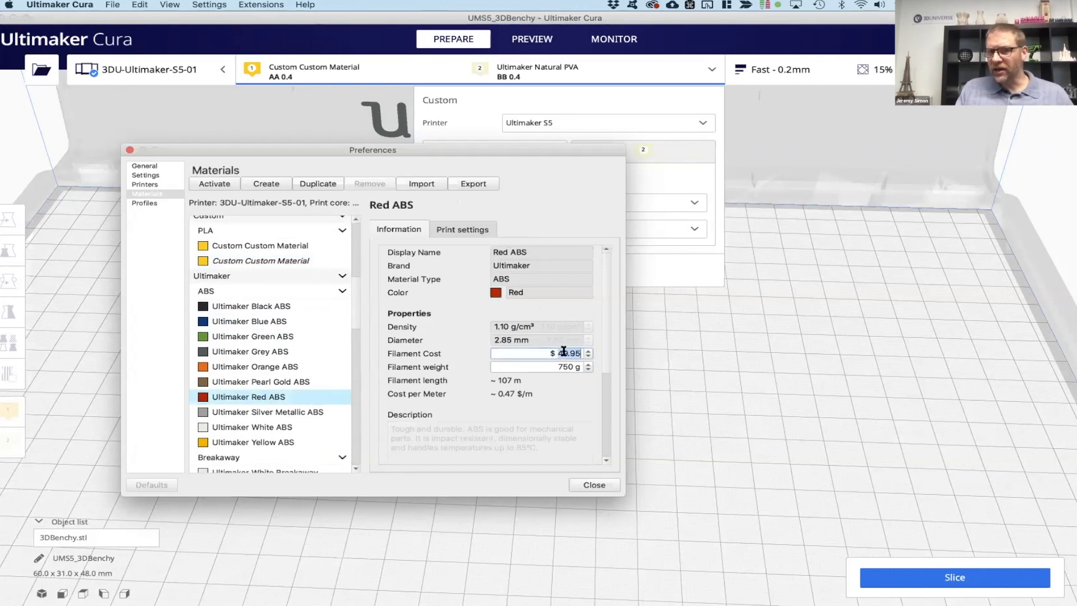
double_click(577, 367)
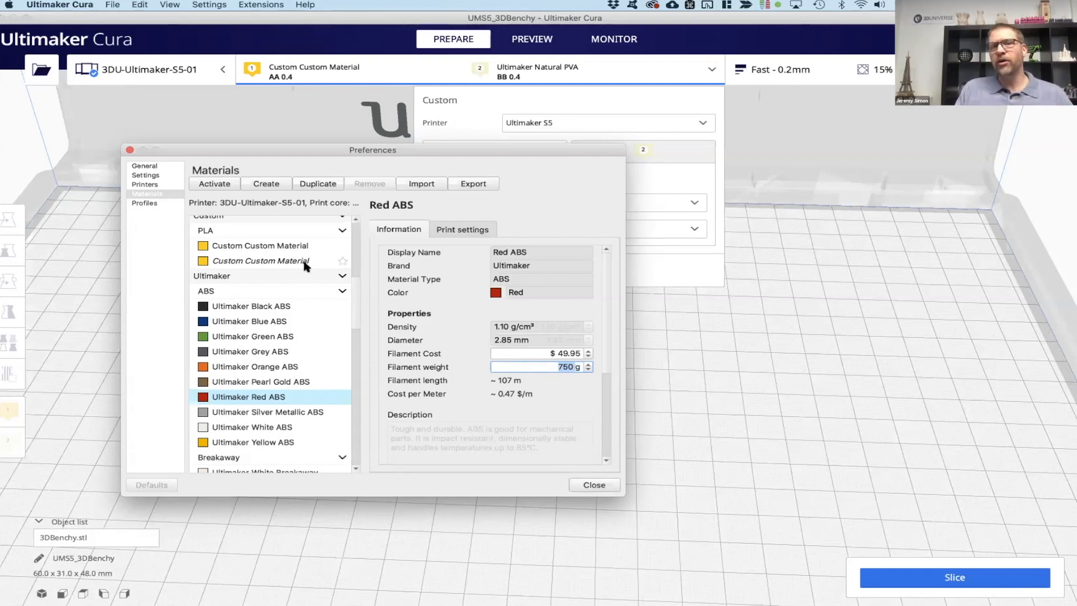
click(130, 151)
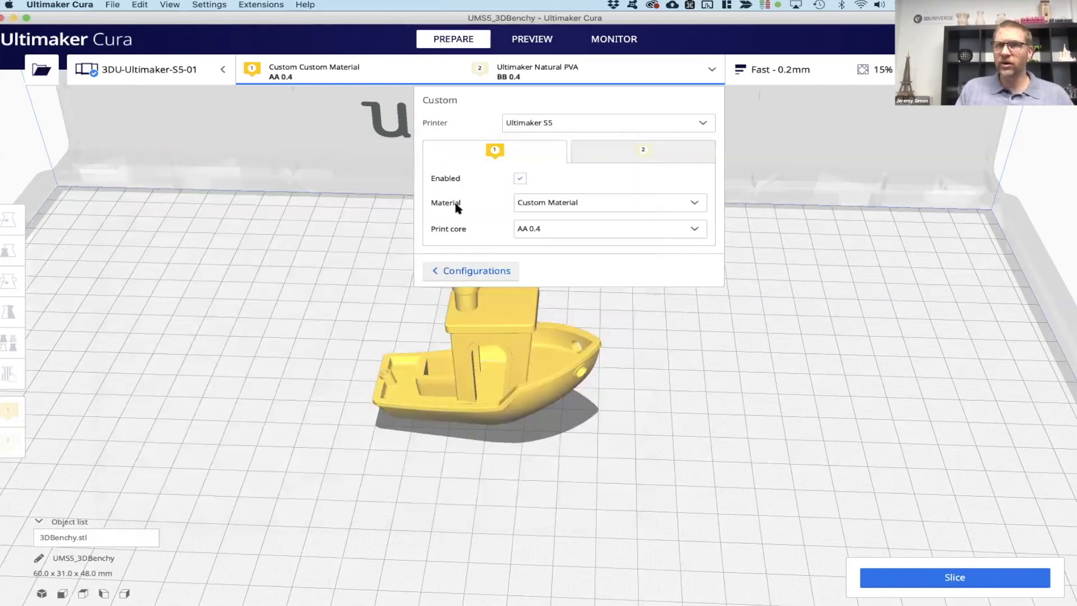
- Compare the preset configurations with the custom setup's print core and material options for extruder 1
click(479, 271)
scroll(565, 308, up, 3)
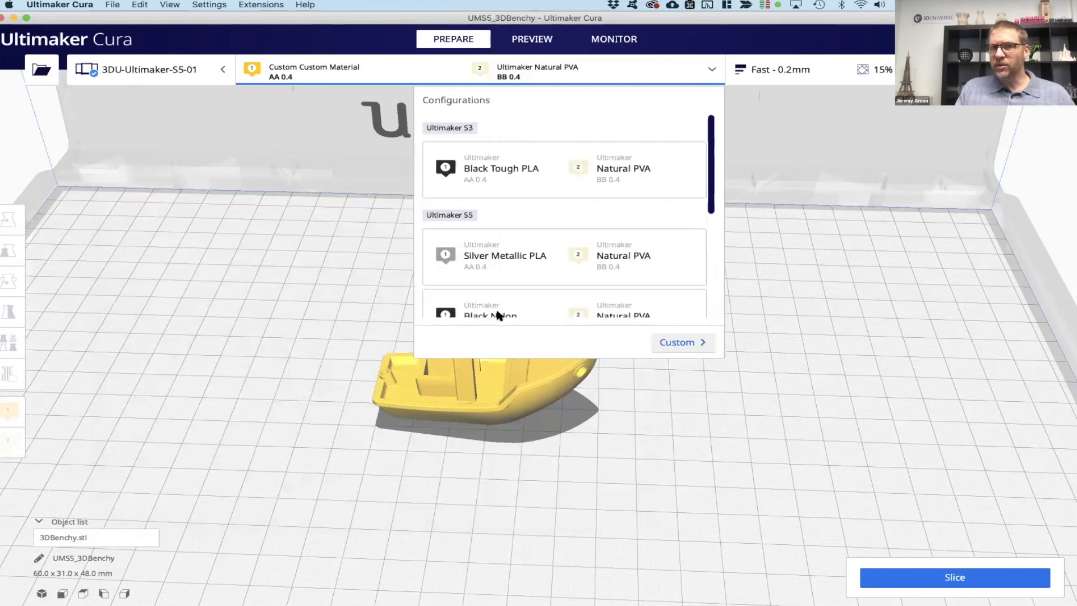
scroll(528, 233, down, 3)
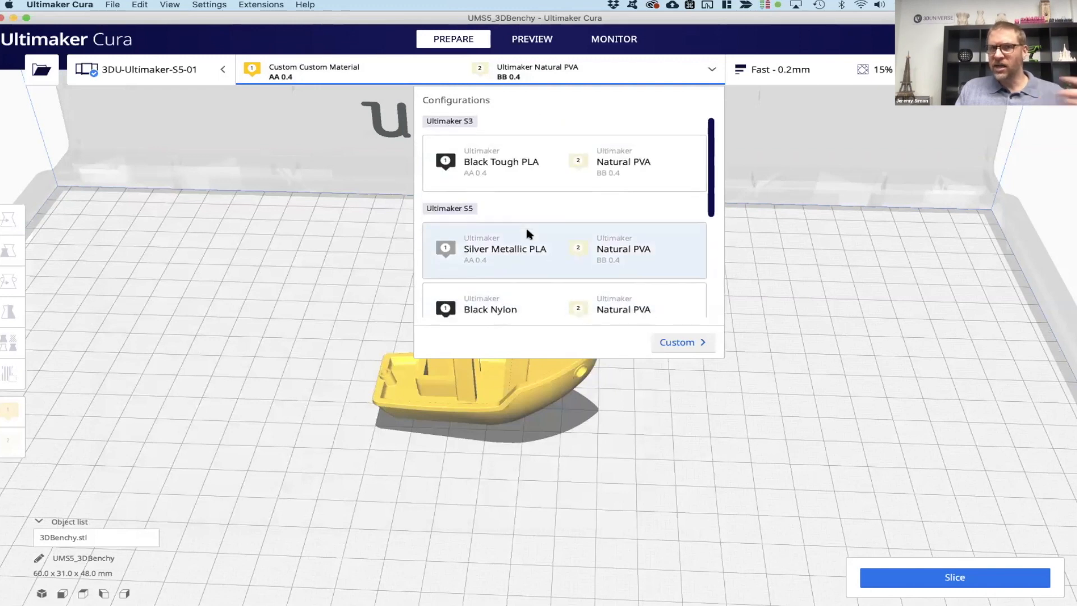
click(681, 344)
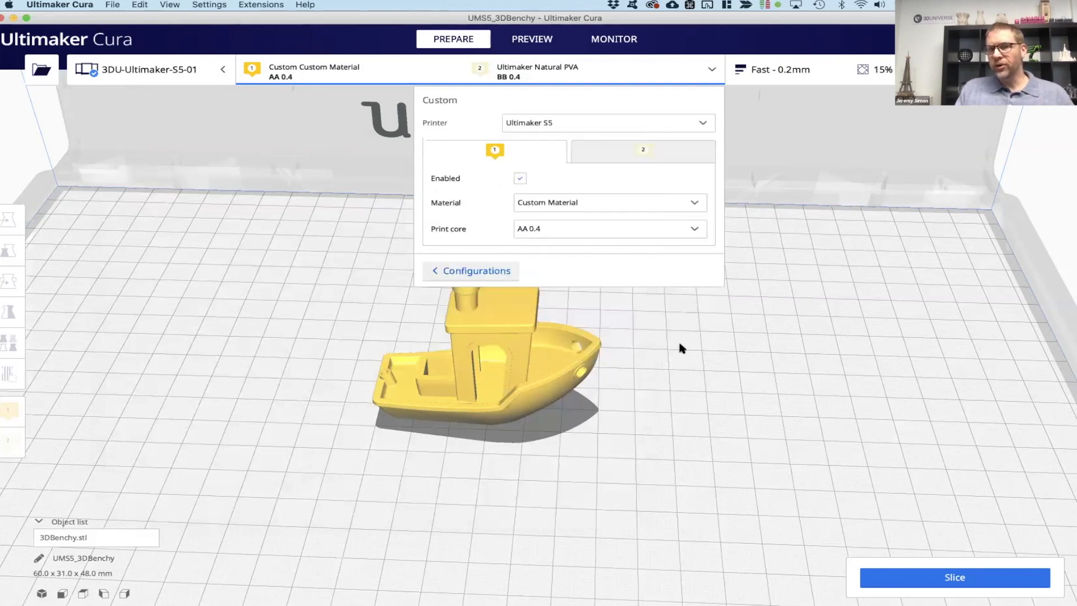
click(548, 228)
click(537, 206)
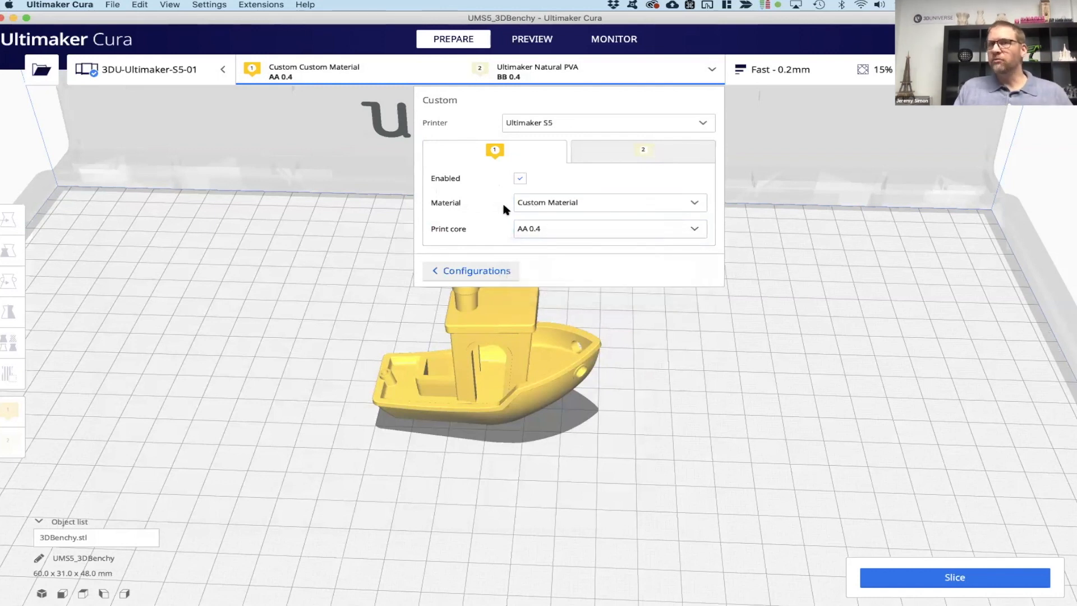
- Apply the configuration with Red Tough PLA on AA 0.4 and Natural PVA on BB 0.4 again, and open the print settings
click(473, 272)
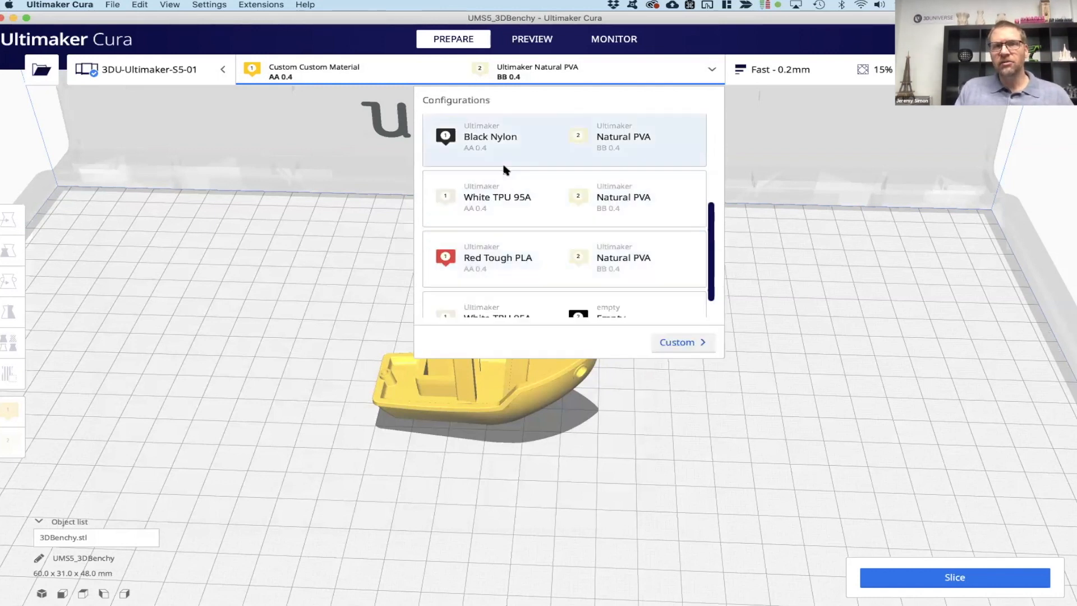
click(515, 259)
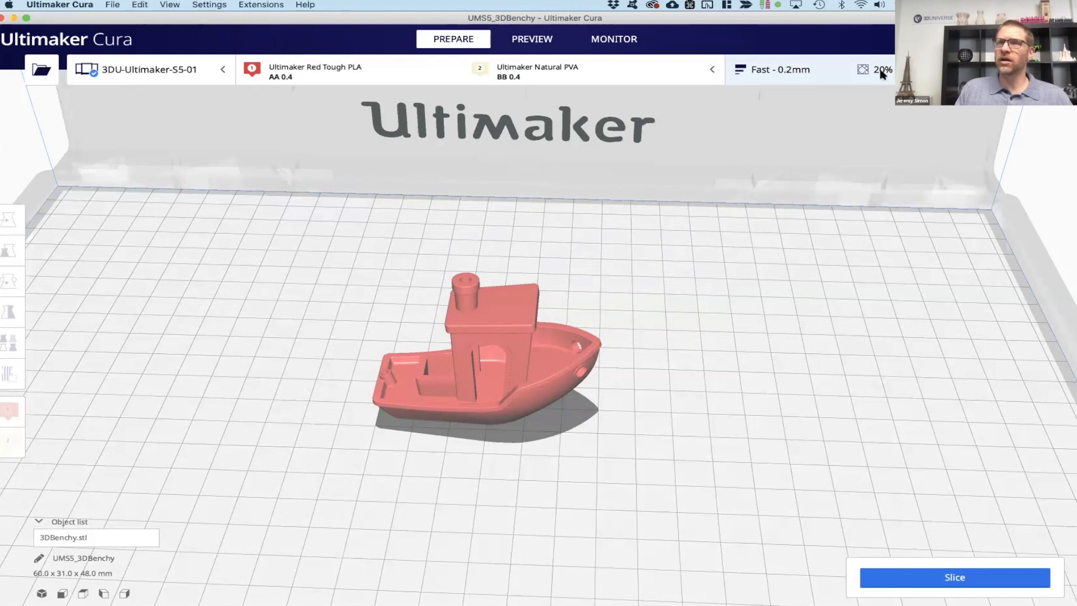
click(840, 73)
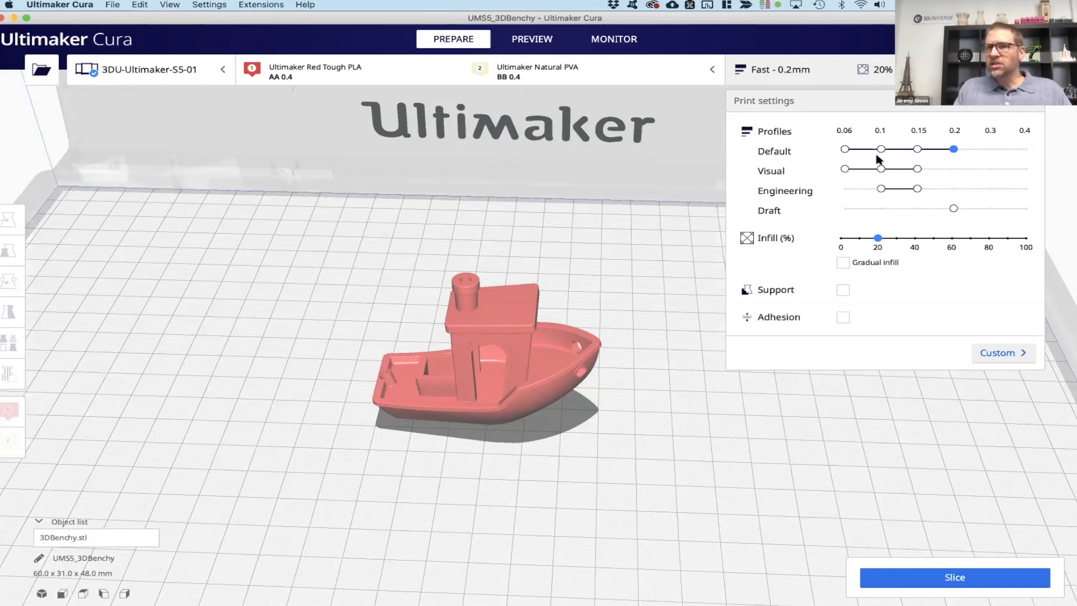
- Try the Default profile at layer heights of 0.06, 0.1 and 0.15 mm
click(844, 149)
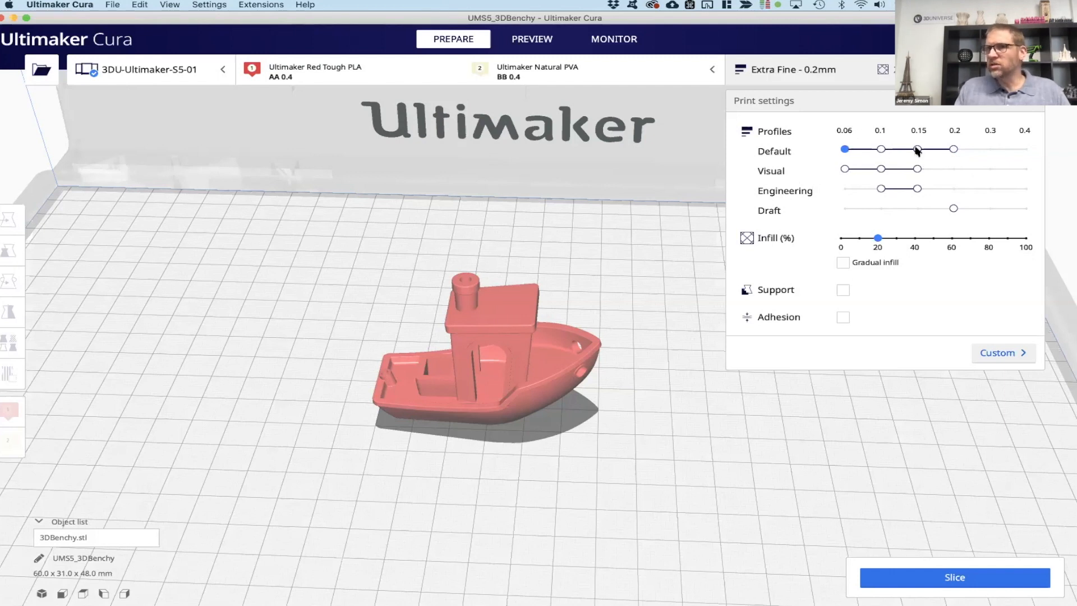
click(881, 149)
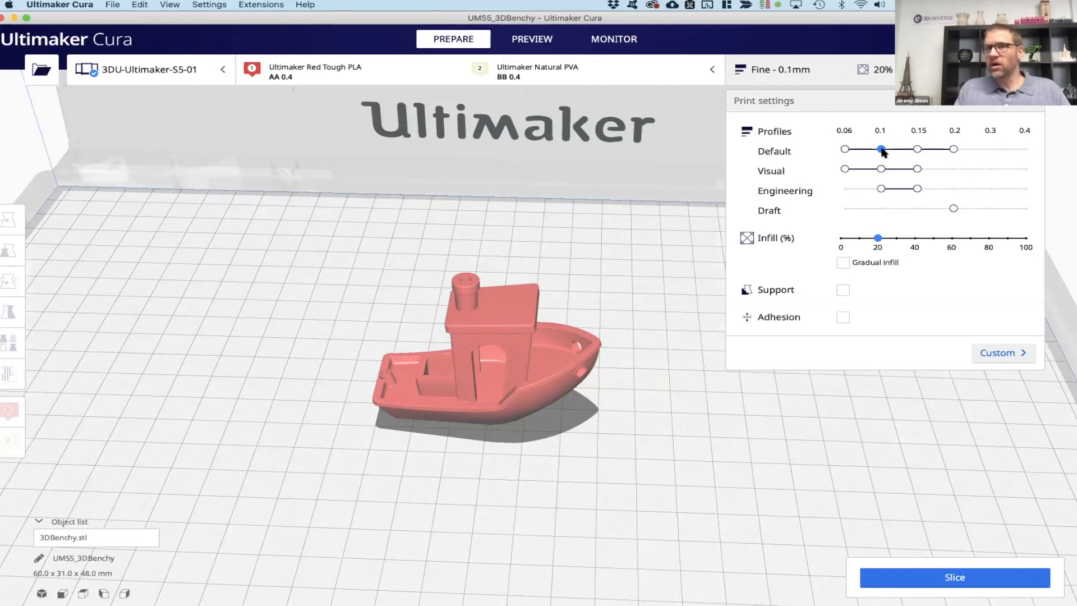
click(916, 149)
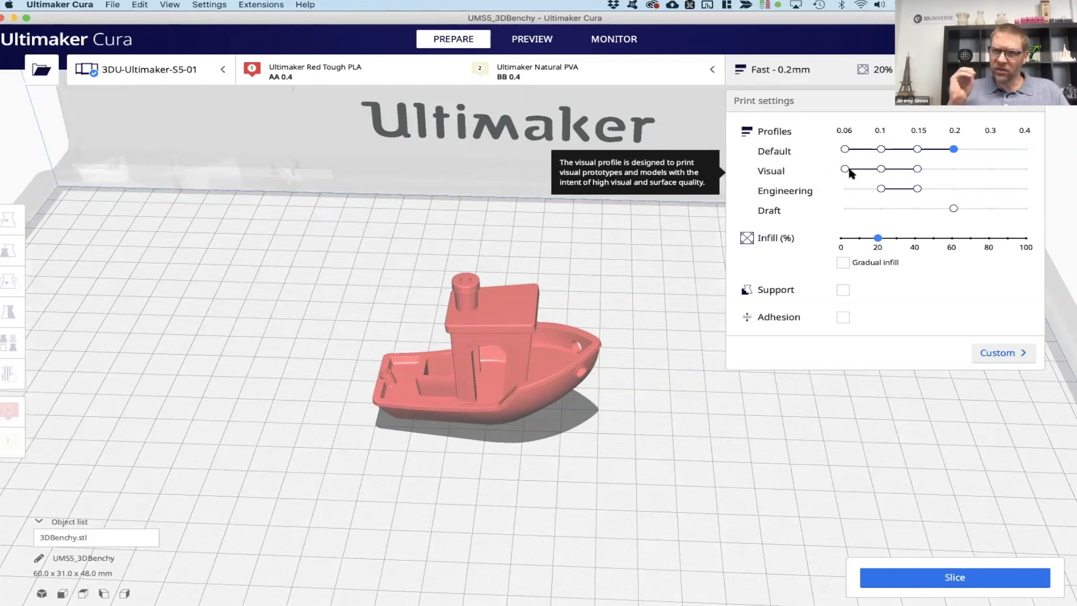
- Try the Visual profile at 0.15 mm and the Engineering profile at 0.1 and 0.15 mm
click(917, 168)
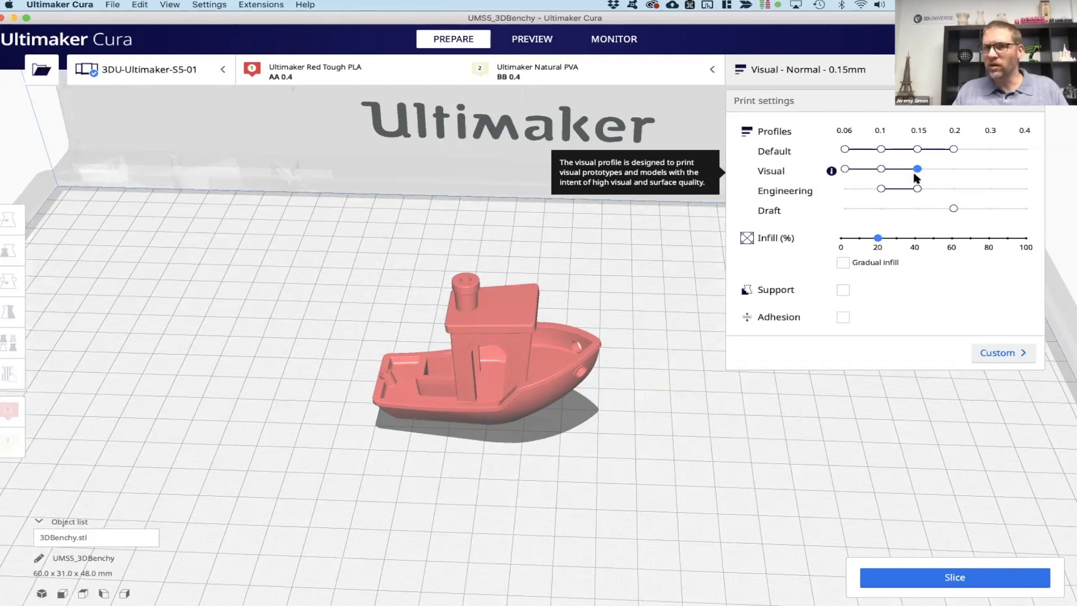
click(891, 190)
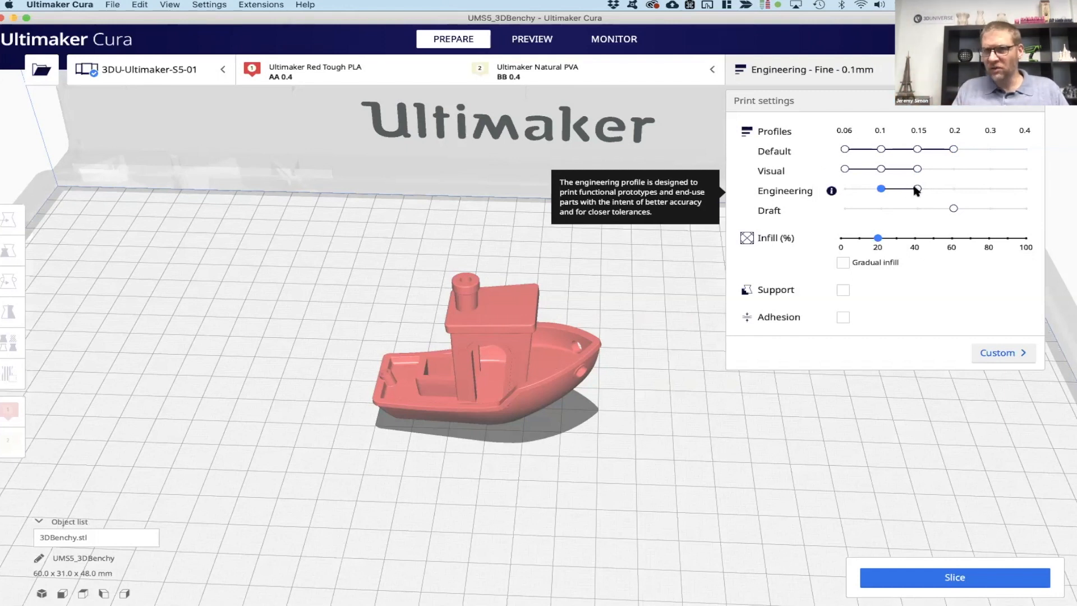
click(918, 190)
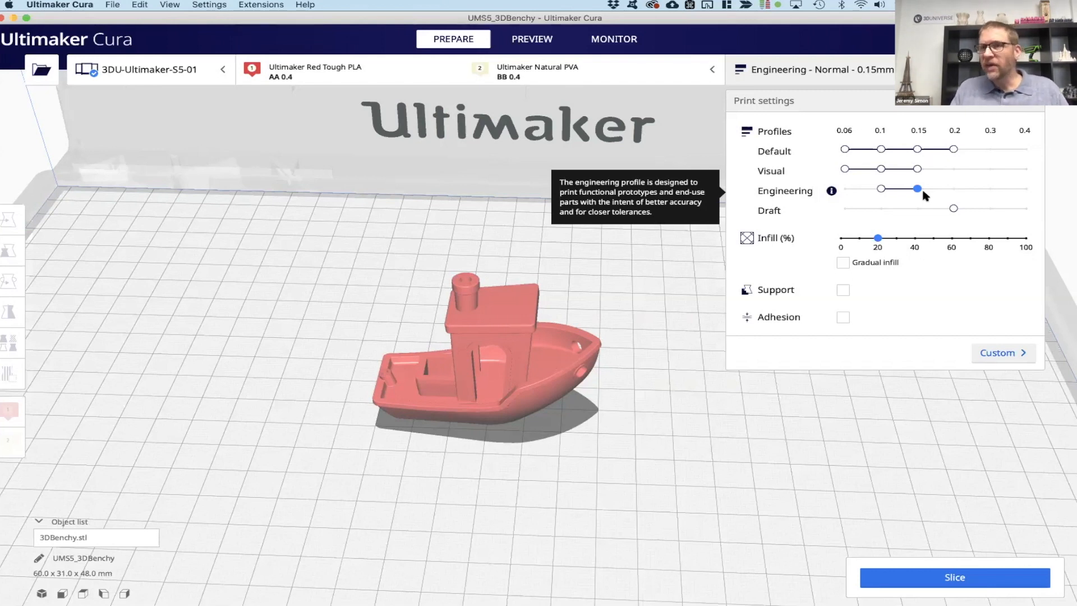
- Compare the Draft profile with Visual at 0.15 mm, and select Draft at 0.2 mm
click(953, 208)
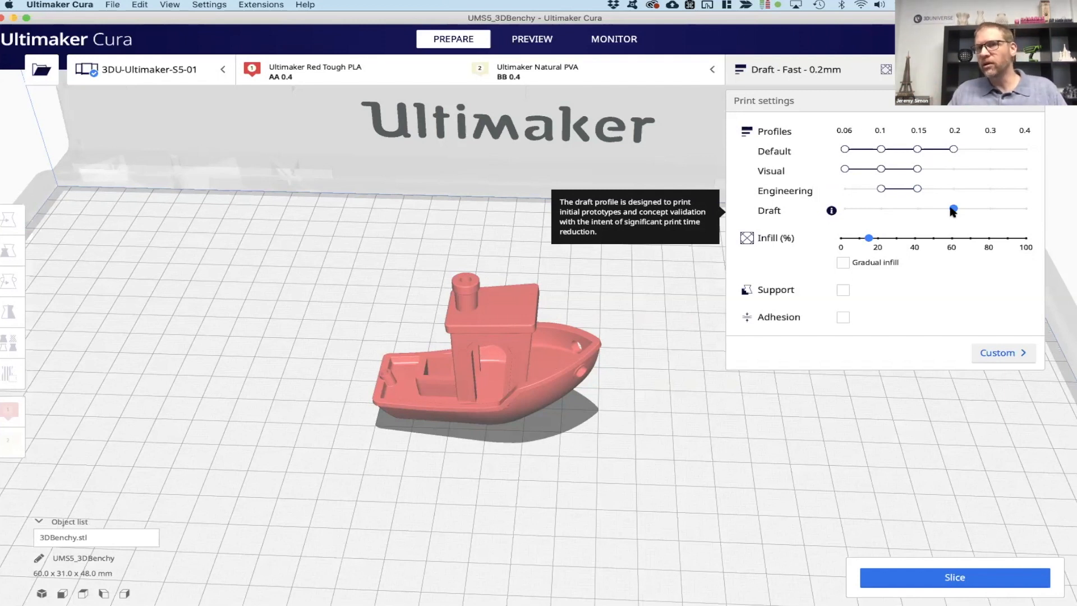
click(917, 169)
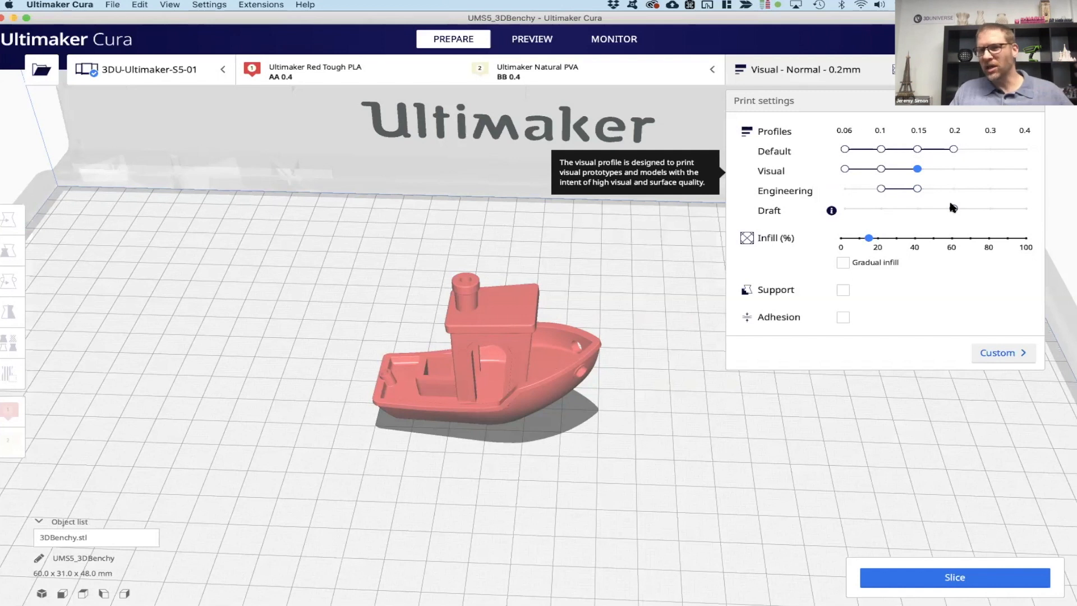
click(954, 209)
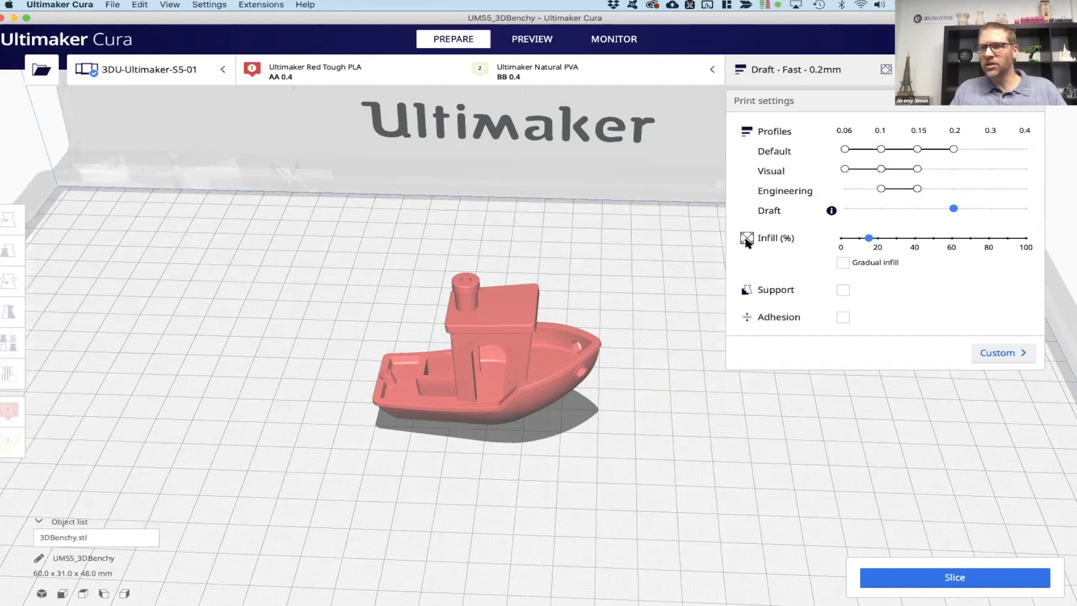
- Try infill densities of 0, 20 and 40%, and set the infill to 50%
click(841, 239)
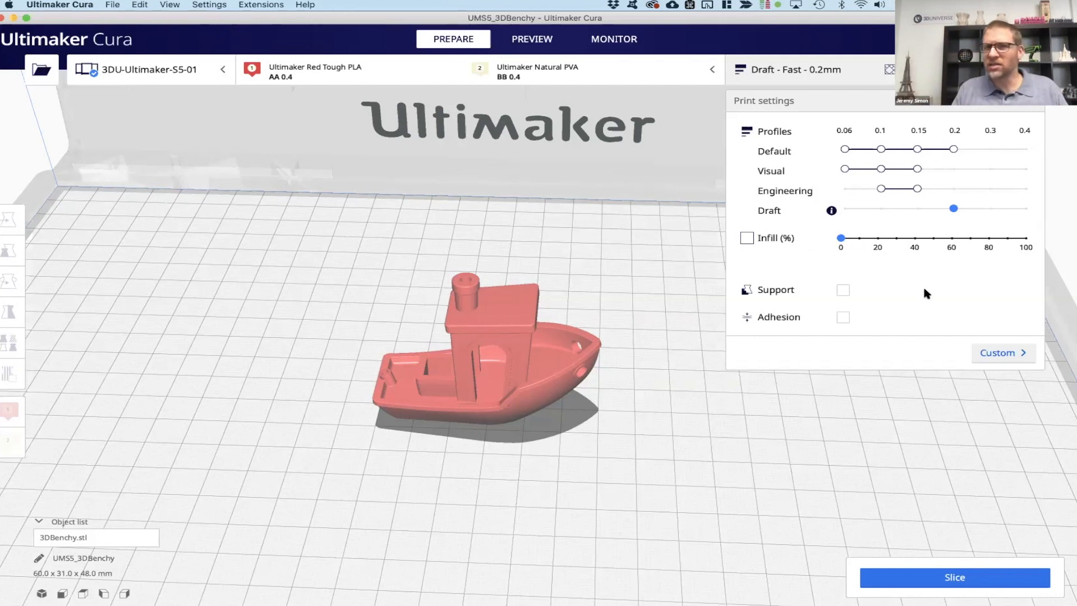
click(878, 238)
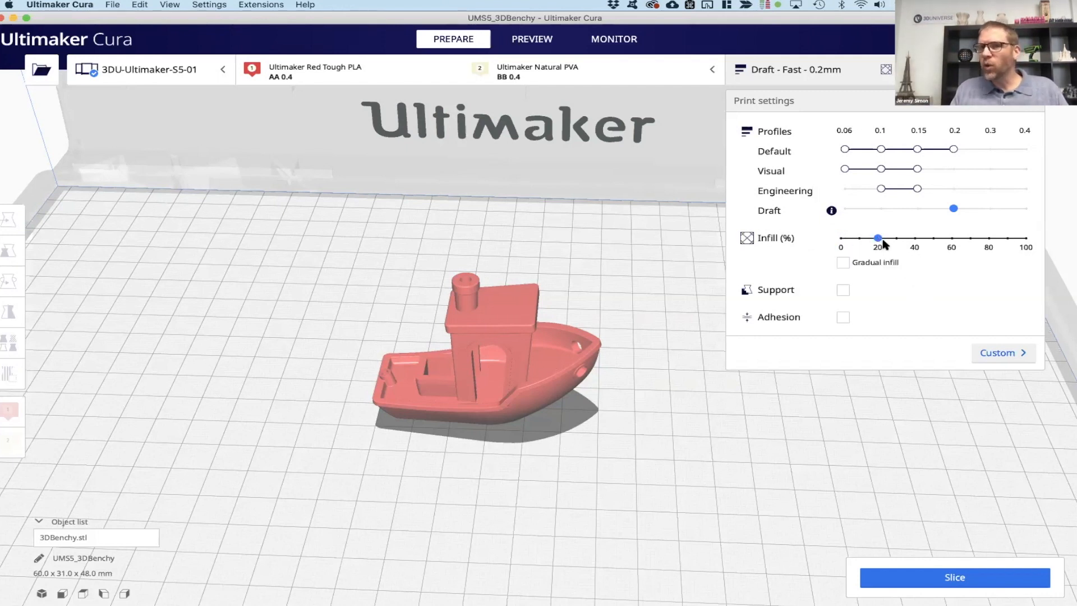
drag(878, 238, 915, 239)
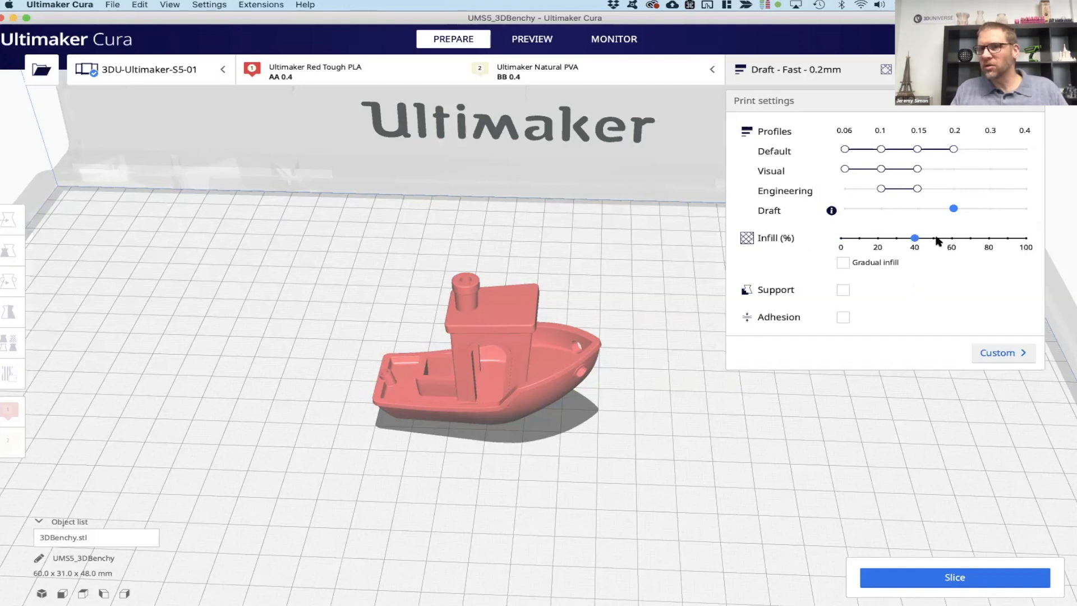
click(934, 239)
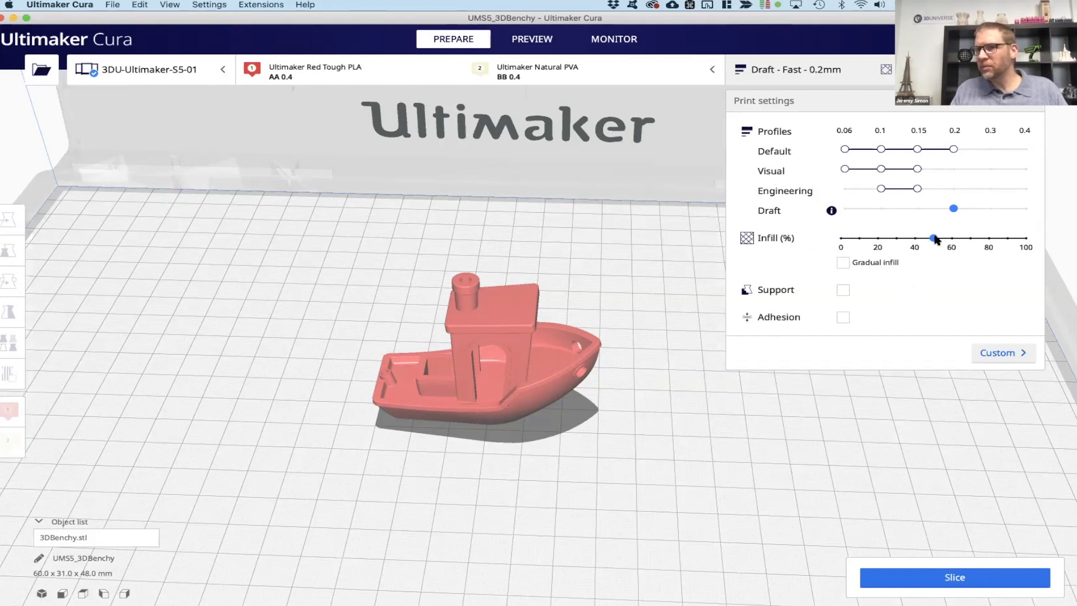
- Try generating supports for the boat with Extruder 2, and turn support off again
click(843, 290)
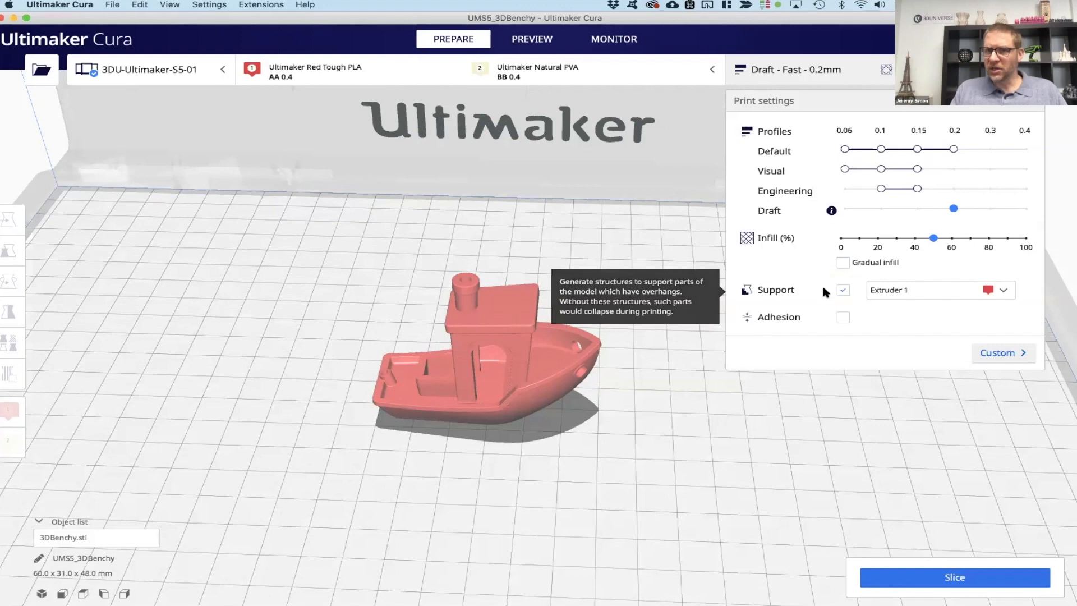
click(823, 285)
right_drag(590, 401, 537, 483)
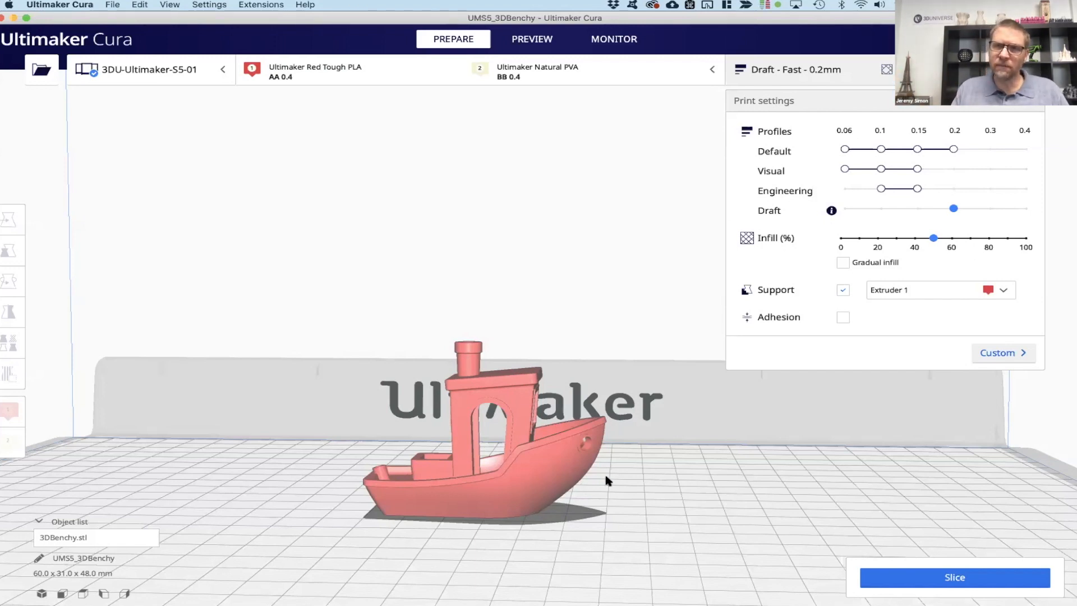
click(899, 293)
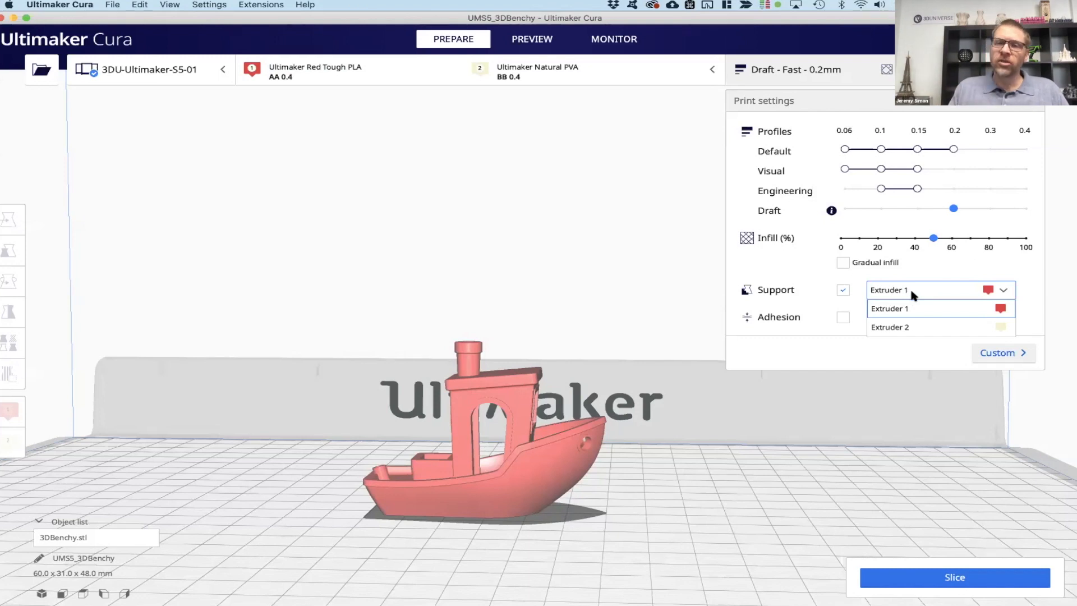
click(910, 328)
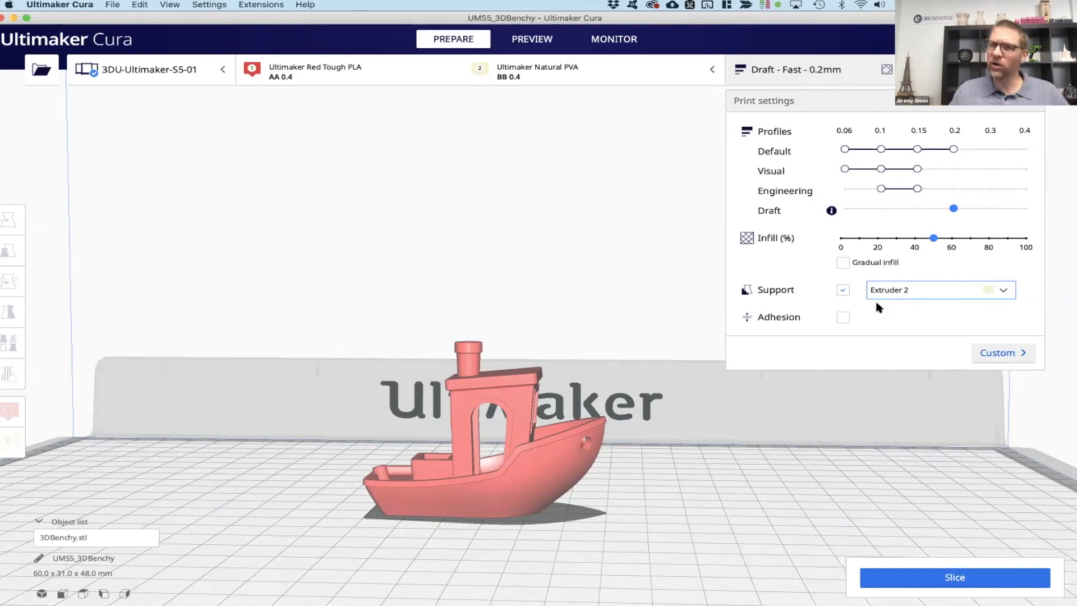
click(843, 290)
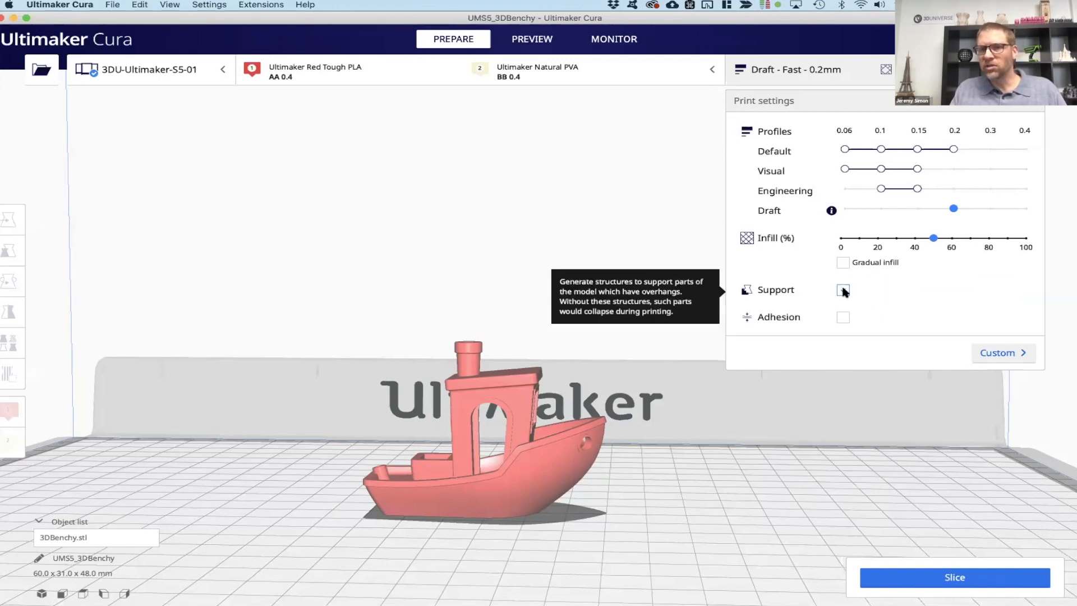
- Review the adhesion, profile, infill and support options in the recommended print settings
click(843, 318)
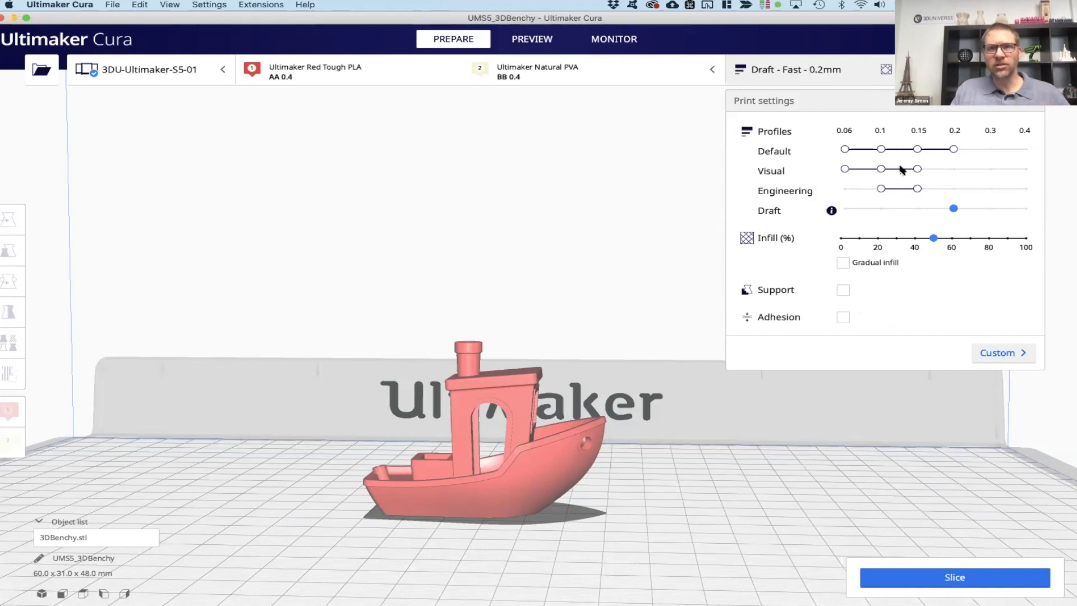
mouse_move(912, 168)
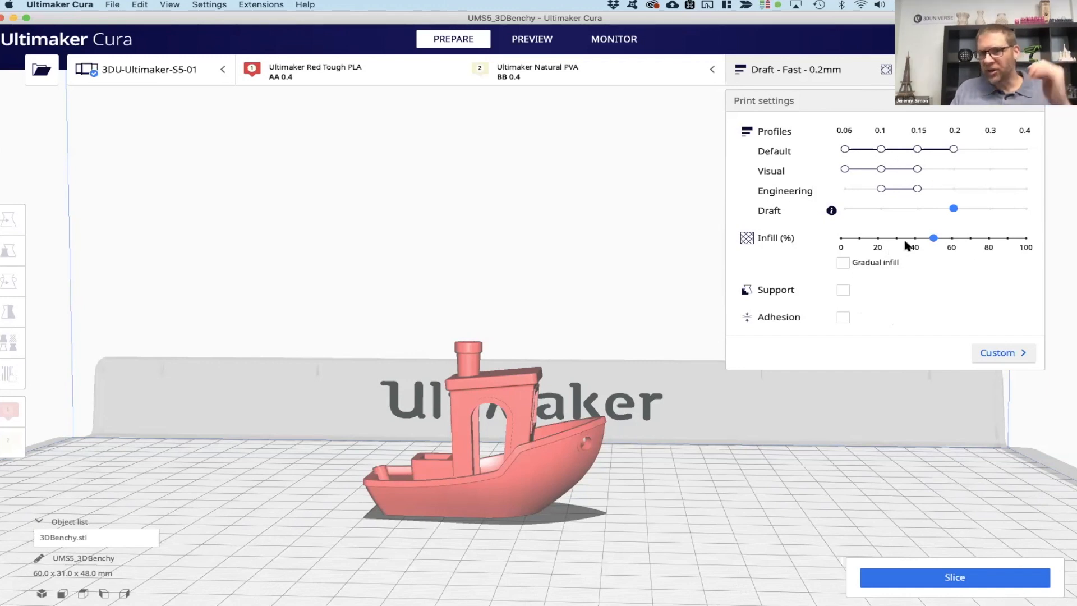
mouse_move(843, 290)
mouse_move(849, 320)
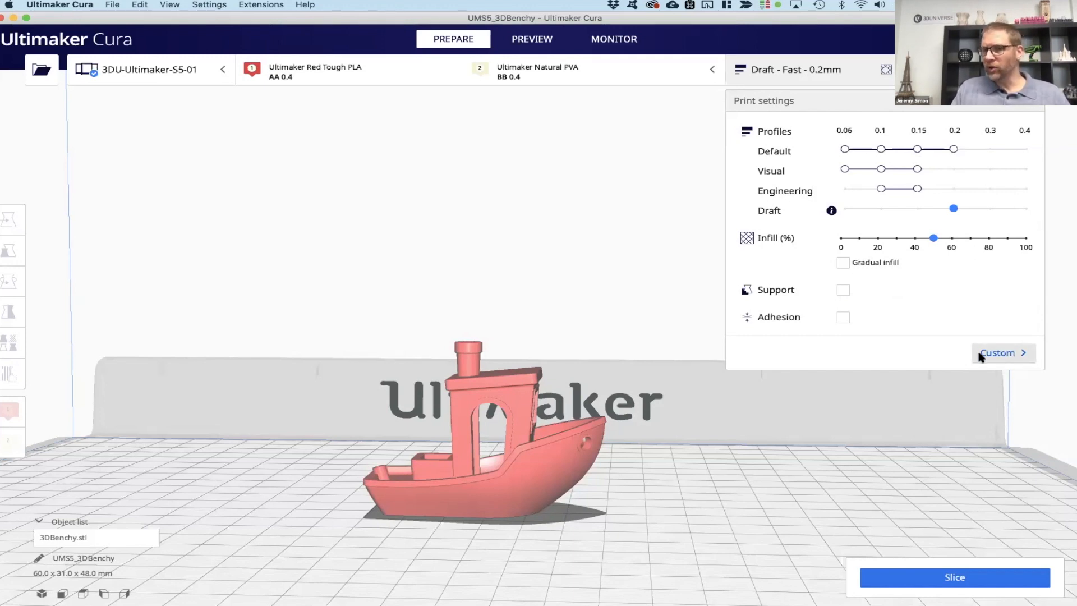
- Switch to the custom print settings and look through the Quality, Shell and Infill categories for extruder 1
click(996, 355)
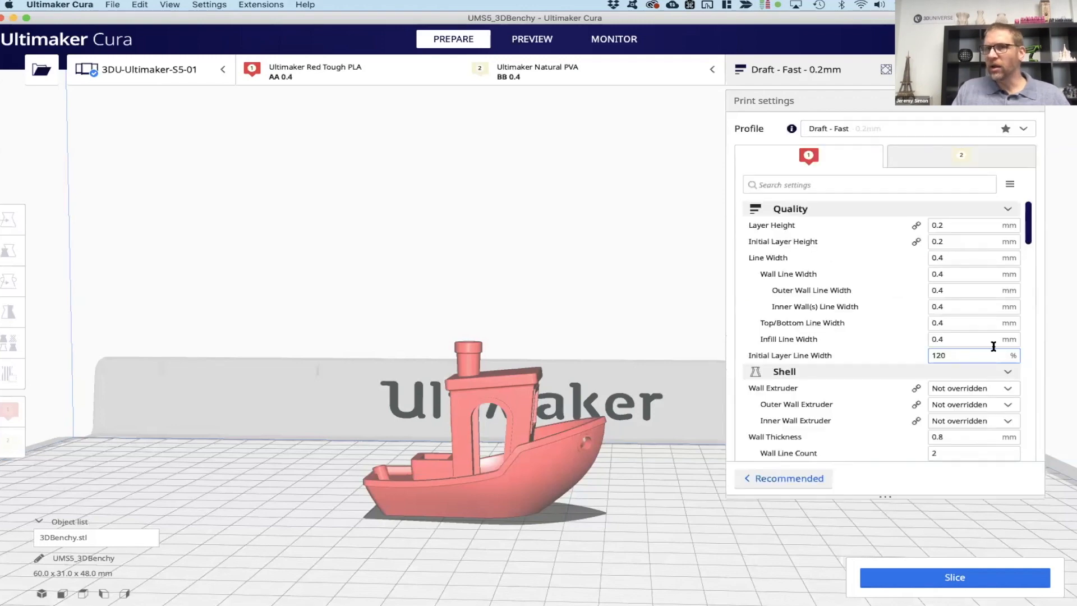
scroll(877, 334, down, 2)
scroll(877, 334, down, 5)
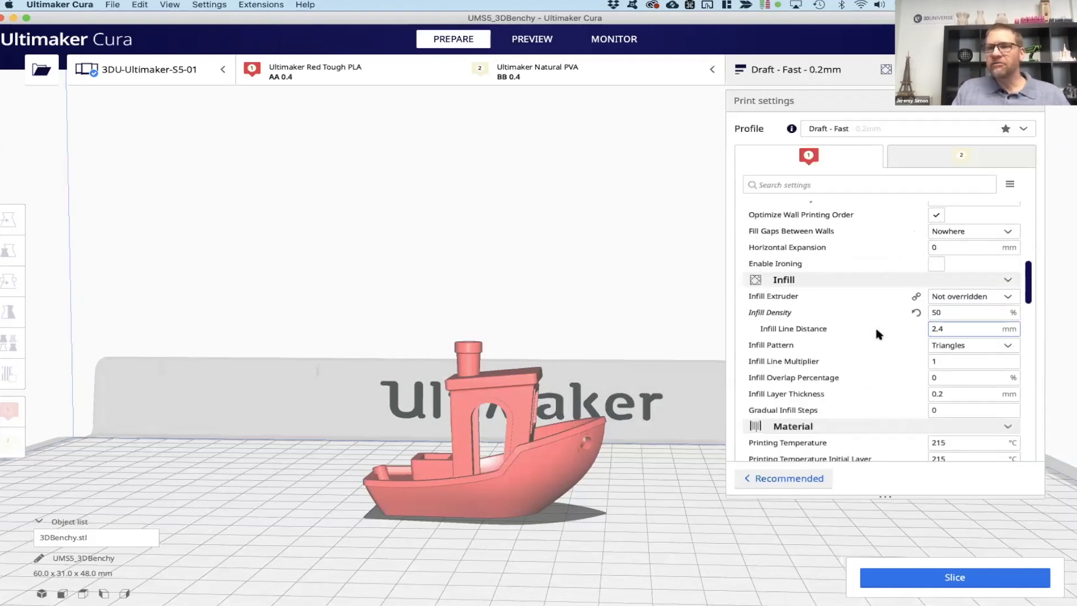
scroll(877, 334, up, 6)
mouse_move(927, 255)
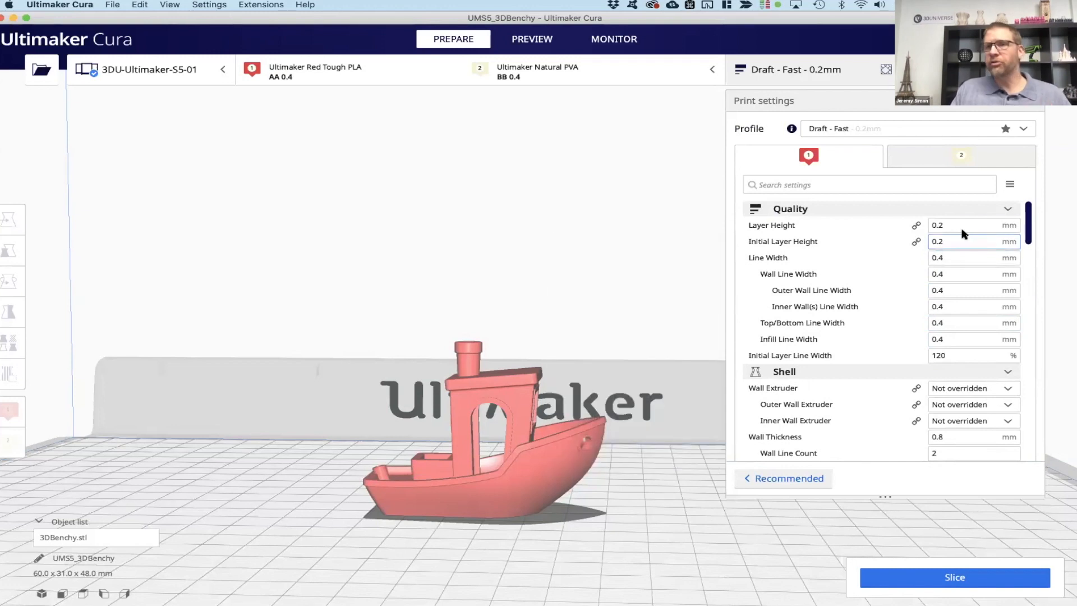
mouse_move(816, 227)
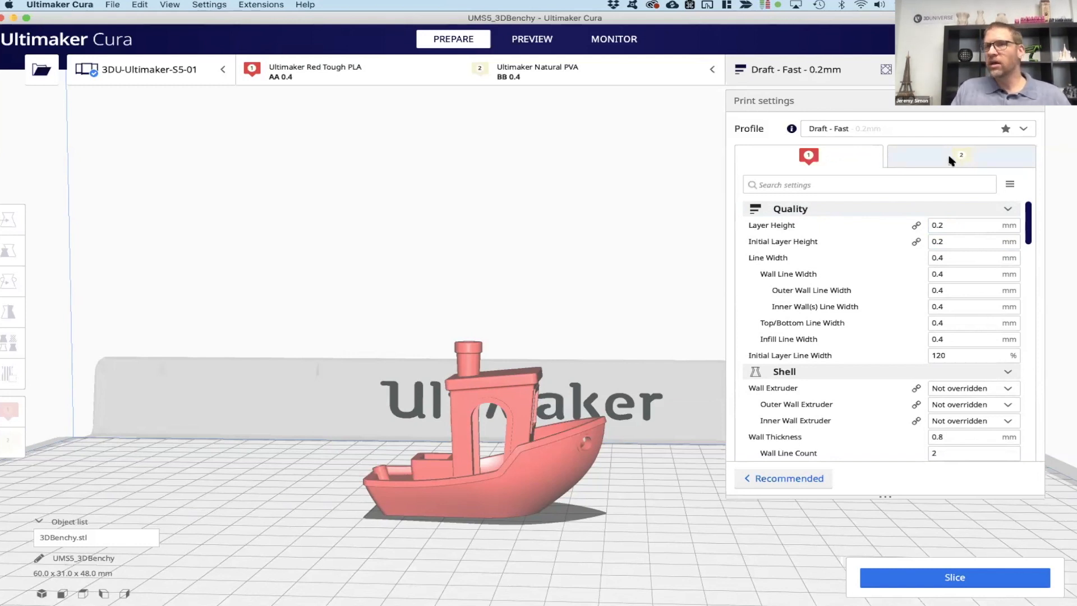
- Compare the custom settings of extruder 2 with extruder 1, and check extruder 1's layer height and line width
click(924, 159)
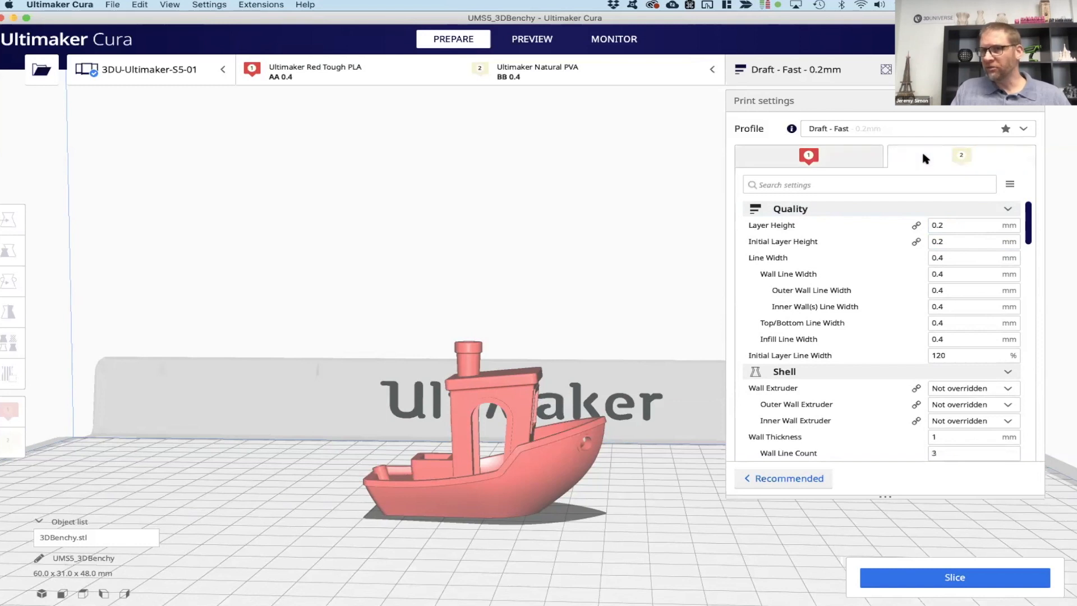
click(838, 151)
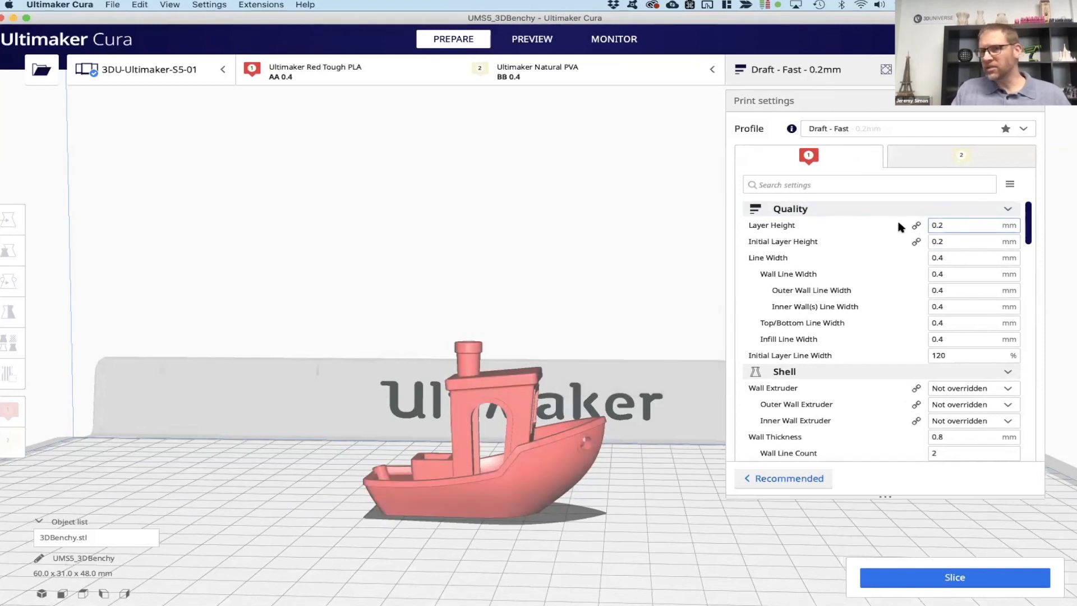
mouse_move(926, 224)
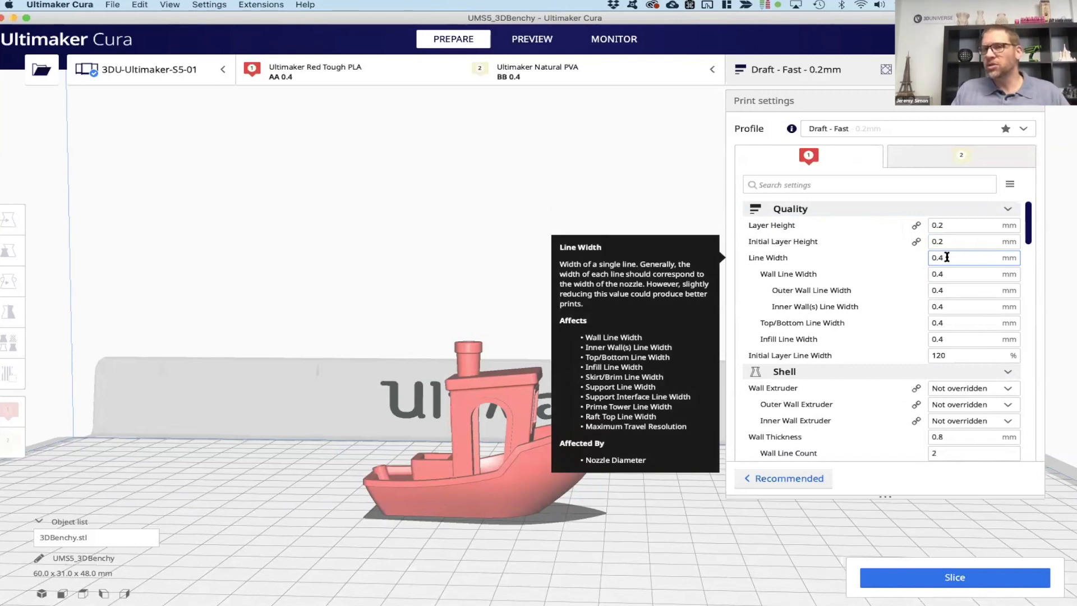
mouse_move(890, 275)
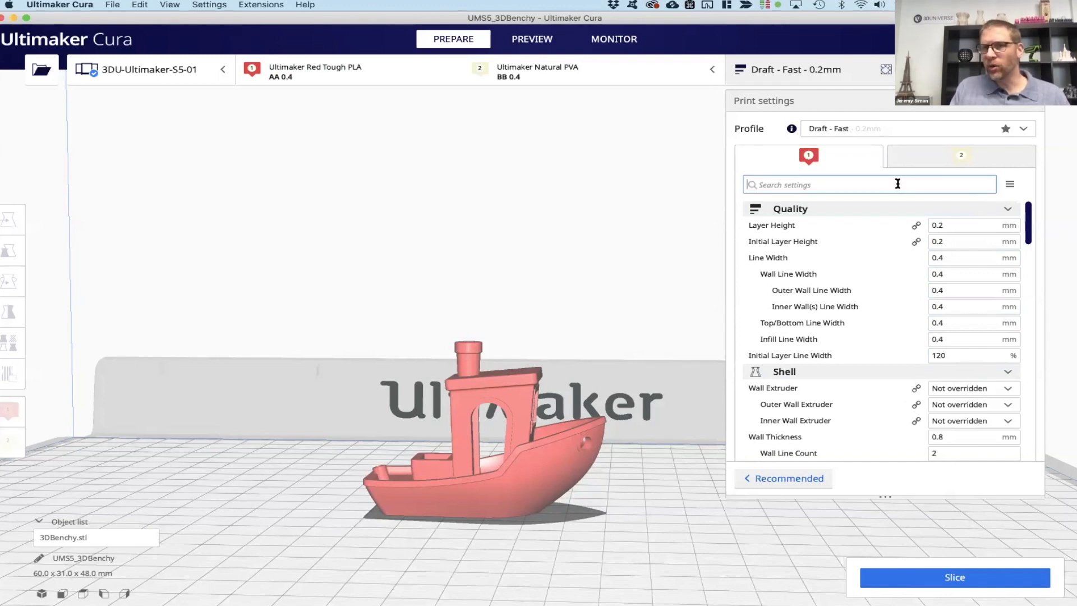
- Search the print settings for "infill" and clear the search
text(infill)
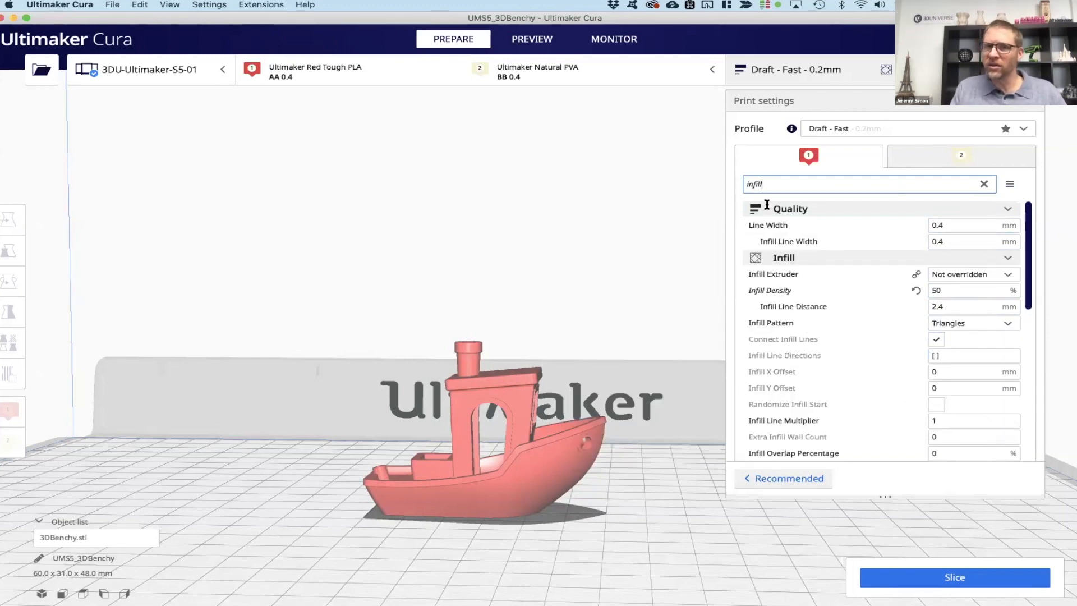
drag(767, 186, 745, 186)
key(BackSpace)
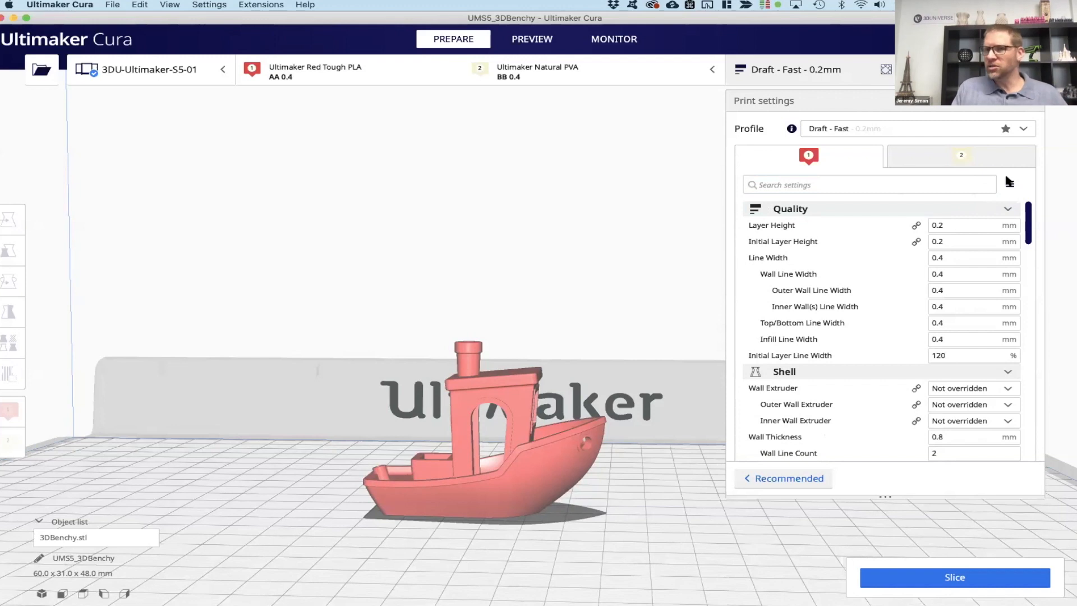
- Review the visibility presets offered for the custom print settings, from Basic to All, leaving the selection at Advanced
click(1010, 185)
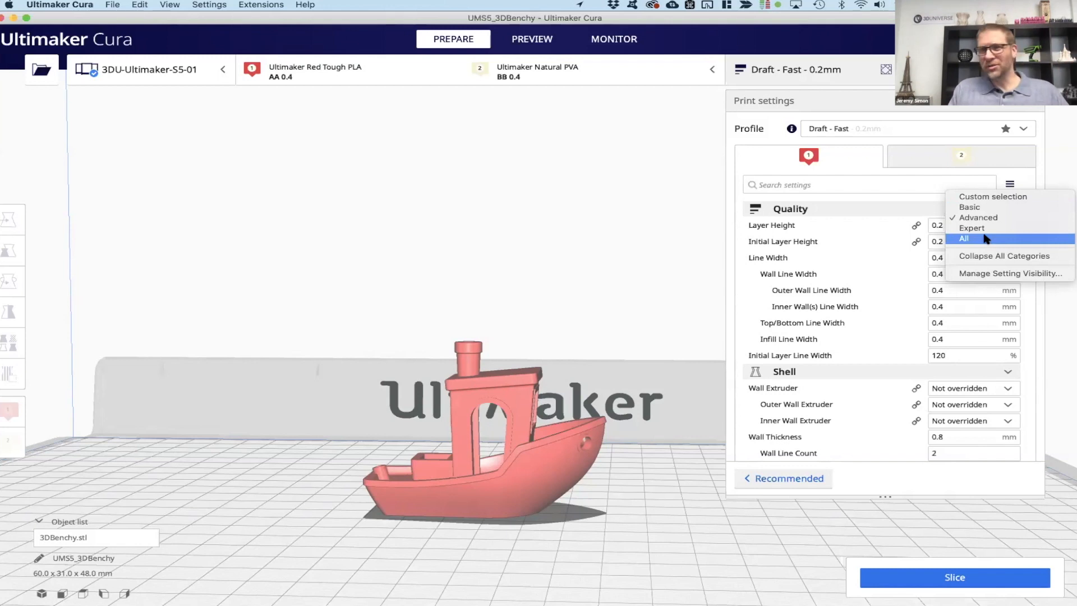
click(927, 194)
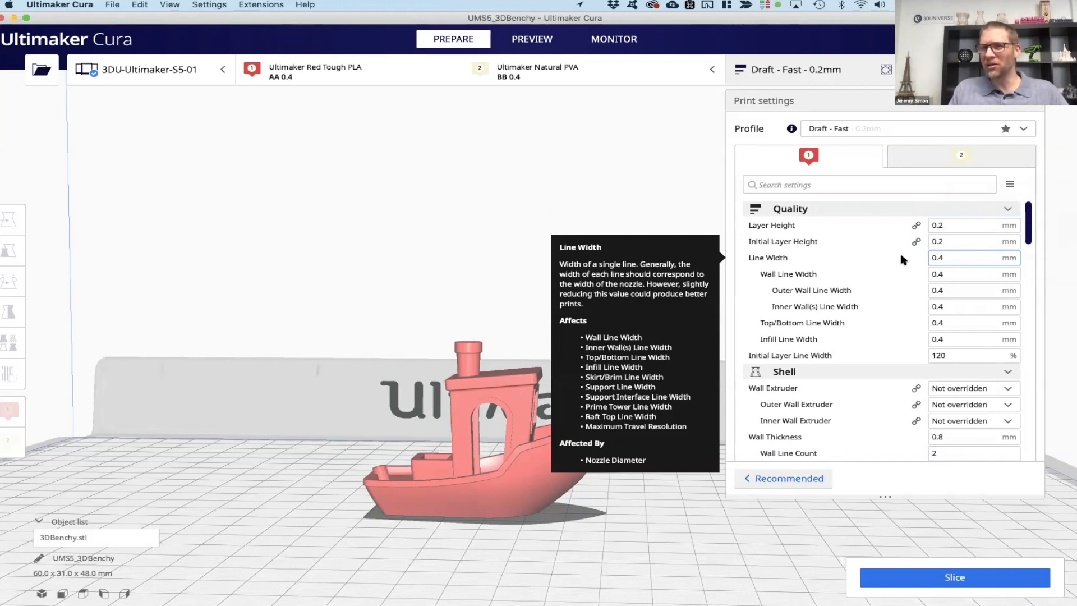
mouse_move(915, 241)
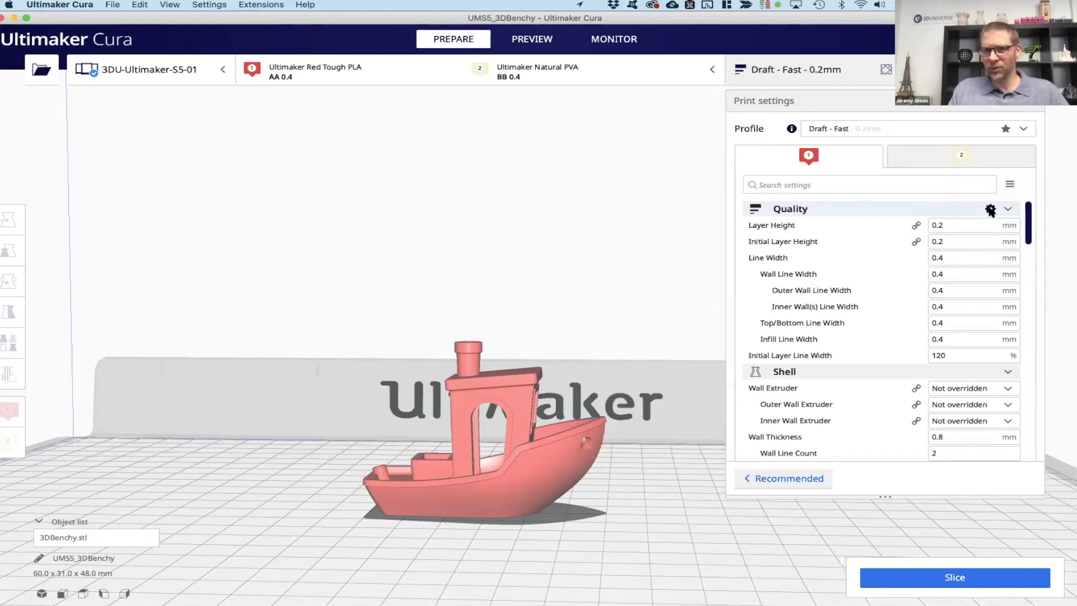
click(1010, 184)
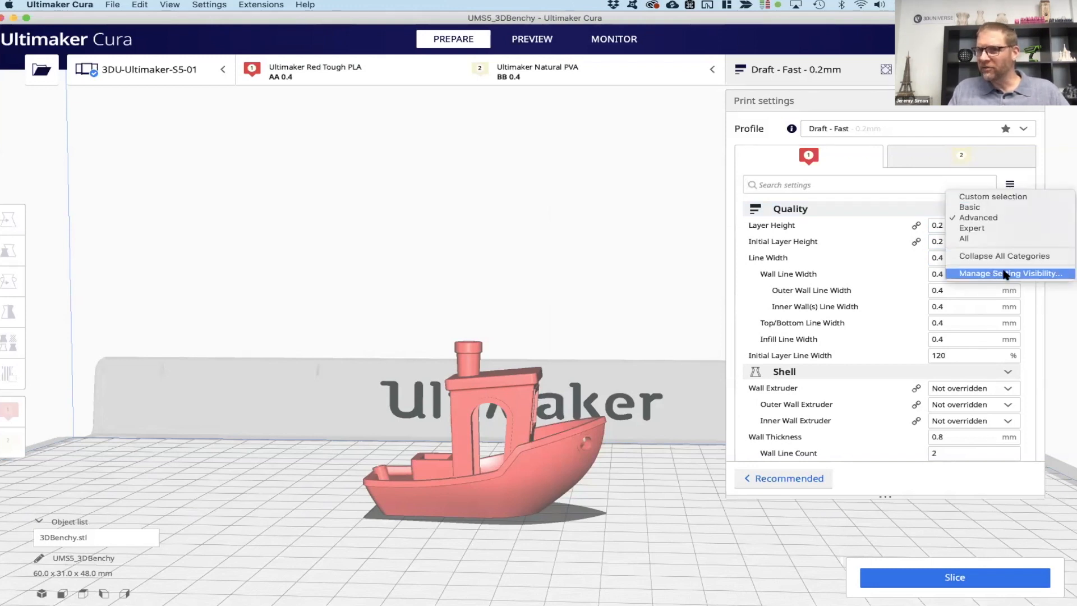
click(927, 195)
mouse_move(989, 208)
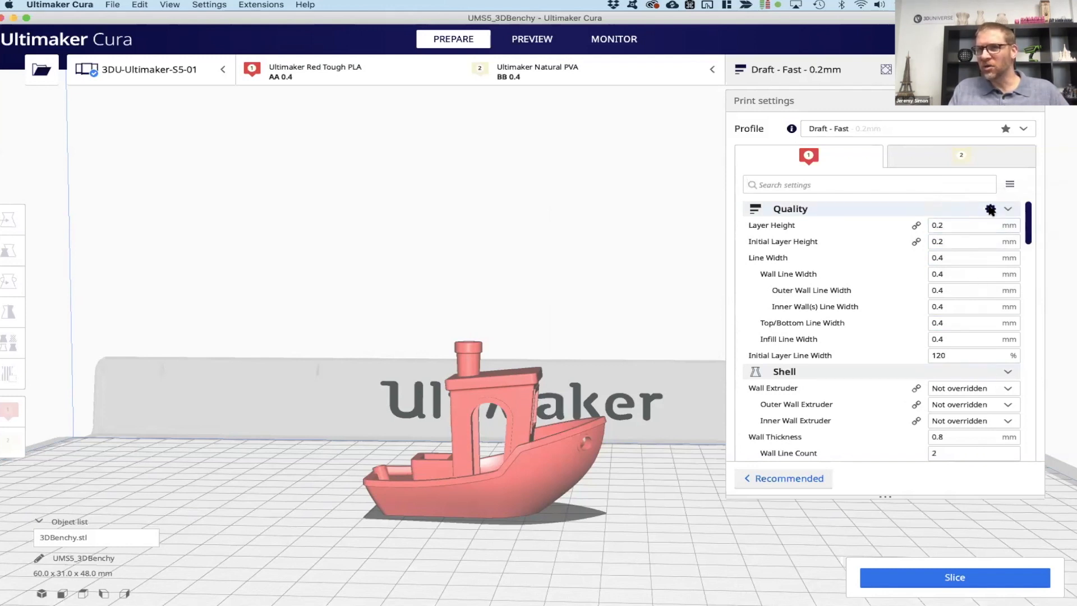
- In the setting visibility preferences, filter for "infill", make Infill Line Directions visible and close the preferences
click(990, 210)
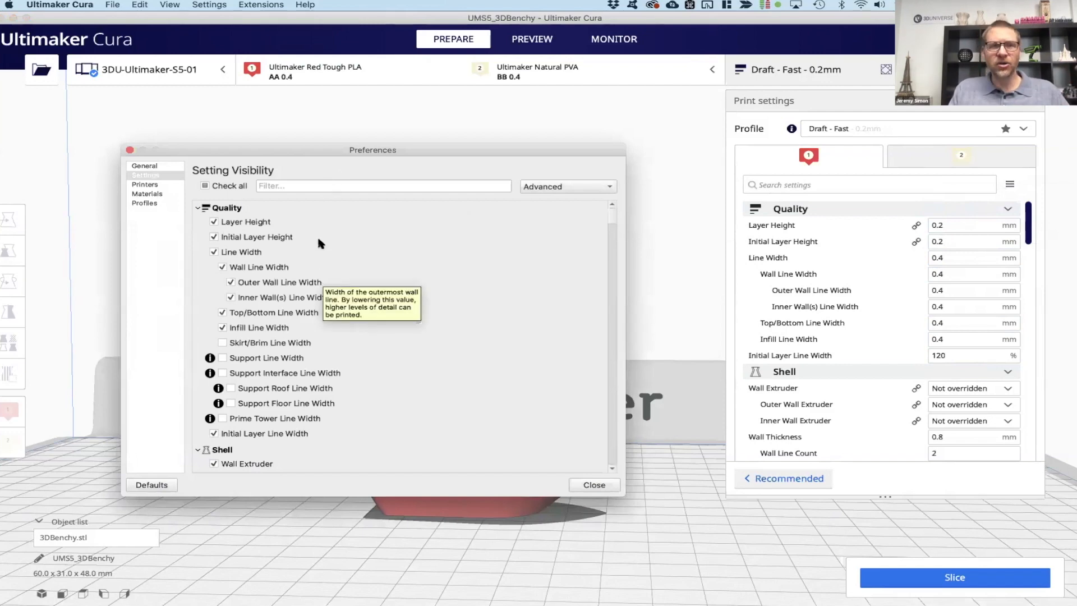
scroll(275, 289, down, 10)
scroll(274, 289, down, 8)
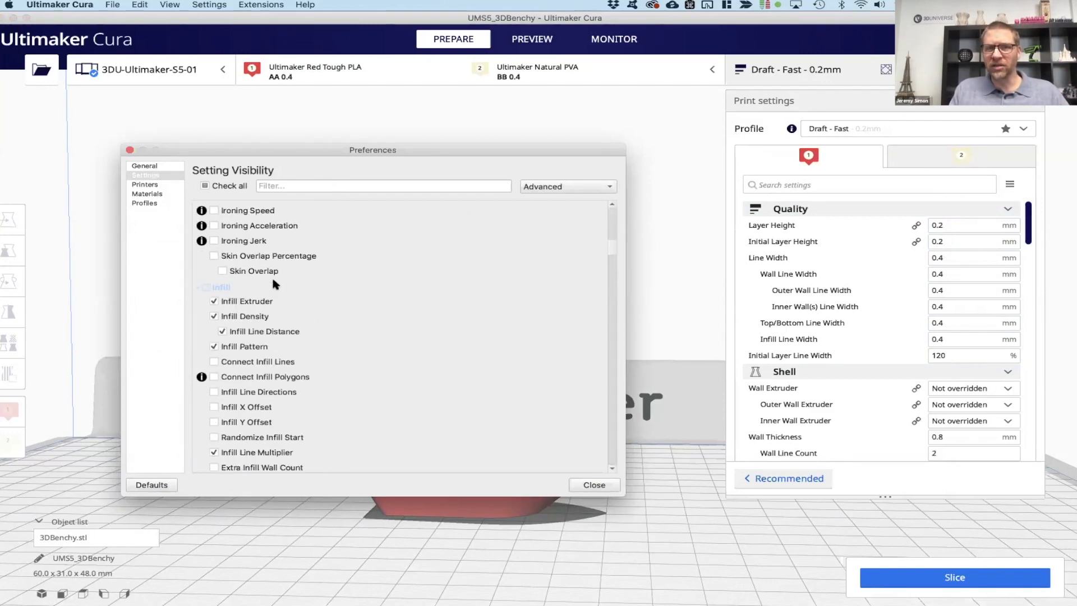
scroll(269, 413, down, 3)
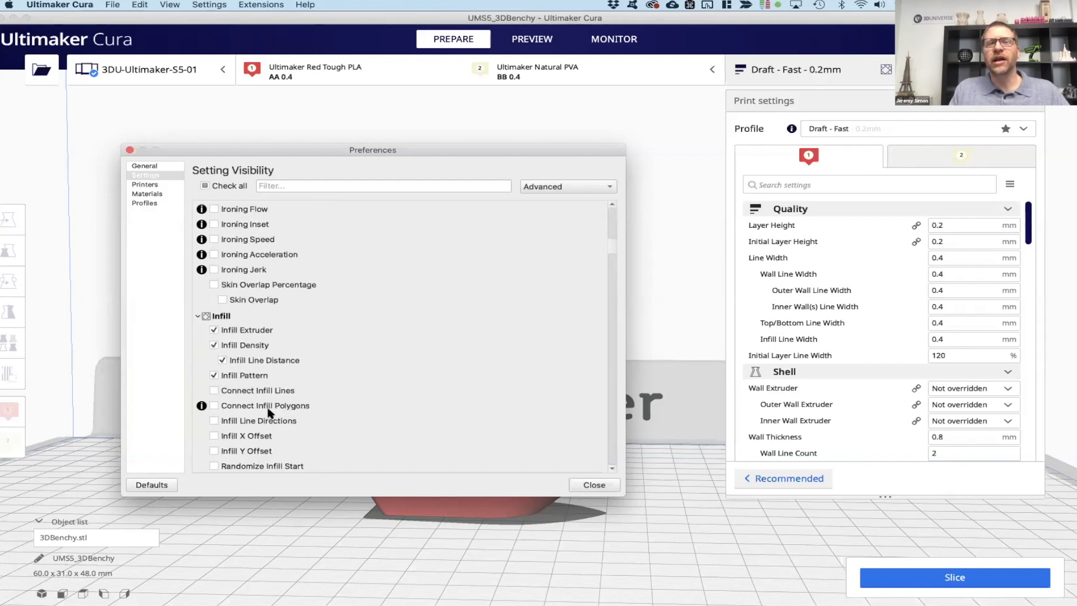
click(302, 185)
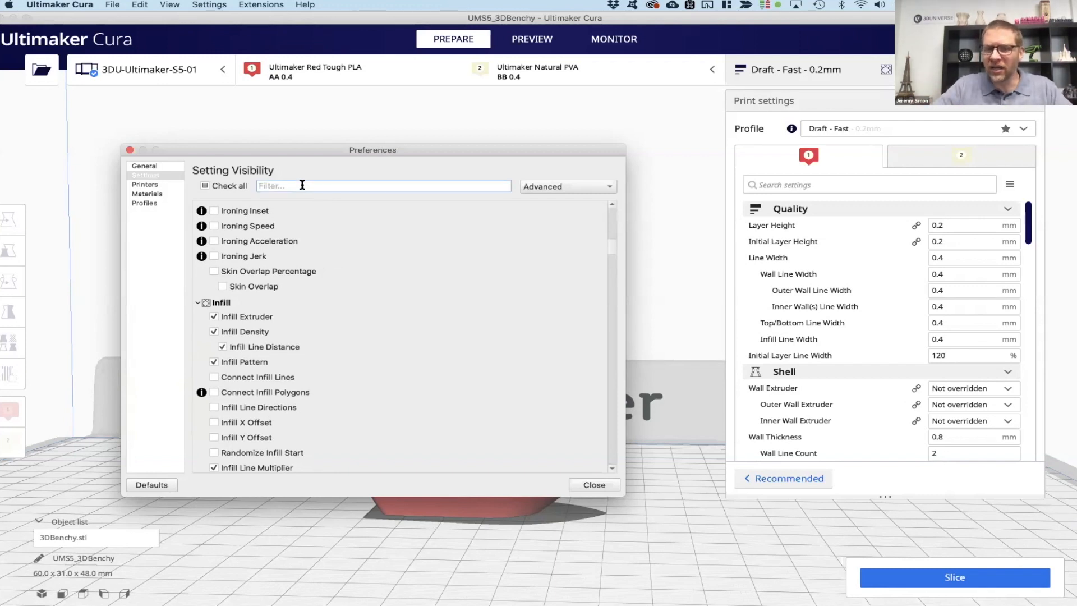
text(infill)
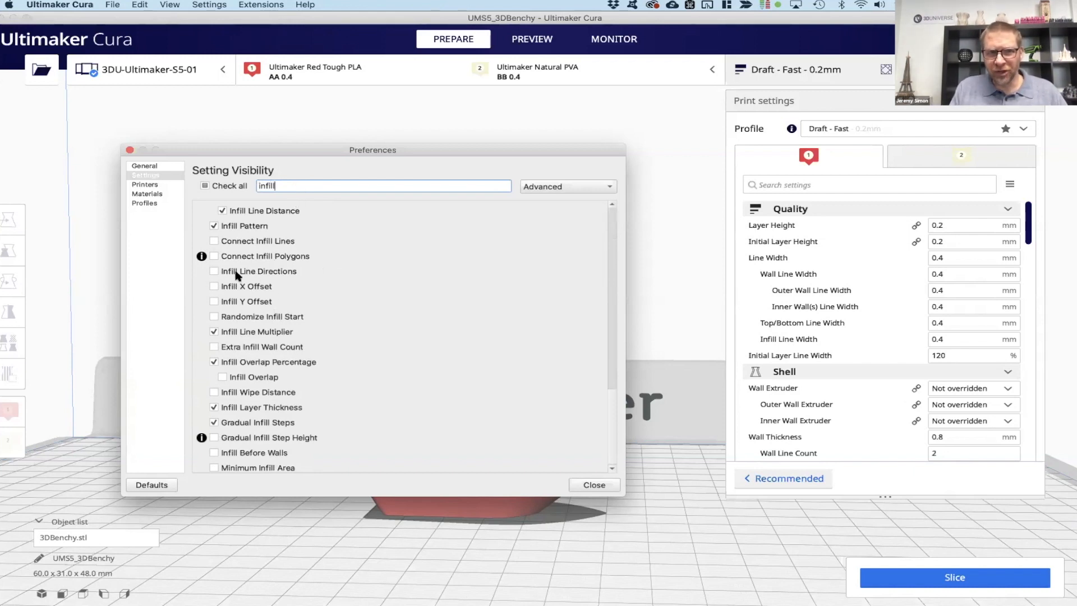
mouse_move(215, 274)
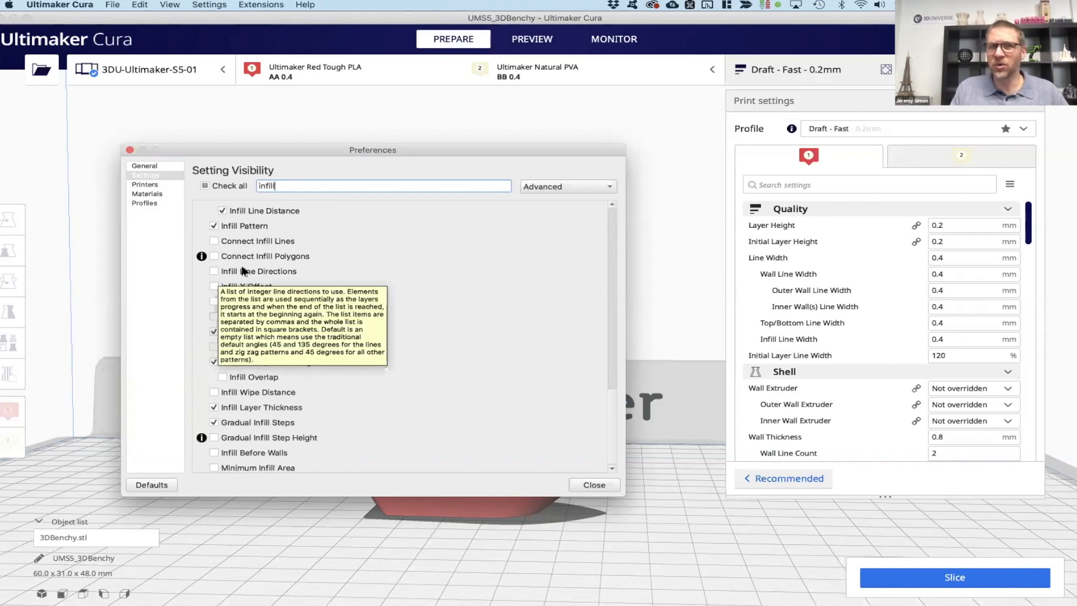
click(214, 272)
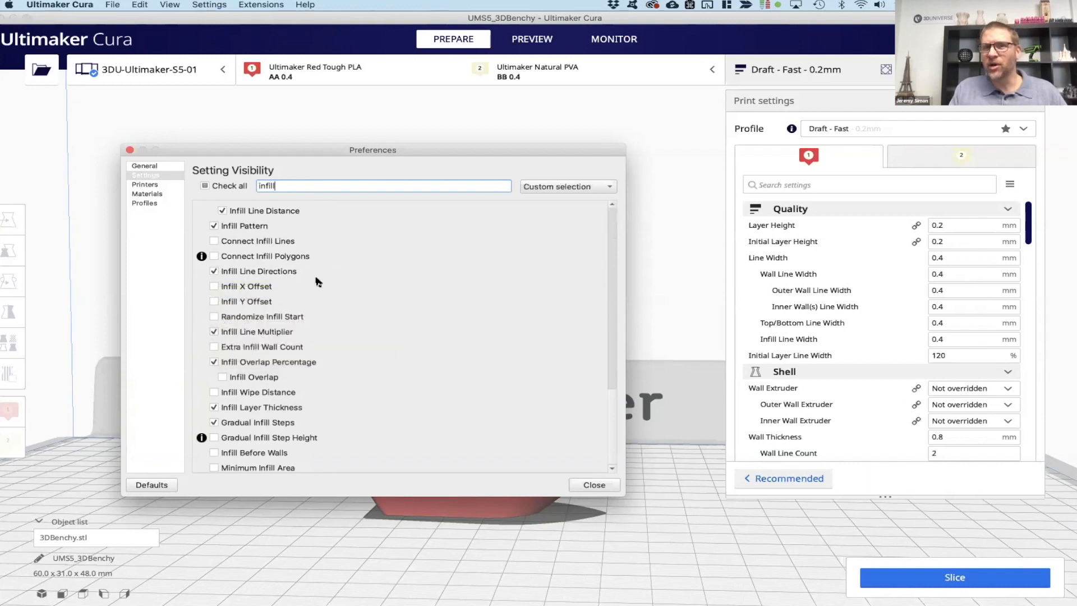
click(594, 485)
- Read the descriptions of the layer height and line width settings in the Quality category
mouse_move(882, 267)
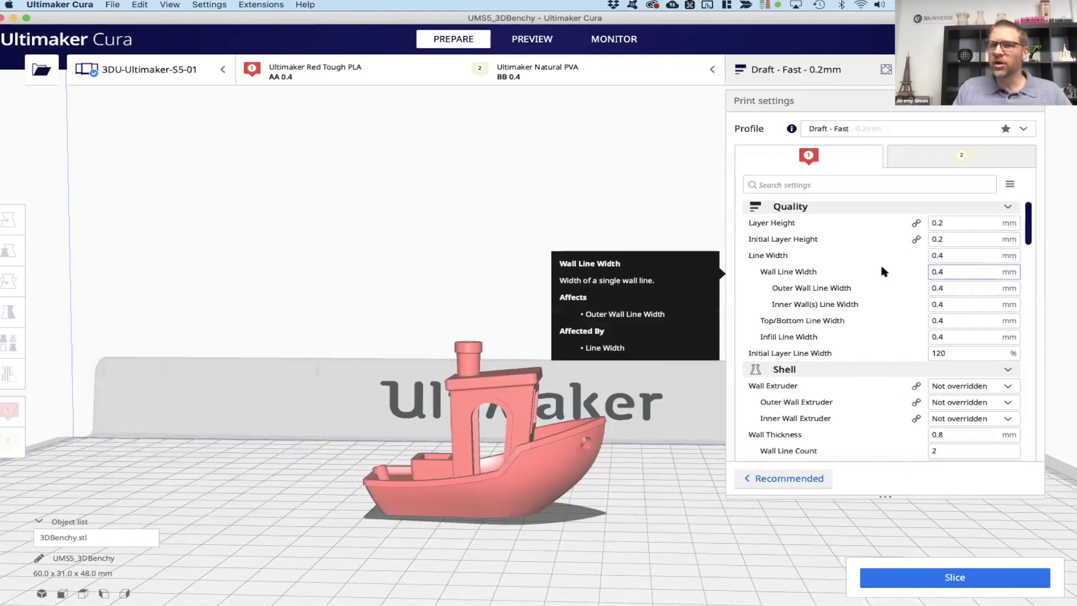
scroll(880, 269, down, 2)
scroll(880, 269, up, 2)
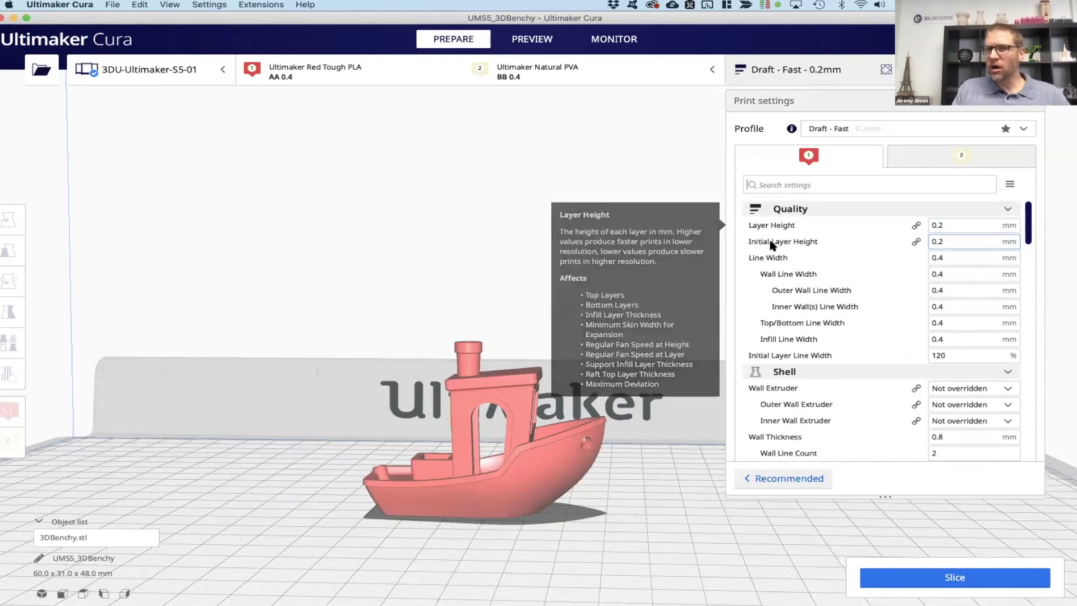
mouse_move(770, 258)
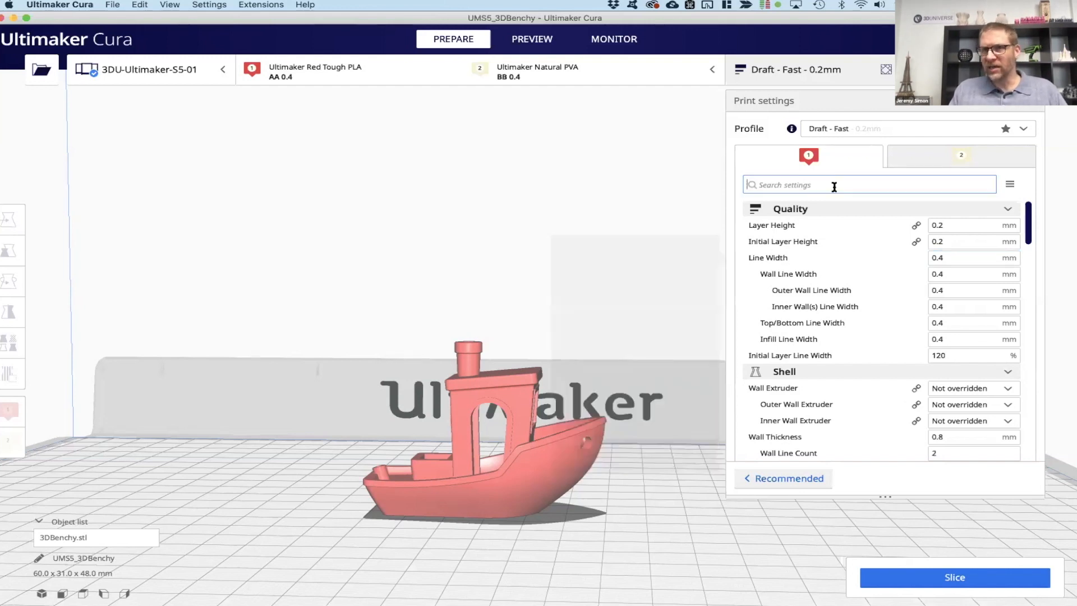
- Open the Settings Guide and read the Layer Height, Initial Layer Height, Line Width, Wall Line Width and Outer Wall Line Width articles
click(256, 6)
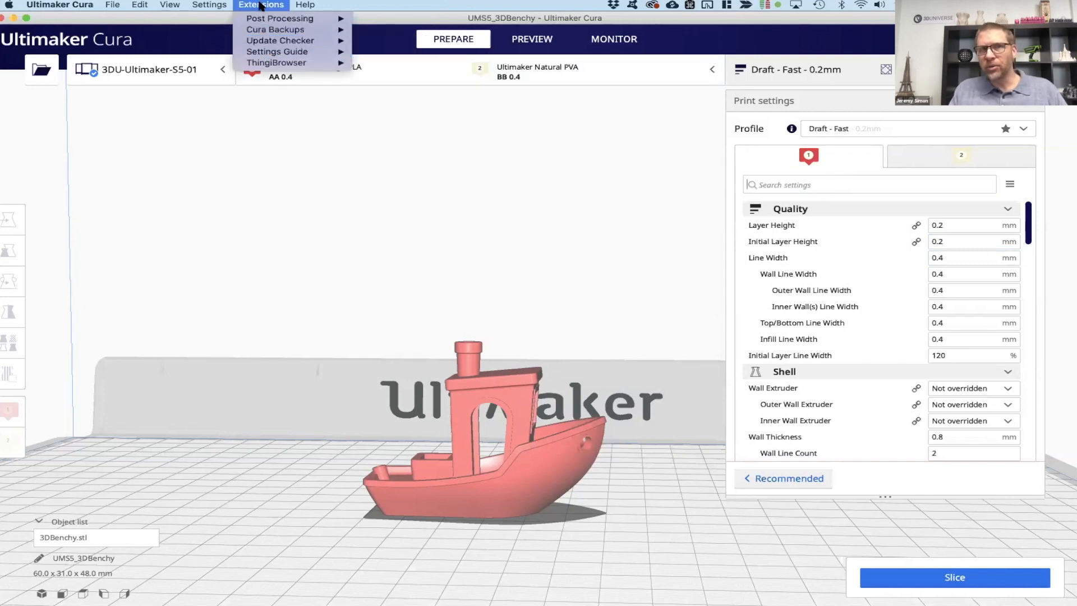
mouse_move(266, 54)
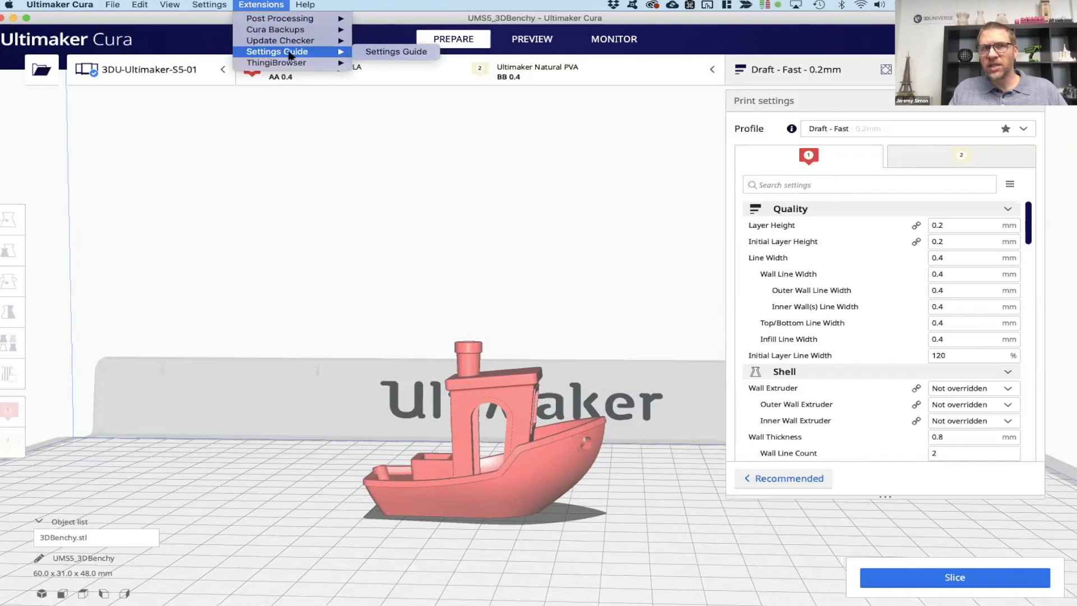
click(396, 51)
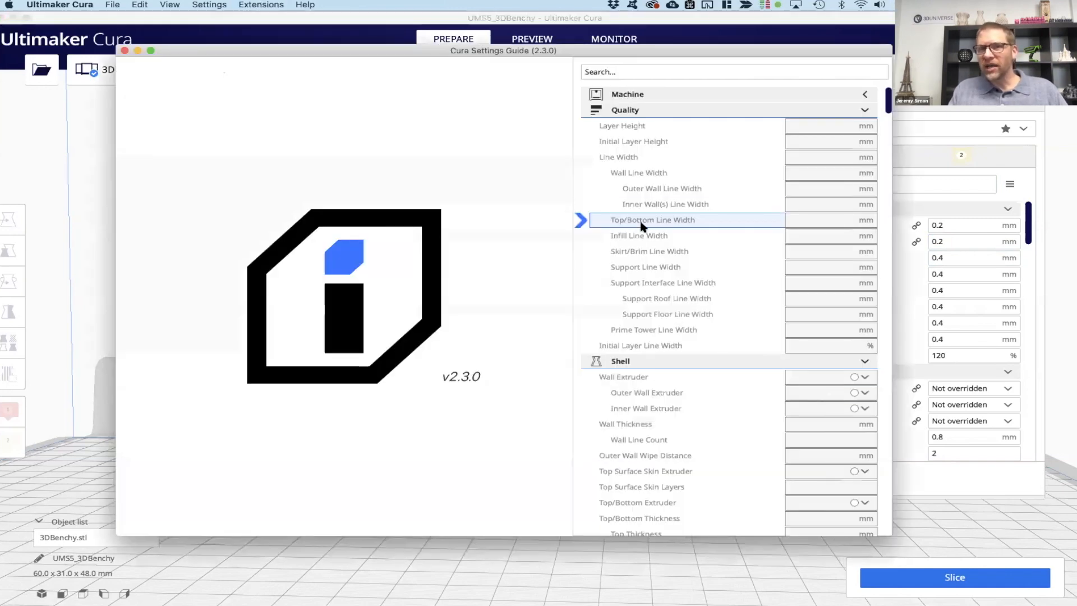
click(622, 127)
click(627, 141)
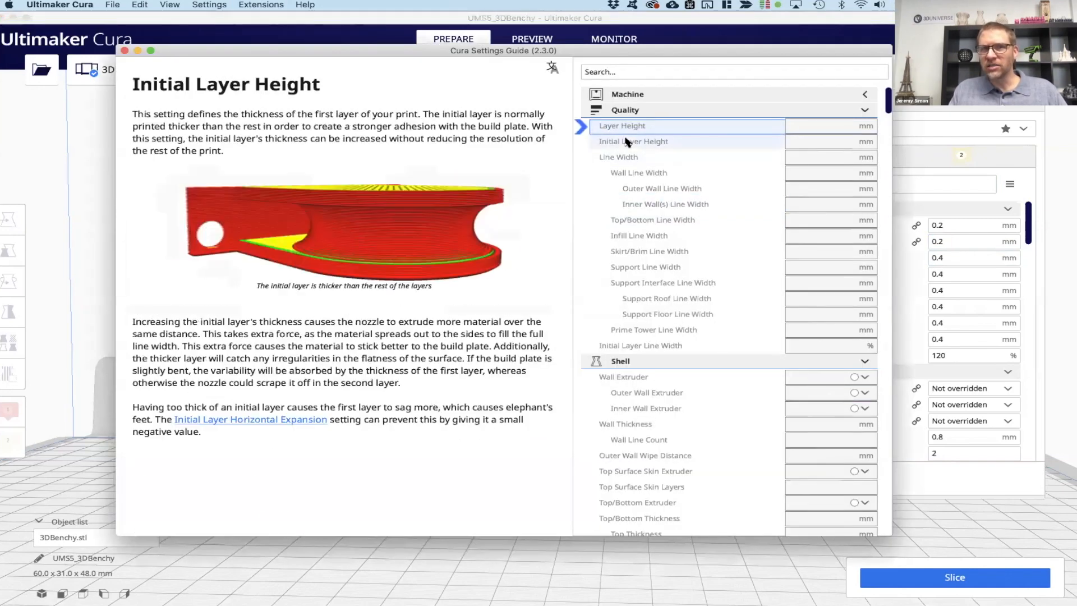
click(628, 157)
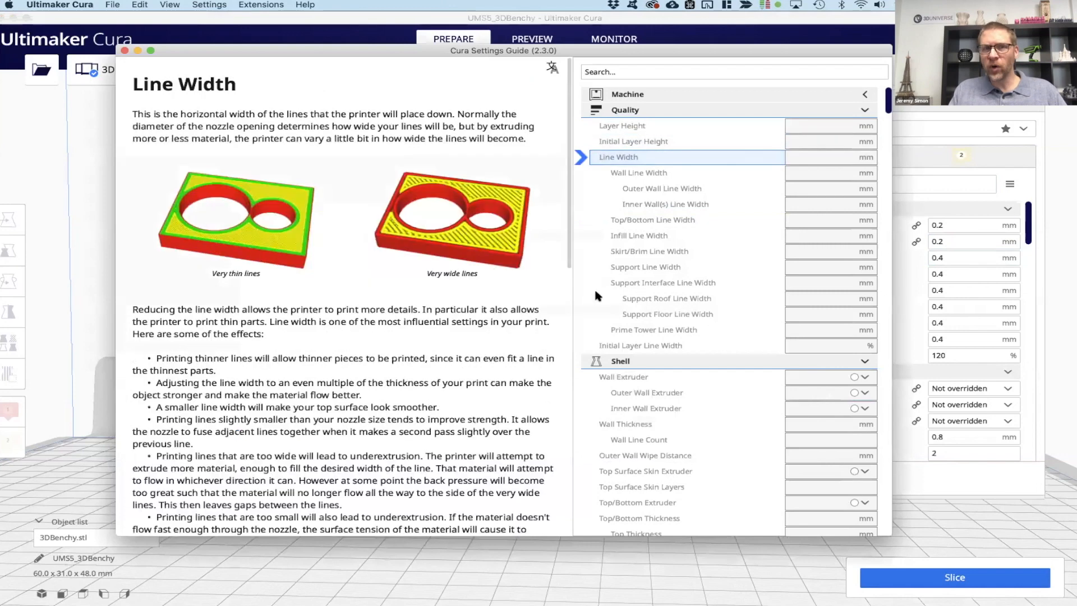
click(639, 173)
click(667, 189)
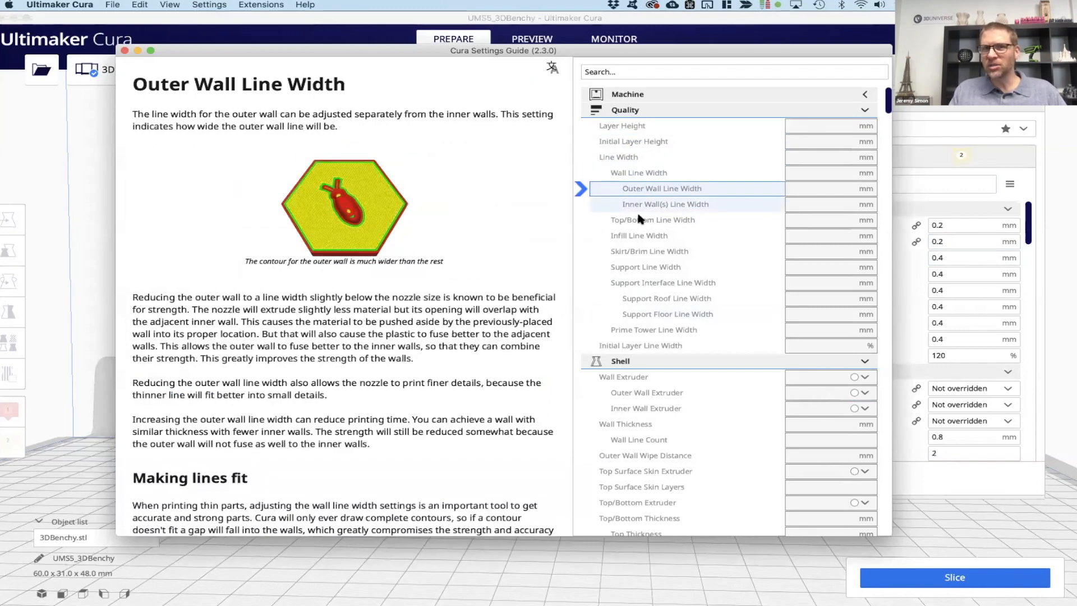
- Browse the guide's articles on top/bottom, skirt/brim, support, support interface, support roof and prime tower line widths
click(639, 220)
click(642, 251)
click(642, 267)
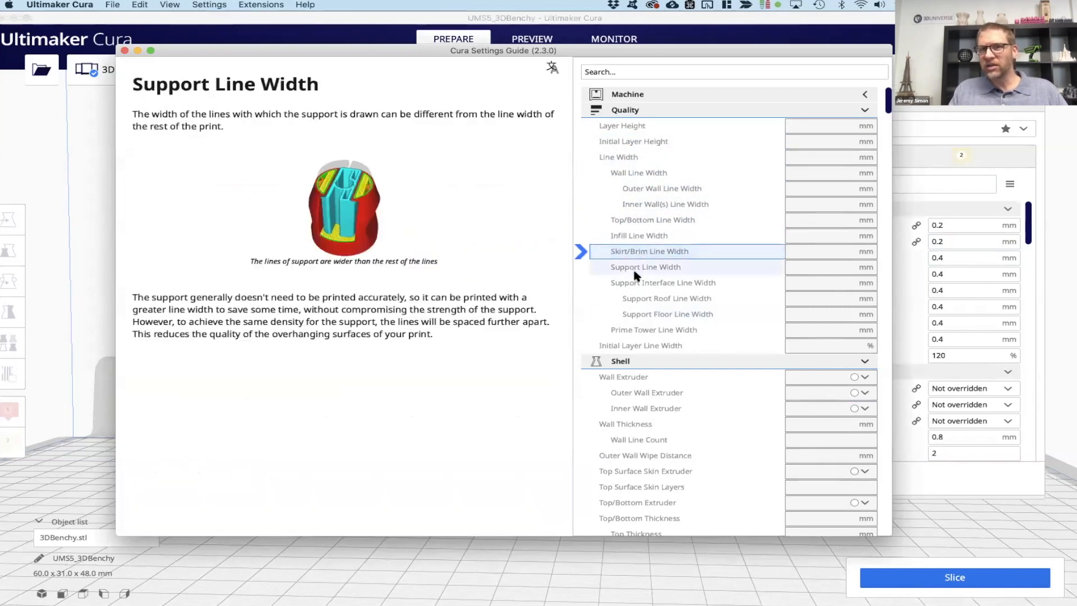
click(637, 283)
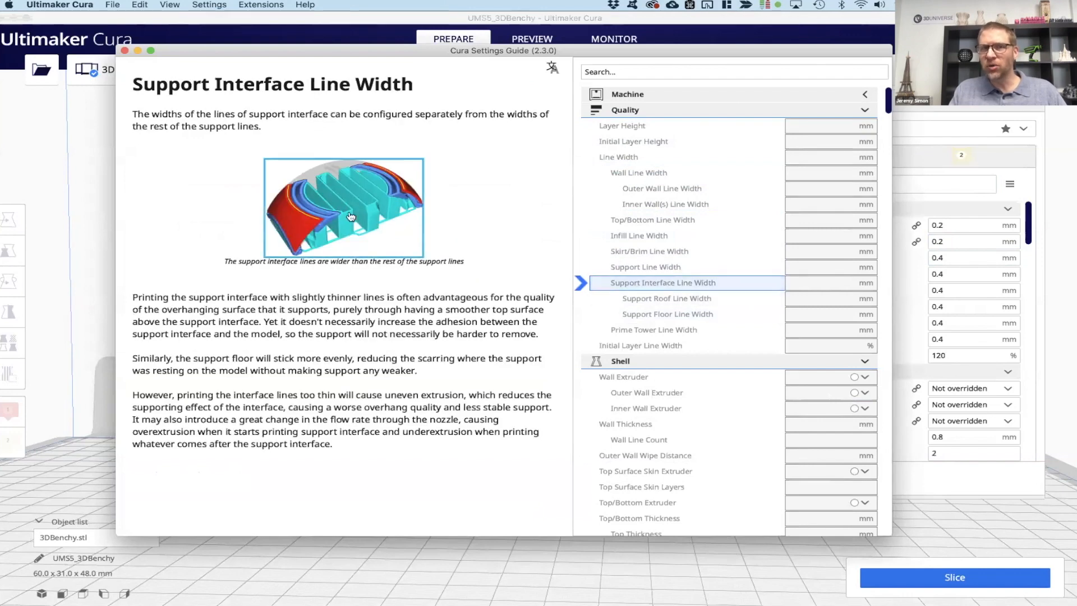
click(609, 295)
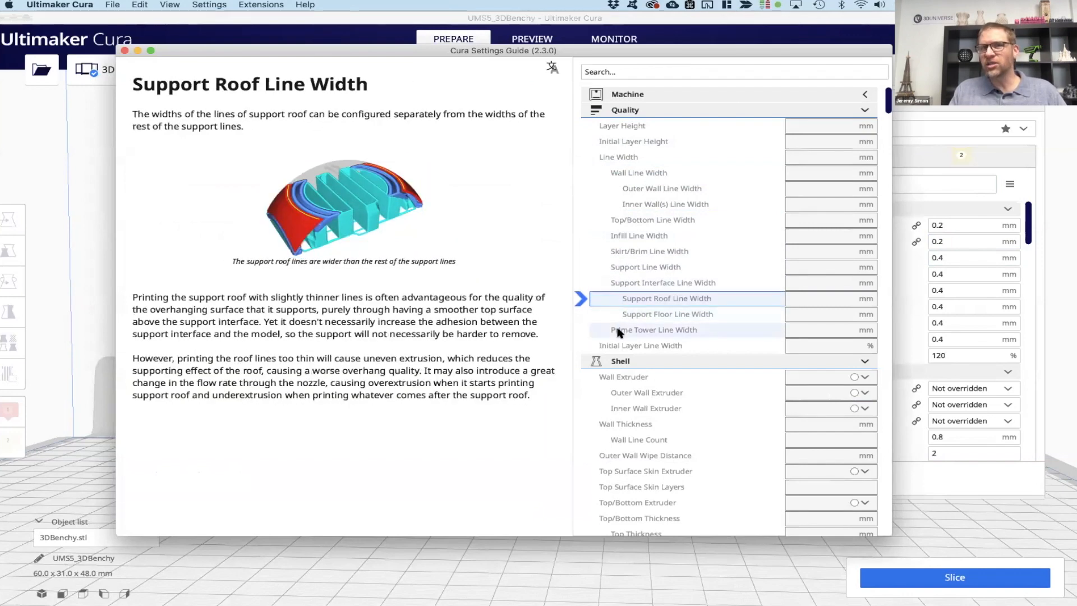
click(620, 331)
- Read the guide's Shell articles on Wall Extruder, Outer Wall Extruder, Wall Line Count and Outer Wall Wipe Distance
click(627, 377)
click(621, 392)
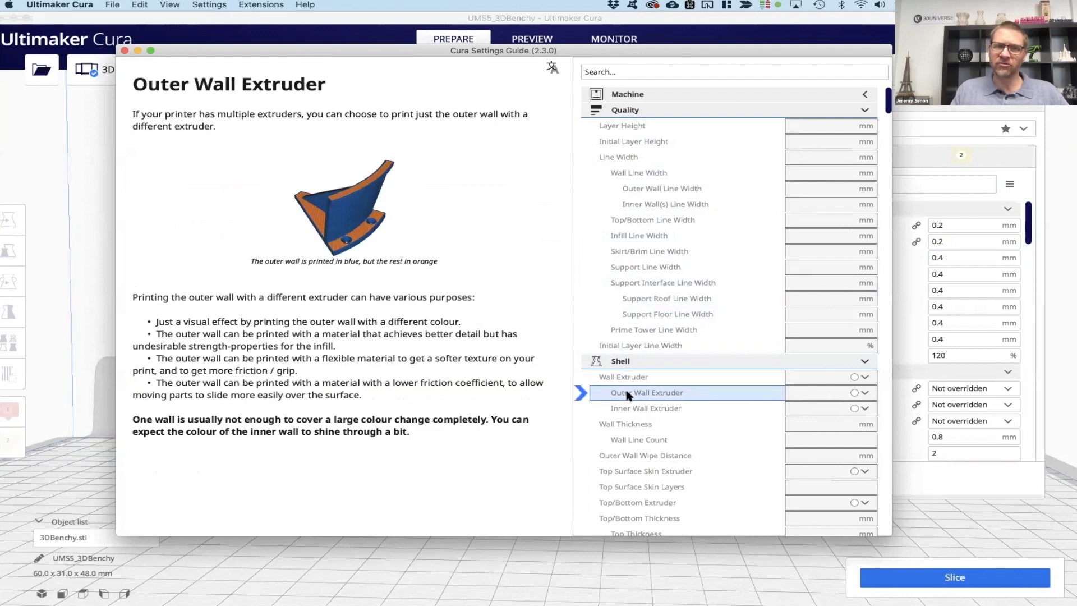
click(638, 442)
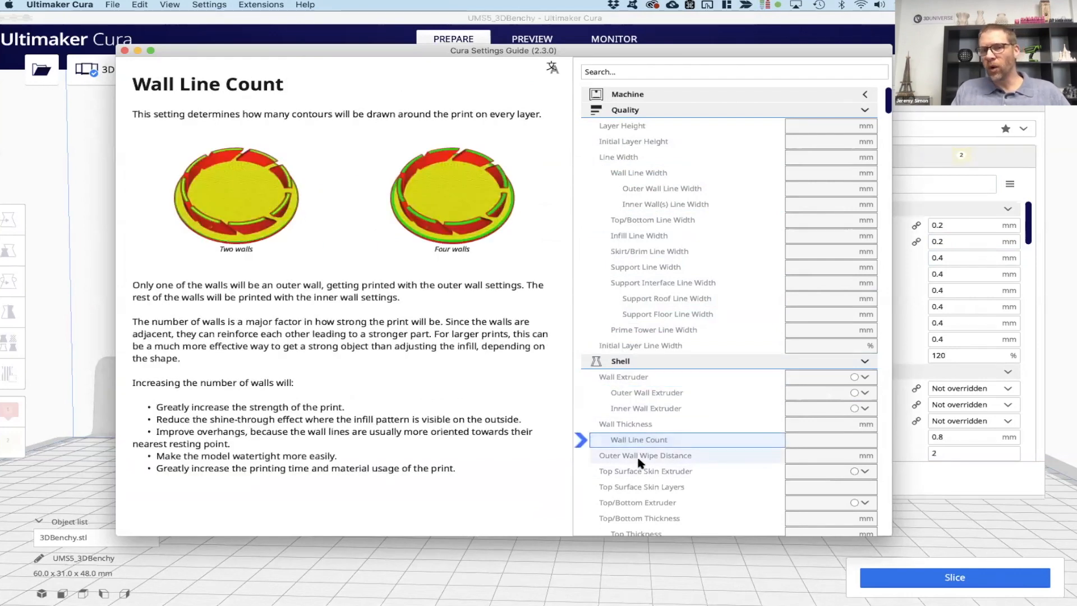
click(640, 458)
scroll(640, 461, down, 10)
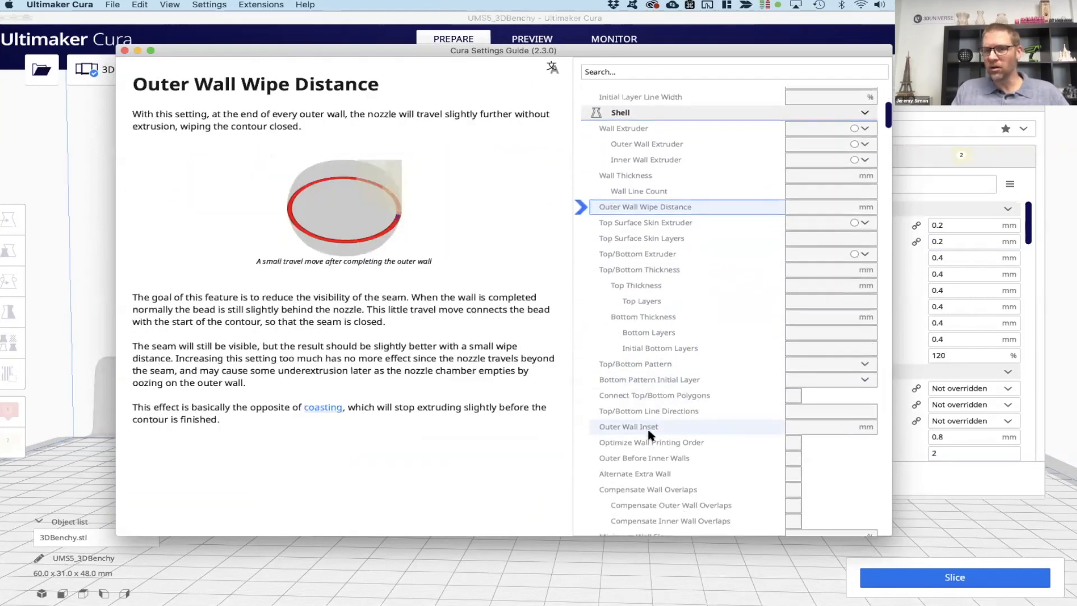
- Browse the guide's Optimize Wall Printing Order and Top/Bottom Line Directions articles, play the line directions animation and close the guide
click(623, 377)
click(631, 405)
click(642, 439)
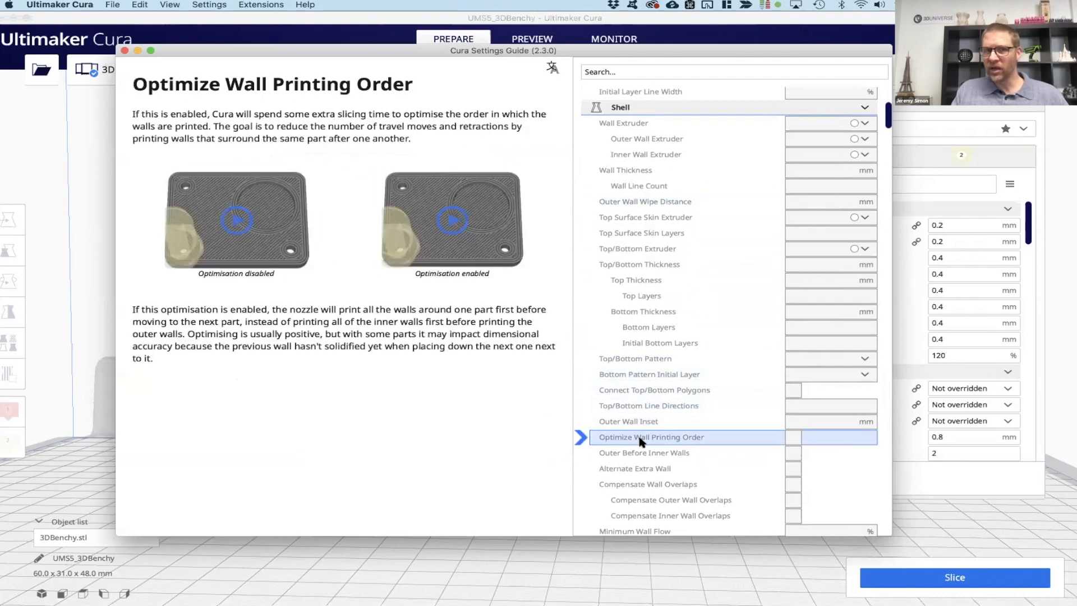
click(640, 410)
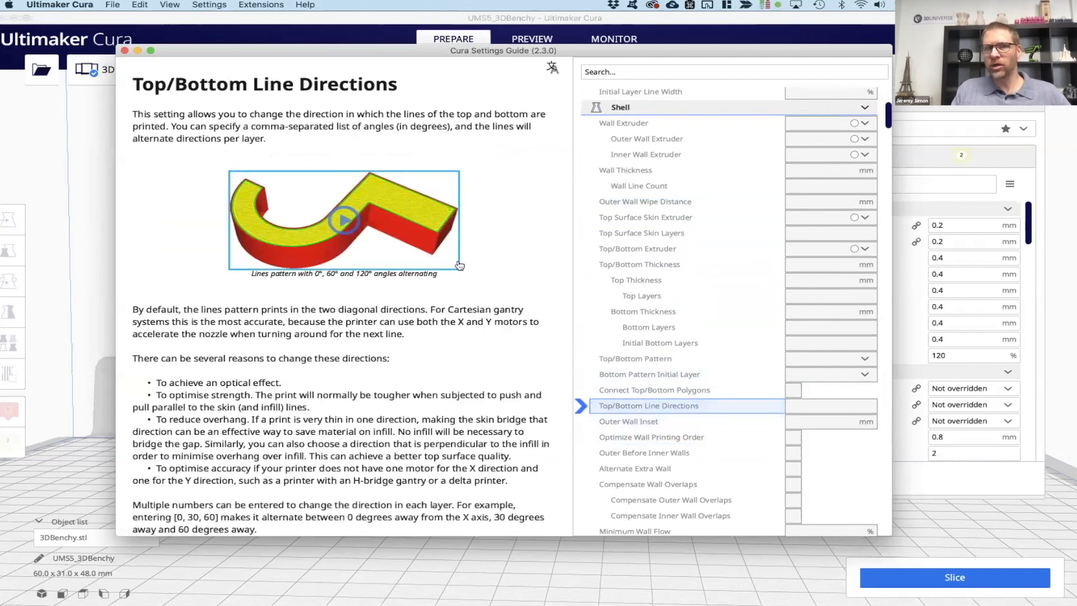
click(335, 224)
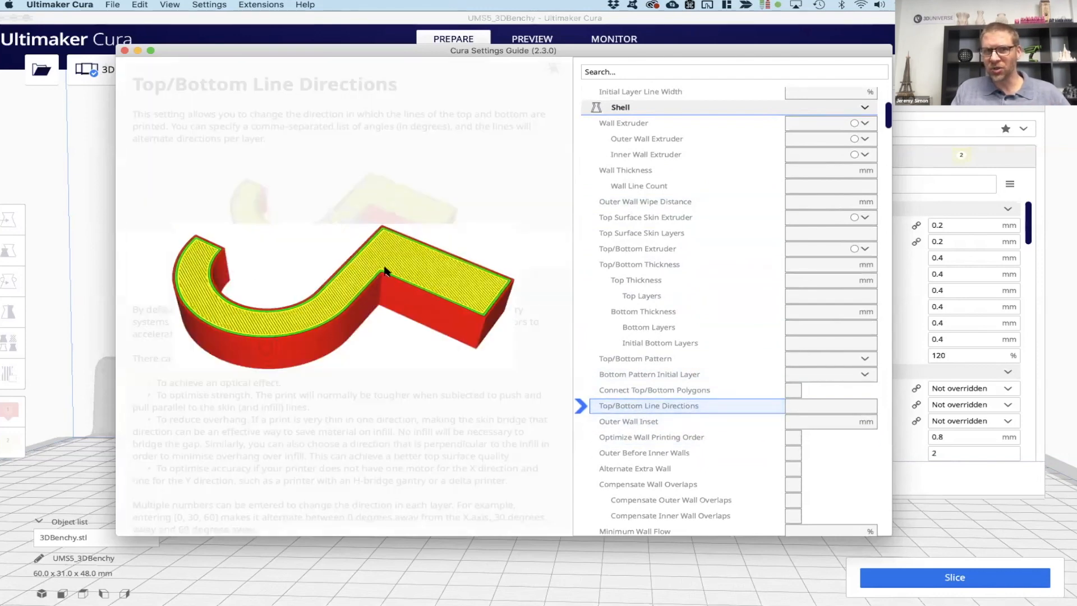
click(415, 154)
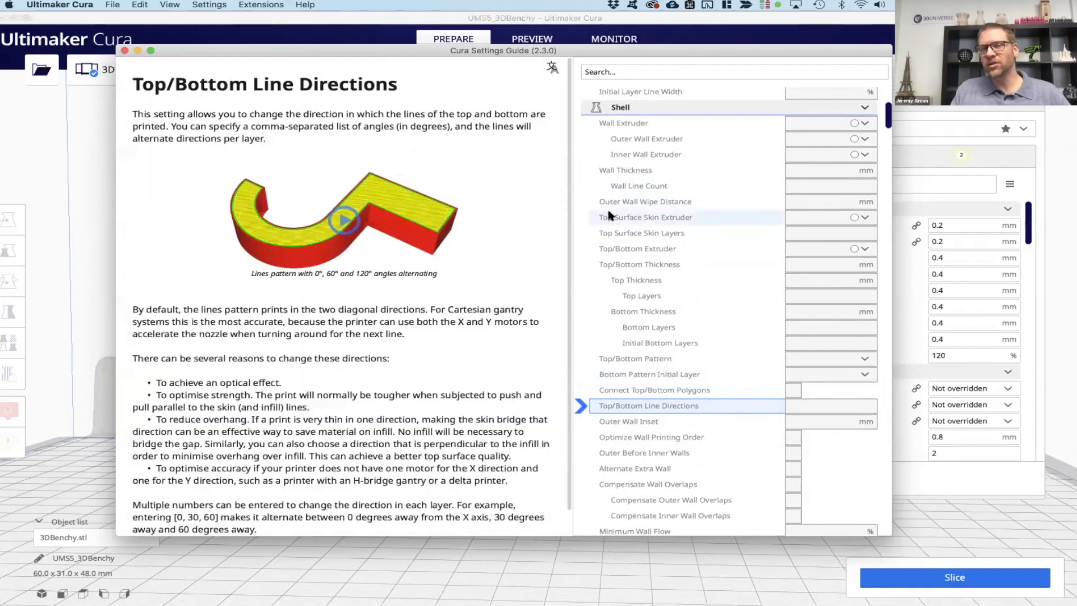
click(124, 51)
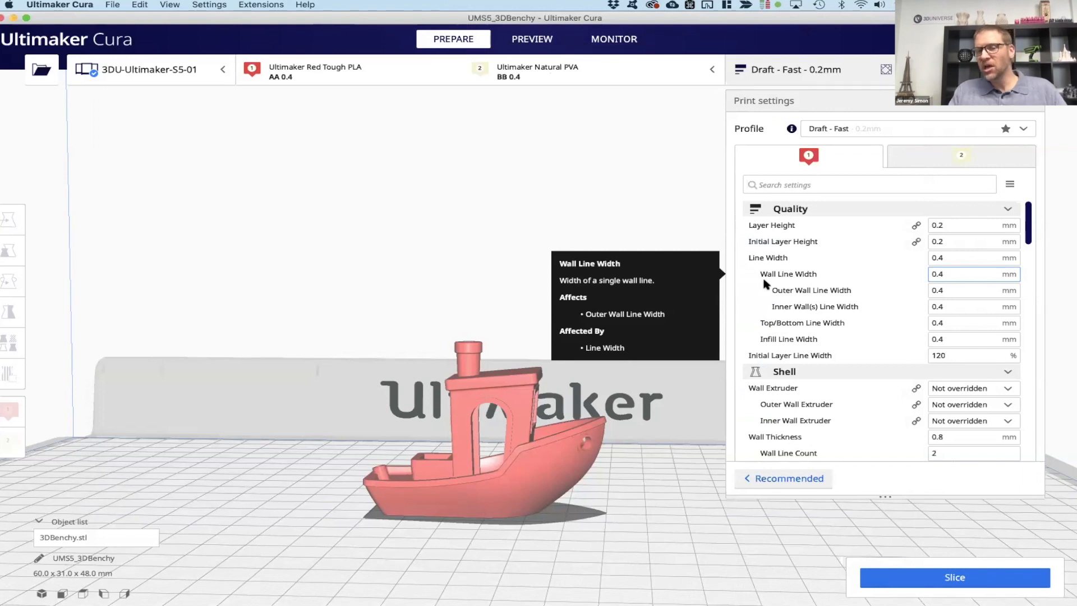
- Return to the recommended print settings and check the available options for opening, saving and exporting files
click(764, 479)
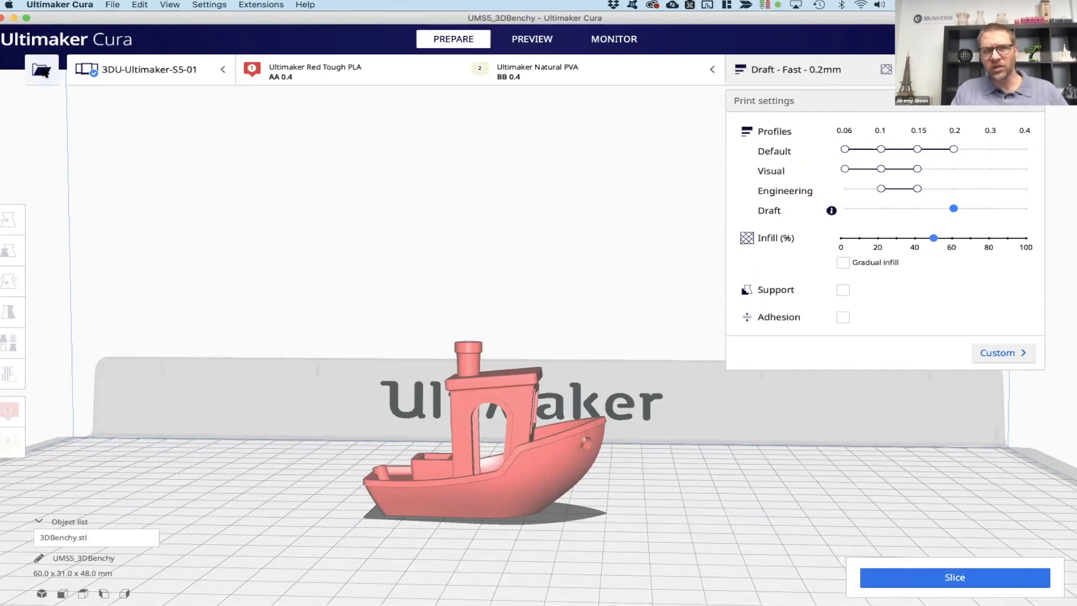
click(112, 5)
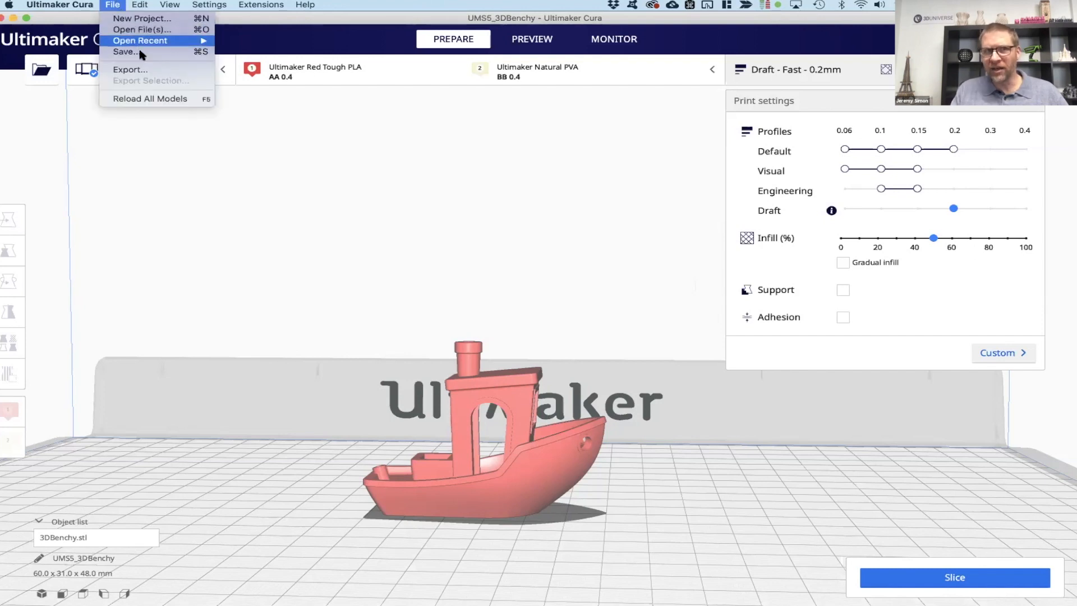
click(184, 234)
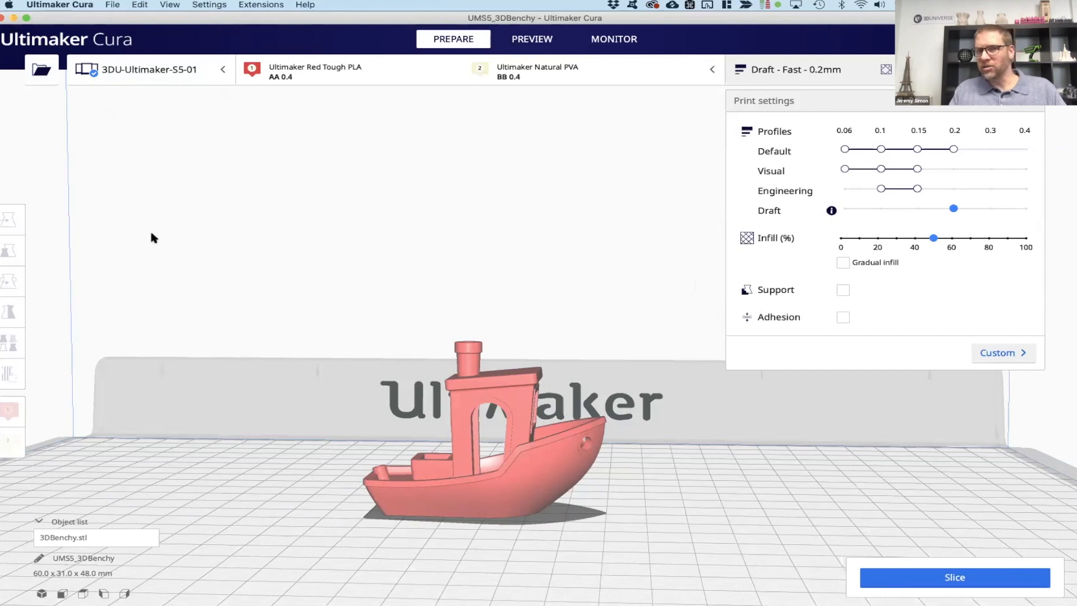
- Examine the 3DBenchy model on the build plate up close, from farther away and from several angles
click(498, 491)
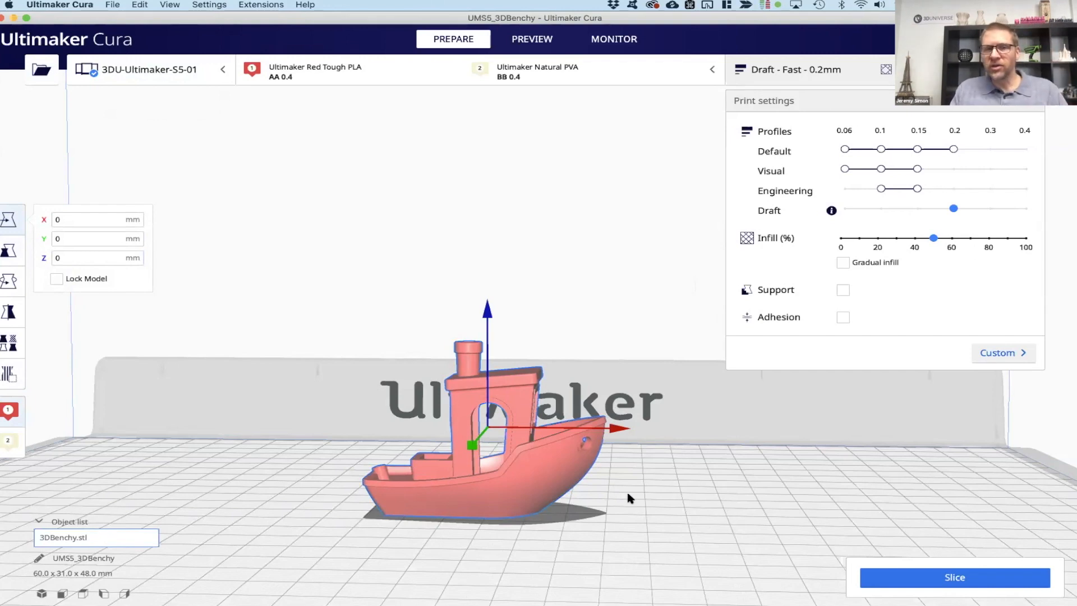
scroll(628, 498, down, 8)
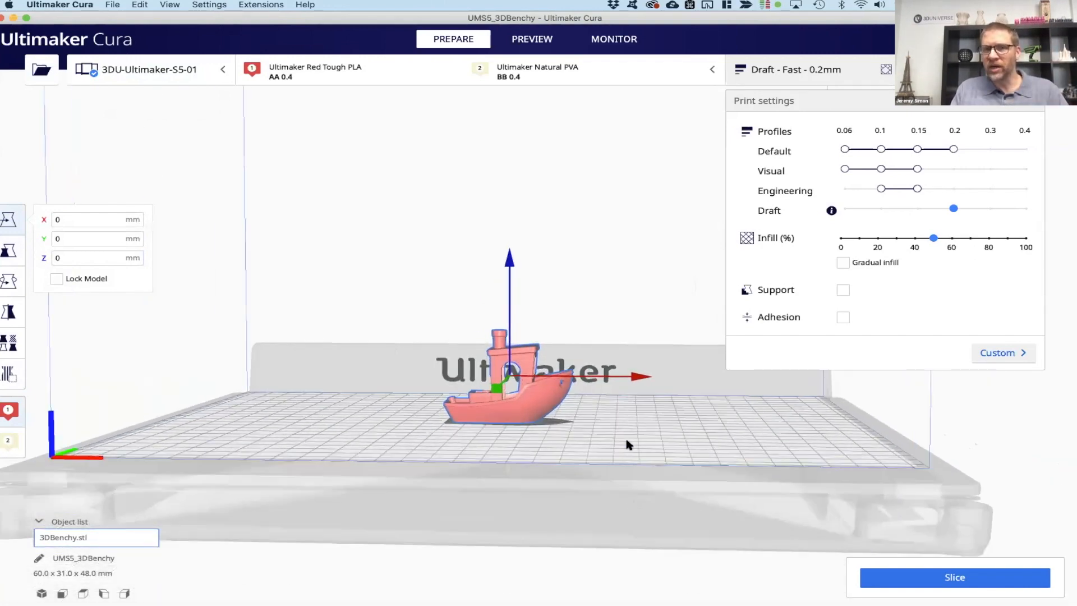
scroll(629, 441, up, 4)
click(765, 414)
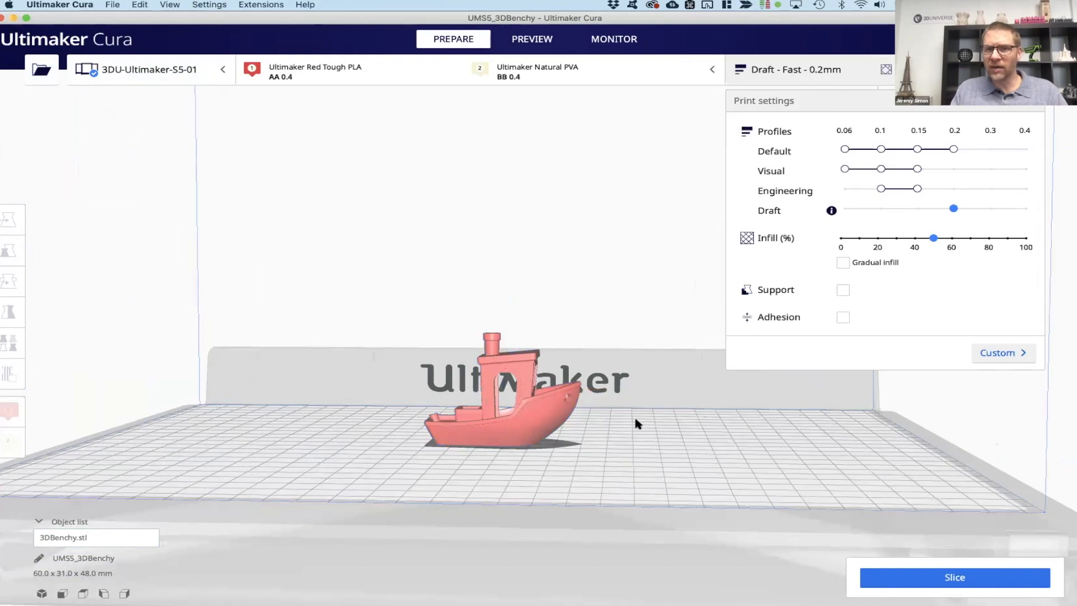
right_drag(638, 423, 488, 401)
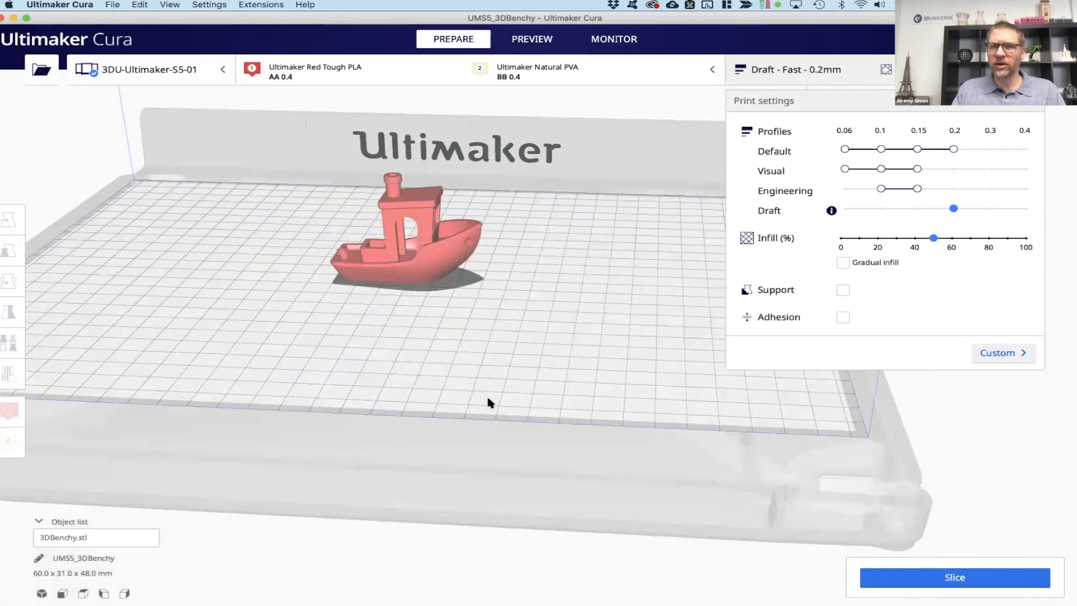
scroll(489, 401, up, 10)
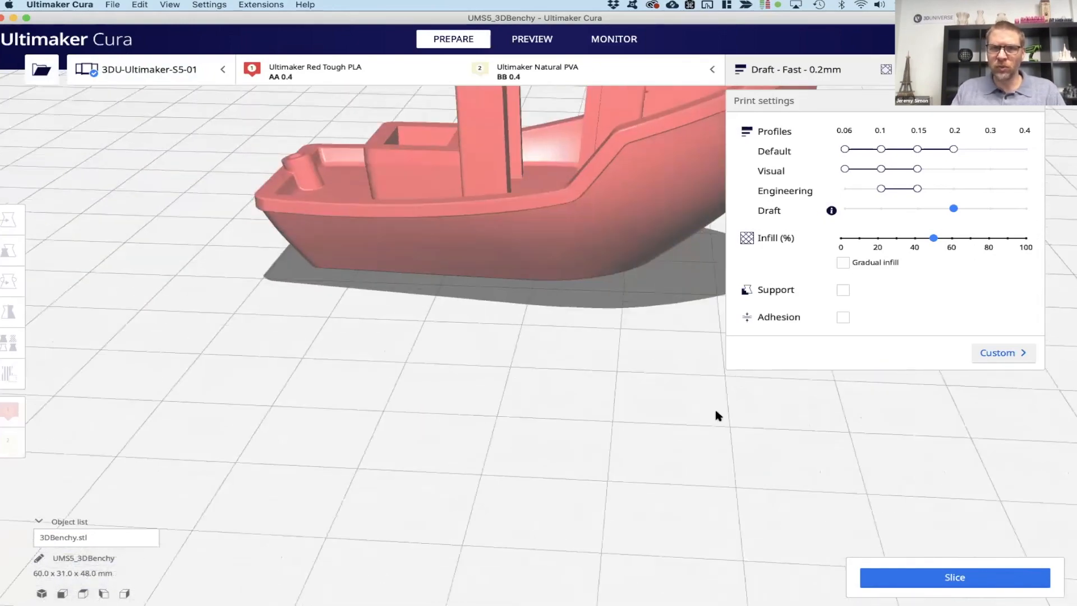
scroll(715, 415, down, 4)
middle_drag(716, 415, 636, 375)
scroll(636, 379, up, 6)
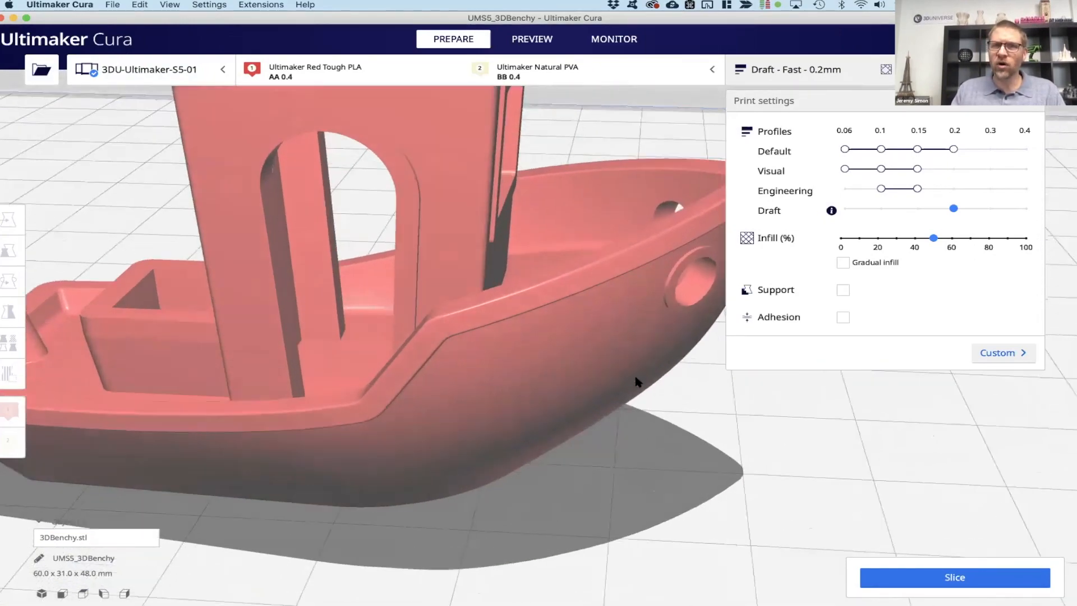
scroll(637, 380, down, 8)
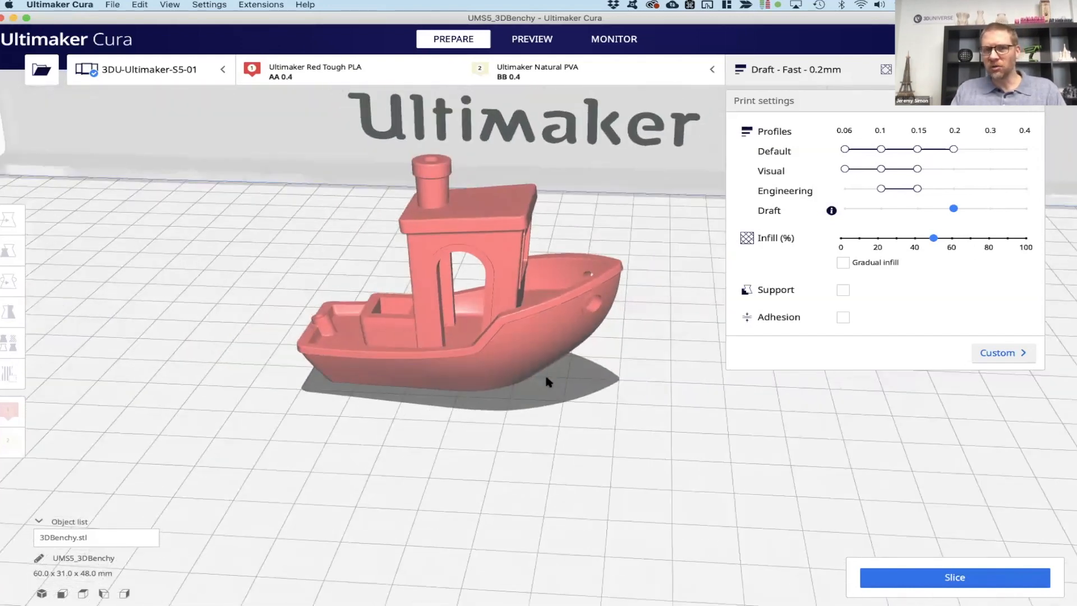
right_drag(546, 377, 584, 373)
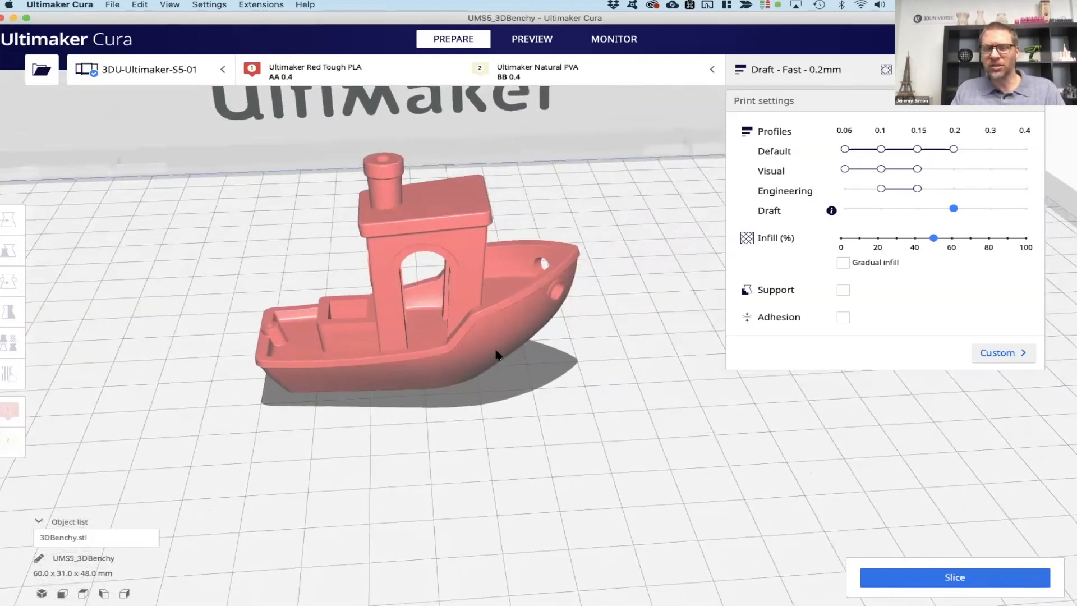
right_drag(480, 353, 490, 354)
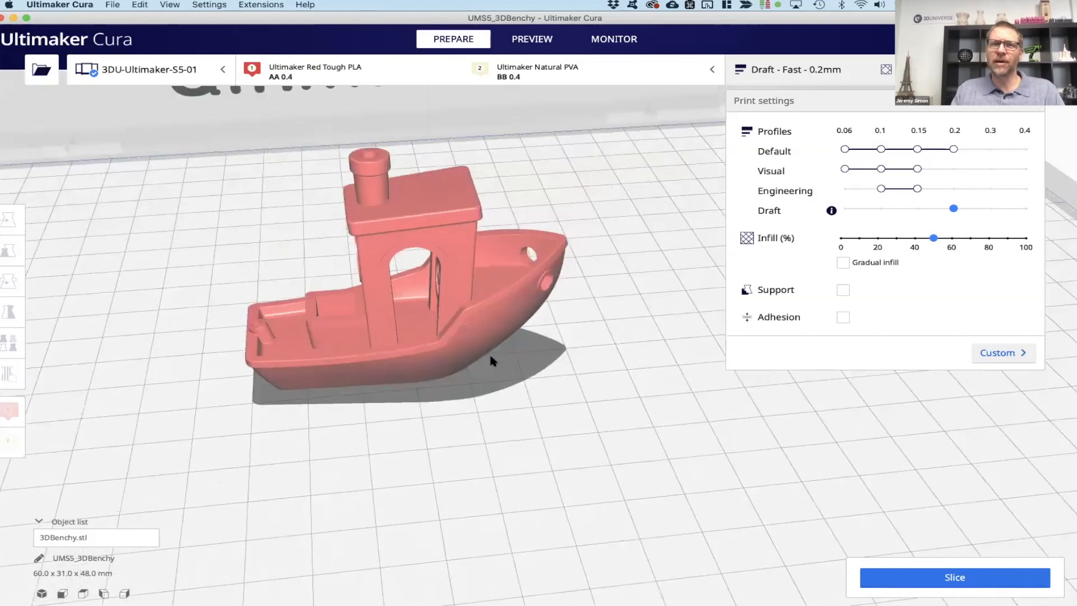
middle_drag(489, 354, 493, 412)
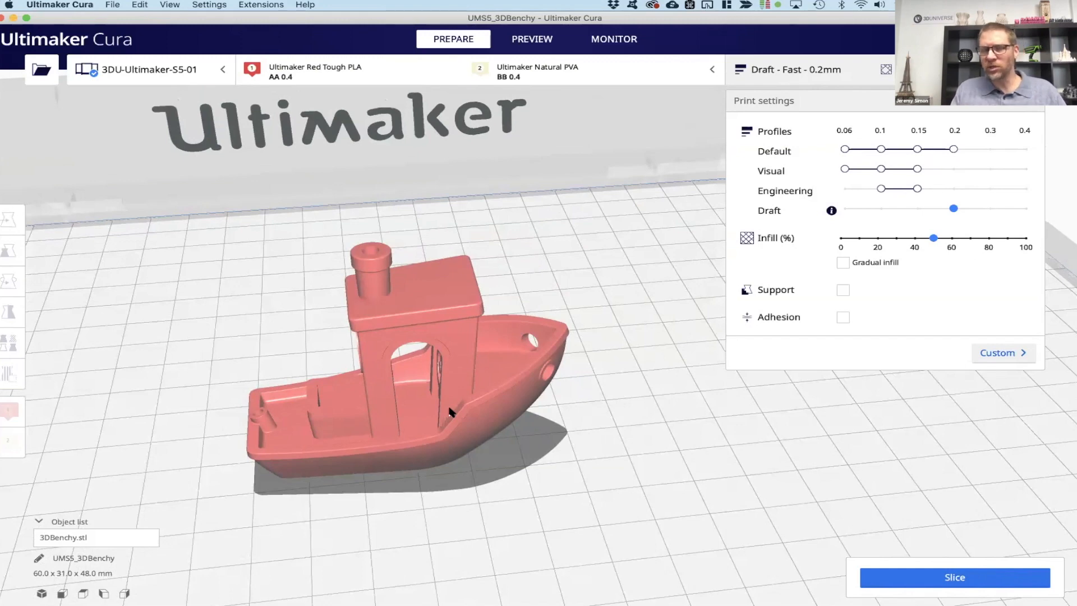
right_drag(327, 368, 439, 409)
- Move the boat around the build plate to about X -1.6 mm, Y 3.8 mm, and try to lift it along Z
click(437, 410)
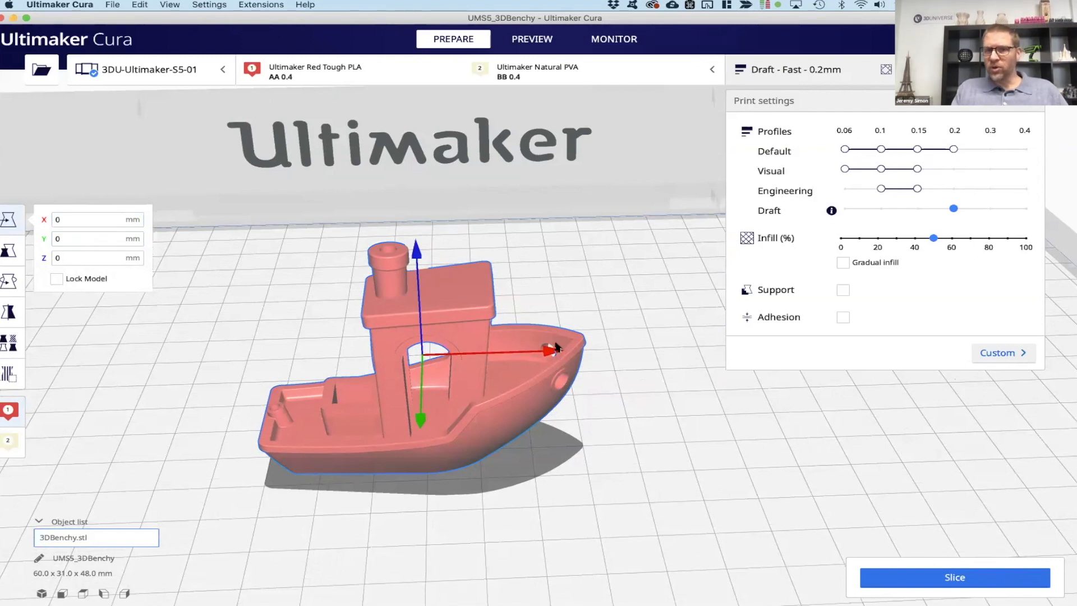
drag(561, 350, 609, 340)
mouse_move(463, 414)
mouse_down()
mouse_move(475, 505)
mouse_move(469, 314)
mouse_move(481, 416)
mouse_move(476, 399)
mouse_up()
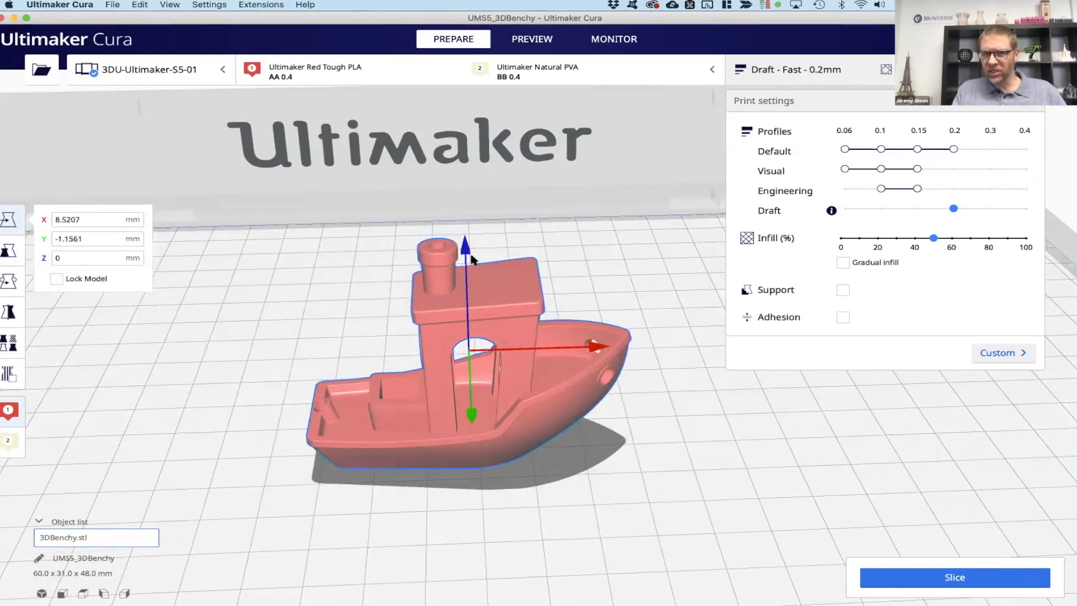
right_drag(549, 398, 484, 385)
drag(485, 387, 448, 364)
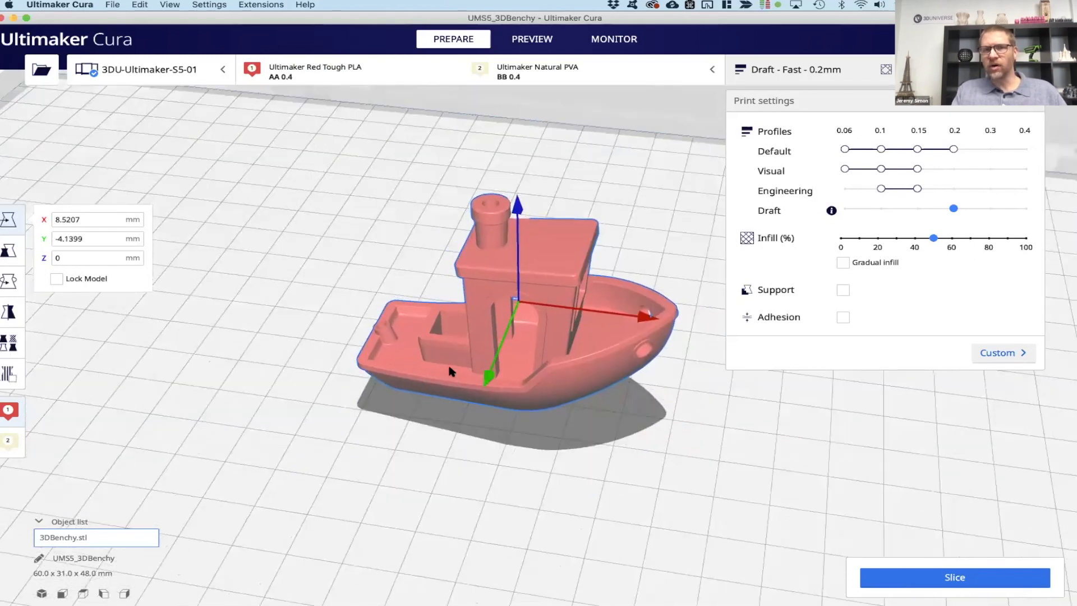
mouse_move(410, 324)
mouse_down()
mouse_move(280, 184)
mouse_move(364, 536)
mouse_move(368, 446)
mouse_move(353, 338)
mouse_move(412, 310)
mouse_up()
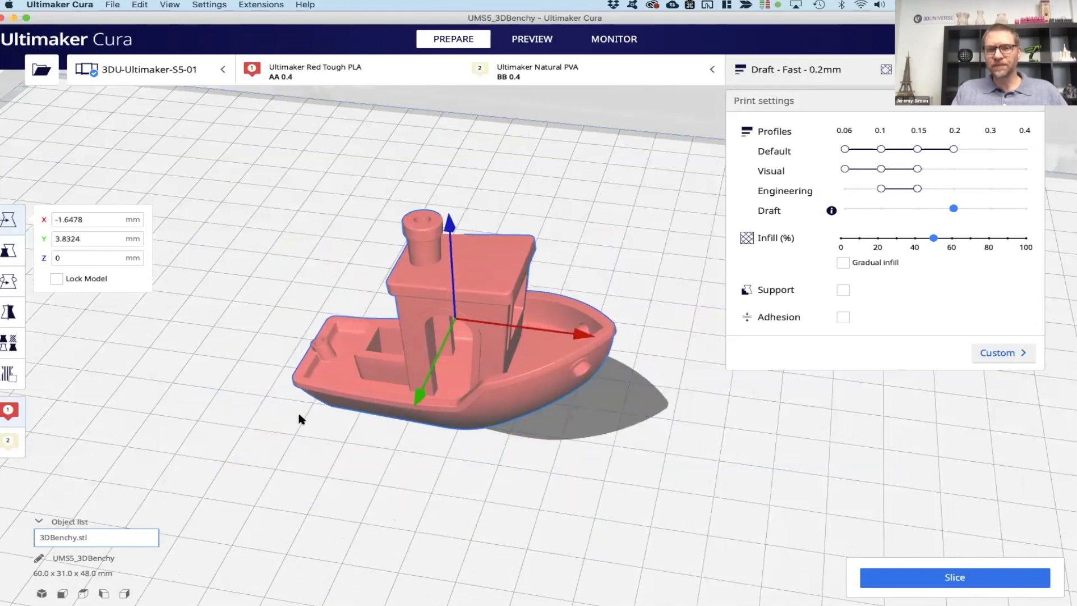
drag(451, 227, 463, 110)
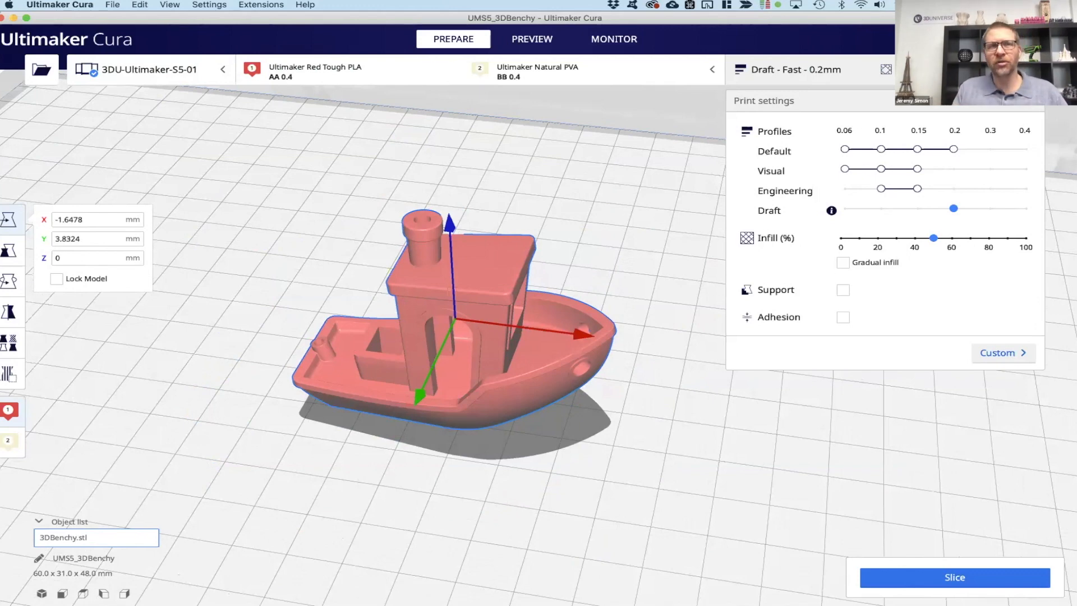
- Open the general preferences and review the viewport behavior options and the currency setting
click(70, 5)
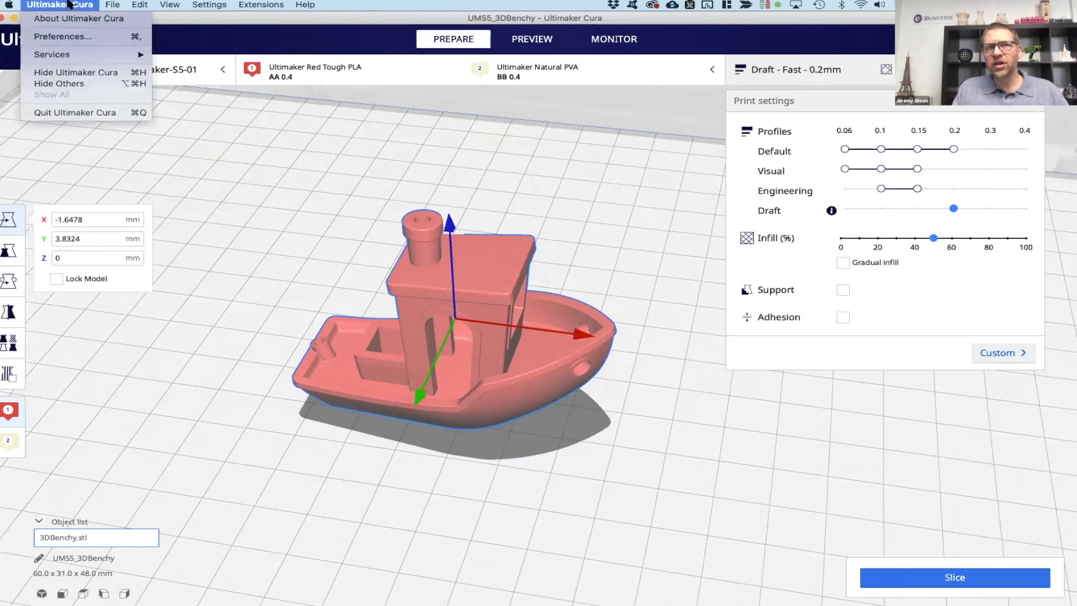
click(70, 37)
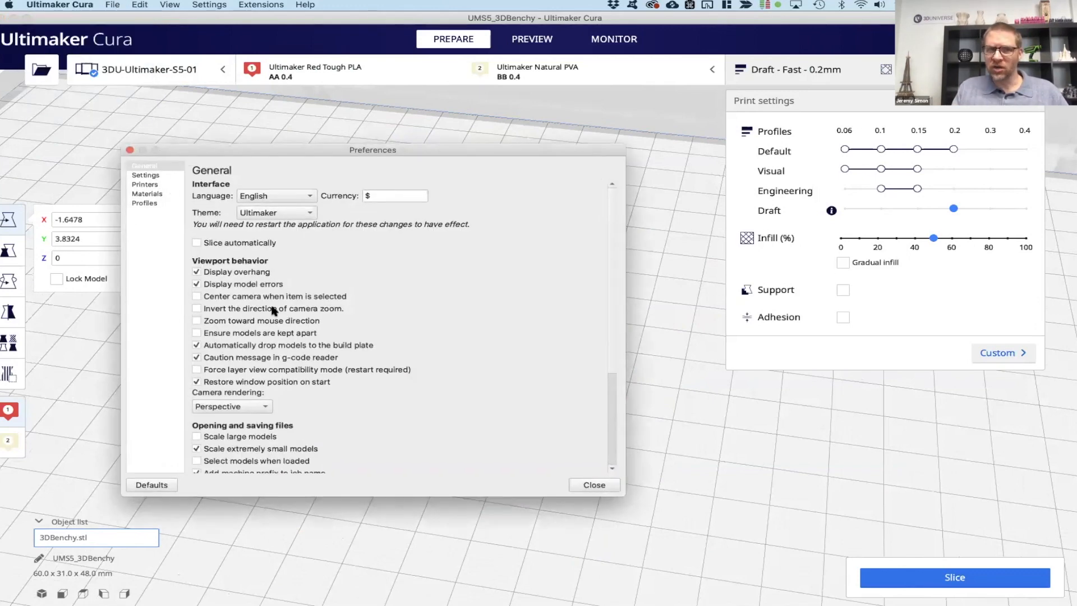
mouse_move(334, 351)
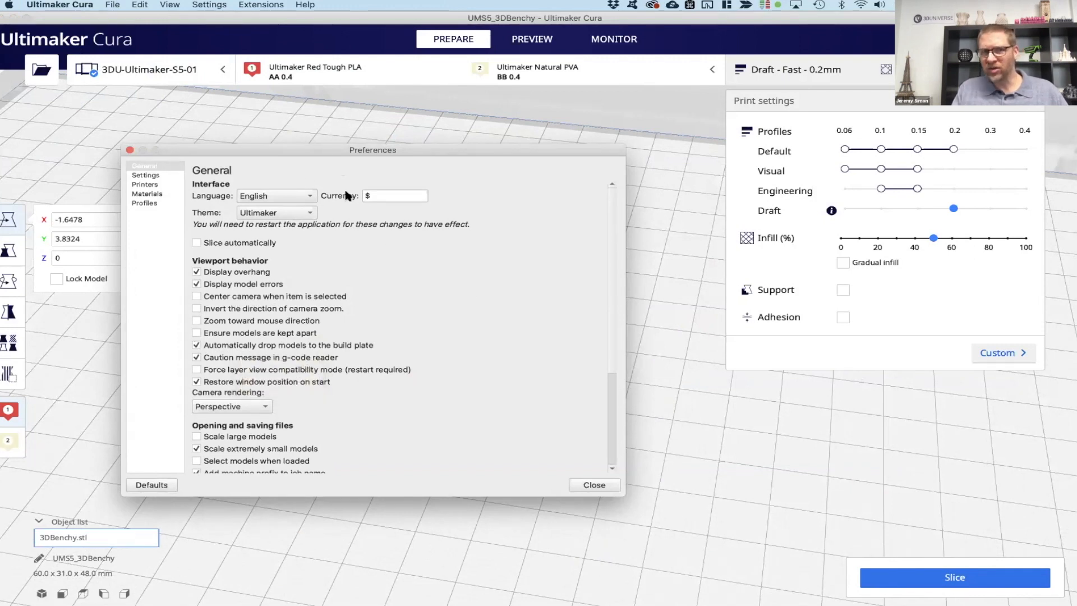
drag(394, 195, 360, 195)
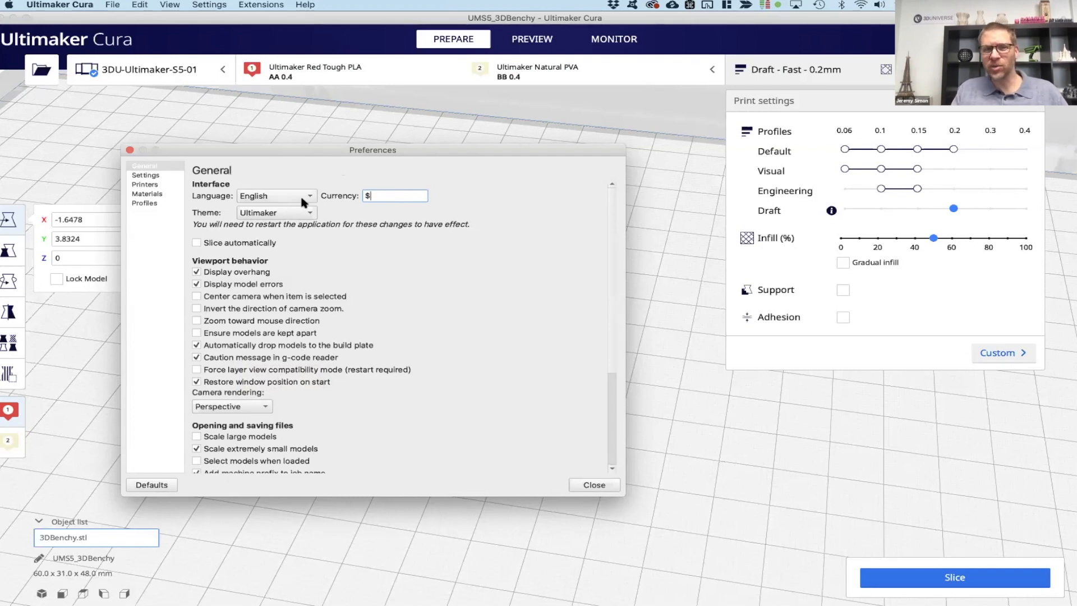
- Review the cost and weight information of Ultimaker Black, Blue, Green and Grey ABS in the materials preferences
click(149, 194)
scroll(255, 365, down, 7)
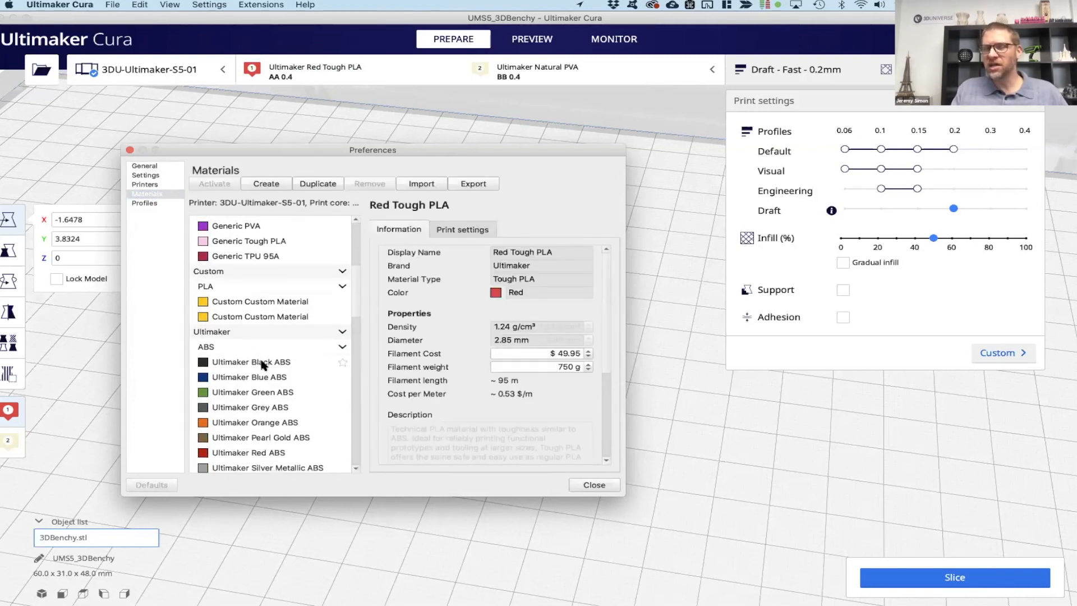
click(262, 365)
click(270, 379)
click(271, 393)
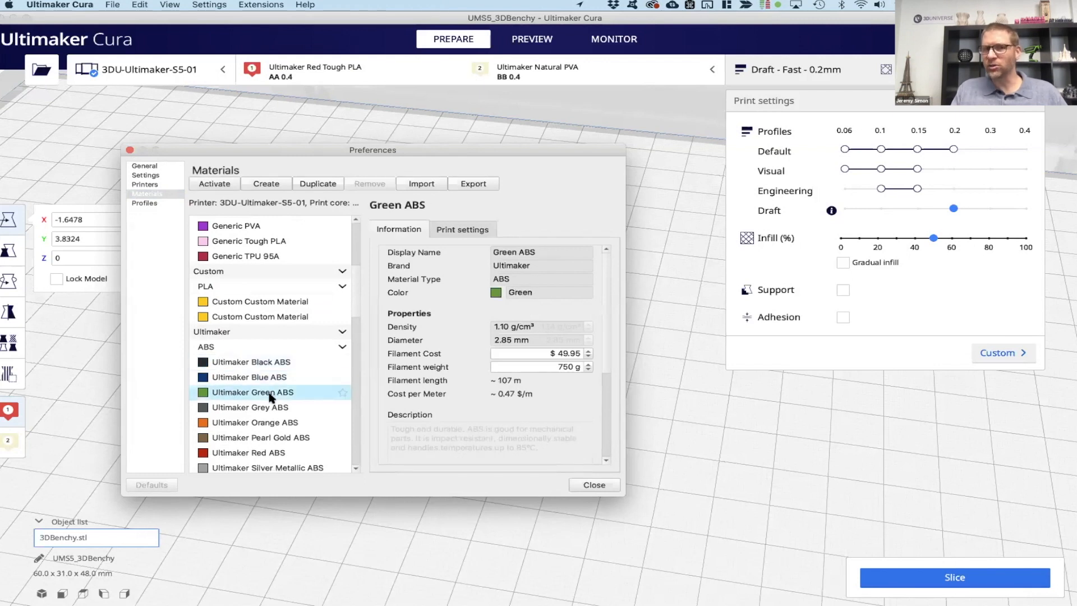
click(273, 407)
- Compare the material information of Ultimaker Orange, Pearl Gold, Red, Silver Metallic and Black ABS, and close the preferences
scroll(273, 409, down, 3)
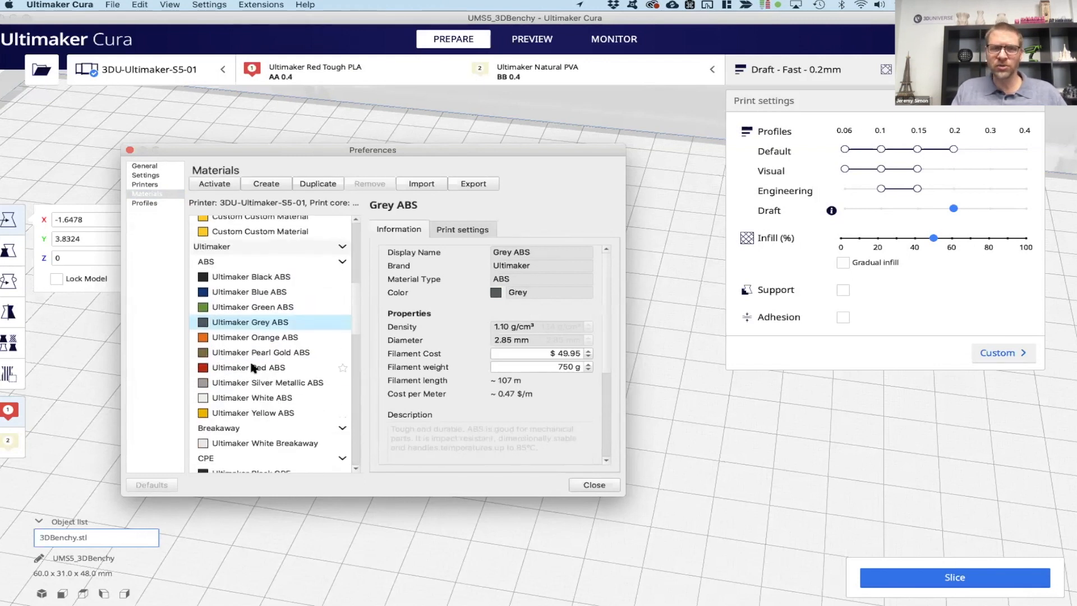
click(278, 338)
click(277, 353)
click(276, 368)
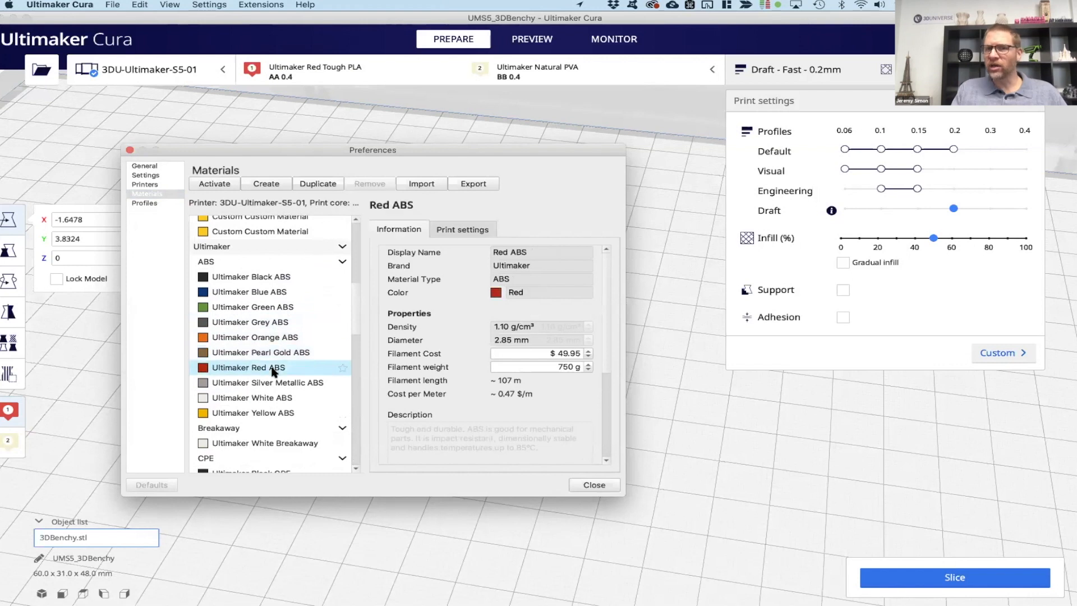
click(273, 384)
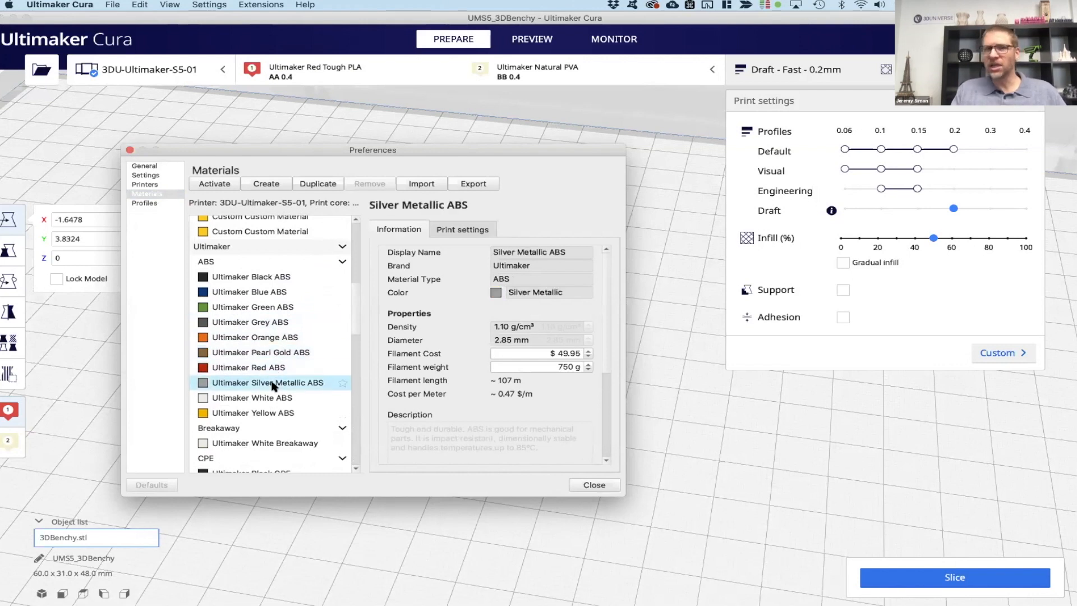
click(265, 278)
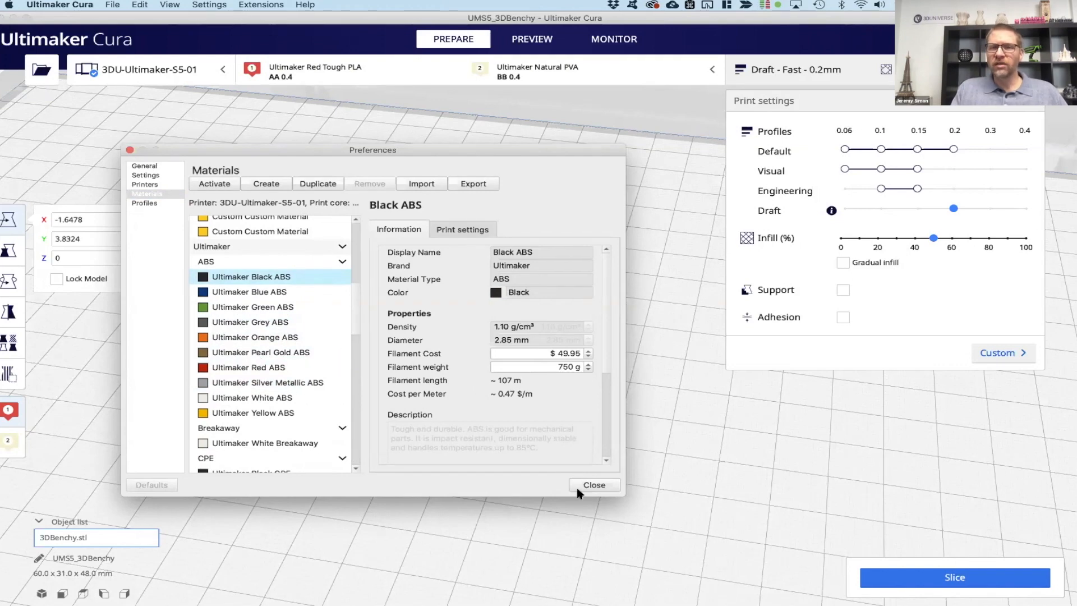
click(595, 485)
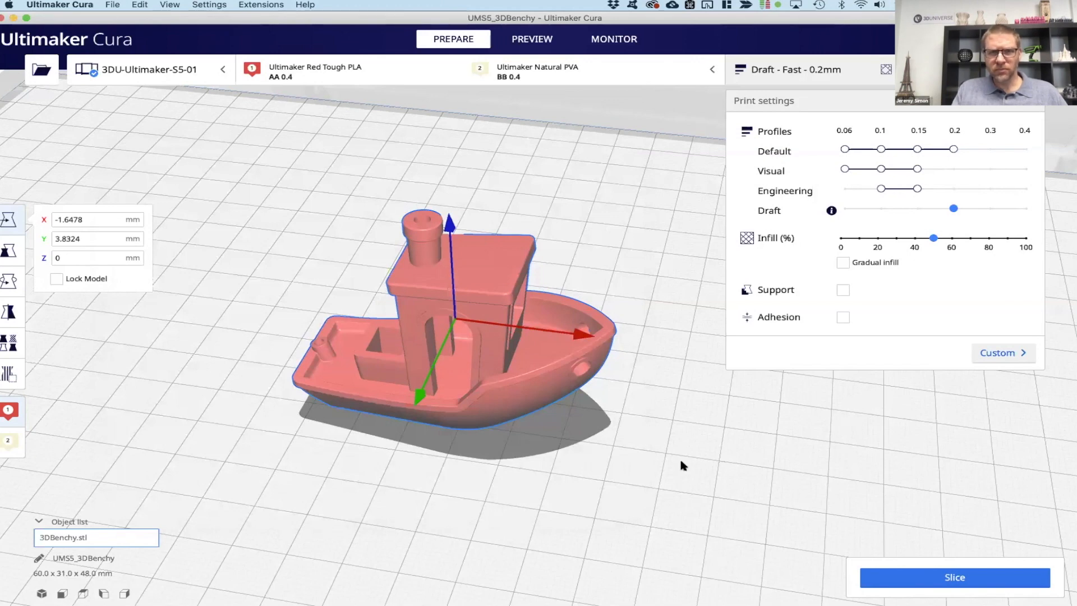
- Look through the custom print settings of the Draft - Fast profile and return to the recommended settings
click(1020, 353)
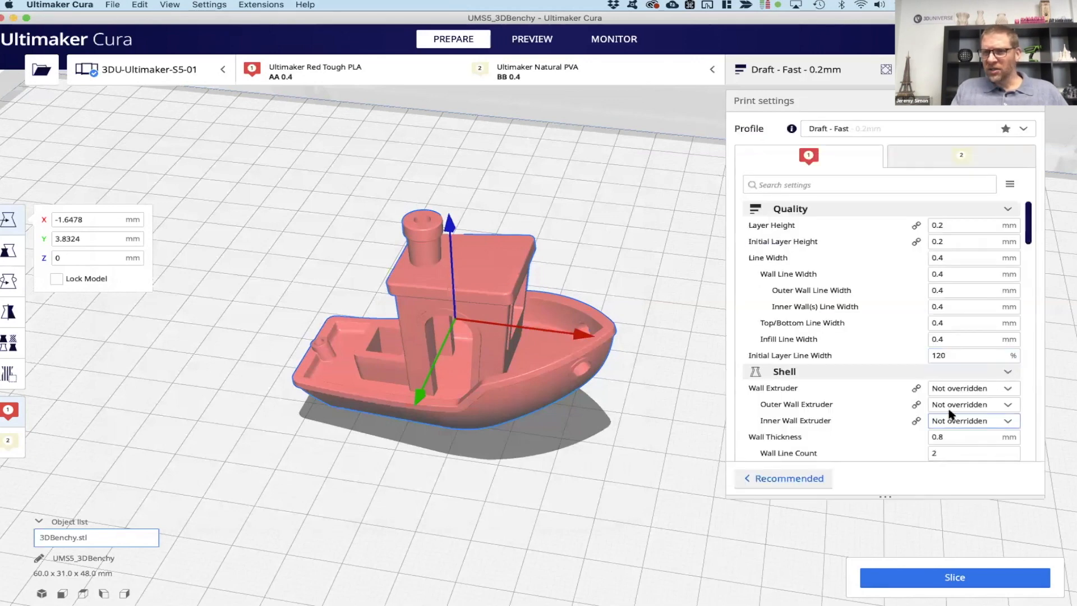
scroll(948, 414, down, 10)
scroll(948, 413, up, 10)
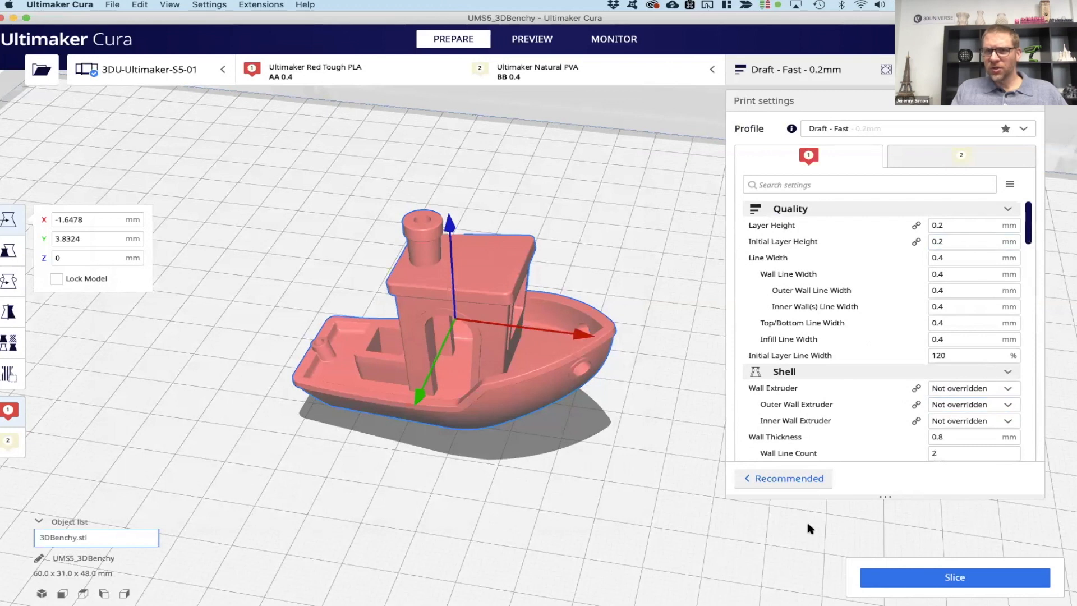
click(790, 478)
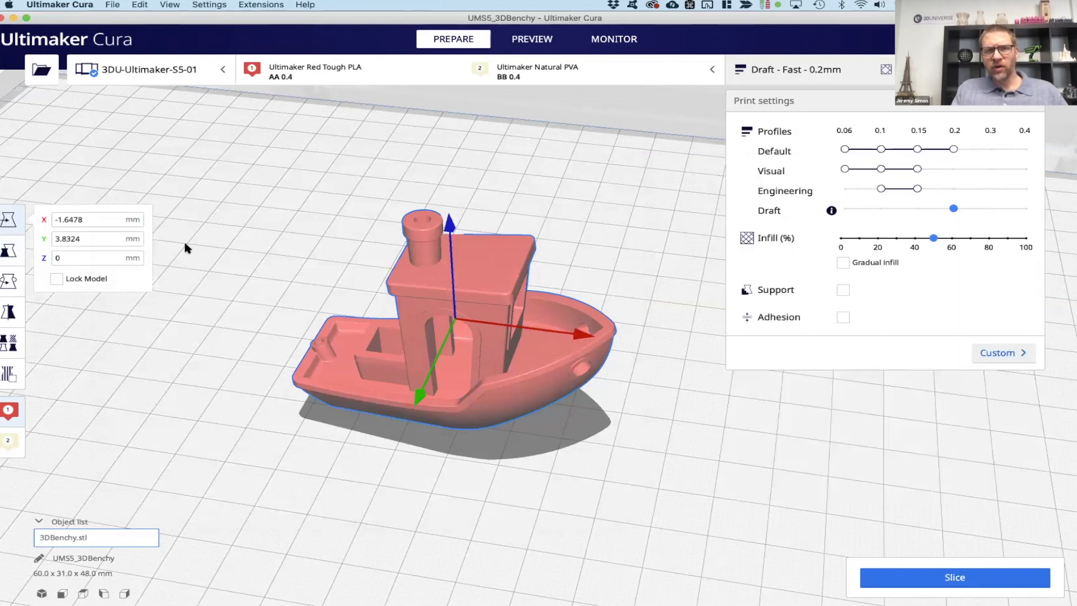
- Reselect the boat, set its X position to -20 mm, and move it freehand back toward the middle of the build plate
click(27, 227)
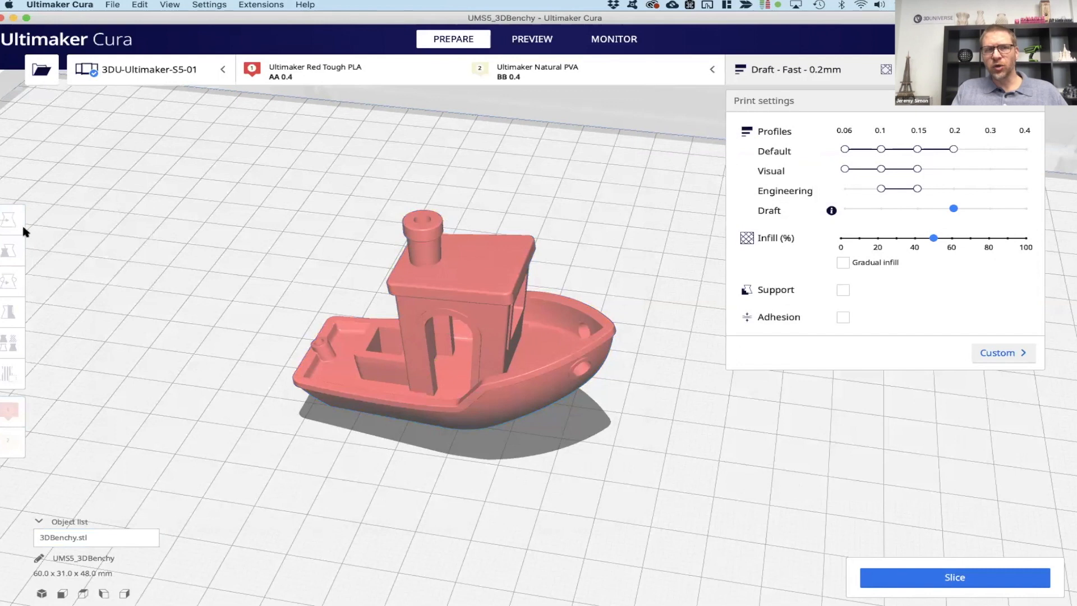
click(415, 315)
drag(90, 219, 50, 217)
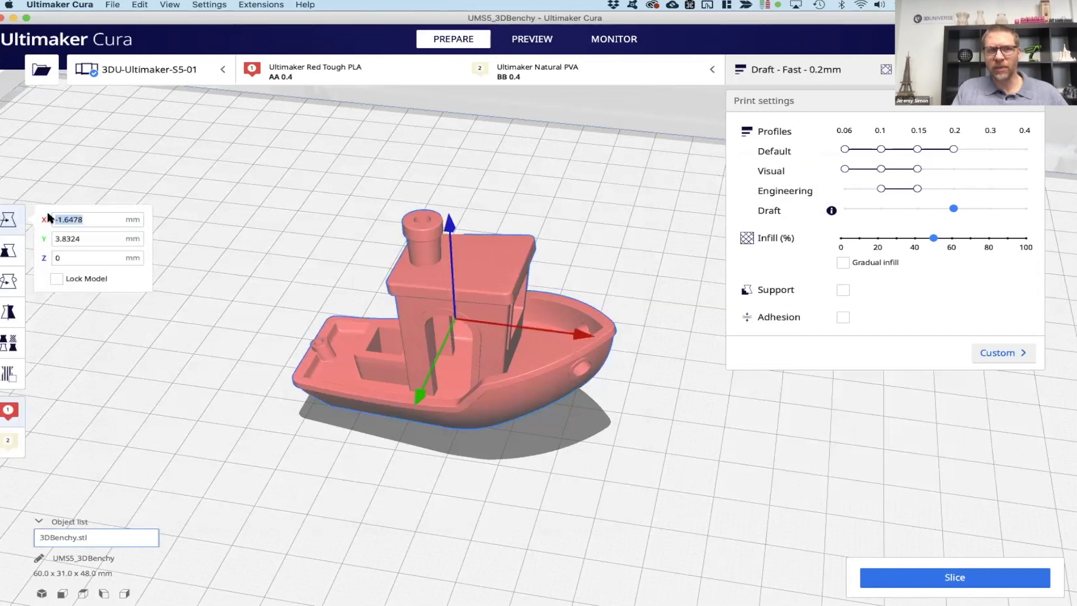
text(-20)
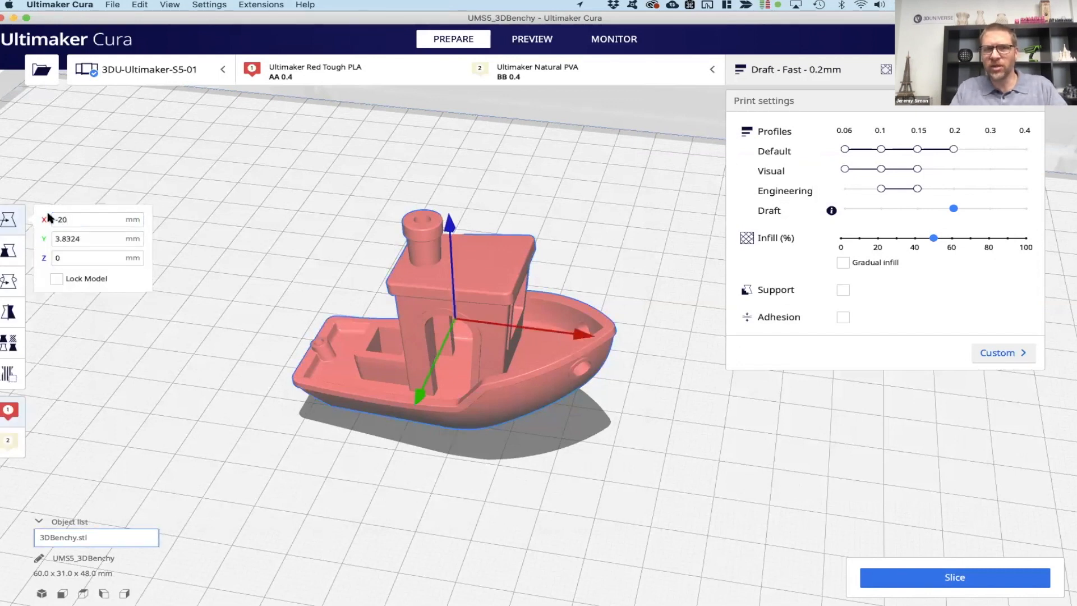
key(Tab)
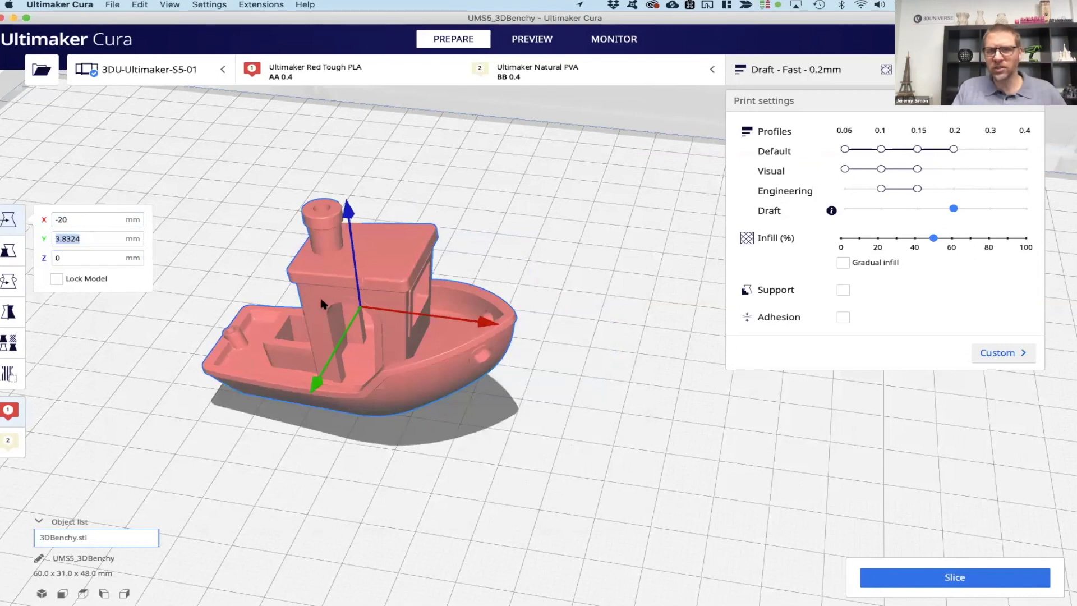
drag(301, 301, 446, 309)
- Scale the boat up uniformly to about 230 percent, roughly 138 x 71 x 110 mm
click(10, 252)
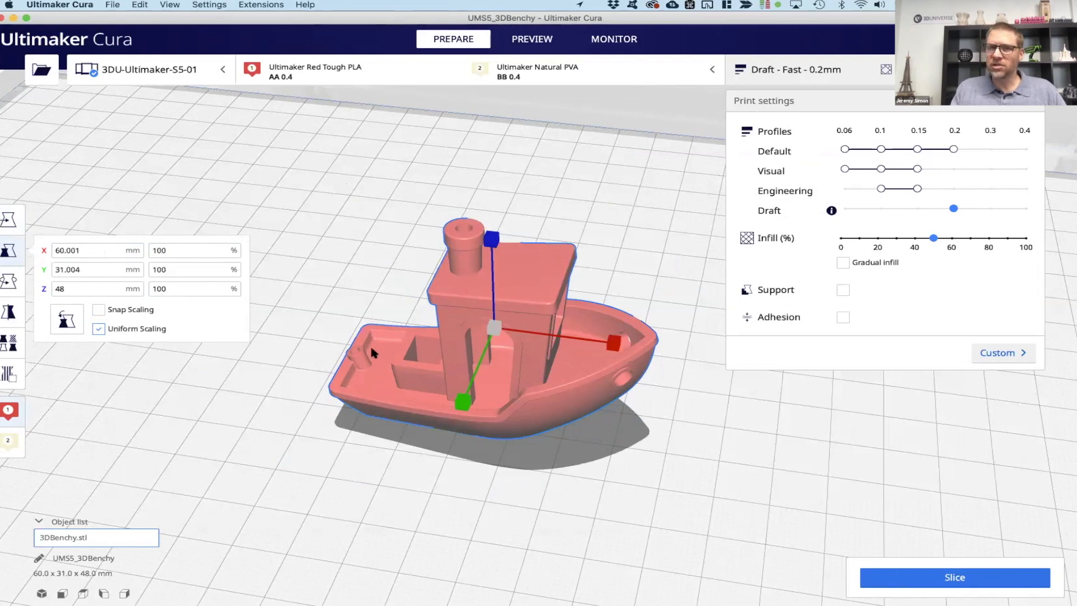
drag(619, 347, 570, 268)
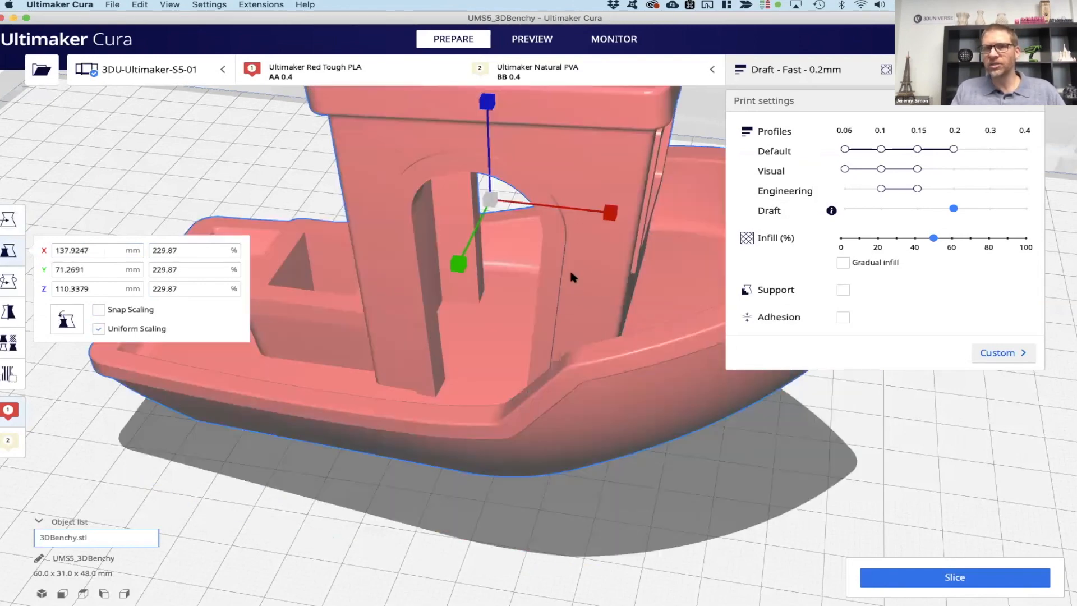
- Turn off uniform scaling and stretch the boat freehand along X only to about 207 mm, roughly 345 percent
click(99, 329)
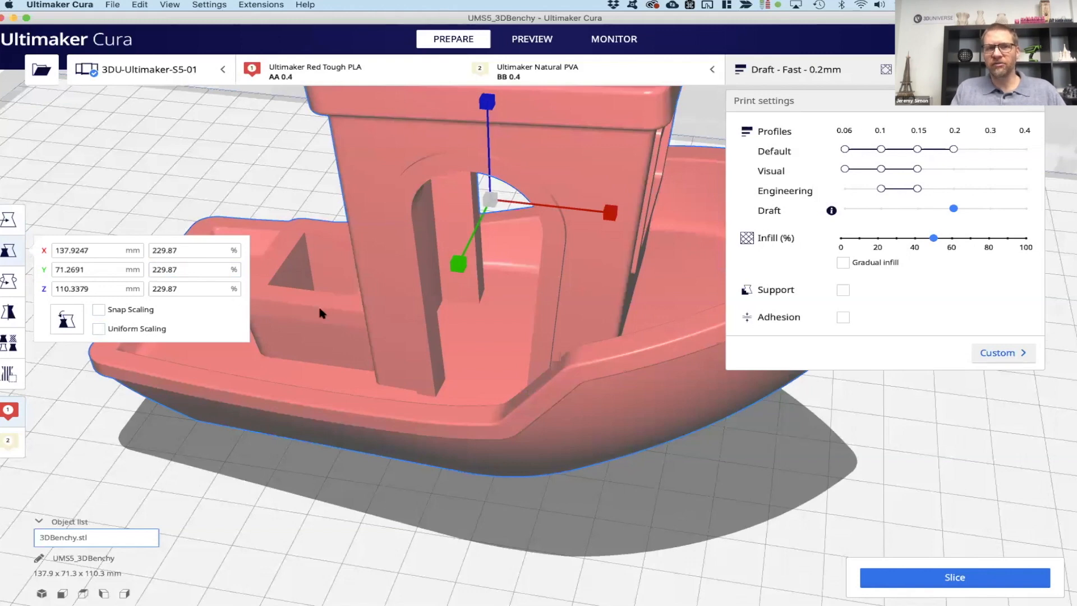
click(527, 524)
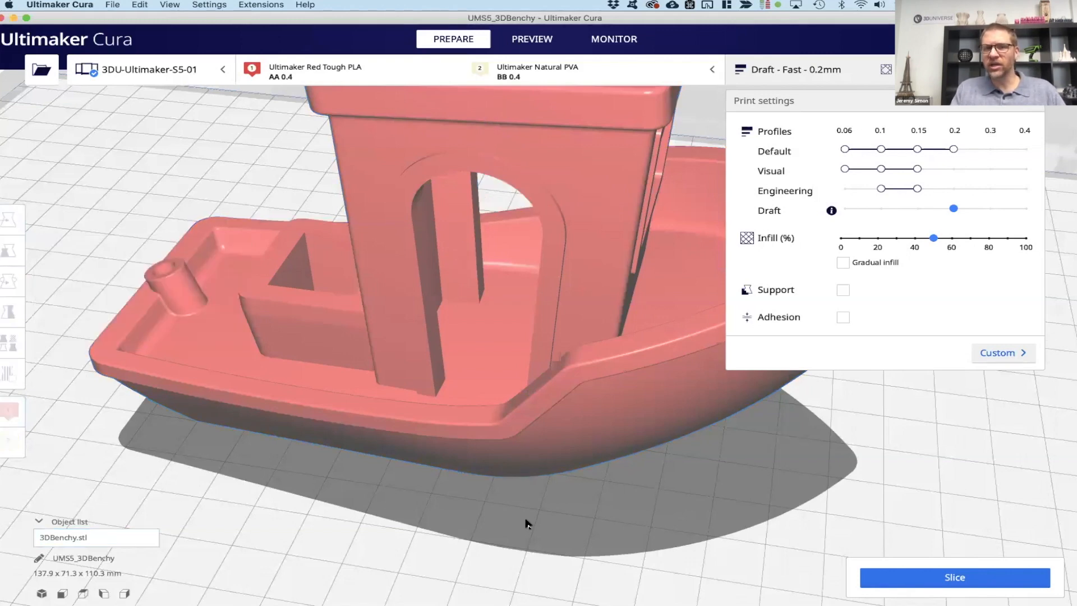
scroll(527, 524, down, 10)
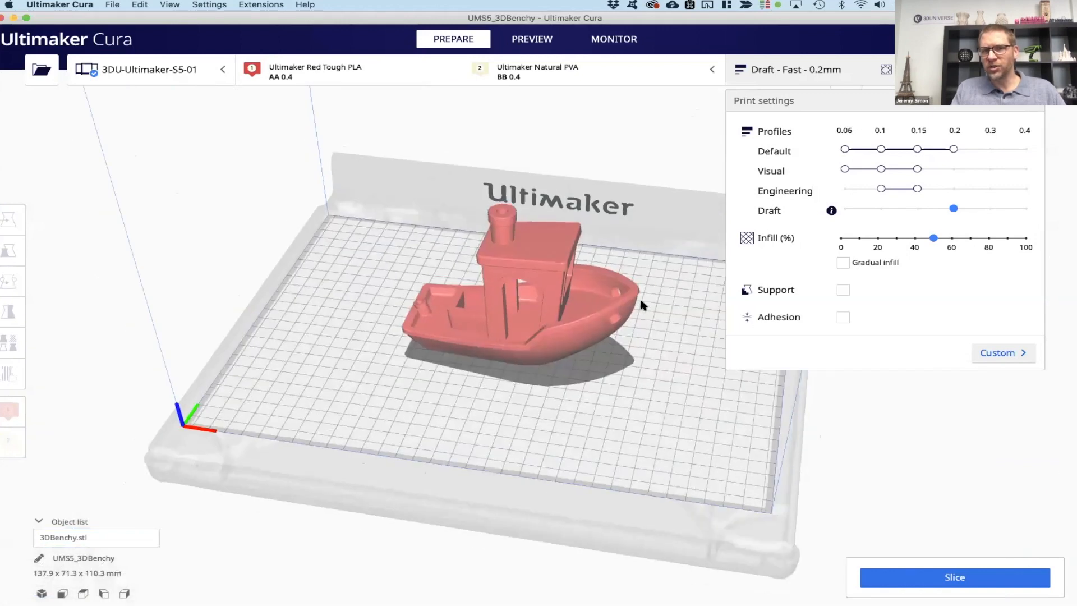
click(633, 300)
mouse_move(643, 299)
mouse_down()
mouse_move(688, 312)
mouse_move(662, 307)
mouse_up()
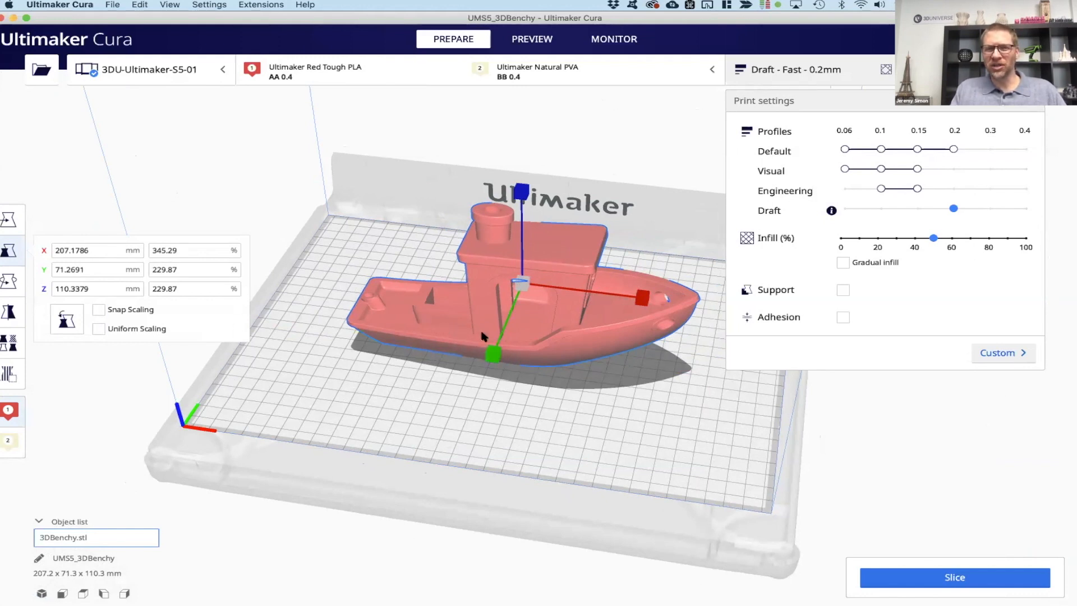
- Turn uniform scaling back on, and switch snap scaling on and off again
click(99, 329)
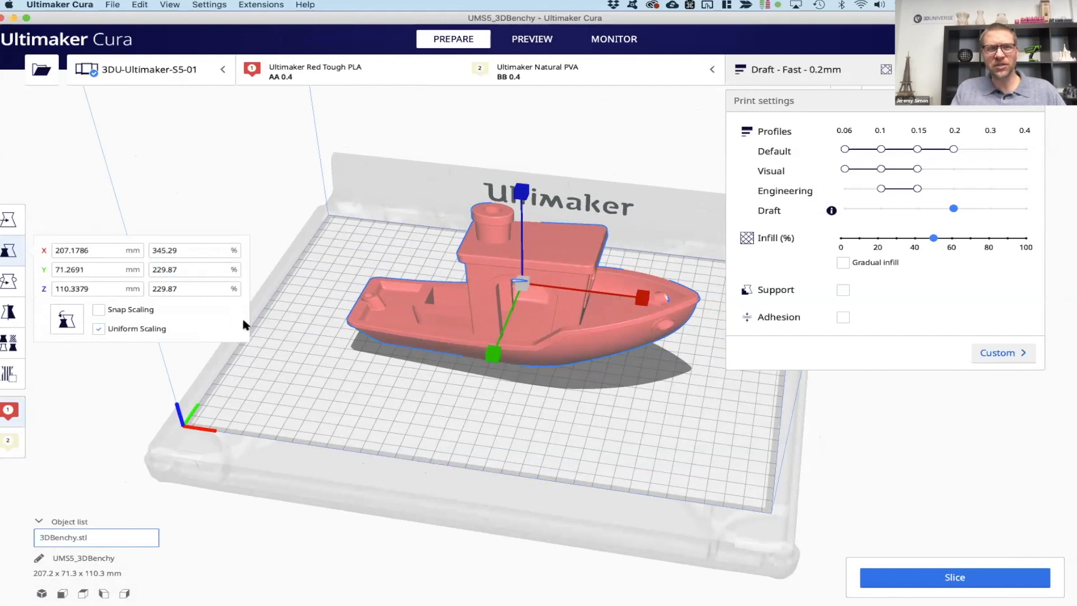
click(99, 309)
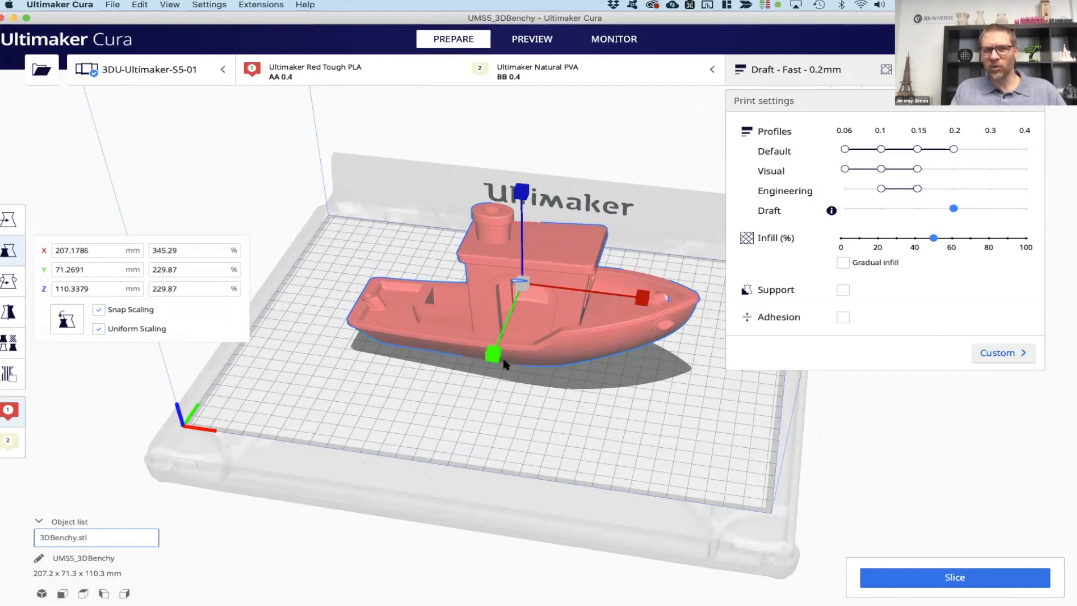
click(99, 309)
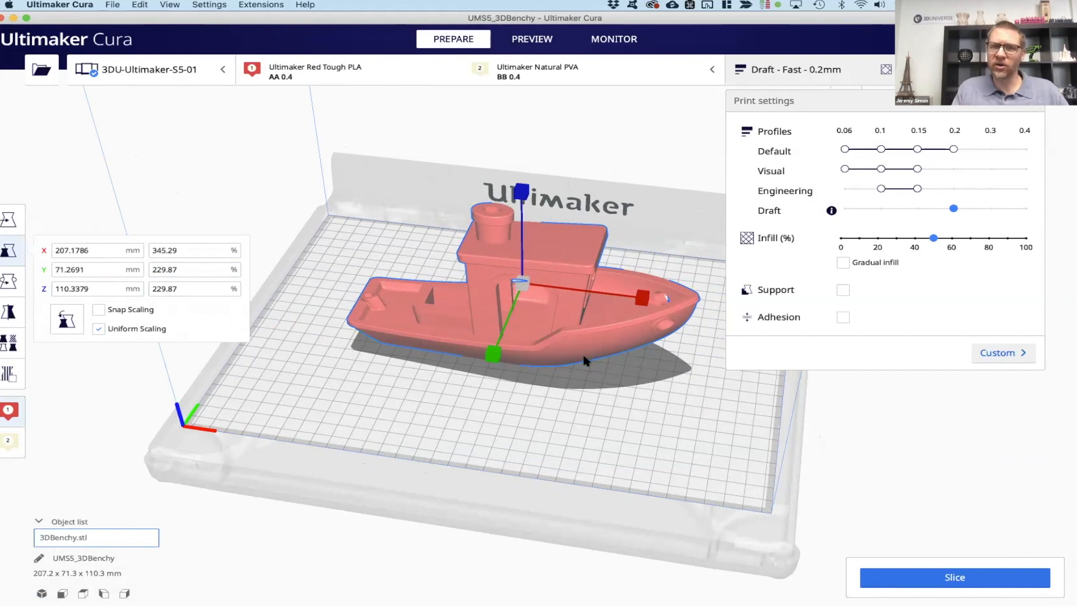
- Delete the stretched boat and load a fresh copy of 3DBenchy.stl from Finder onto the build plate
right_click(471, 326)
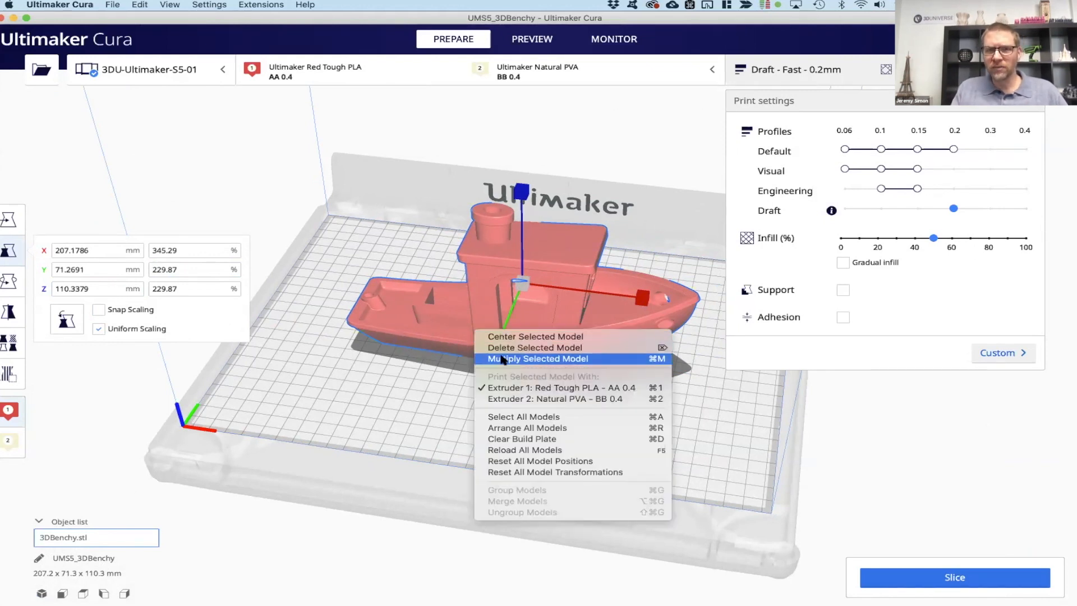
click(508, 348)
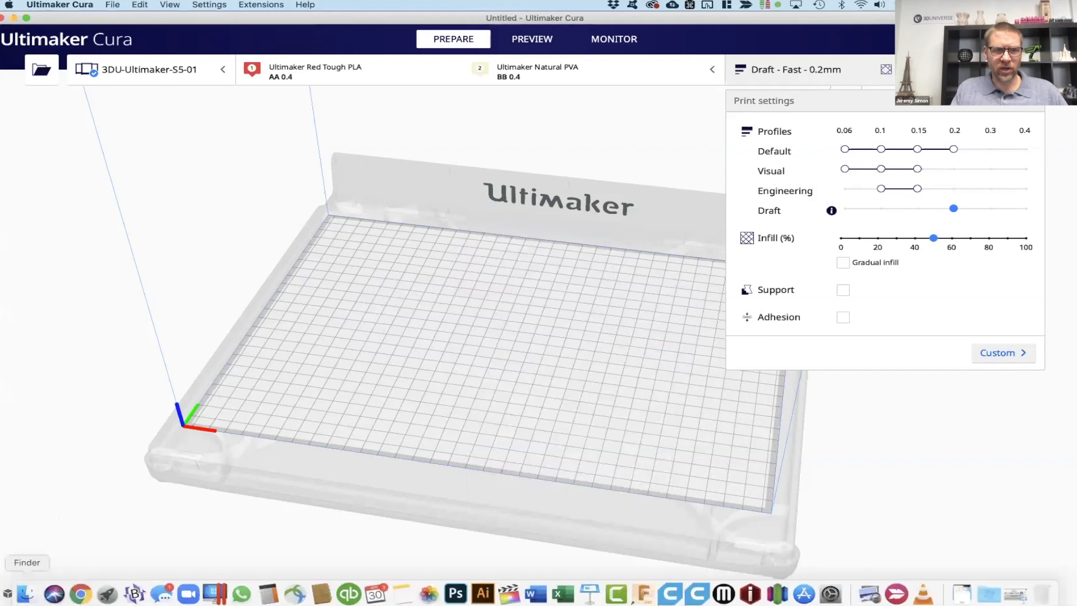
click(25, 594)
drag(486, 208, 309, 259)
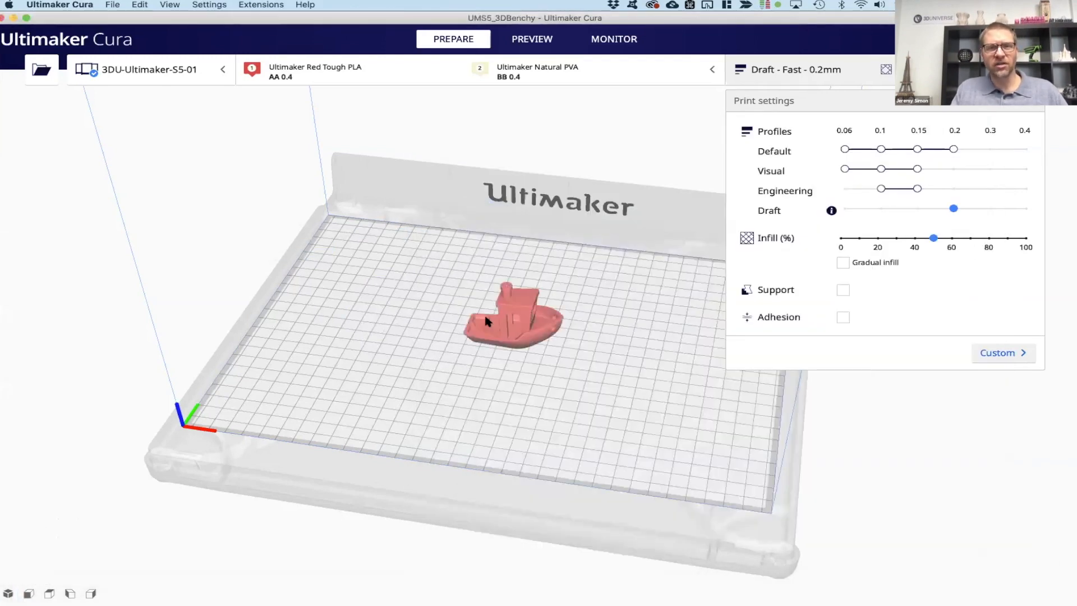
- Select the new boat and rotate it slightly freehand about its vertical axis with snap rotation on
click(485, 321)
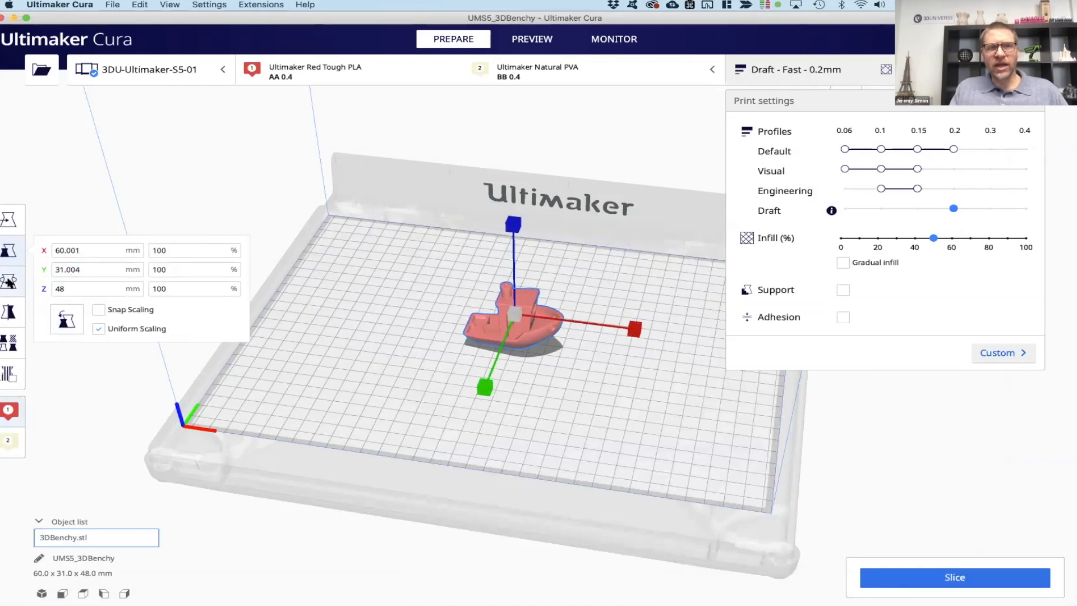
click(9, 281)
right_drag(595, 408, 522, 382)
drag(611, 374, 436, 382)
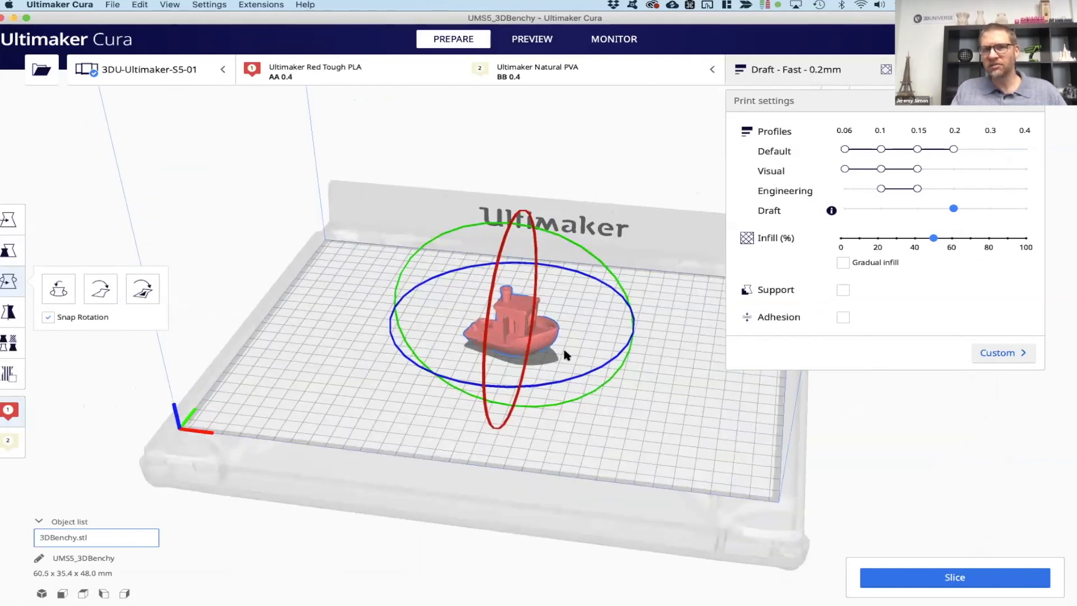
right_drag(613, 460, 587, 399)
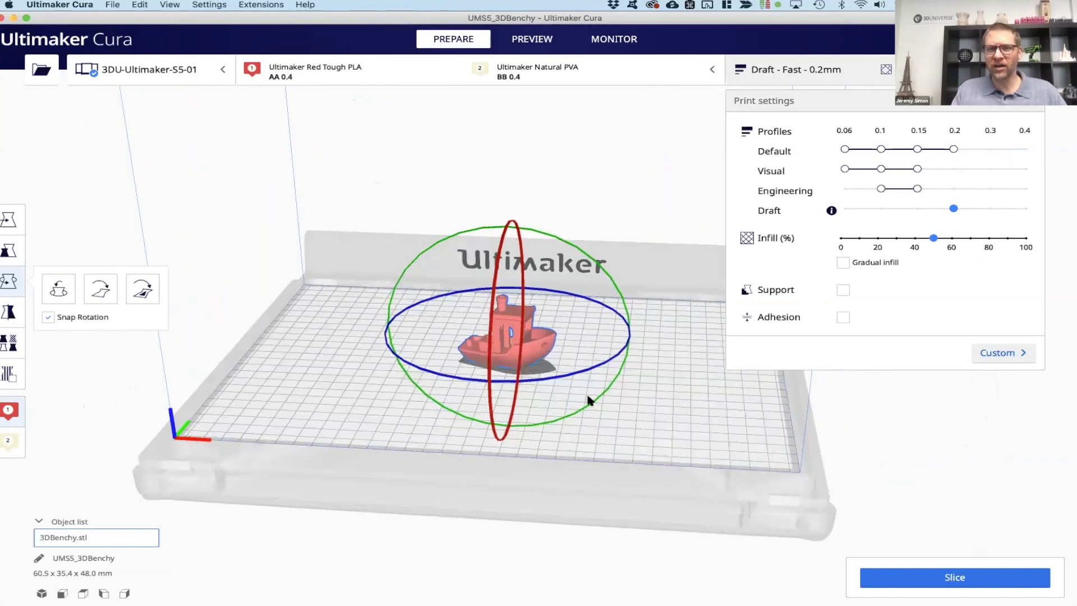
scroll(589, 401, up, 3)
scroll(272, 315, up, 4)
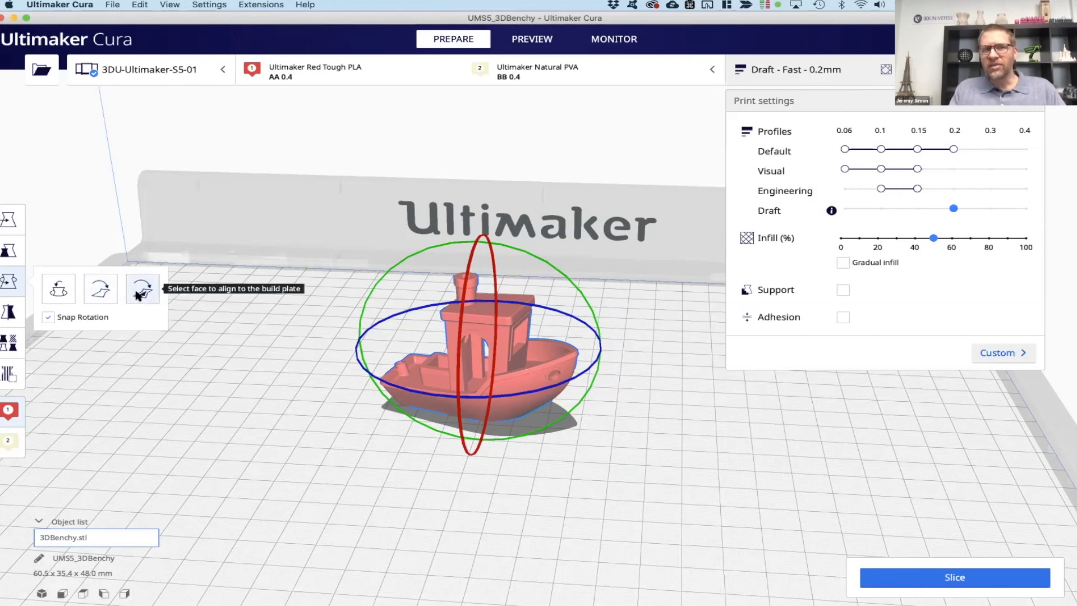
- Turn the boat upside down by aligning the chimney's top face to the build plate
click(141, 292)
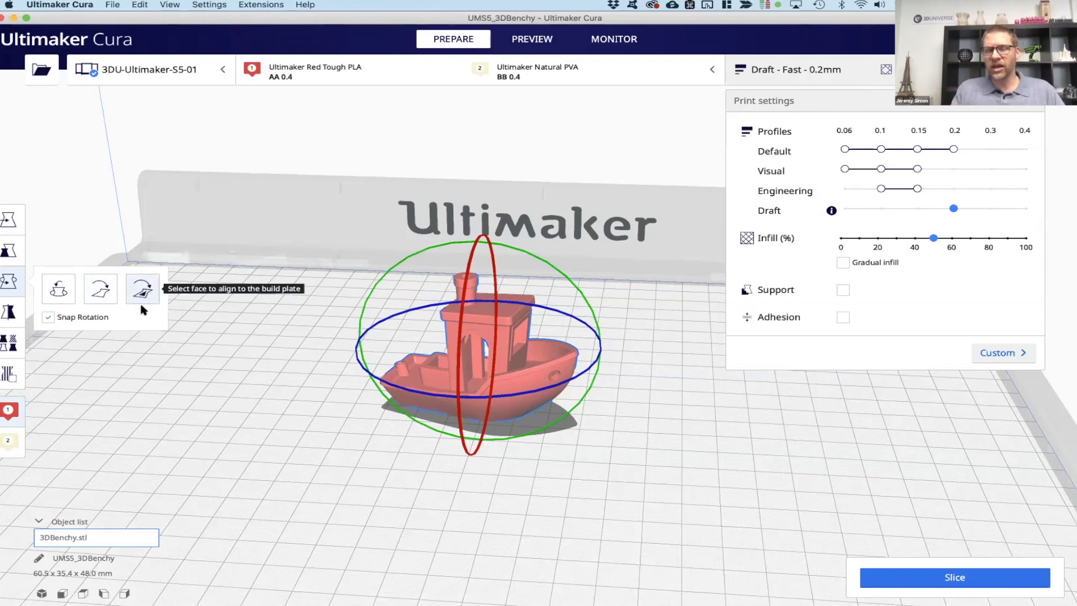
click(141, 293)
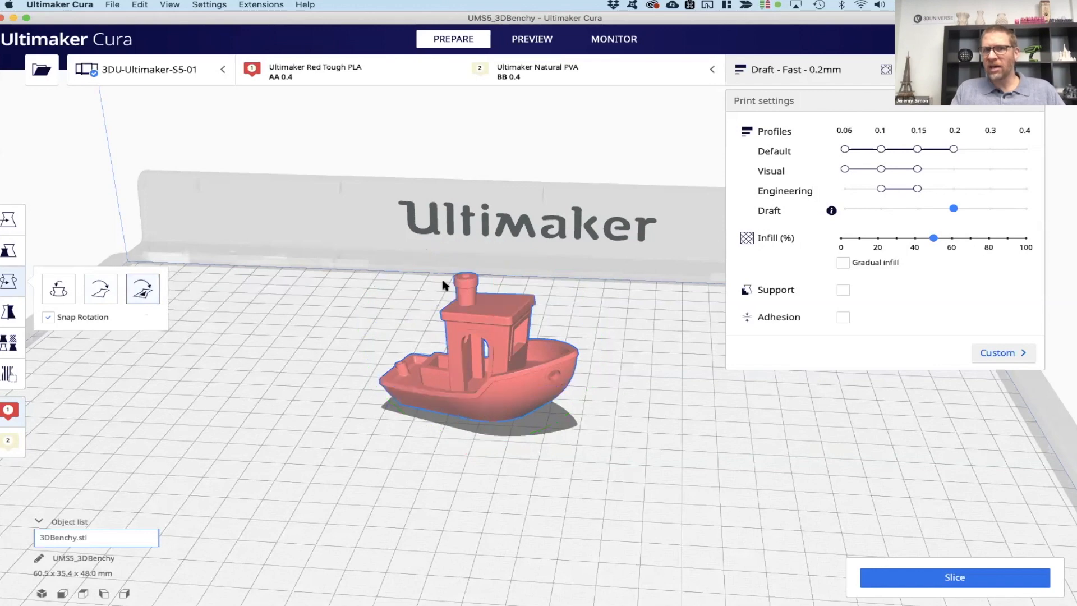
scroll(493, 287, up, 10)
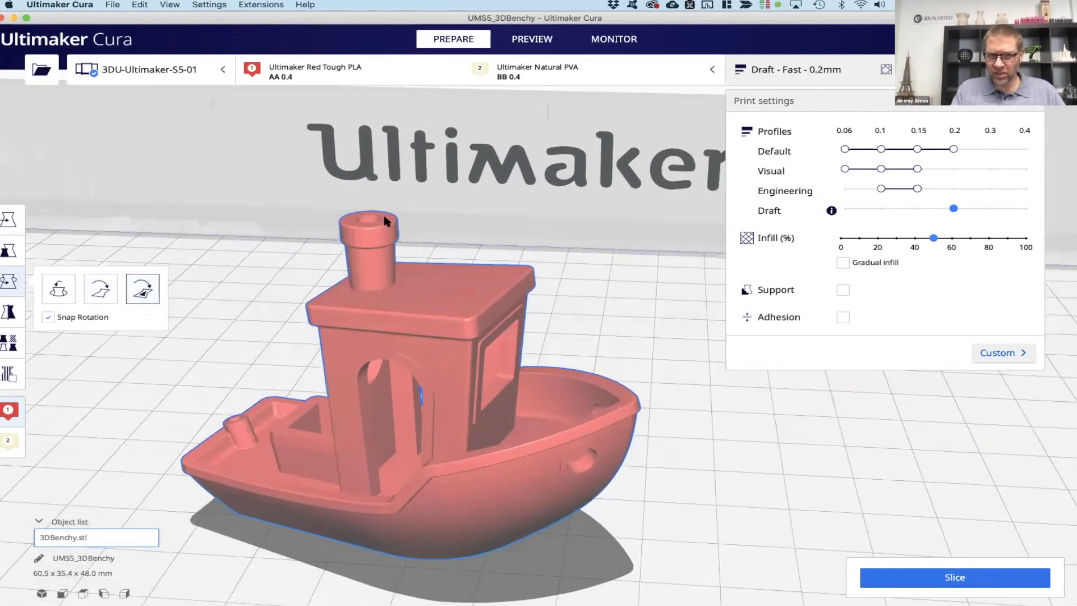
click(385, 223)
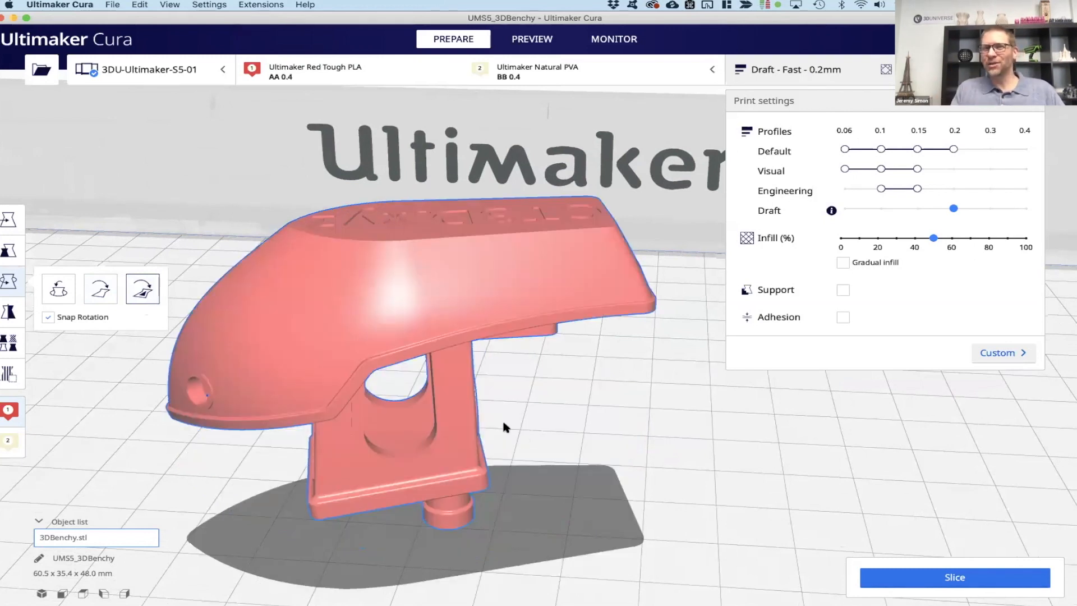
- Try to align the upside-down boat's flat hull bottom to the build plate
click(420, 237)
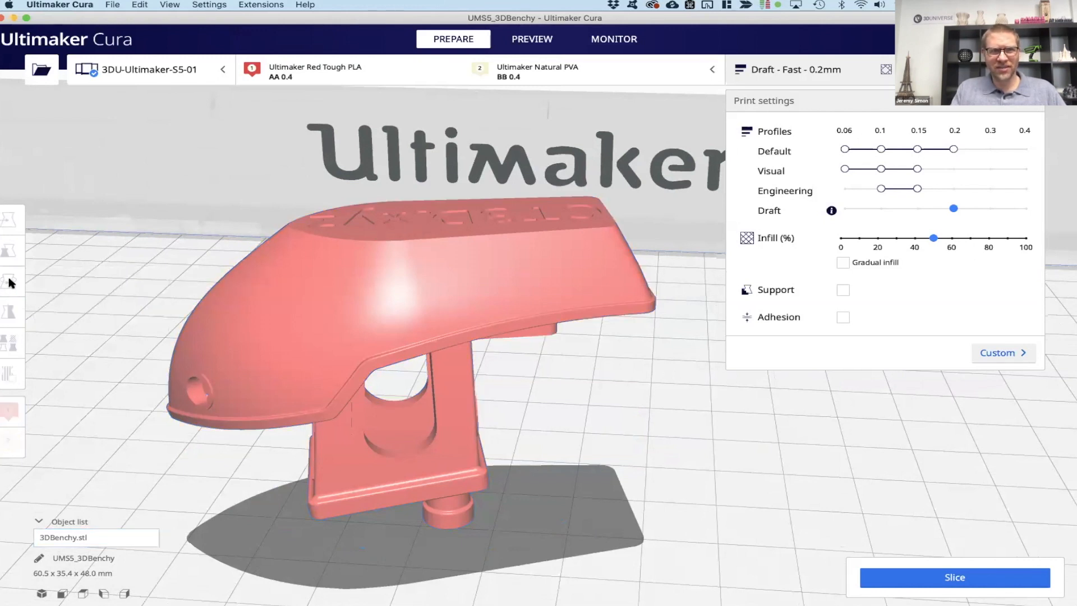
click(322, 267)
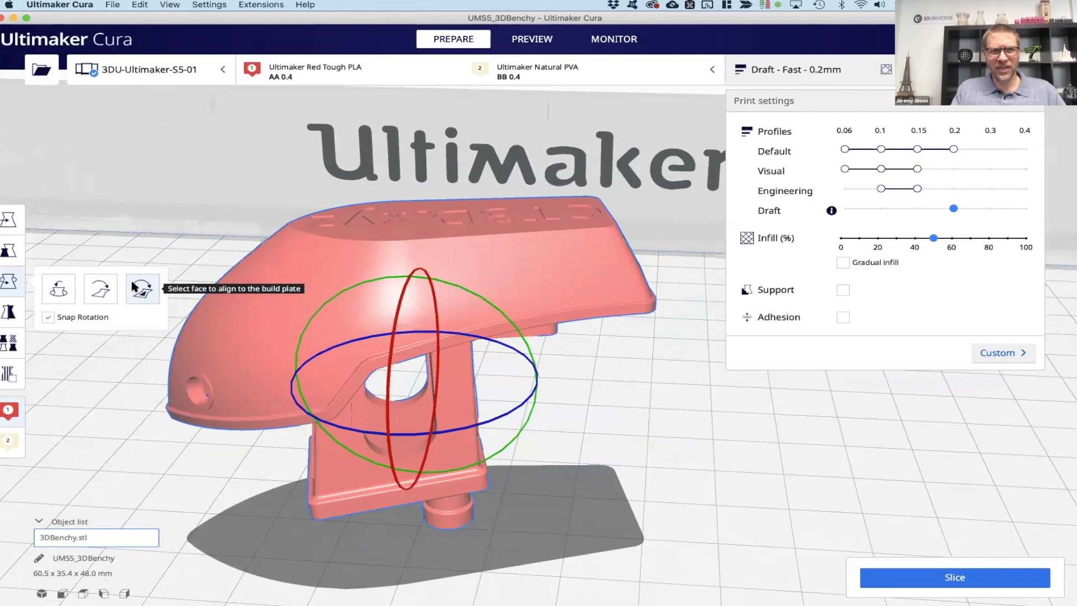
click(418, 233)
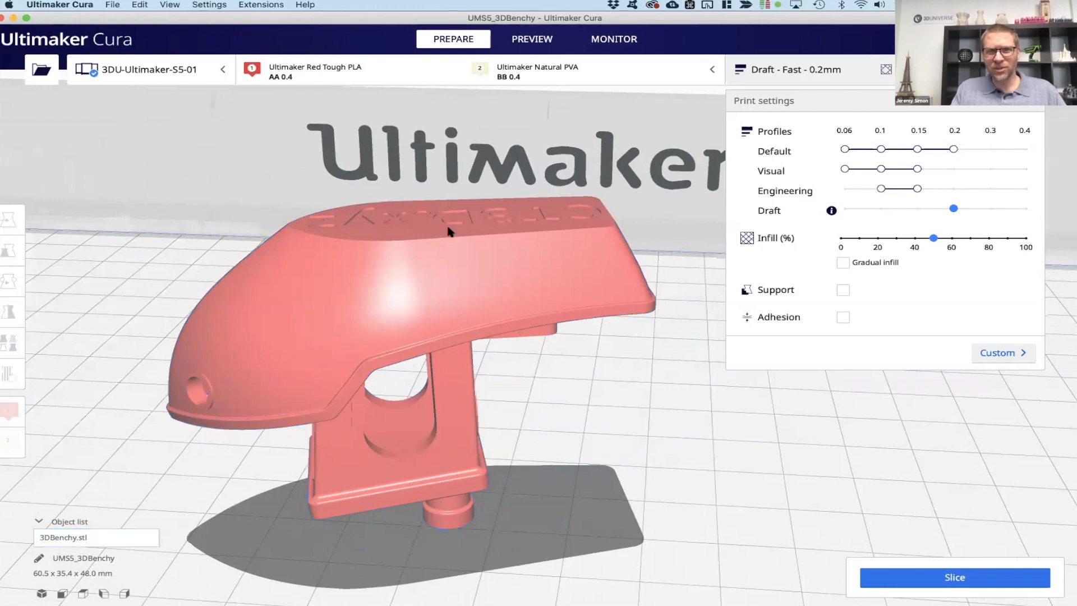
click(286, 287)
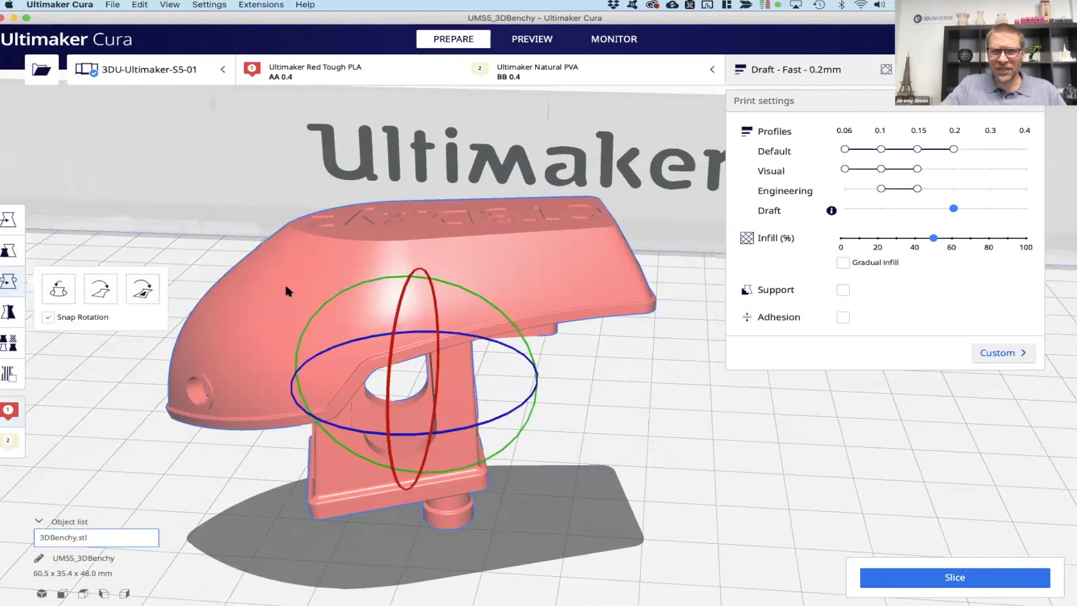
- Replace the upside-down boat with a fresh 3DBenchy.stl from Finder and show its mirror handles
right_click(323, 285)
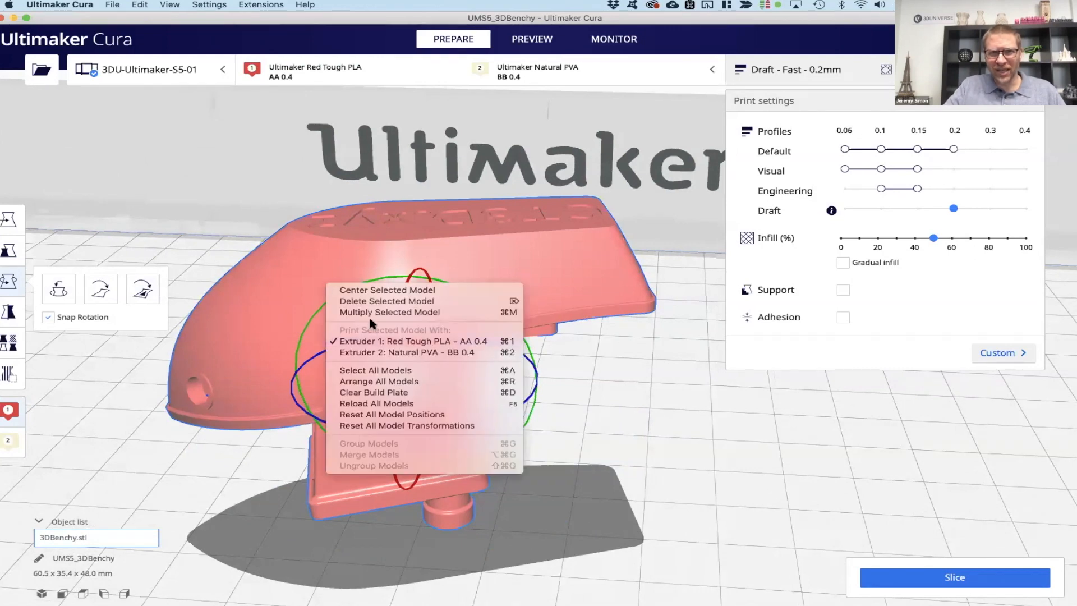
click(366, 302)
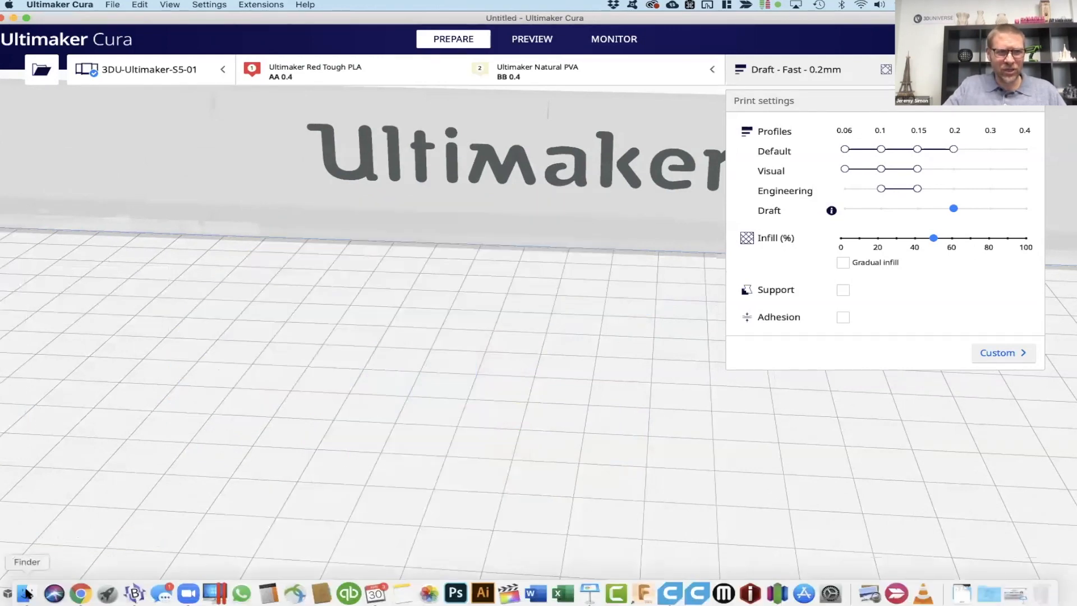
drag(481, 207, 244, 236)
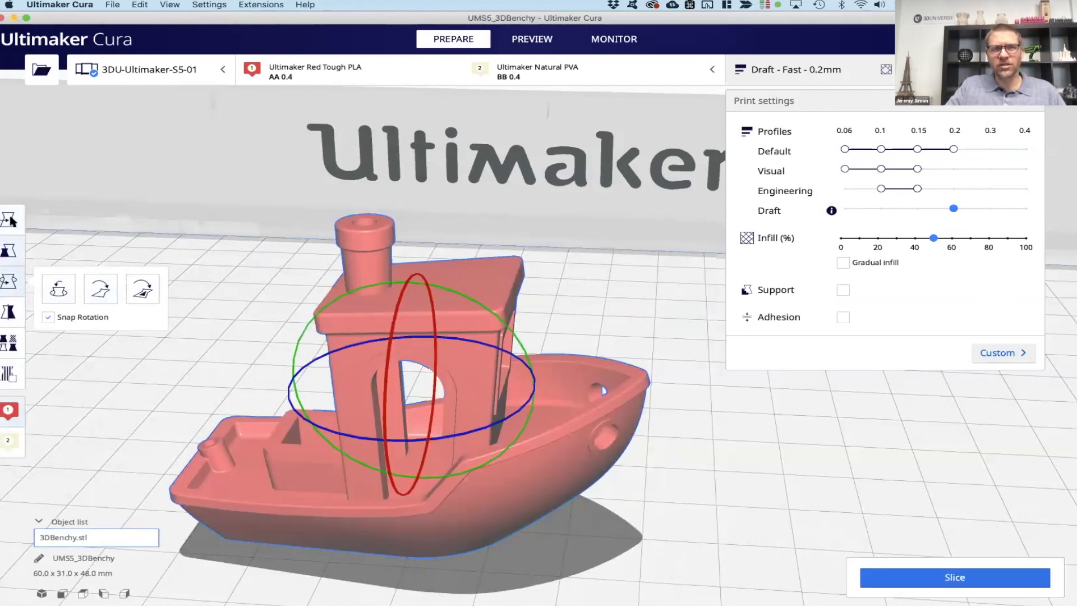
click(9, 313)
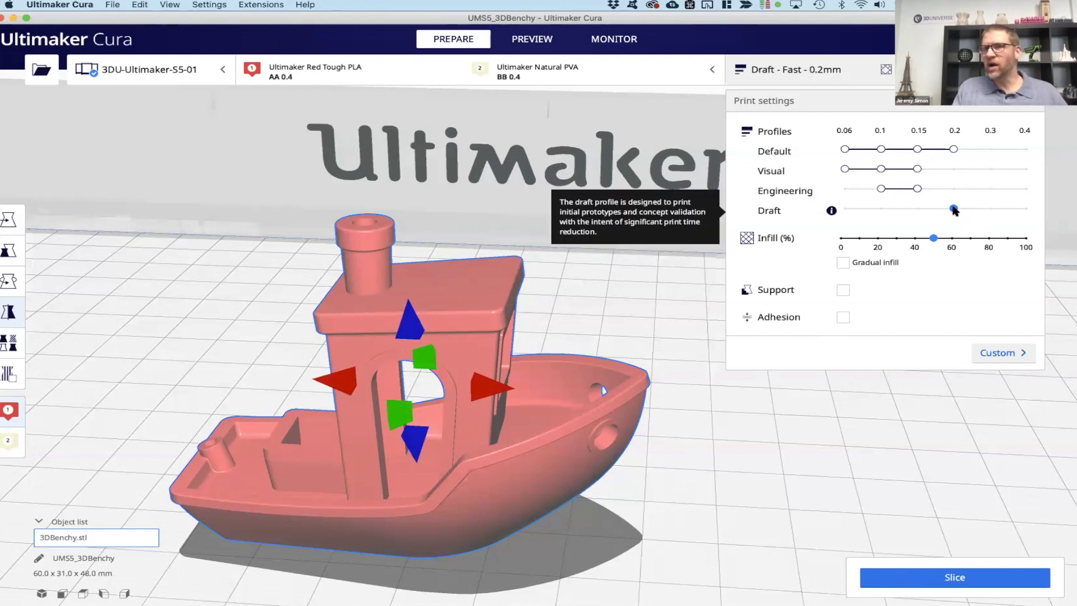
- Set the infill to 20% and slice the boat
click(879, 240)
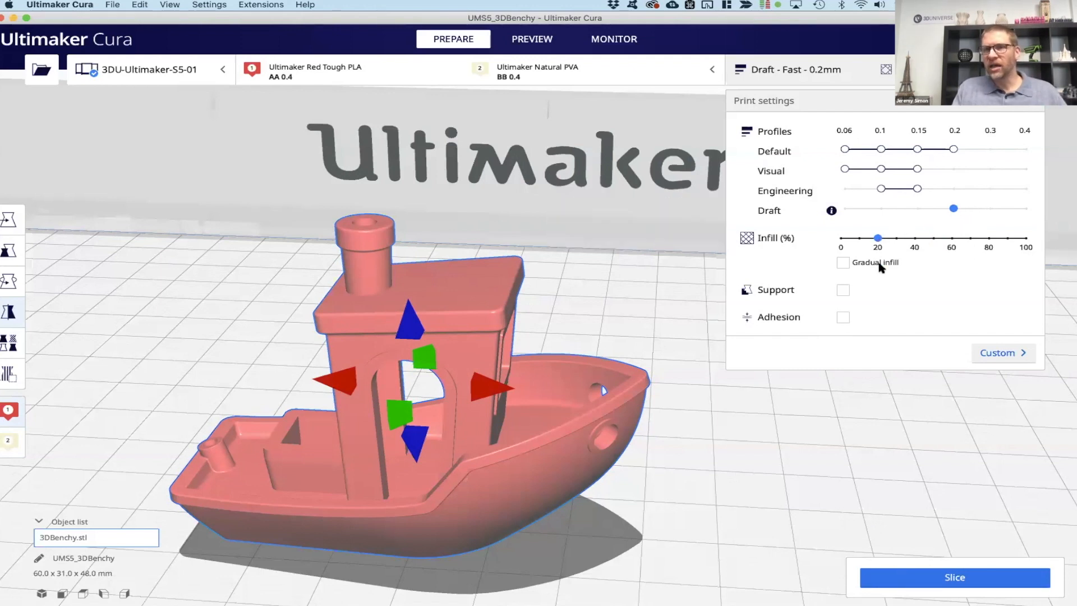
click(905, 577)
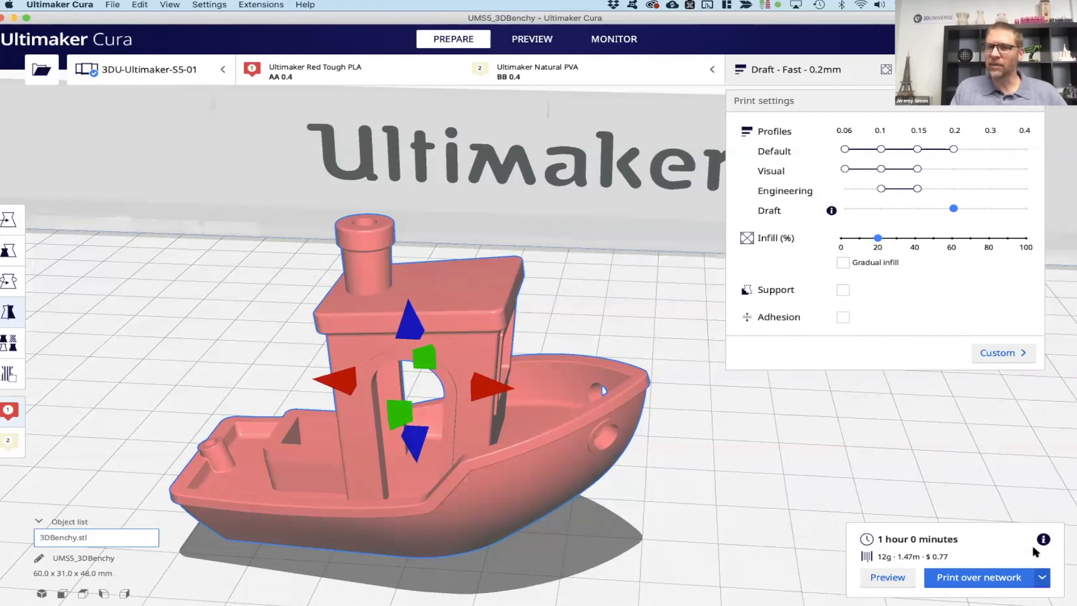
- Check the time and material estimation of the sliced boat and the available print and save options
mouse_move(1043, 541)
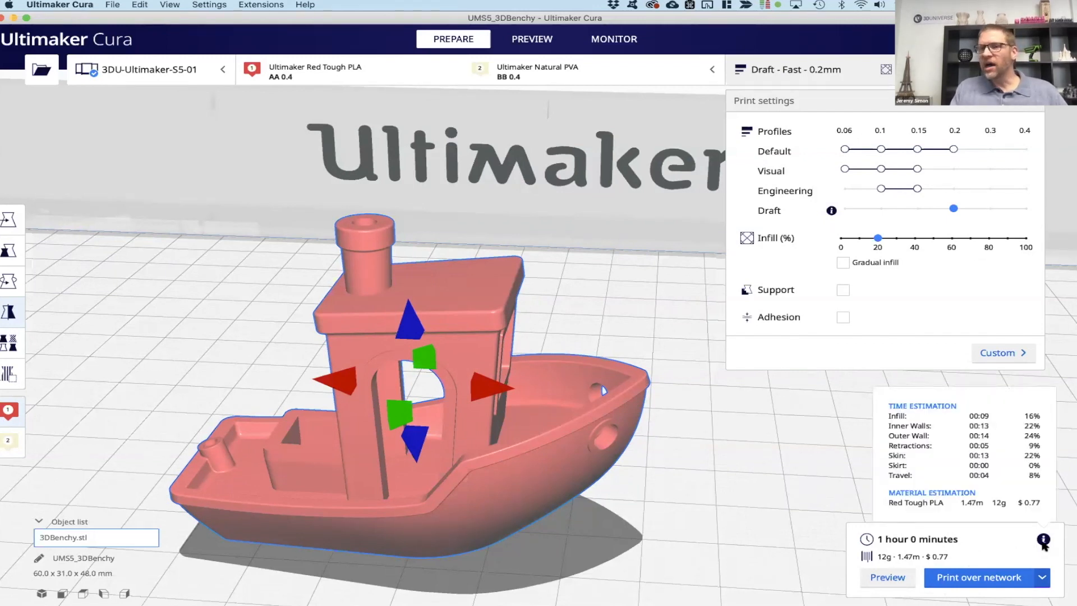
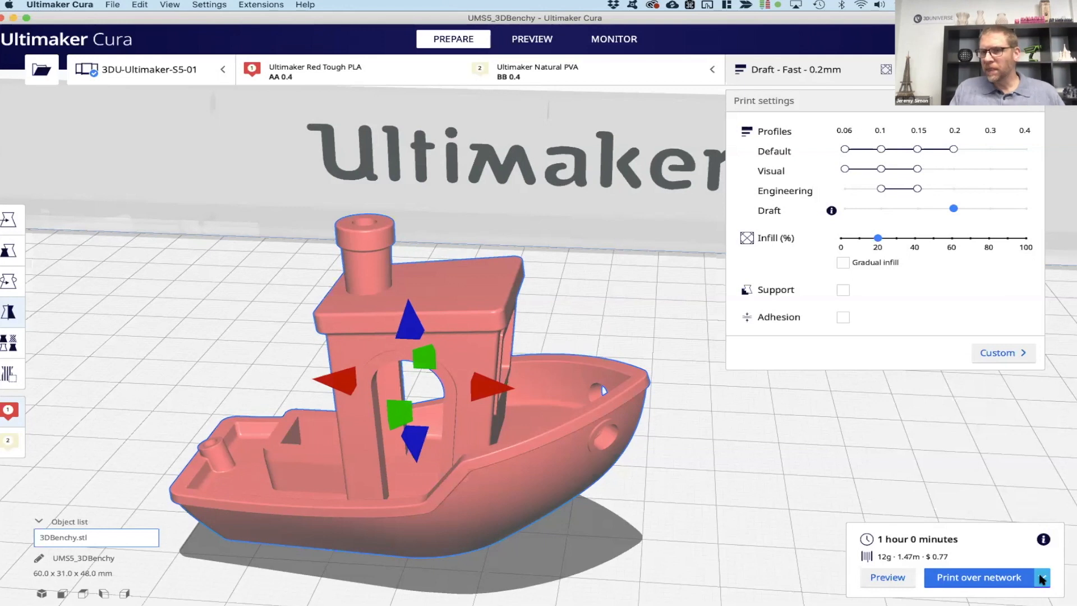
click(1042, 578)
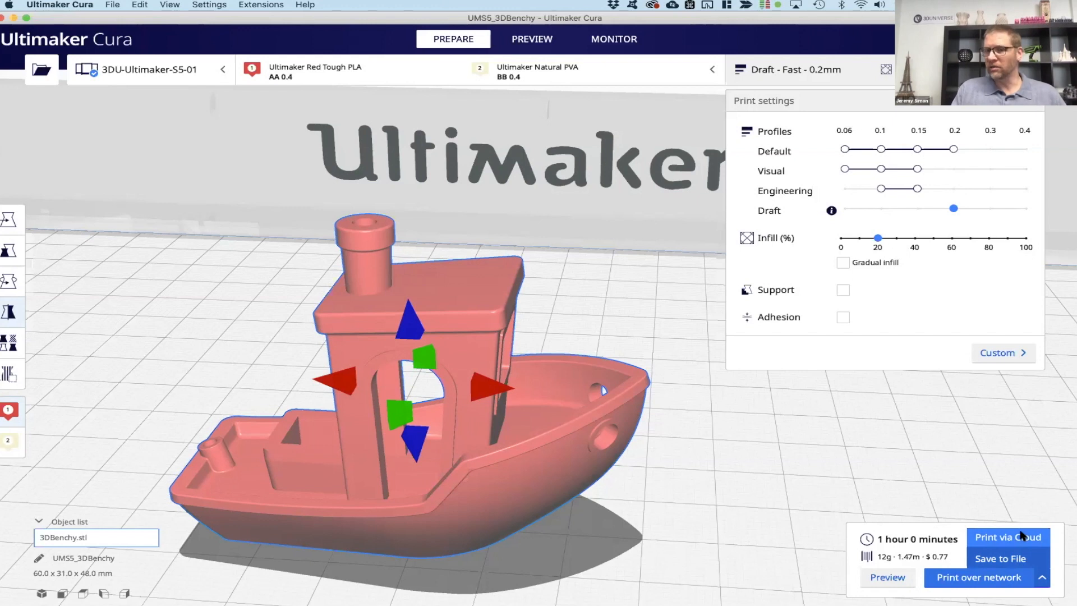
click(924, 543)
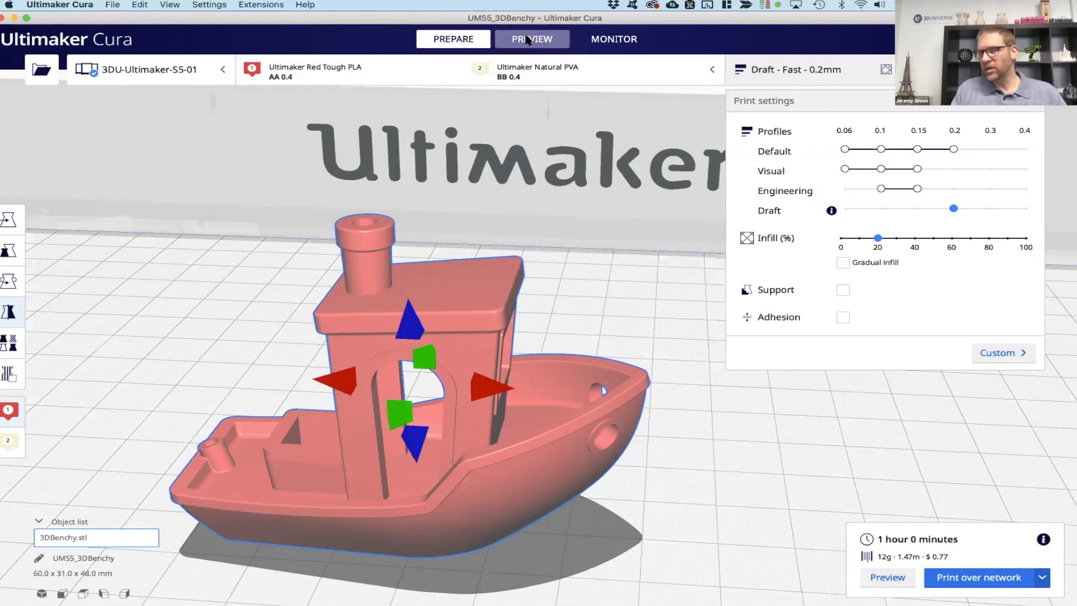
- Preview the sliced boat in layer view and lower the visible layers to 26 to examine the infill inside the hull
click(899, 580)
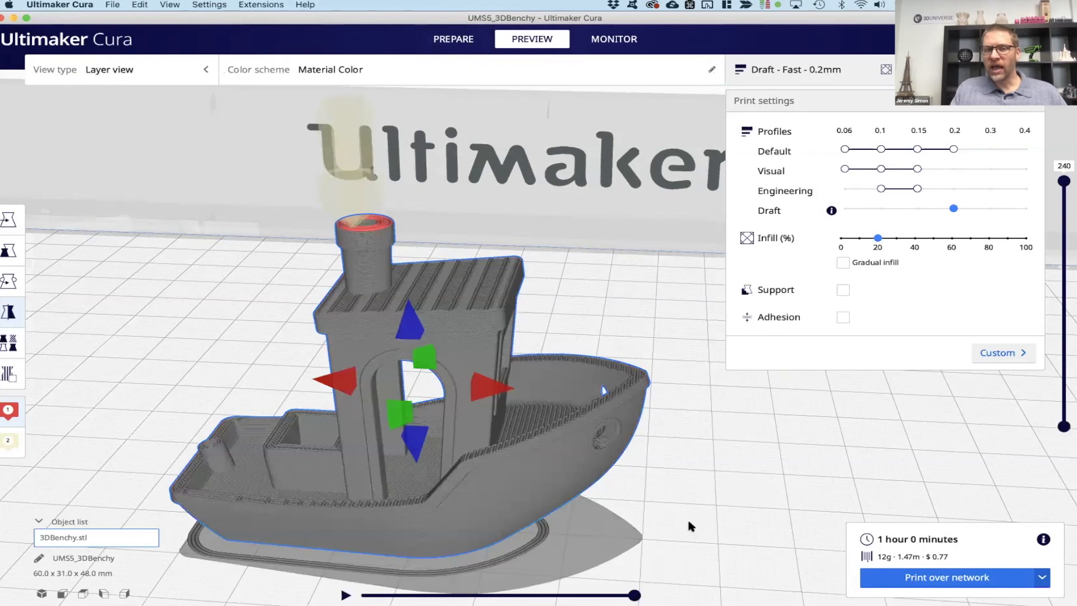
drag(1064, 181, 1039, 384)
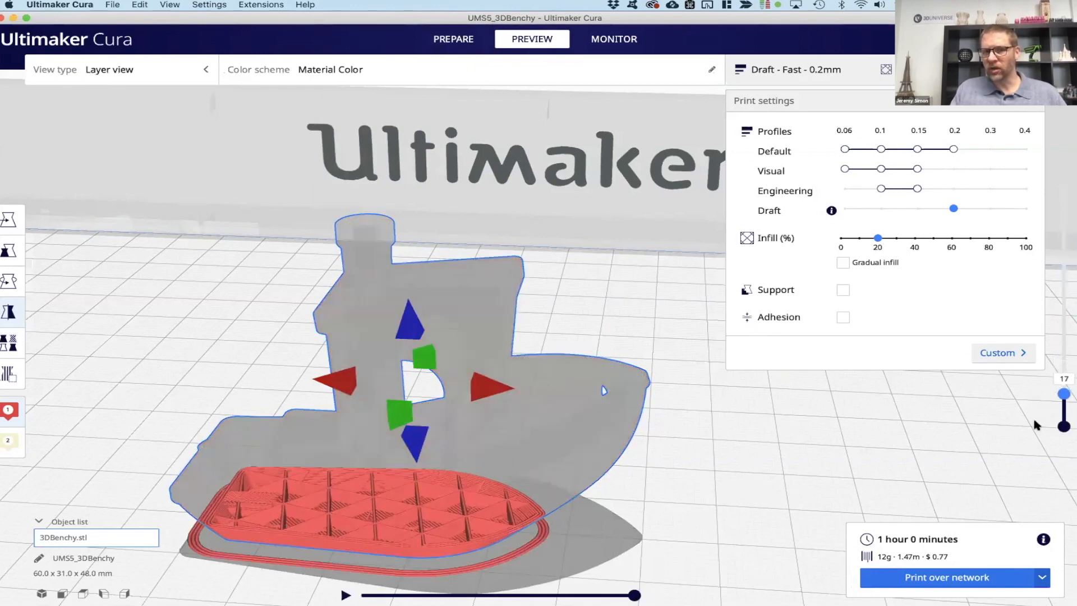
drag(1035, 425, 1050, 394)
scroll(602, 419, up, 2)
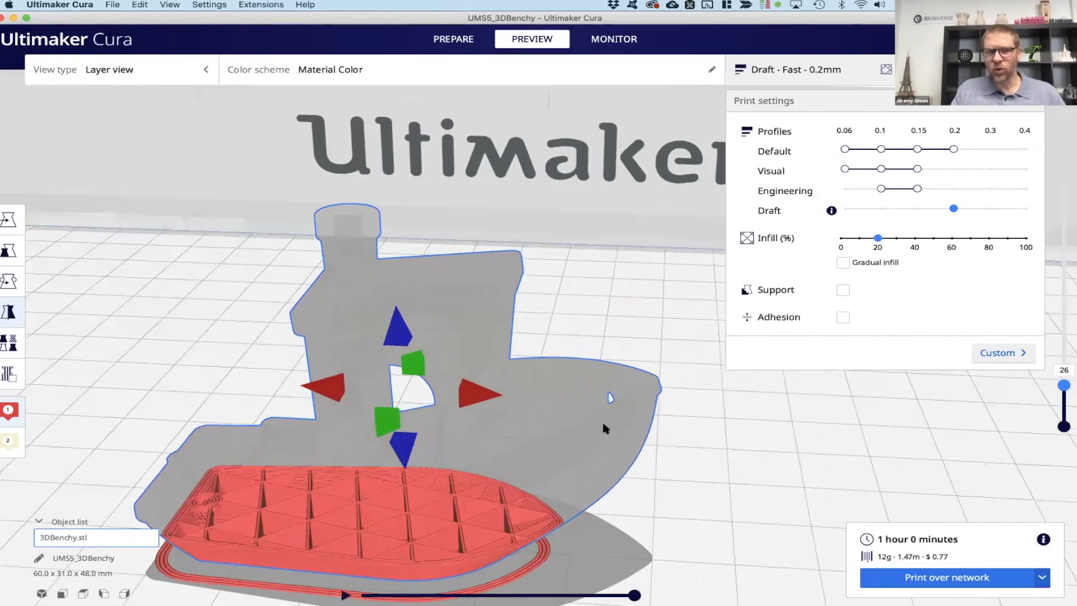
- Activate the Move tool and examine the infill inside the hull up close at layer 26
scroll(603, 423, up, 1)
middle_drag(657, 345, 569, 466)
click(9, 219)
right_drag(526, 363, 524, 369)
scroll(525, 369, up, 1)
scroll(541, 241, up, 2)
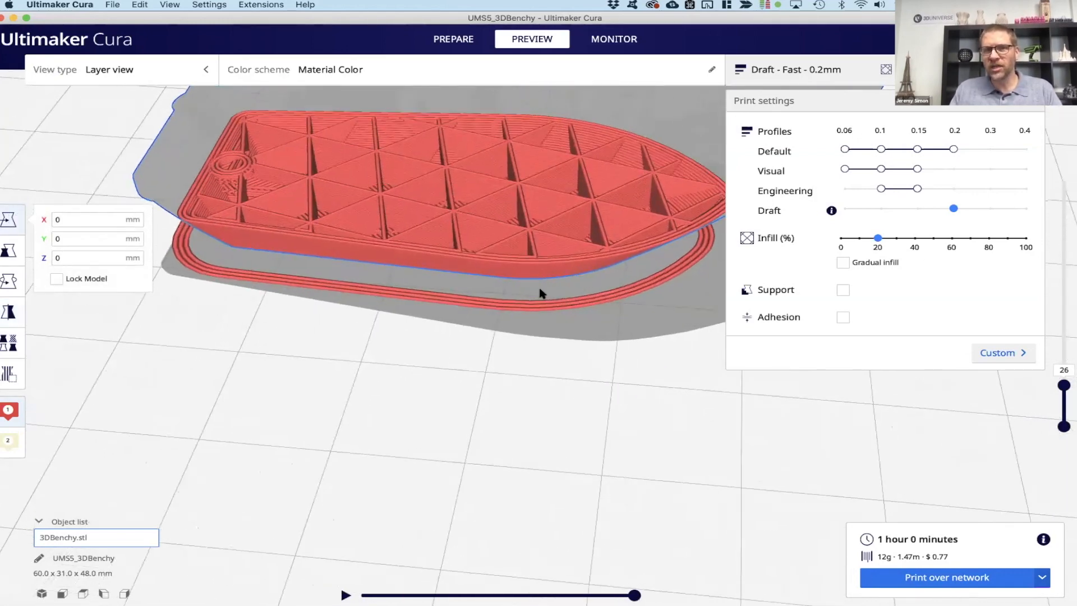
middle_drag(539, 290, 543, 321)
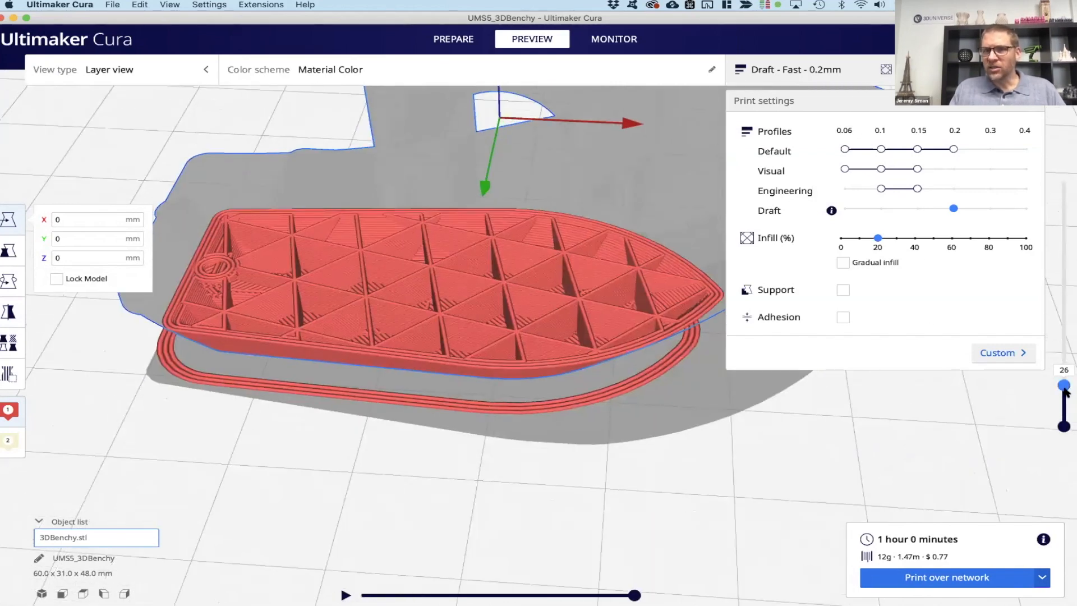
- Raise the visible layers to 180 to examine the cabin walls, and on to 240 to view the complete sliced boat
drag(1065, 388, 1037, 235)
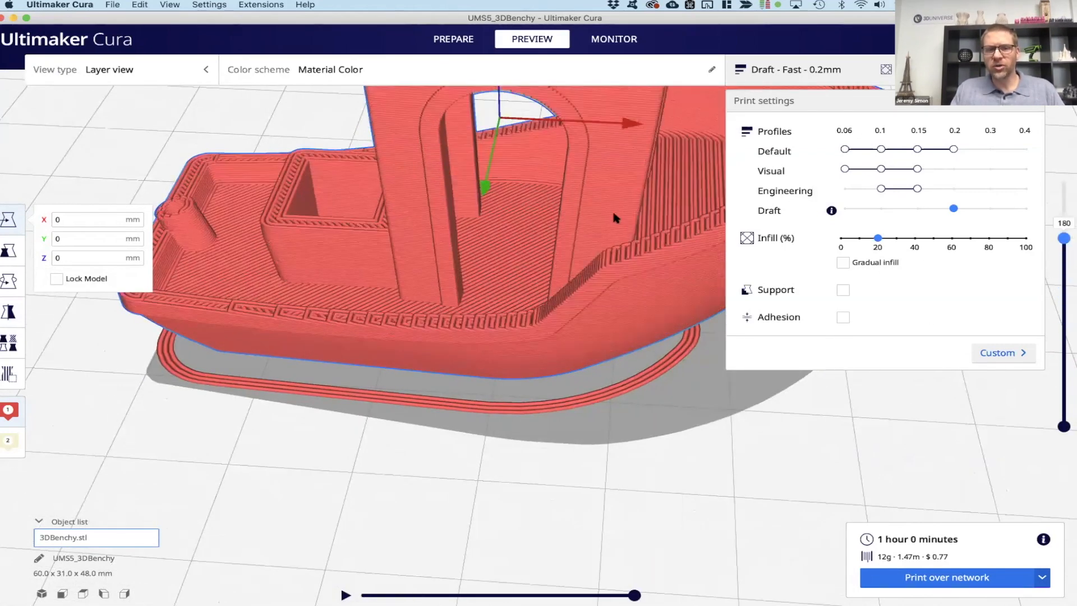
middle_drag(611, 250, 611, 255)
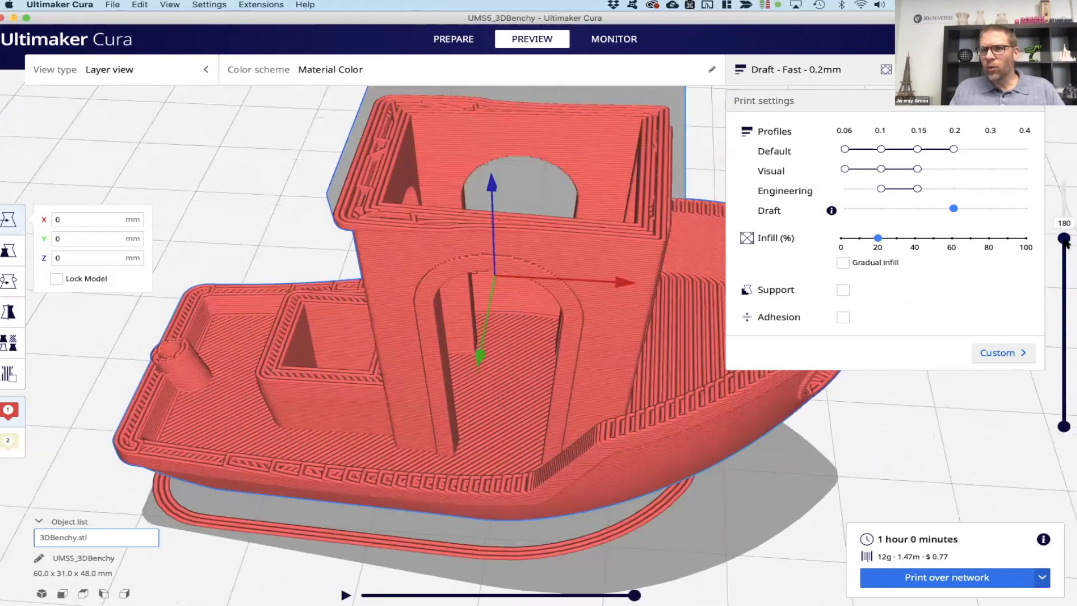
drag(1064, 240, 1067, 263)
drag(1064, 266, 1064, 181)
scroll(549, 216, down, 5)
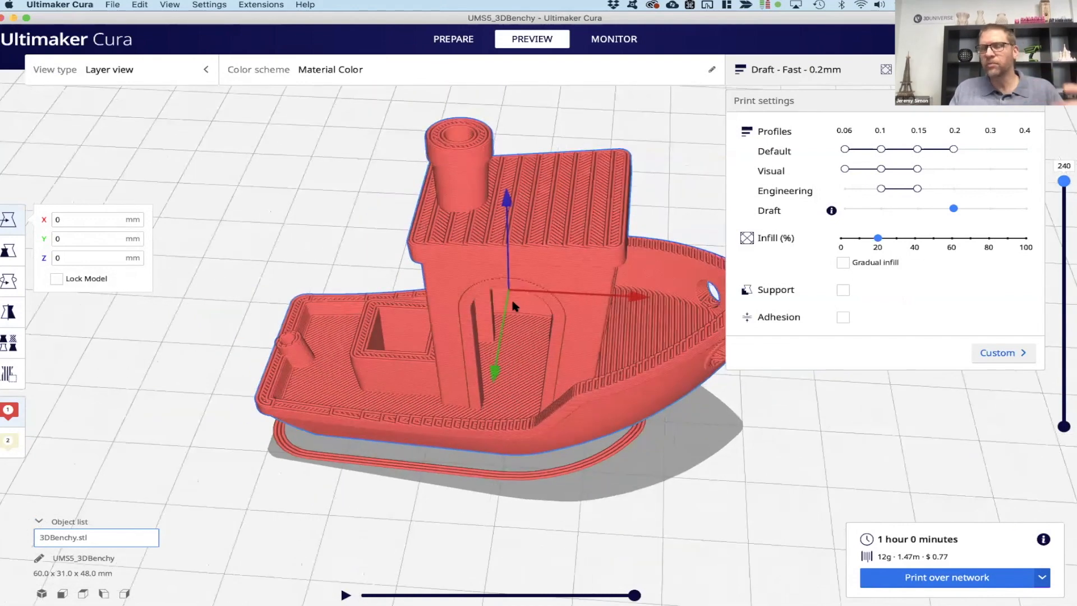
scroll(513, 303, down, 3)
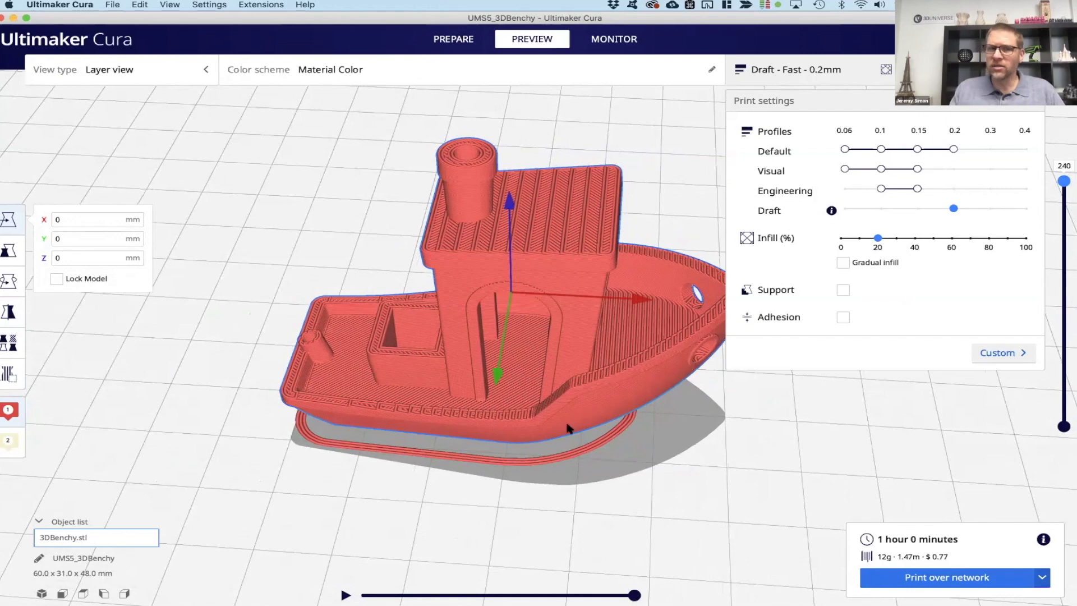
mouse_move(567, 427)
right_down()
mouse_move(567, 395)
mouse_move(565, 410)
right_up()
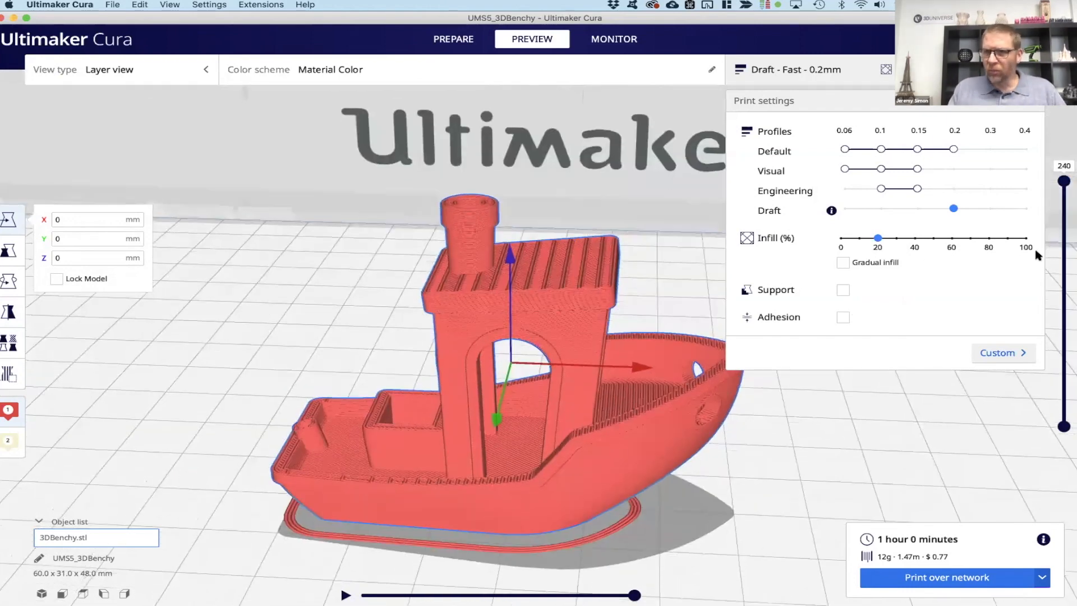
- Lower the visible layers to 73 and on to 1 to examine the bow infill and the first layer of the boat
drag(1064, 182, 1012, 353)
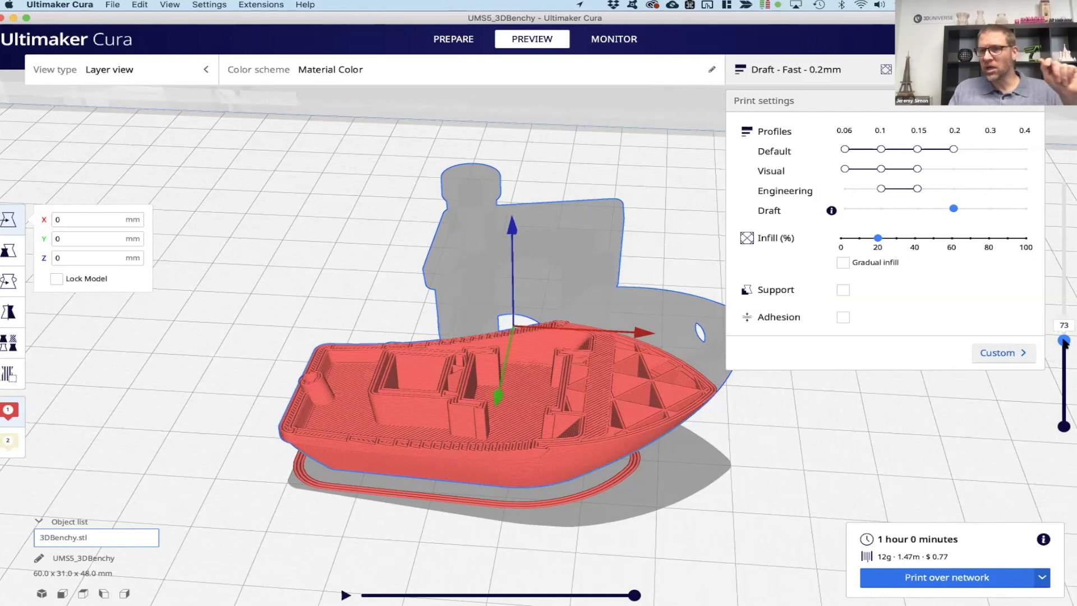
drag(1064, 341, 1055, 443)
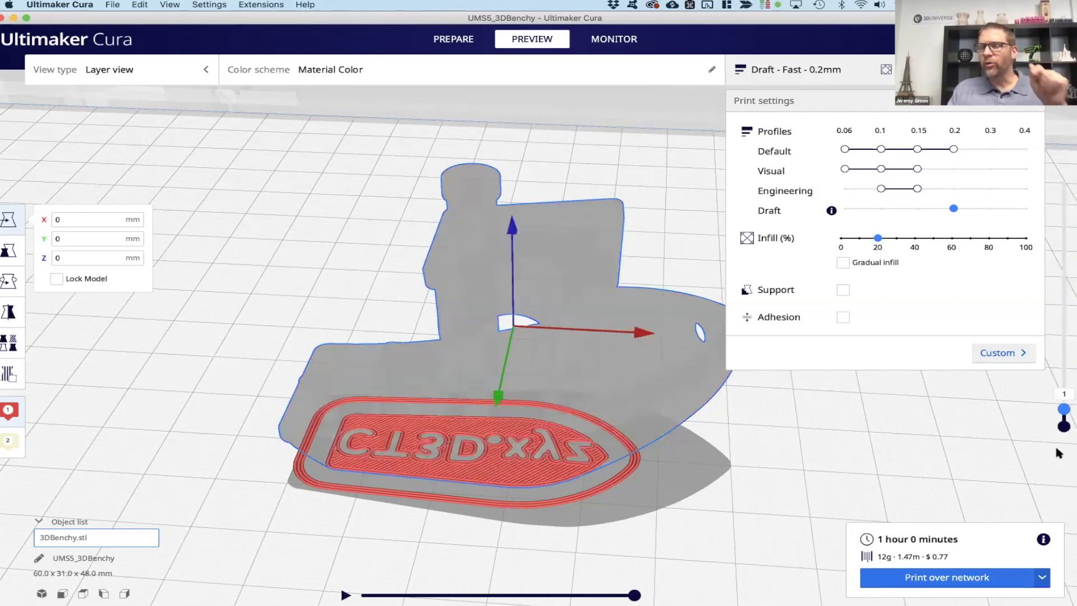
right_drag(559, 478, 581, 456)
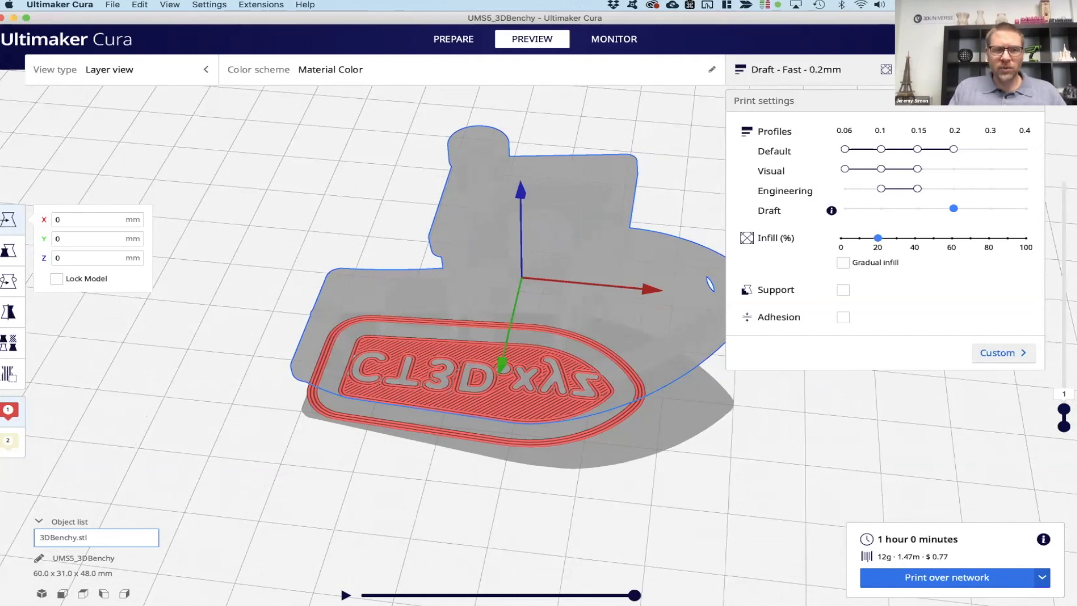
- Remove the boat from the build plate in the Prepare stage and load 3DBenchy (not flat).stl from Finder in its place
click(19, 594)
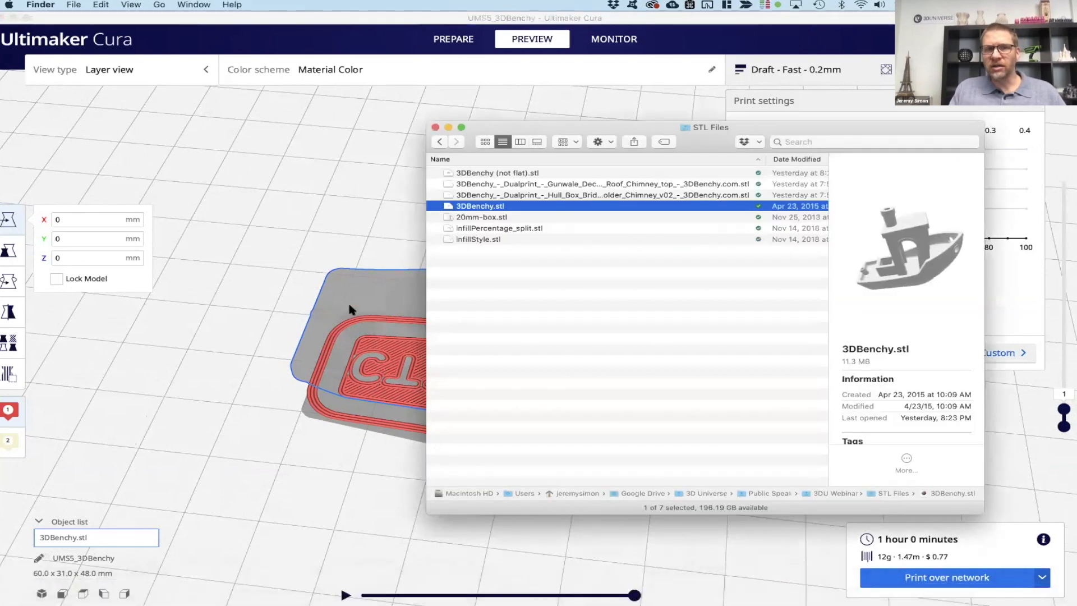
drag(353, 305, 350, 308)
right_click(350, 308)
click(364, 322)
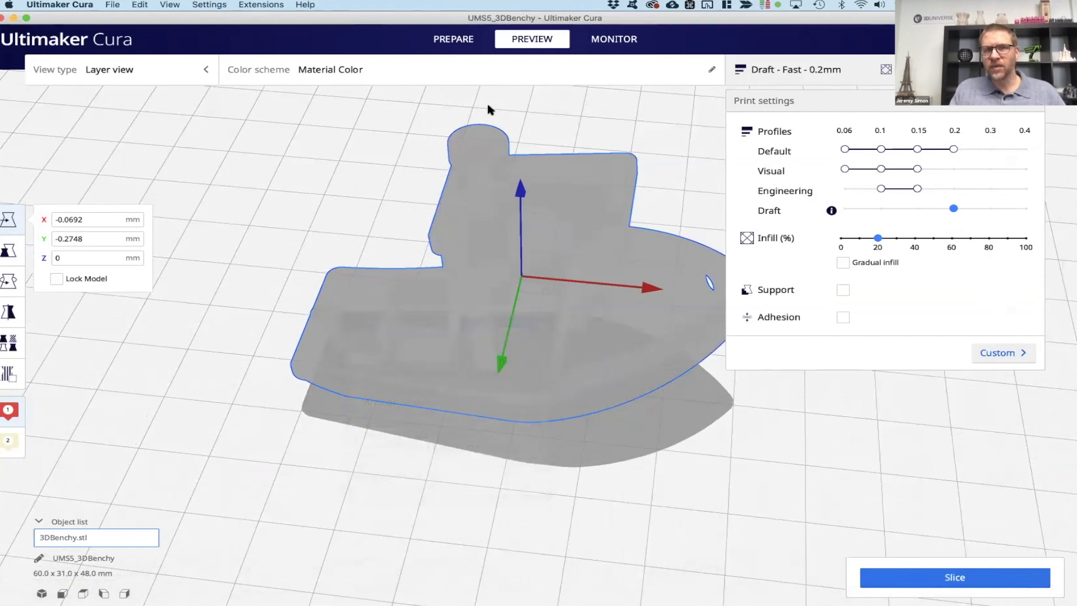
click(453, 40)
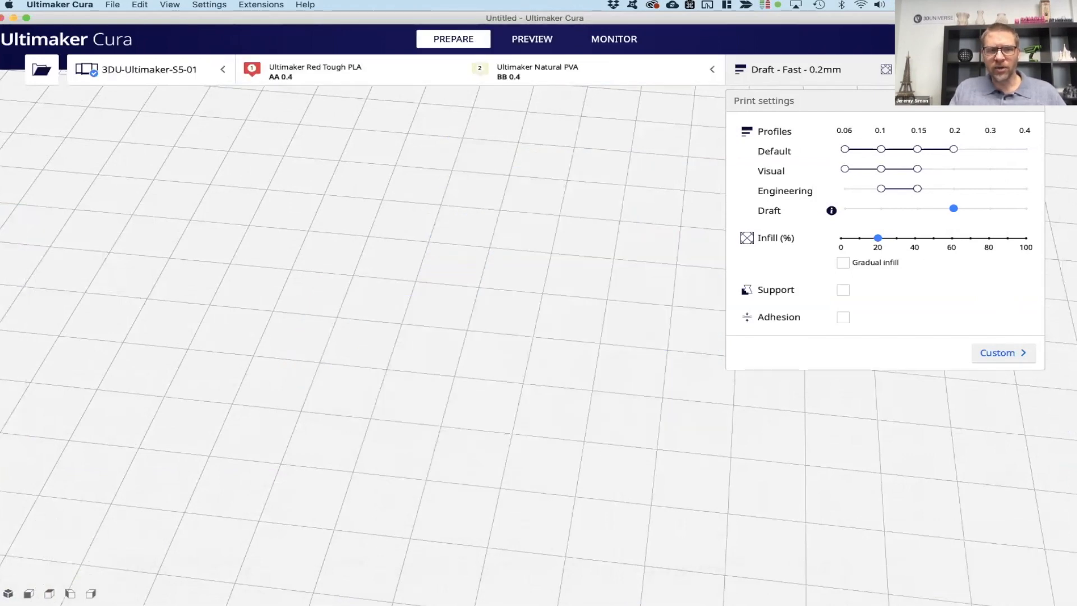
click(25, 593)
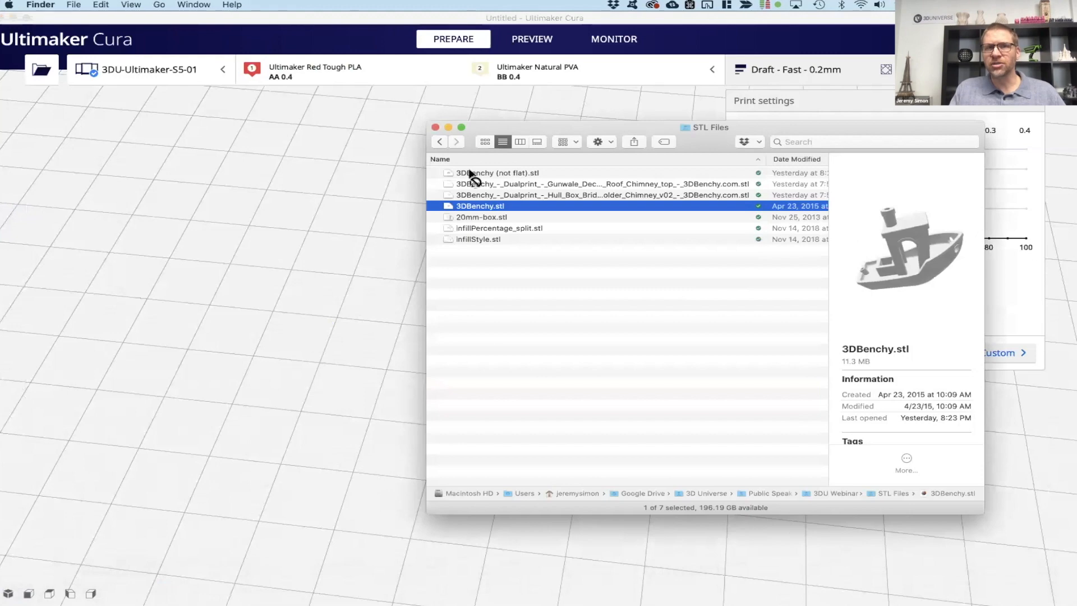
drag(473, 174, 279, 188)
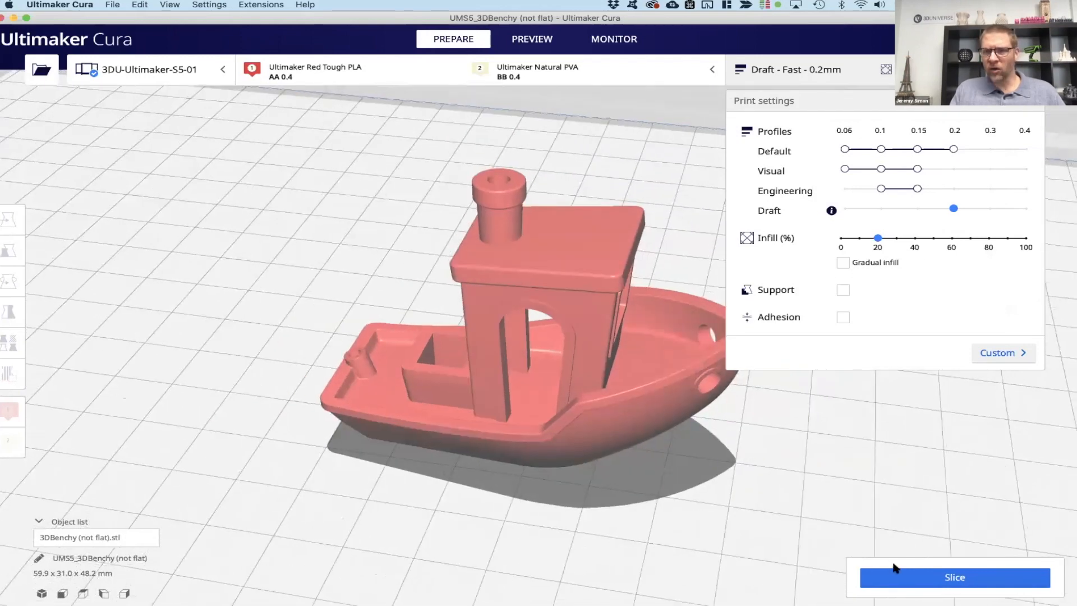
- Slice the 3DBenchy (not flat) model and inspect layers 1 and 2 in the layer preview
click(910, 580)
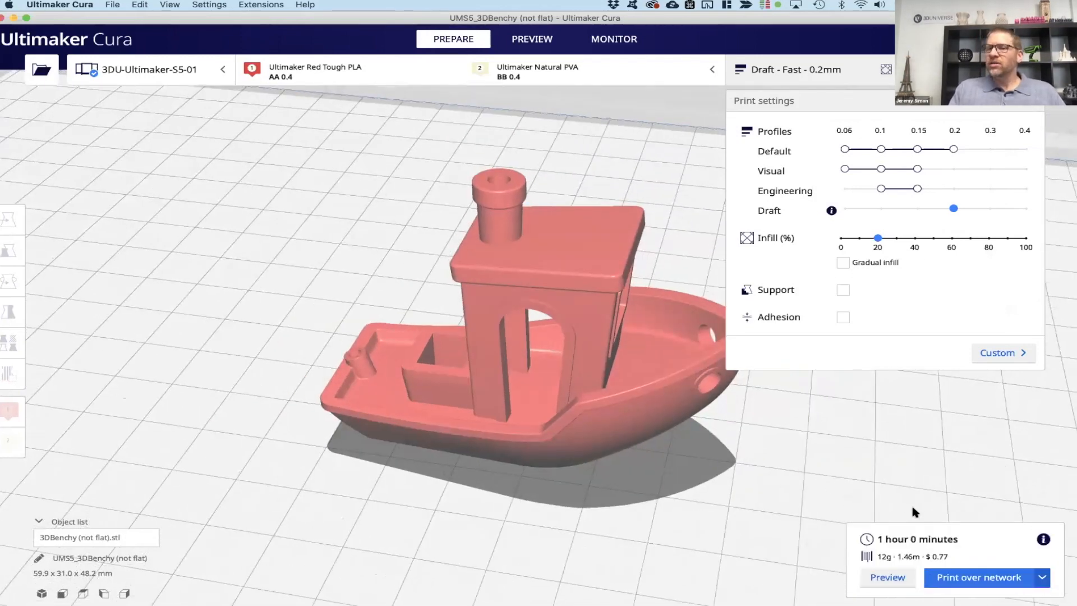
click(892, 577)
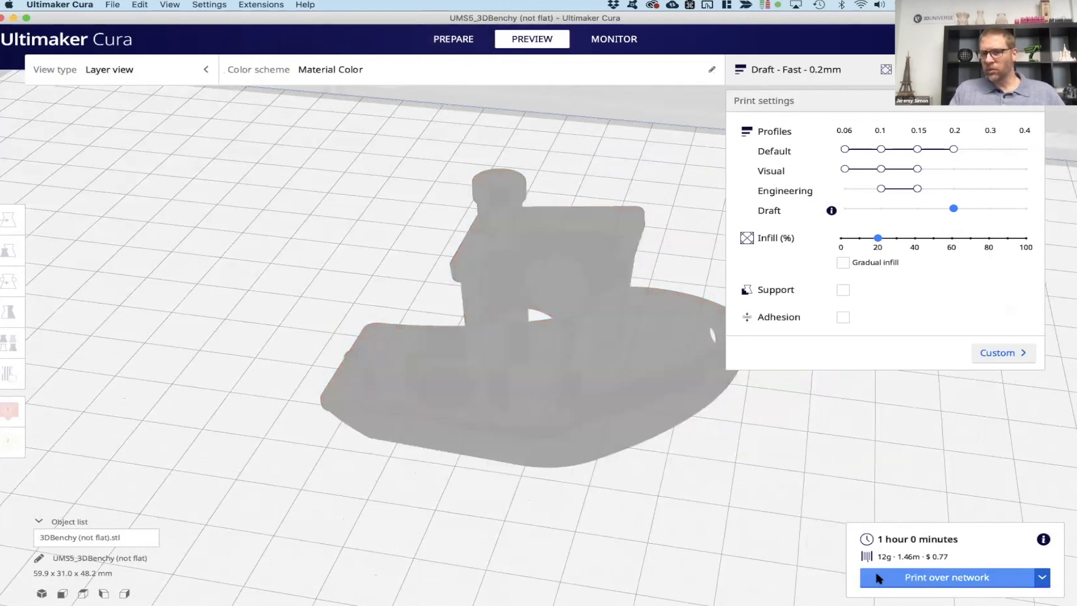
click(1066, 413)
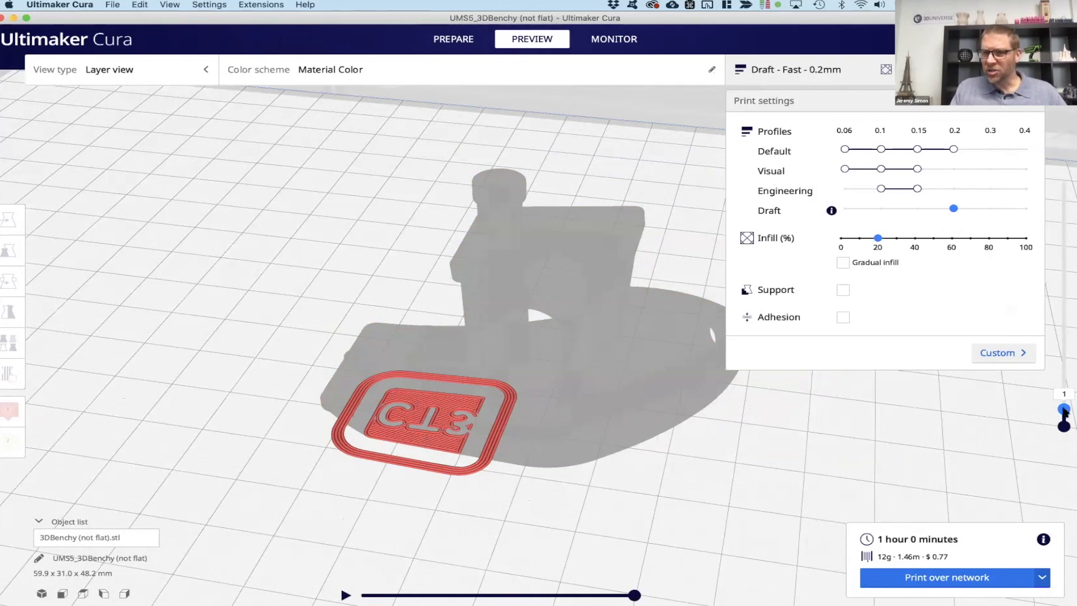
drag(1065, 408, 1067, 405)
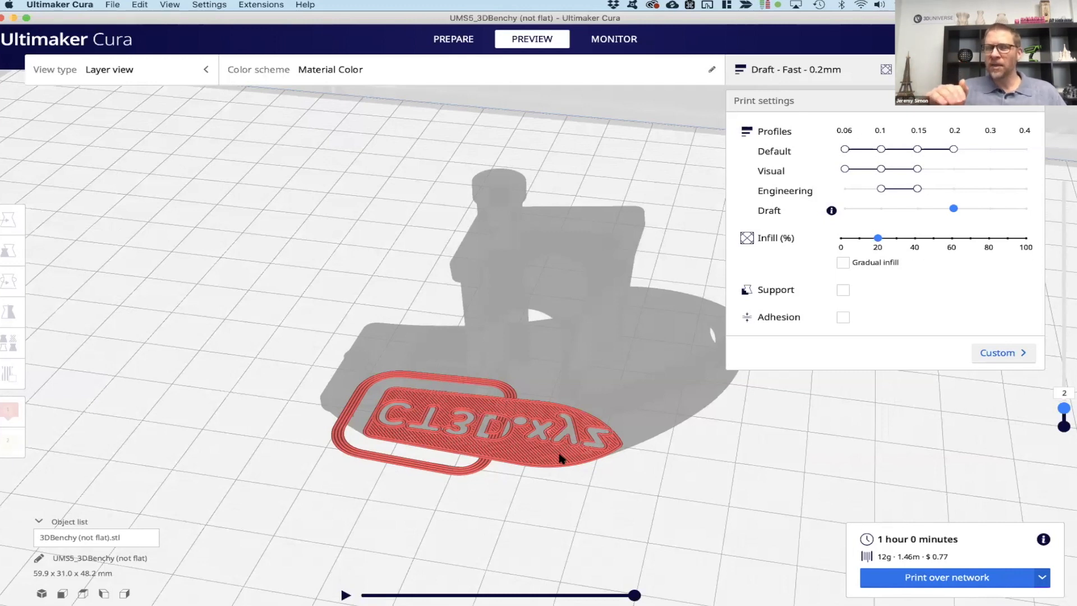
- Clear the build plate and load 3DBenchy.stl from Finder in place of the not-flat version
right_click(511, 512)
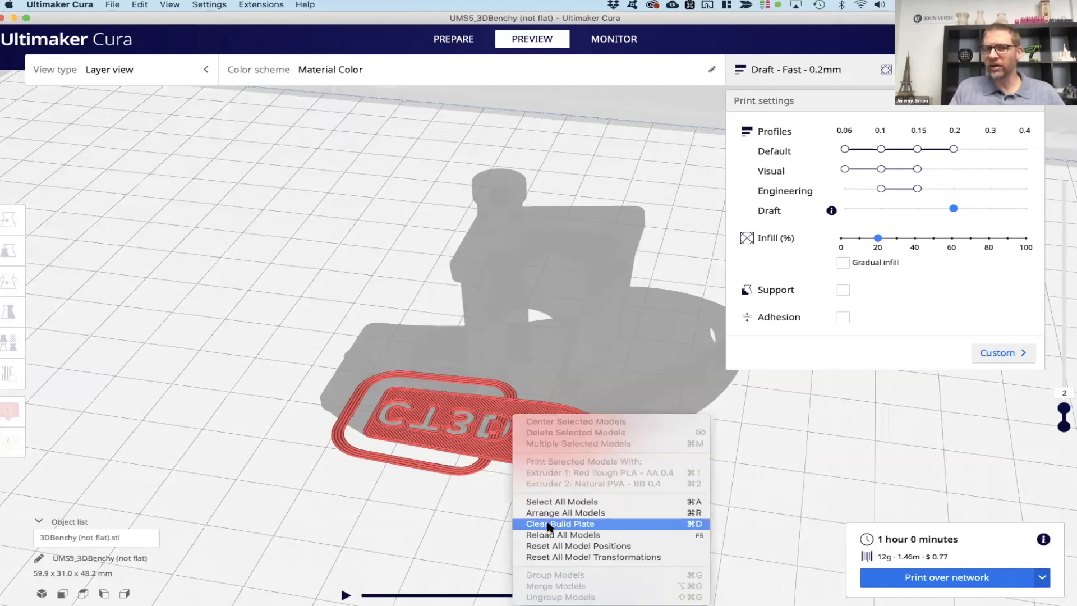
click(519, 523)
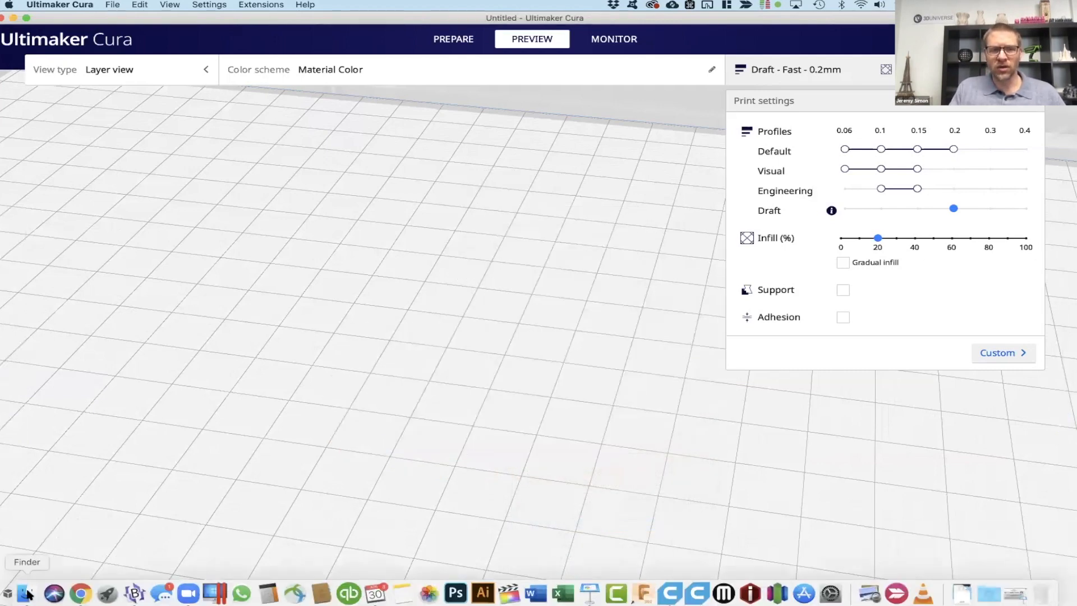
click(26, 593)
drag(478, 209, 308, 297)
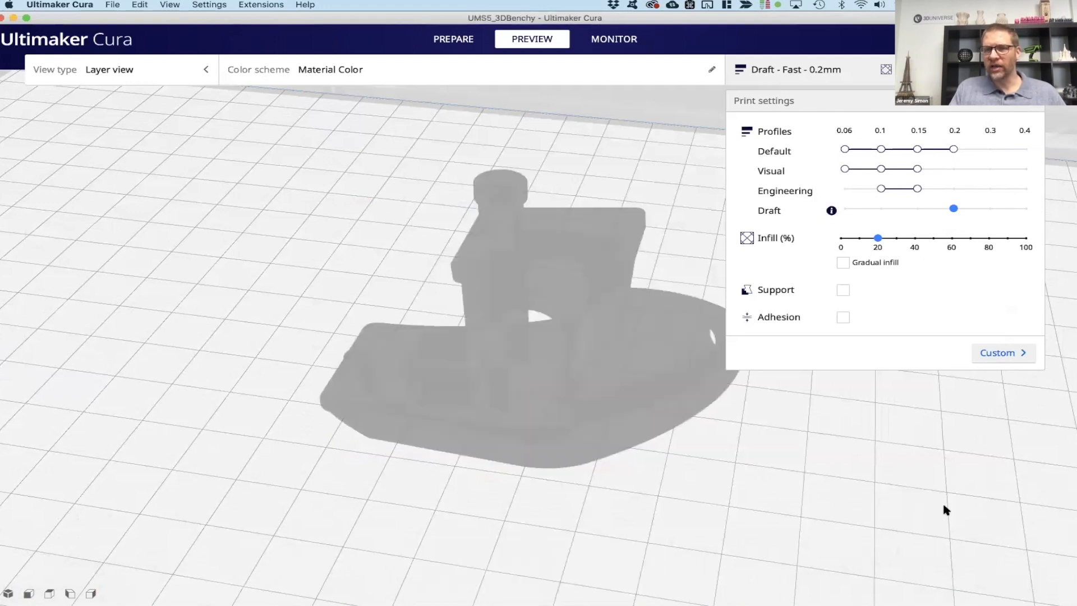
- Slice the 3DBenchy.stl model and extend the layer preview up to layer 237
click(955, 575)
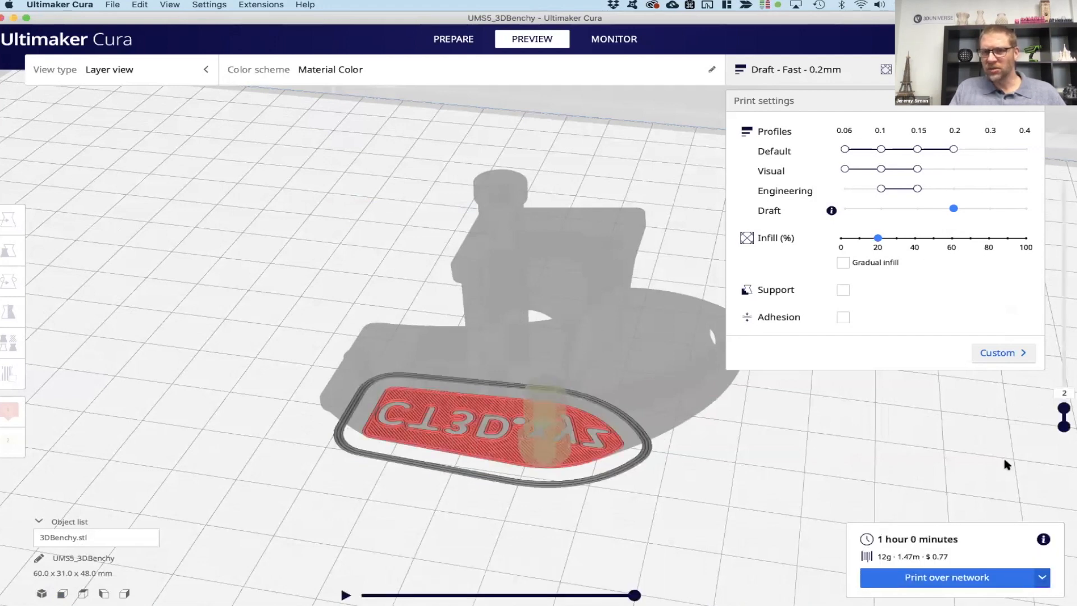
drag(1063, 409, 1064, 181)
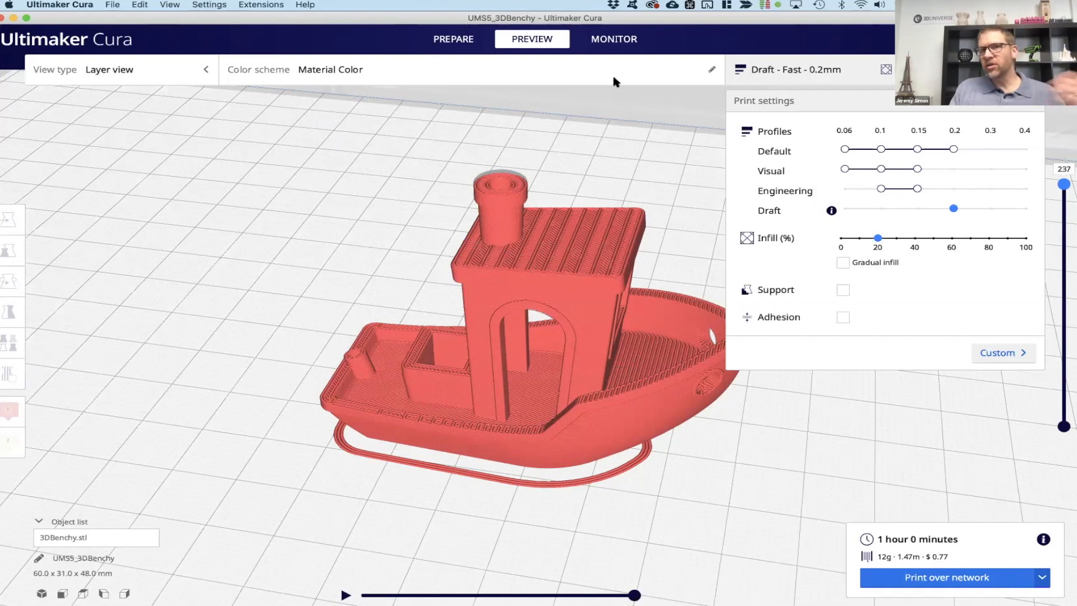
- Open the printer monitoring view, check the live camera feed of 3DU-Ultimaker-S5-01, and close the feed
click(599, 46)
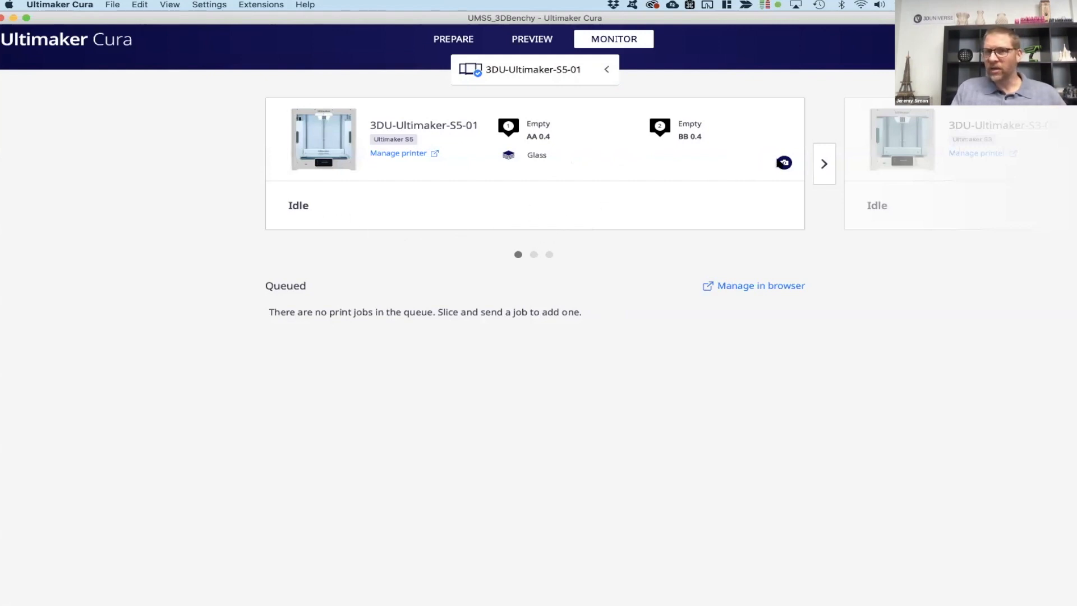
click(784, 163)
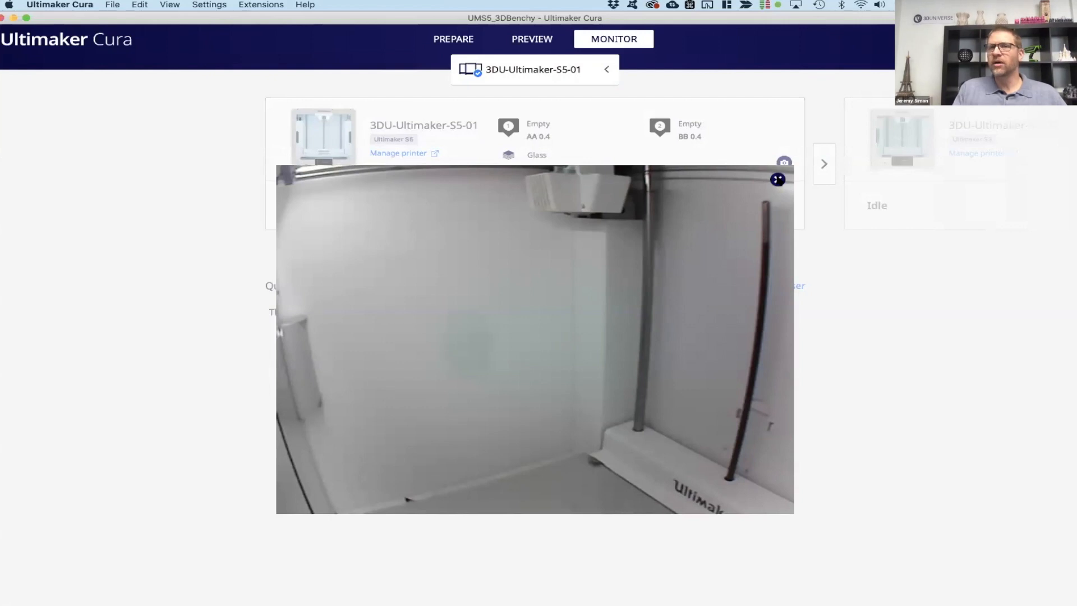
click(777, 179)
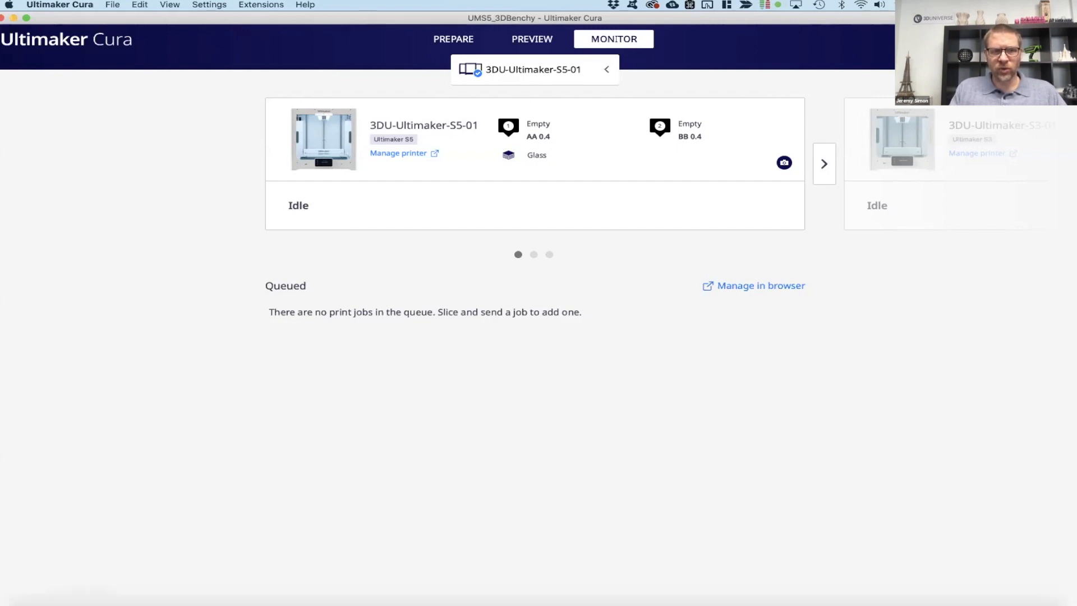
- Switch to Ultimaker Connect in Chrome, review the print jobs and recent history, and expand the finished UMS5_BECM-Large job's details
click(80, 593)
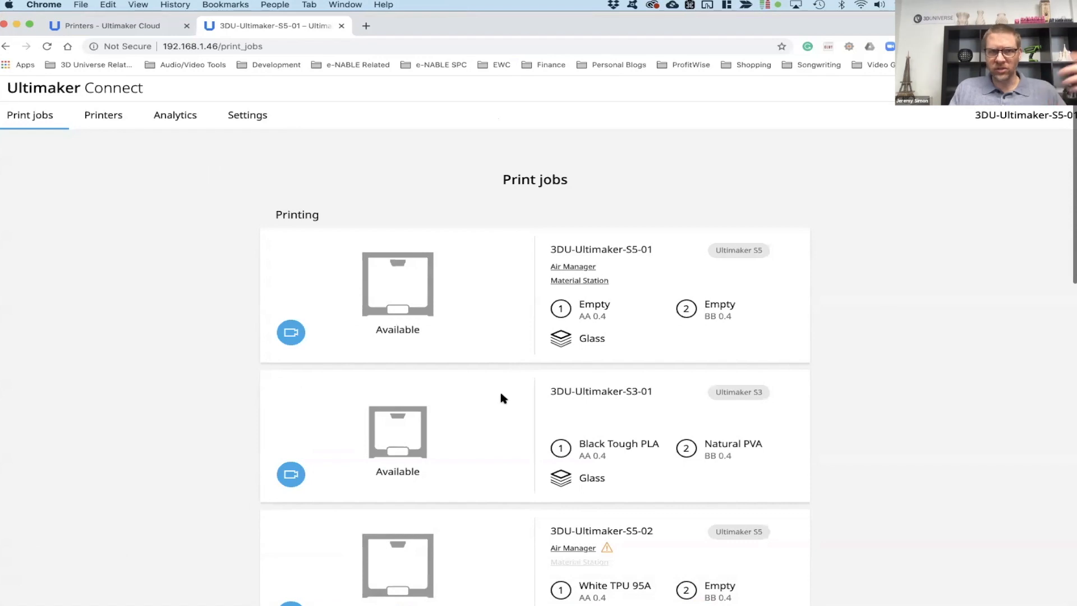
scroll(501, 382, down, 1)
scroll(501, 371, down, 10)
scroll(501, 371, up, 9)
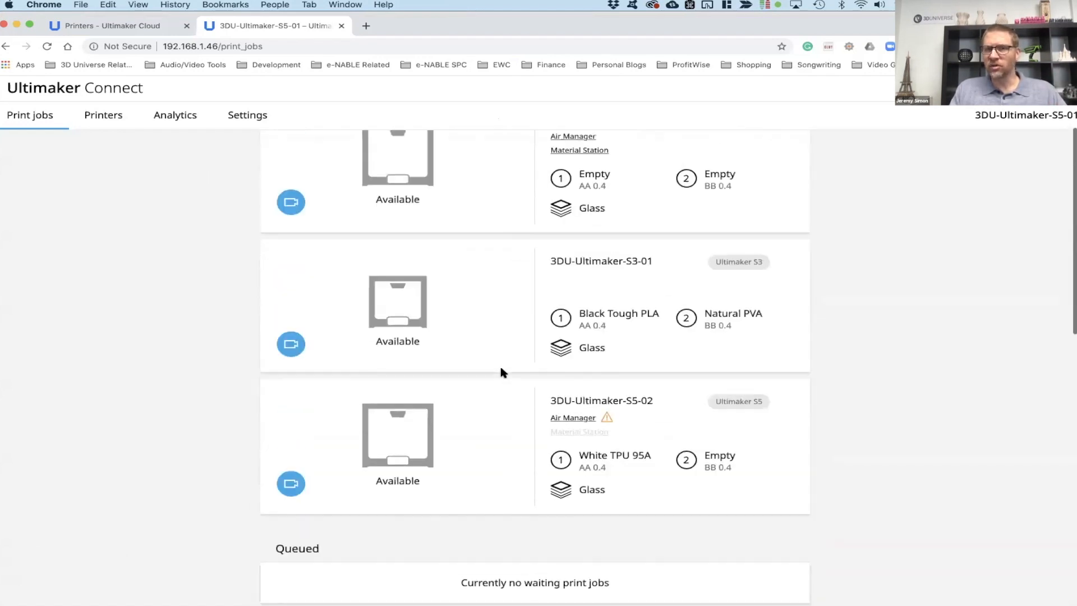
scroll(558, 422, down, 10)
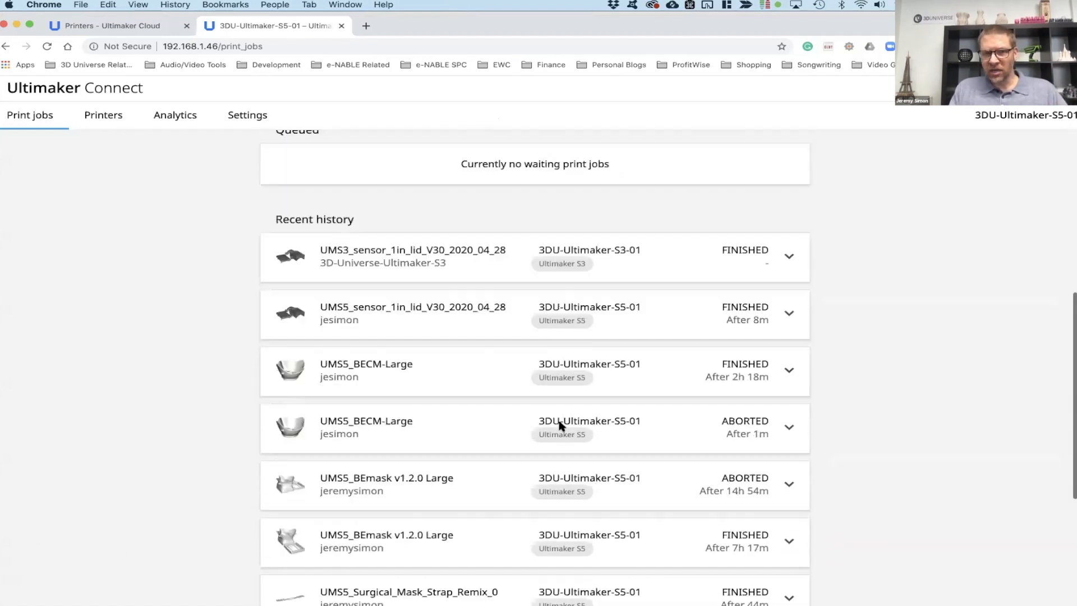
scroll(542, 369, down, 5)
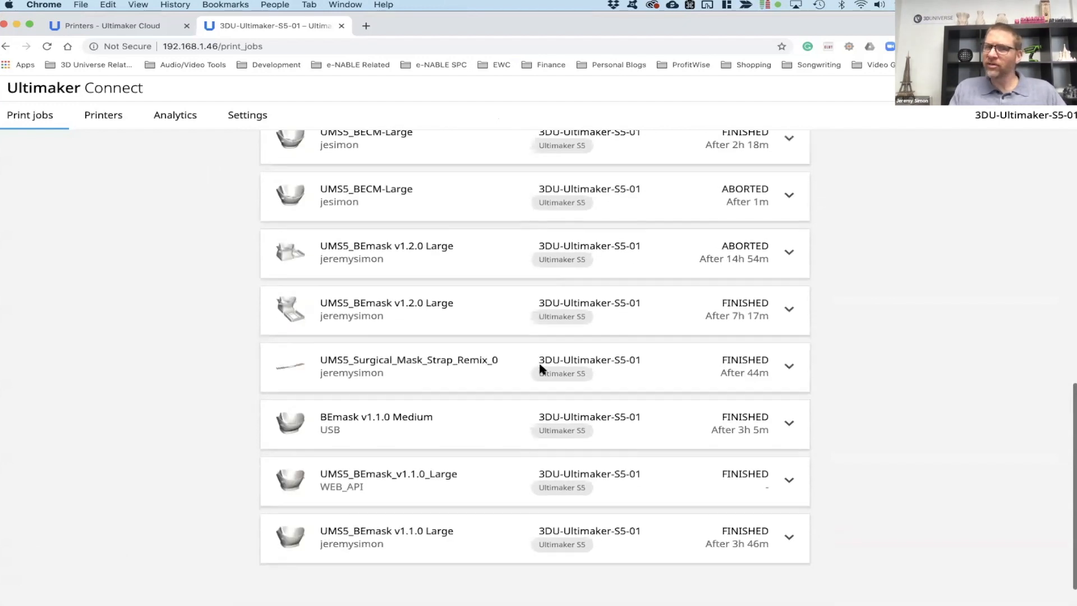
scroll(542, 368, up, 6)
scroll(542, 369, down, 1)
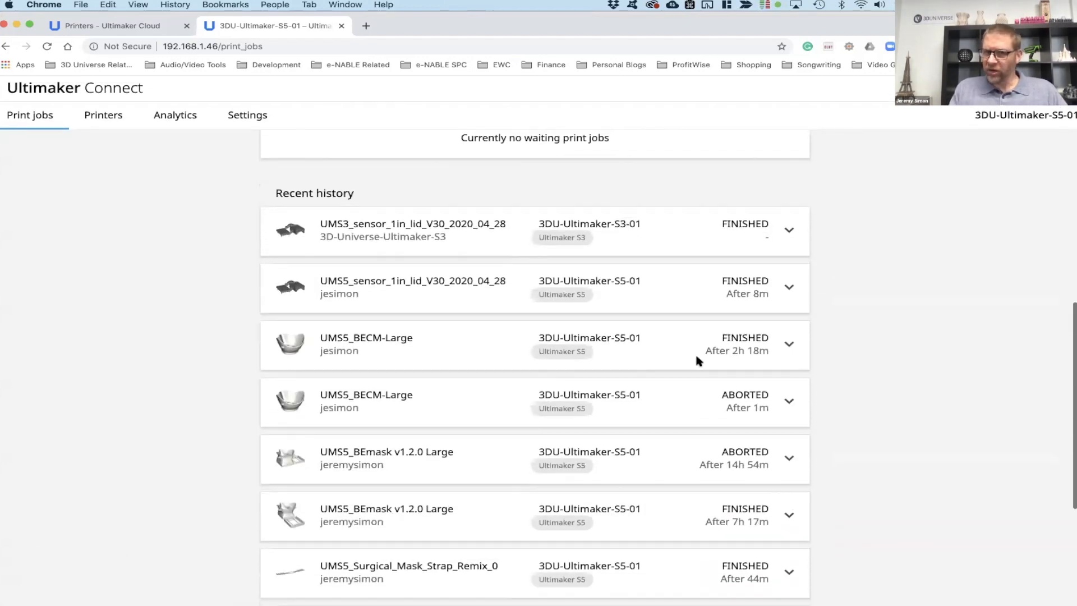
click(791, 347)
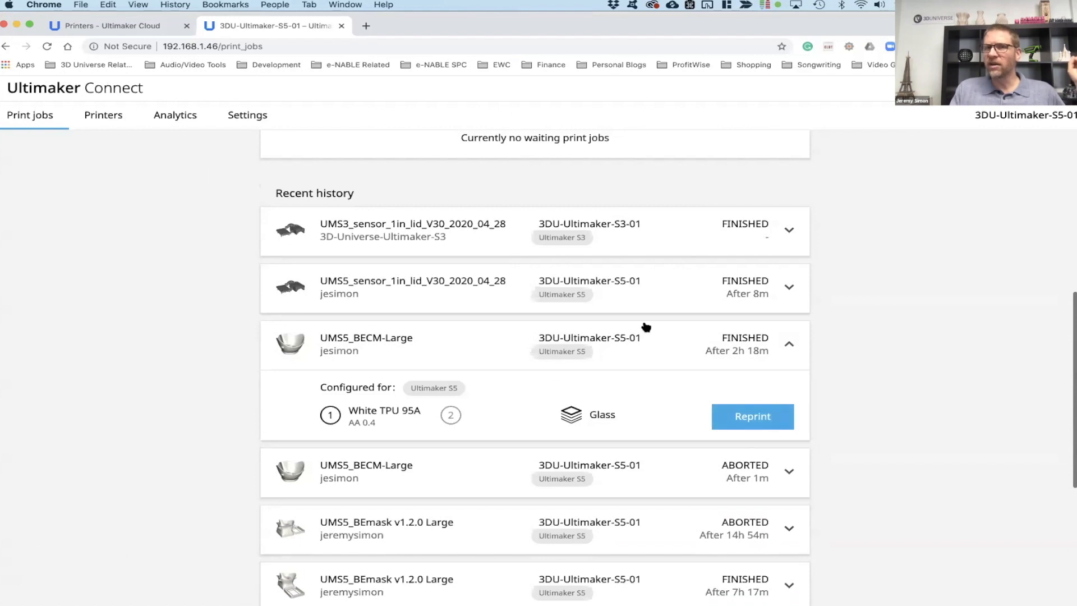
- Review the printers on the print jobs page and check the Air Manager filter status of 3DU-Ultimaker-S5-02
scroll(645, 324, up, 10)
scroll(645, 421, down, 5)
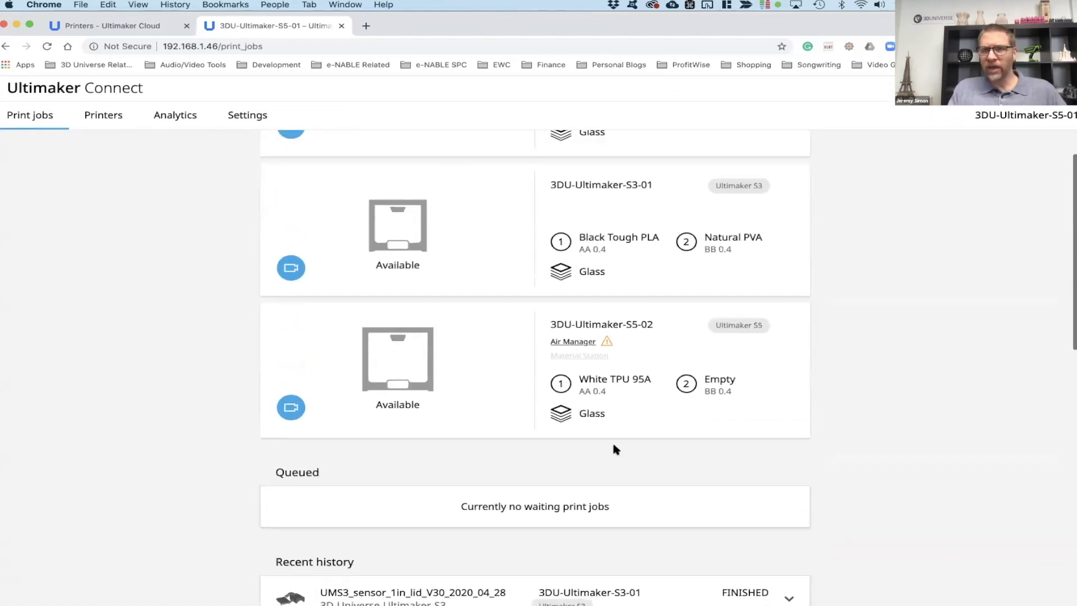
scroll(556, 272, up, 3)
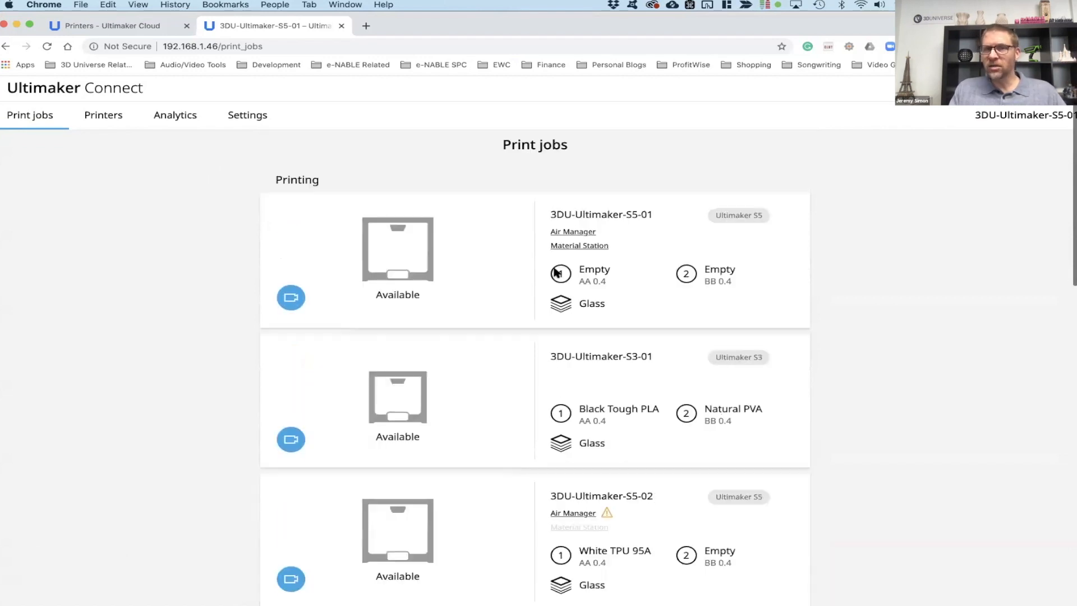
scroll(557, 267, down, 1)
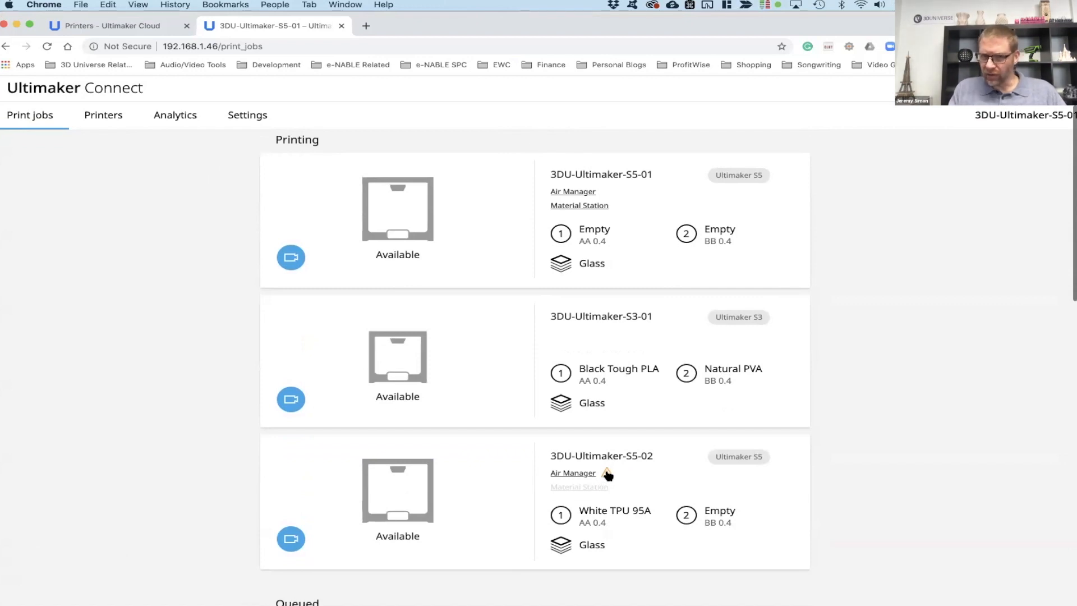
mouse_move(609, 476)
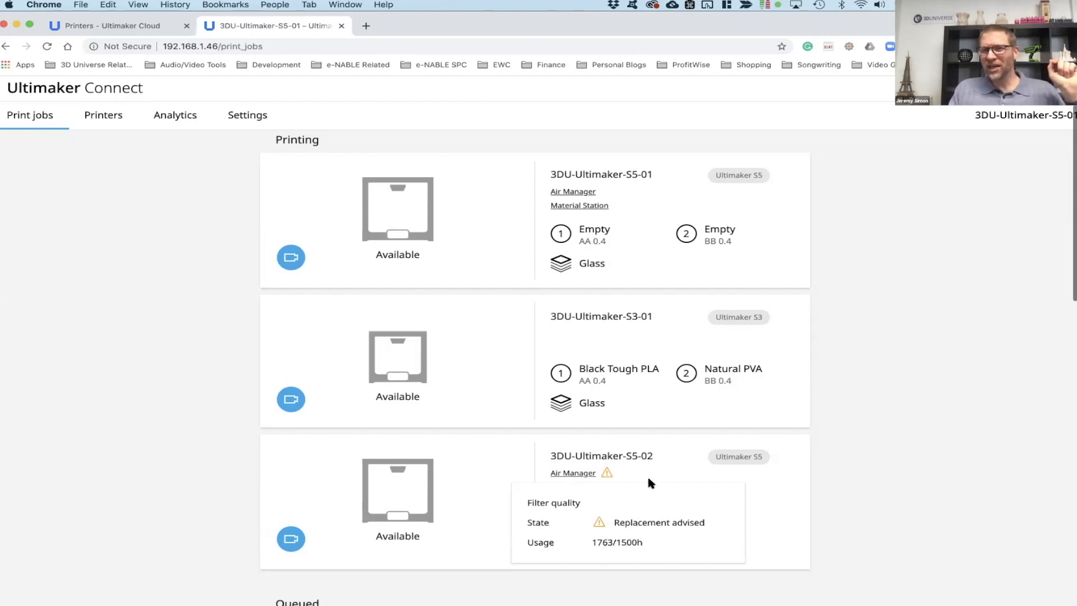
- Go to the Printers page and open the details of 3DU-Ultimaker-S3-01 from its maintenance notification
click(105, 118)
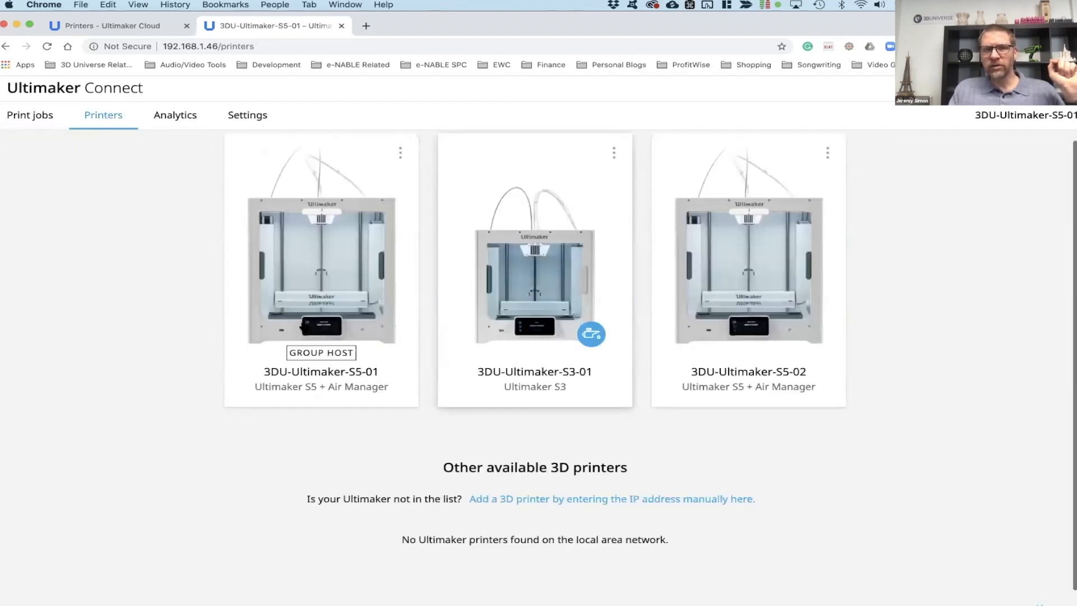
scroll(561, 300, up, 1)
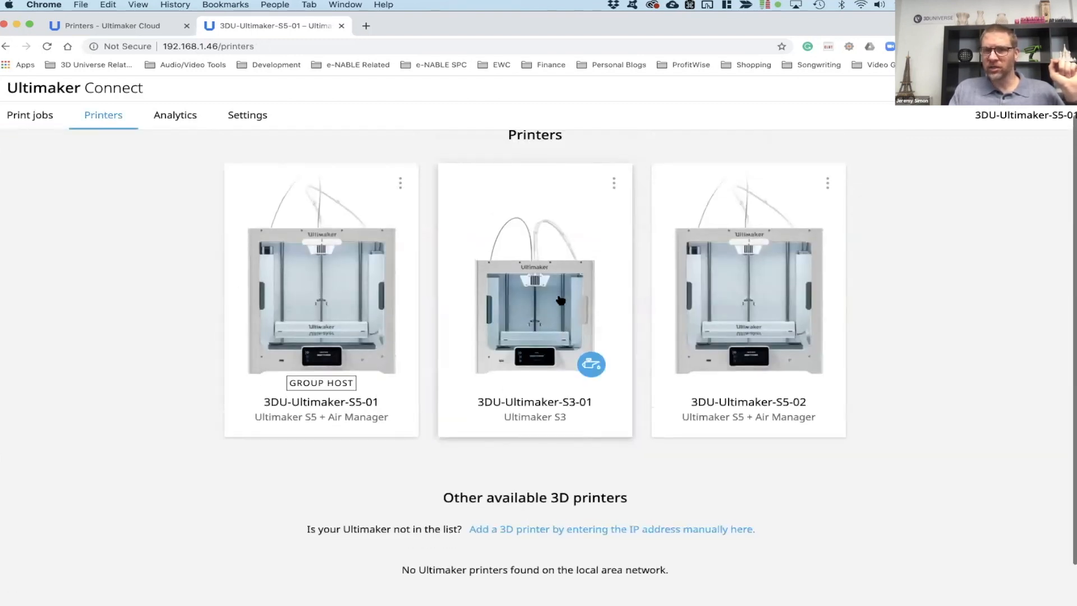
mouse_move(590, 369)
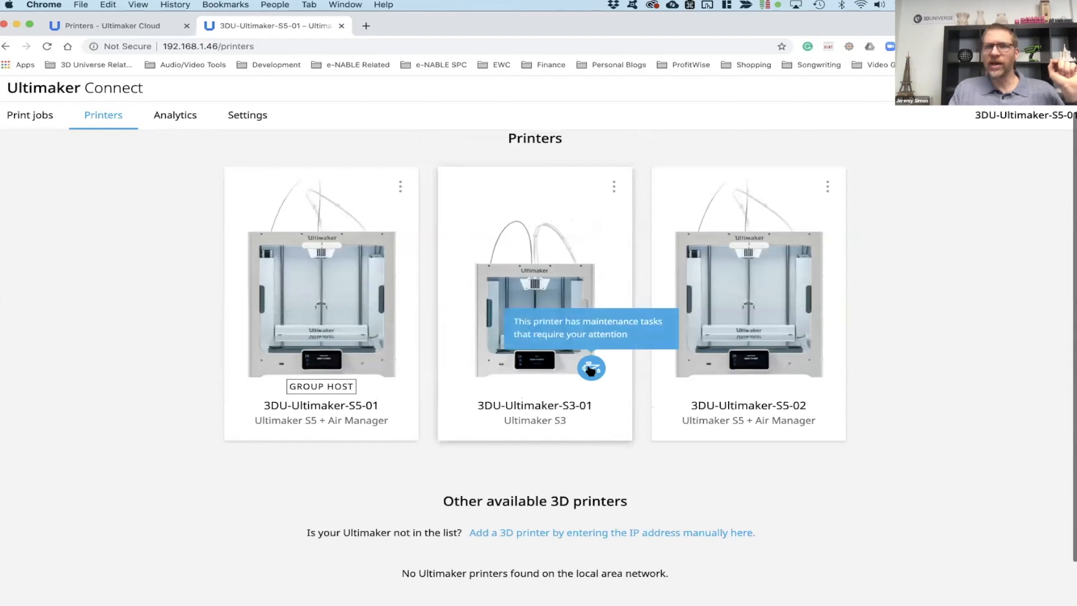
click(594, 375)
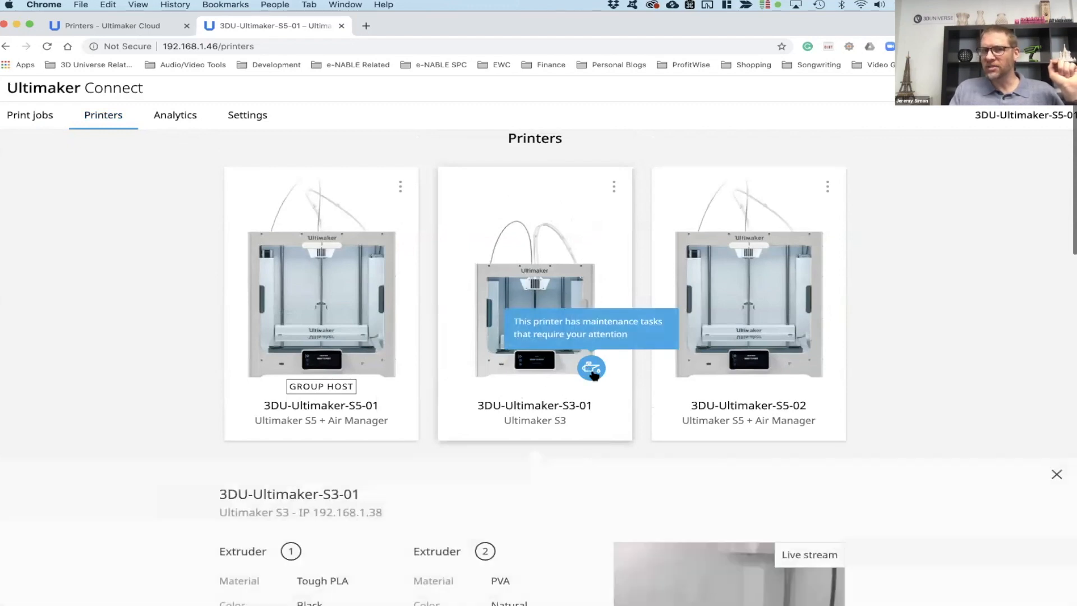
- Examine the S3-01 printer's configuration, firmware, and its monthly, three-monthly and yearly maintenance tasks
scroll(547, 415, down, 8)
scroll(542, 425, up, 3)
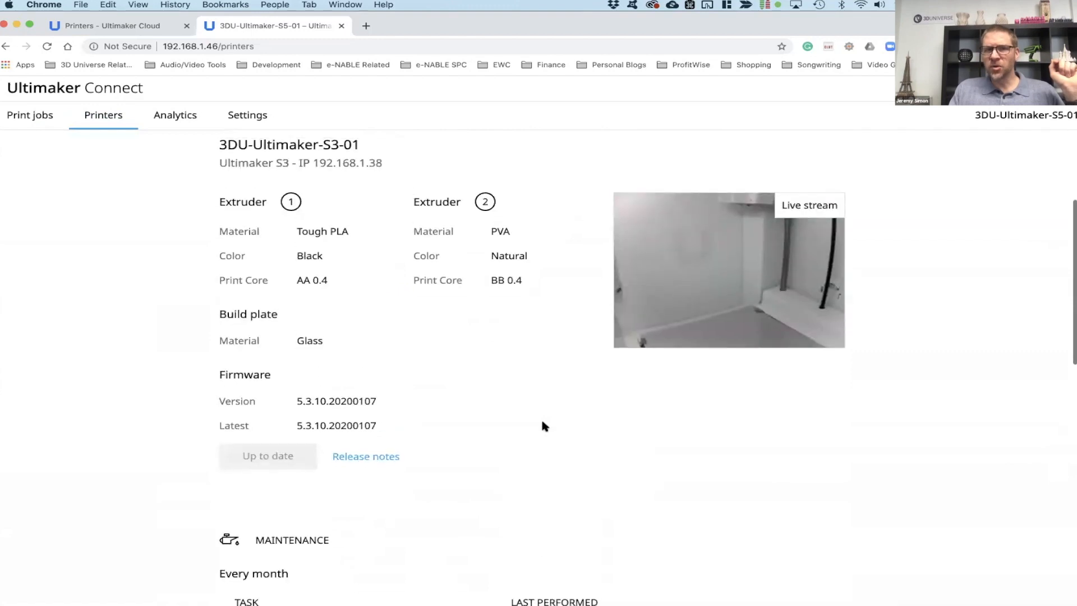
scroll(542, 425, down, 6)
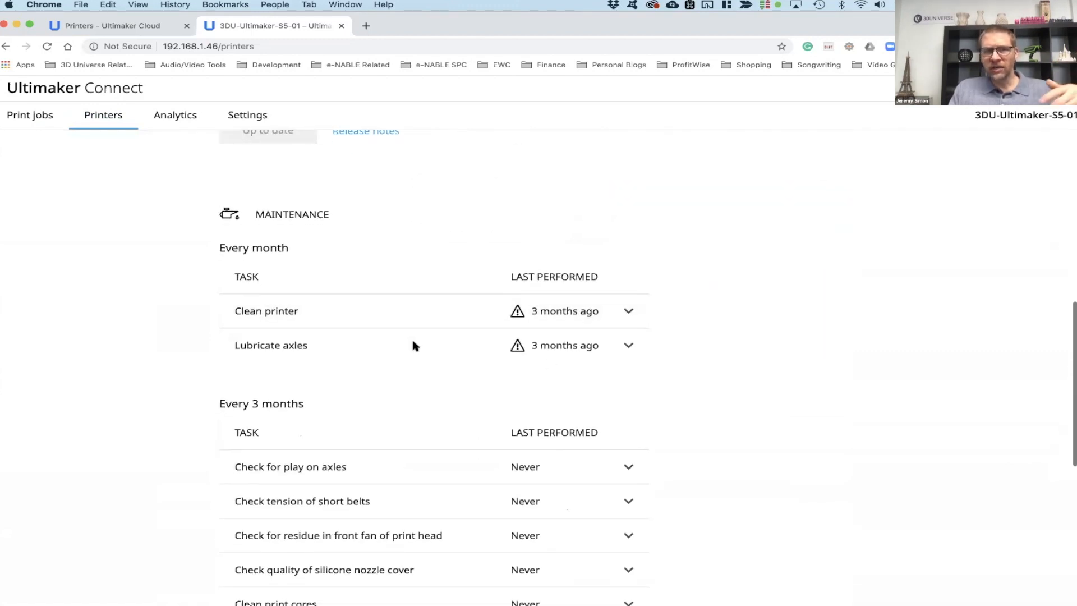
scroll(412, 344, down, 3)
scroll(412, 344, up, 3)
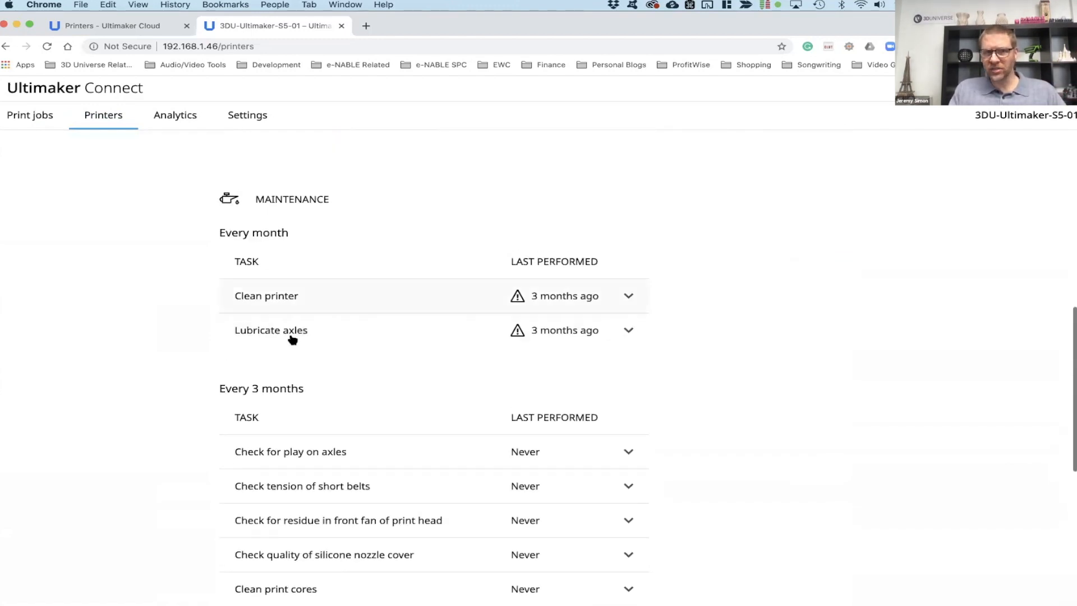
scroll(337, 336, down, 5)
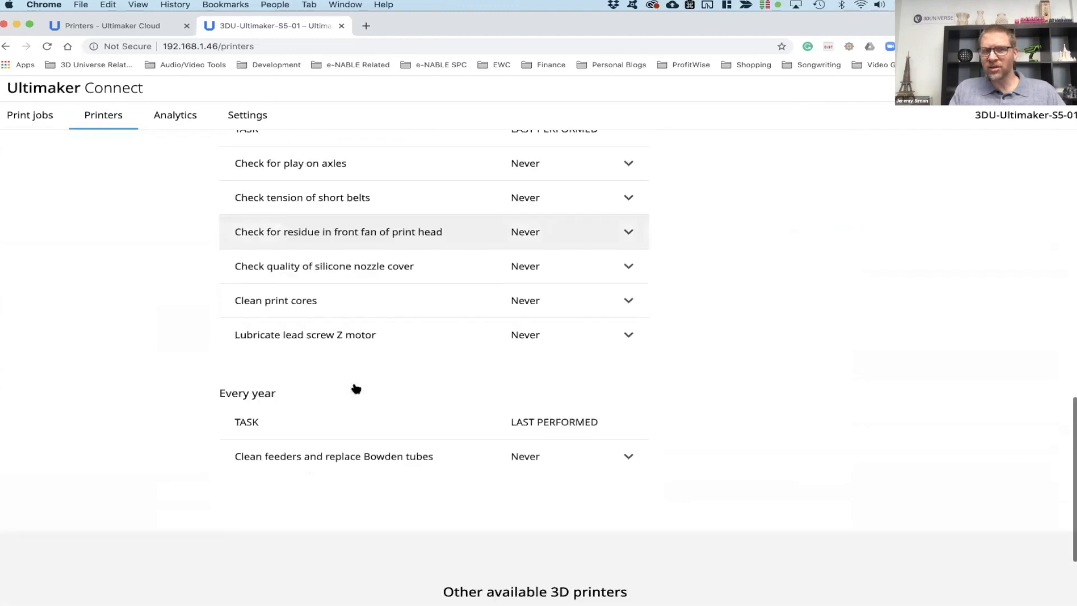
scroll(356, 388, down, 1)
scroll(356, 387, up, 5)
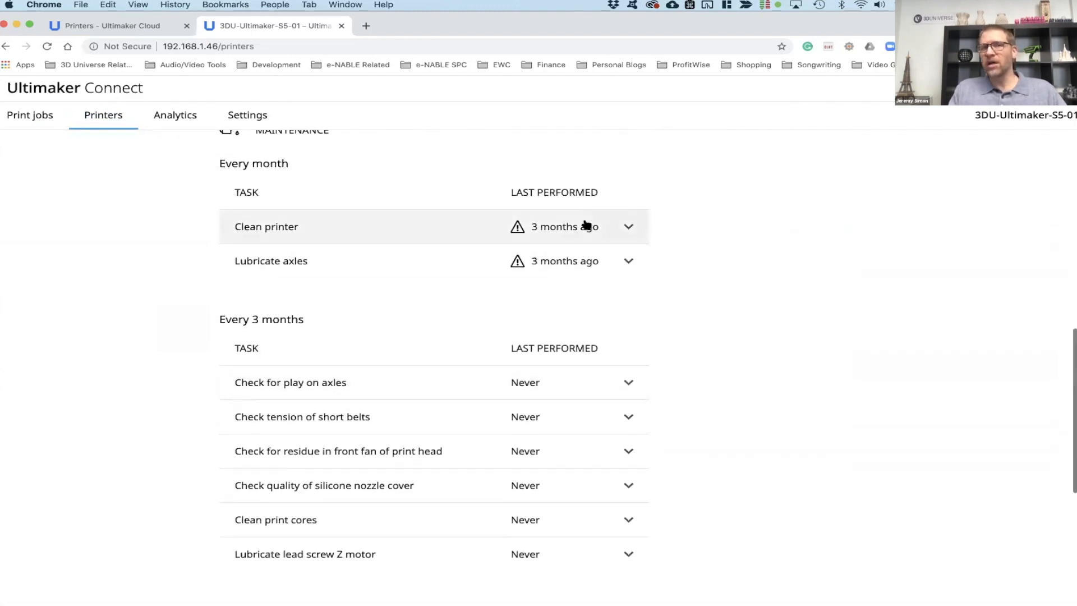
- Mark the monthly Clean printer and Lubricate axles maintenance tasks of 3DU-Ultimaker-S3-01 as performed today
click(625, 228)
click(590, 278)
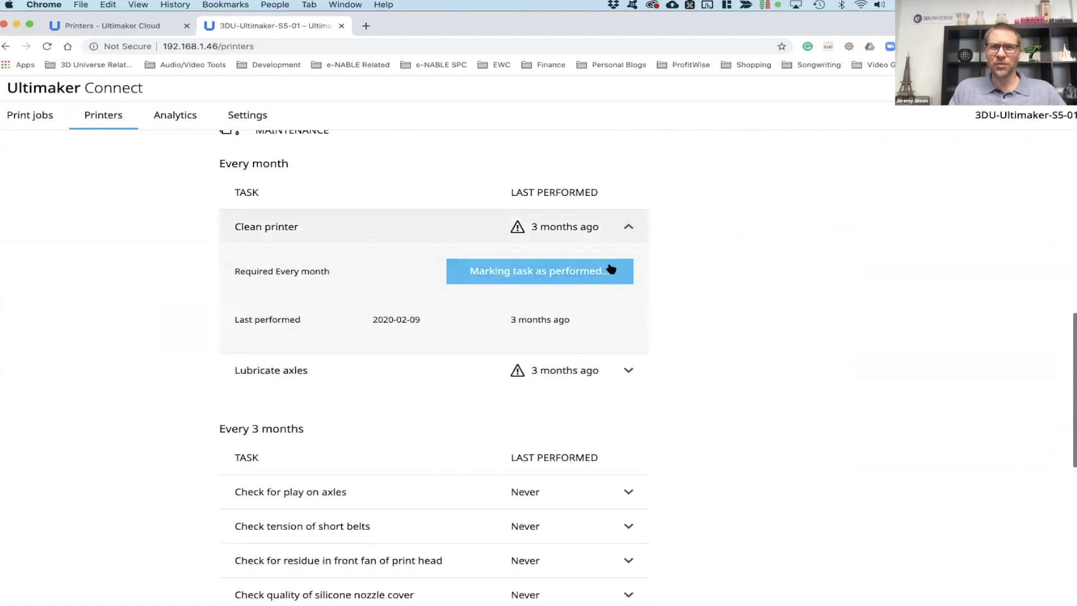
click(616, 369)
click(586, 417)
click(601, 413)
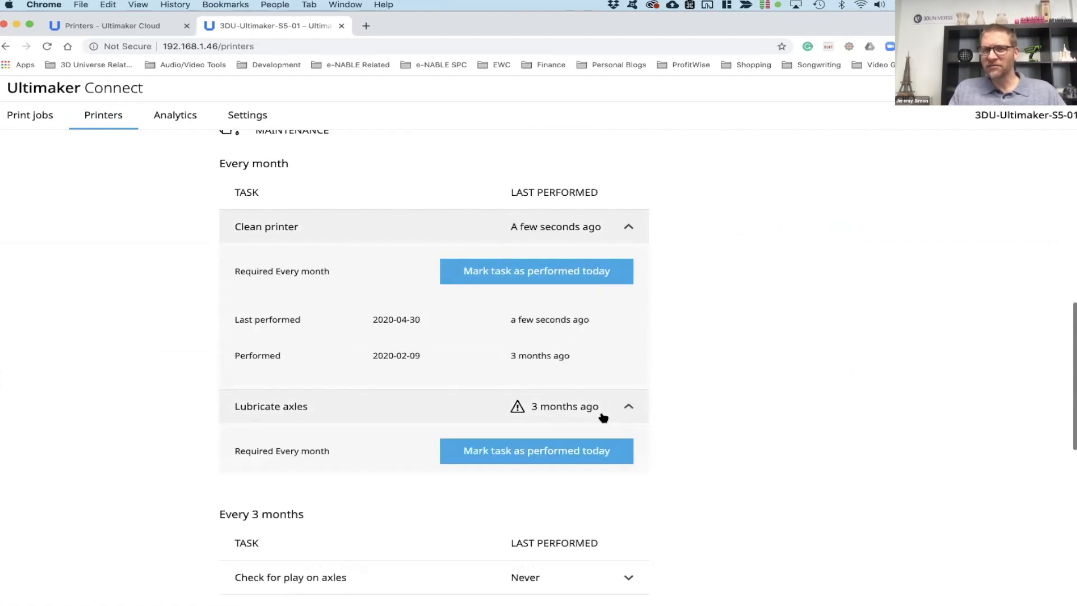
click(577, 450)
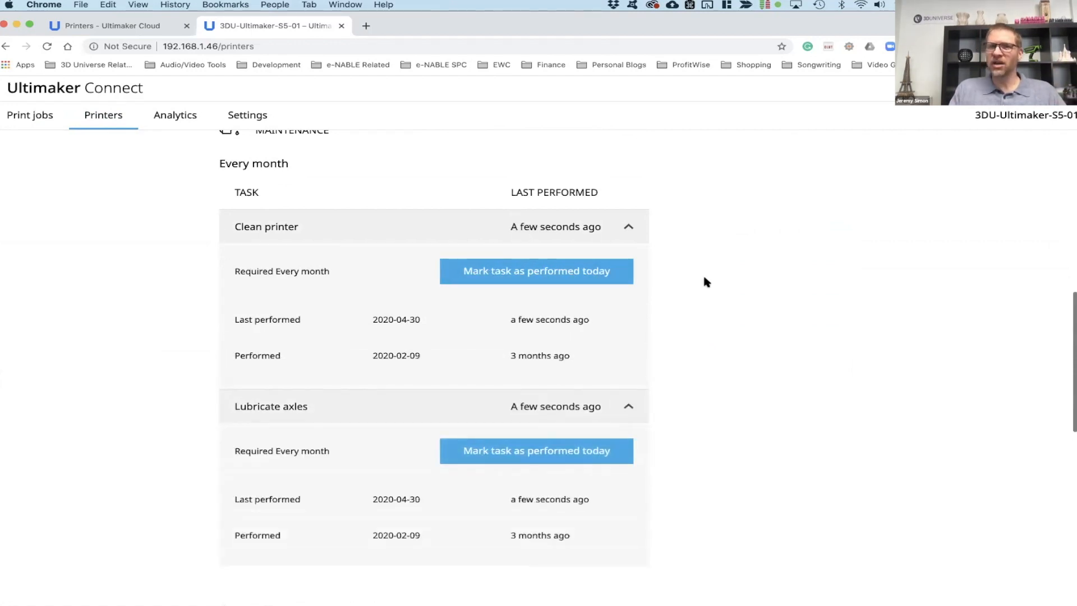
scroll(704, 281, down, 2)
scroll(705, 281, up, 1)
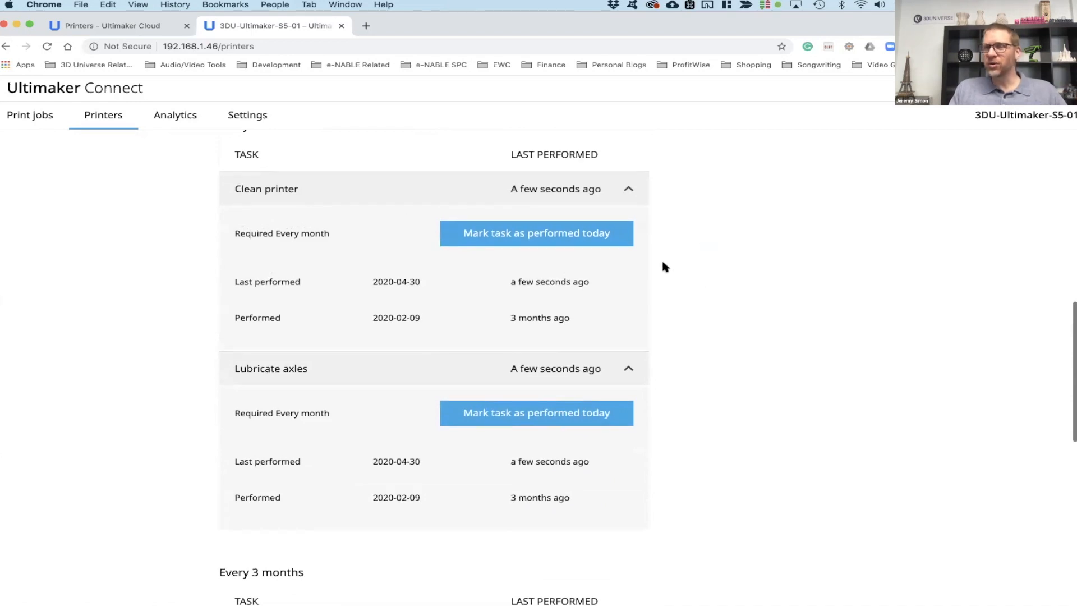
- Return to the printer overview in Ultimaker Connect and switch to the Ultimaker Cloud printers page
scroll(666, 283, up, 10)
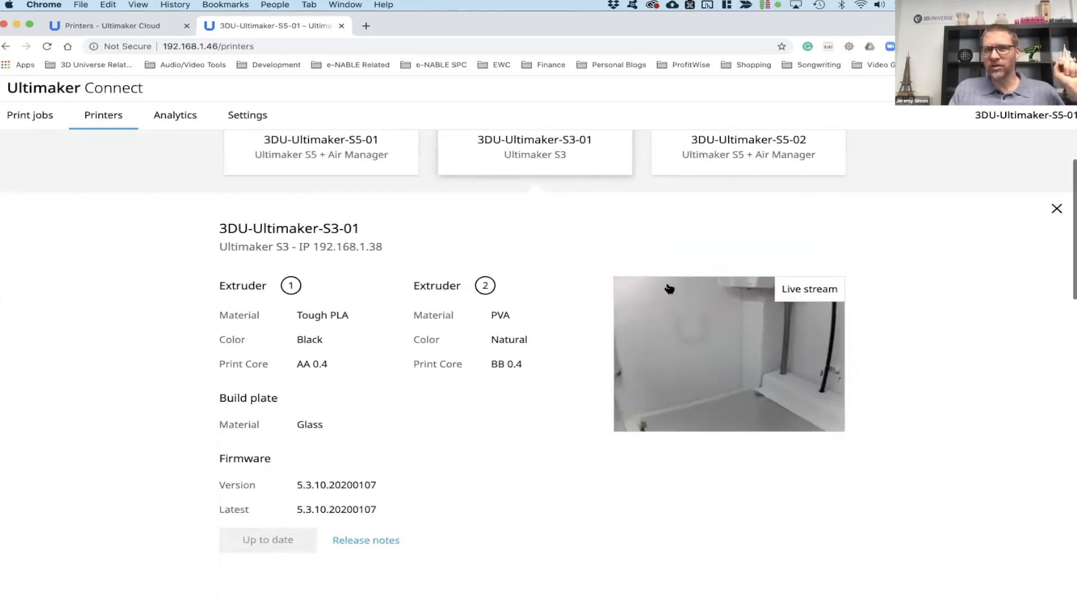
scroll(666, 270, up, 4)
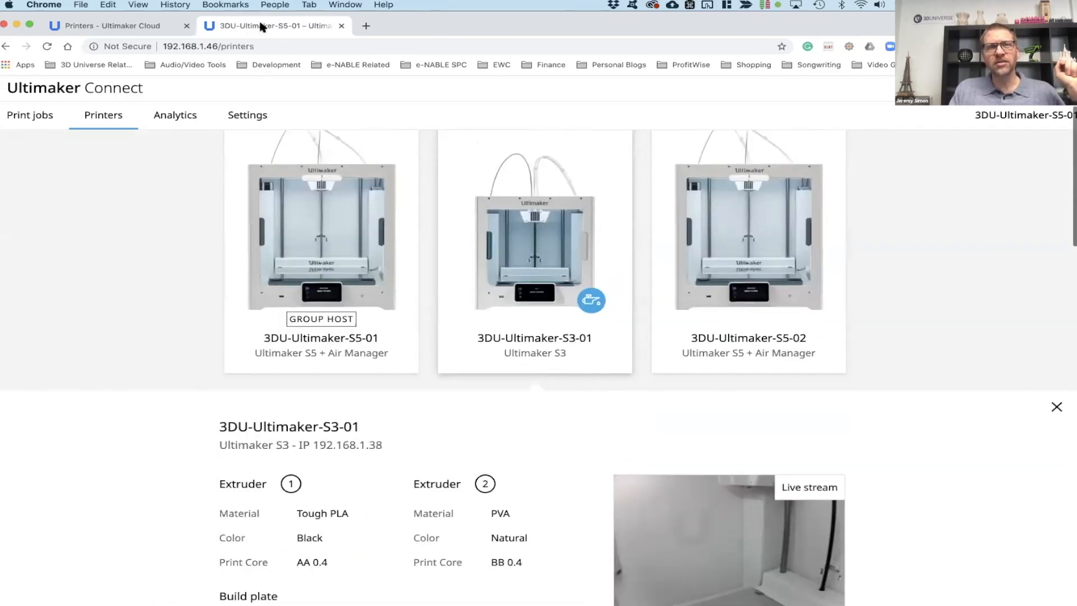
click(129, 29)
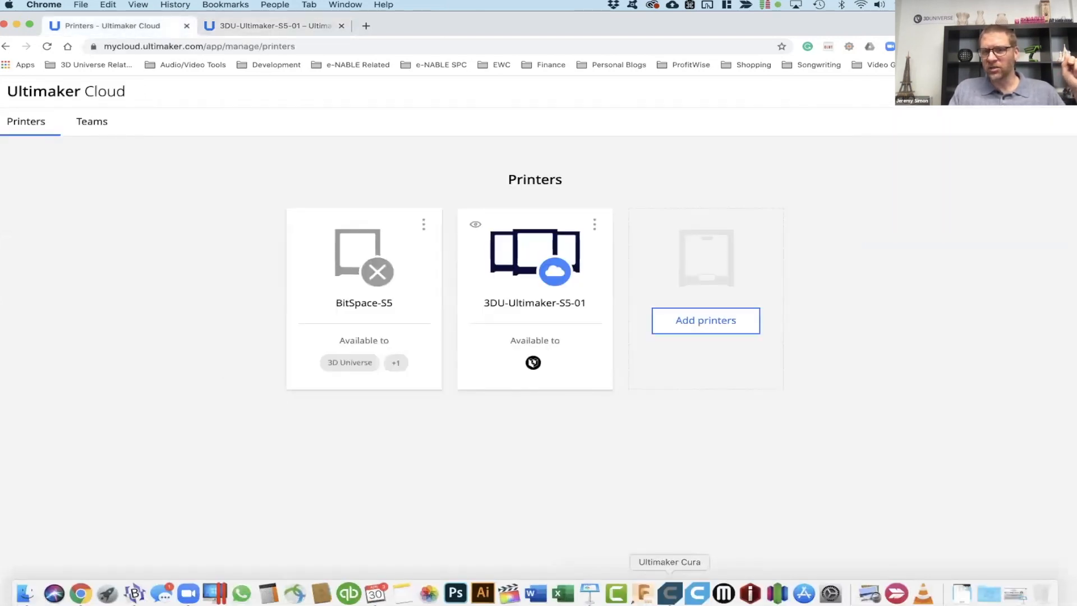
- Check the signed-in account in Ultimaker Cura, and check the matching account details in Ultimaker Cloud in Chrome
click(670, 593)
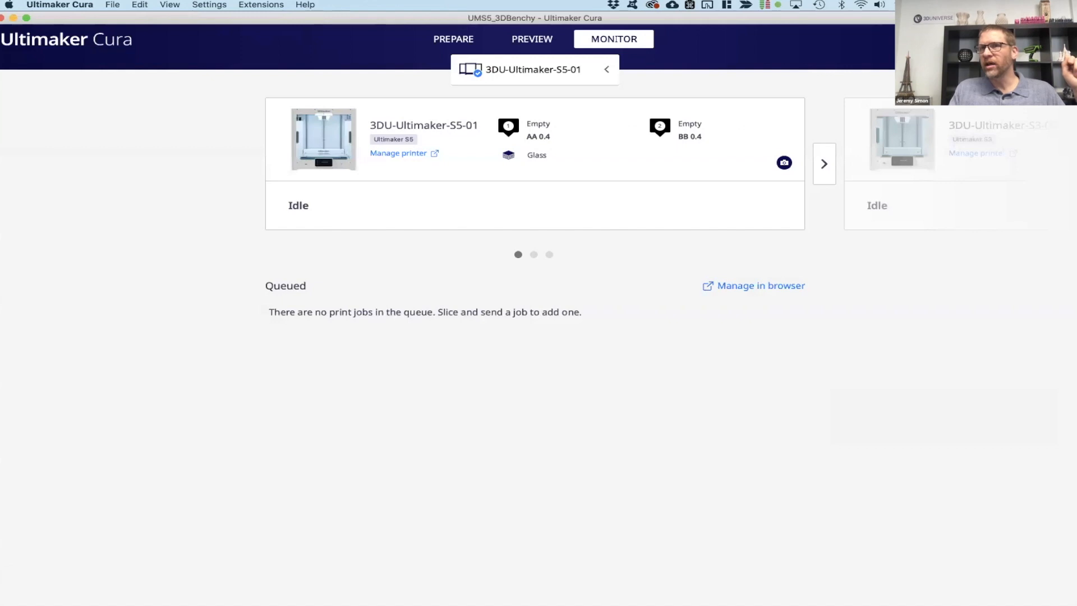
click(987, 40)
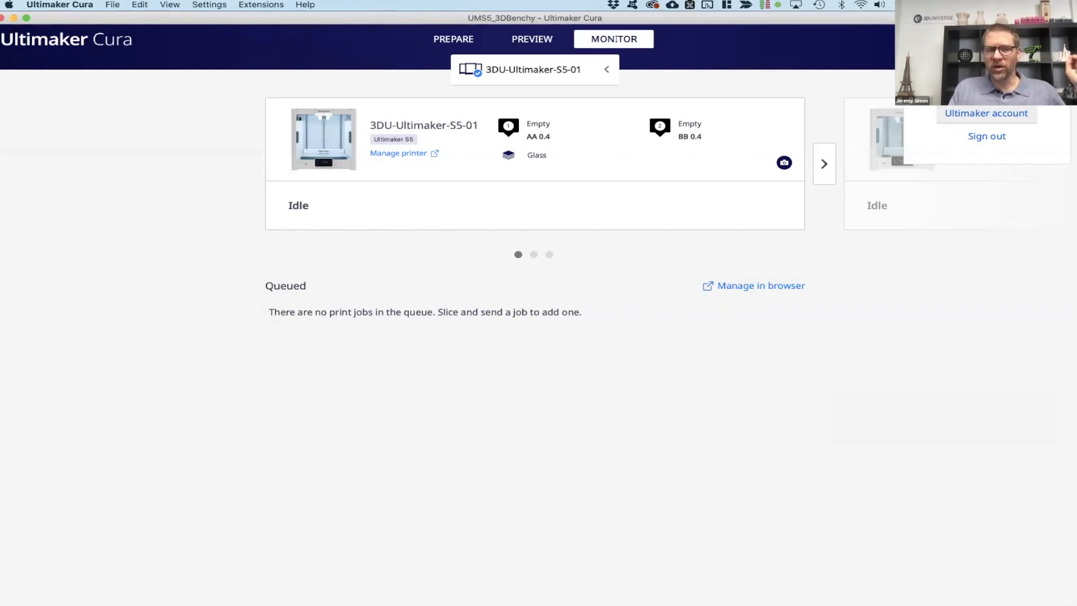
click(82, 593)
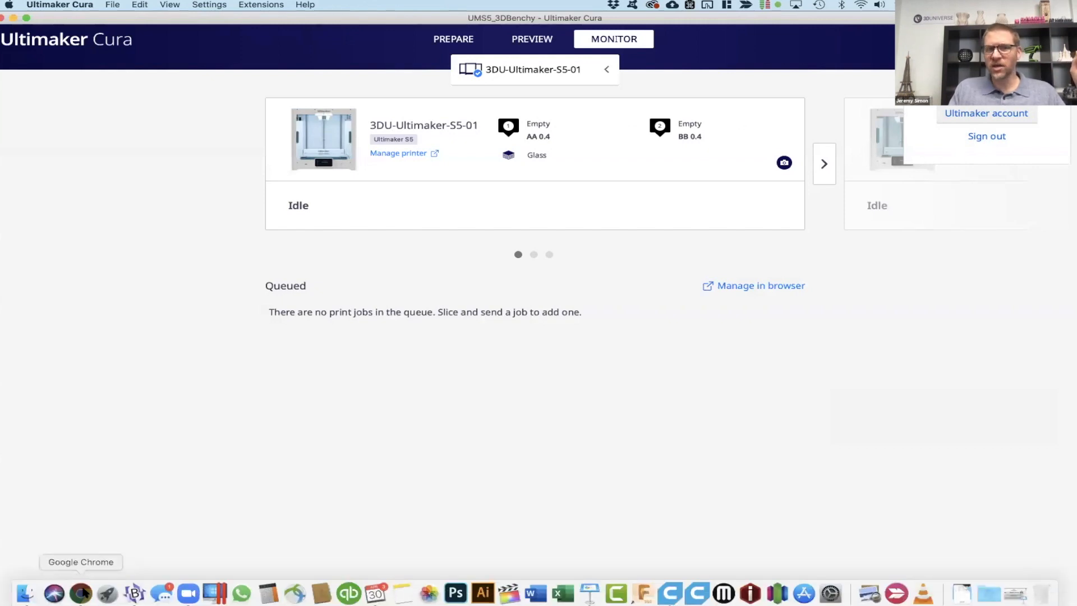
click(1055, 92)
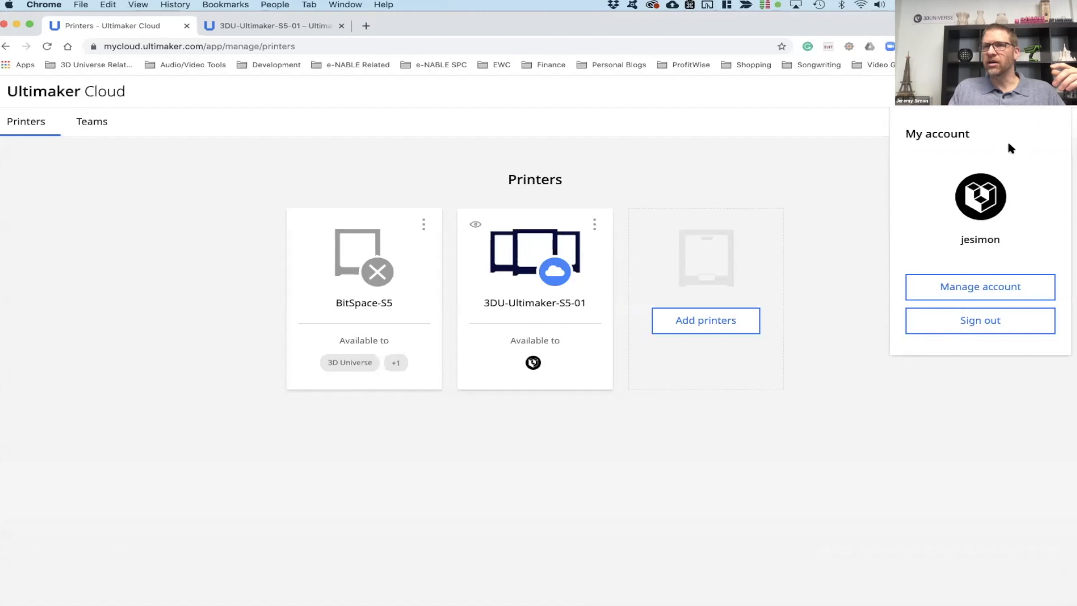
- Look over the available Ultimaker services and the cloud-connected printers, and open the Teams page
click(1015, 92)
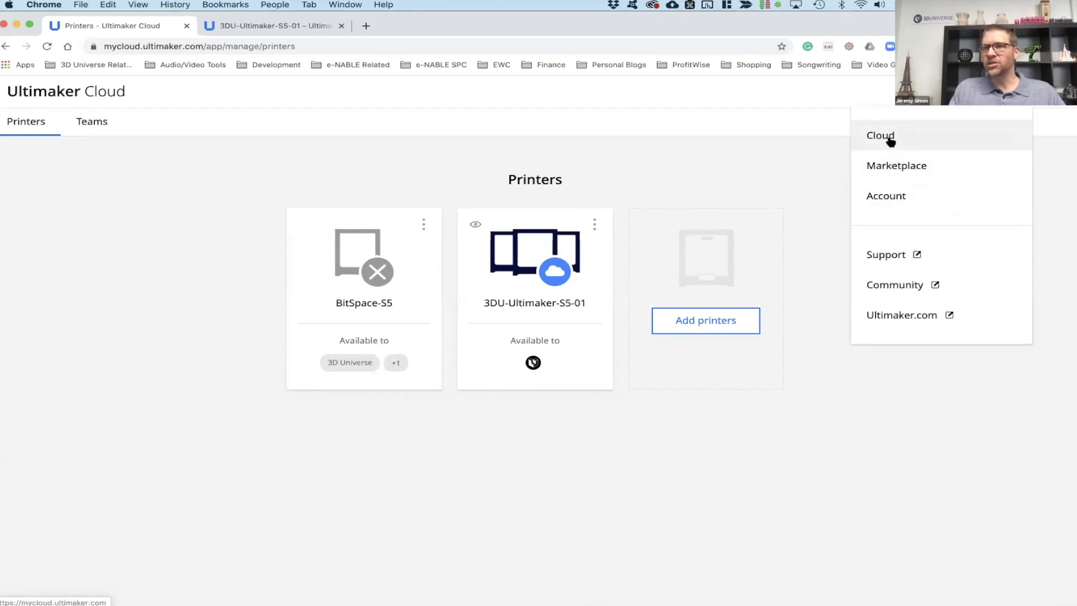
click(711, 178)
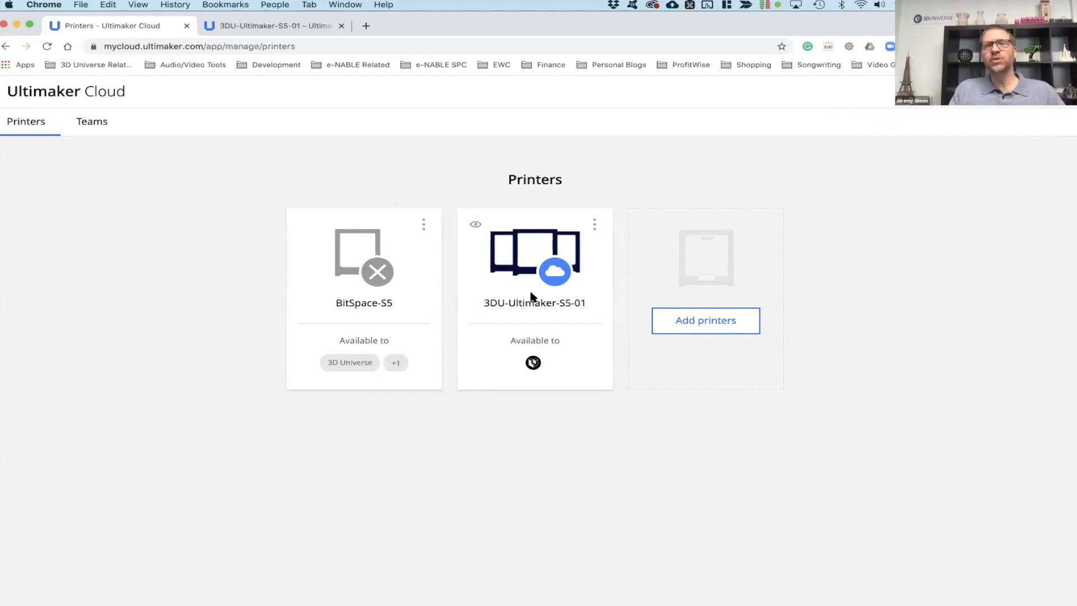
click(90, 121)
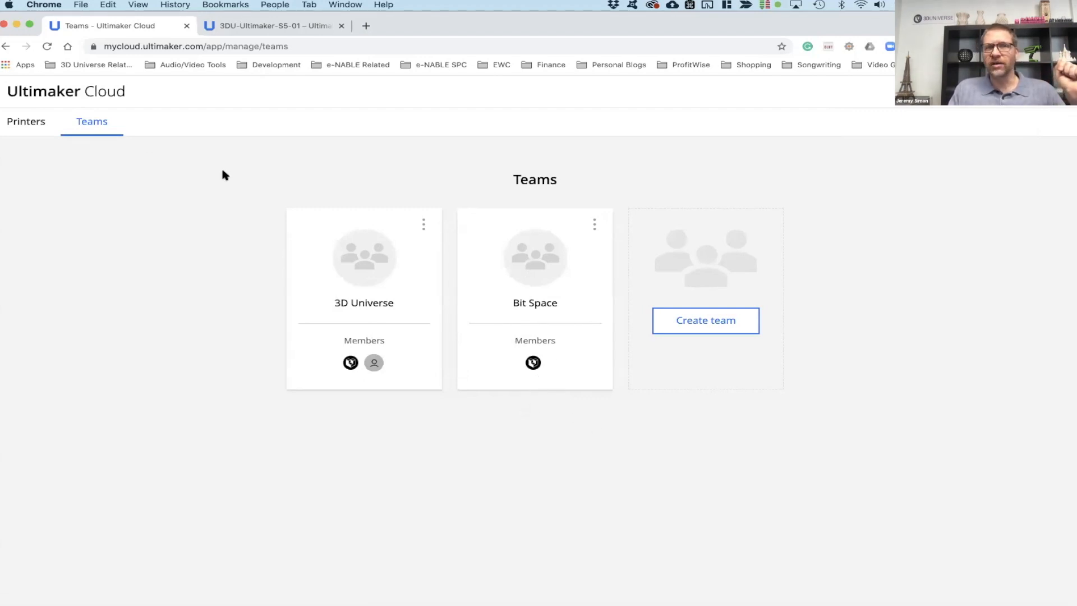
- Switch to Ultimaker Cura, return to the Prepare stage and delete the 3DBenchy model from the build plate
click(670, 593)
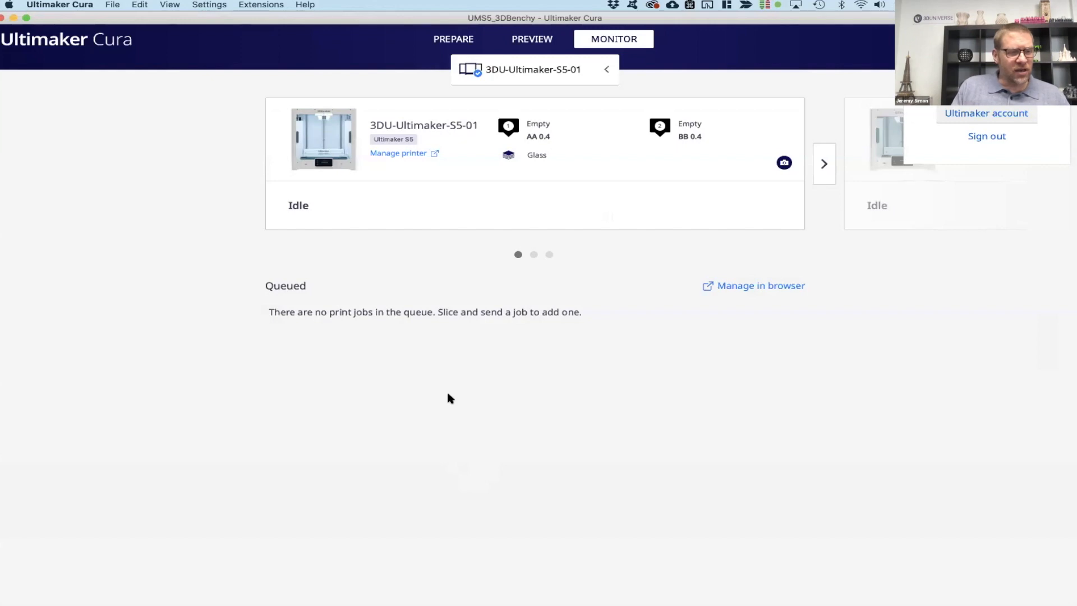
click(461, 39)
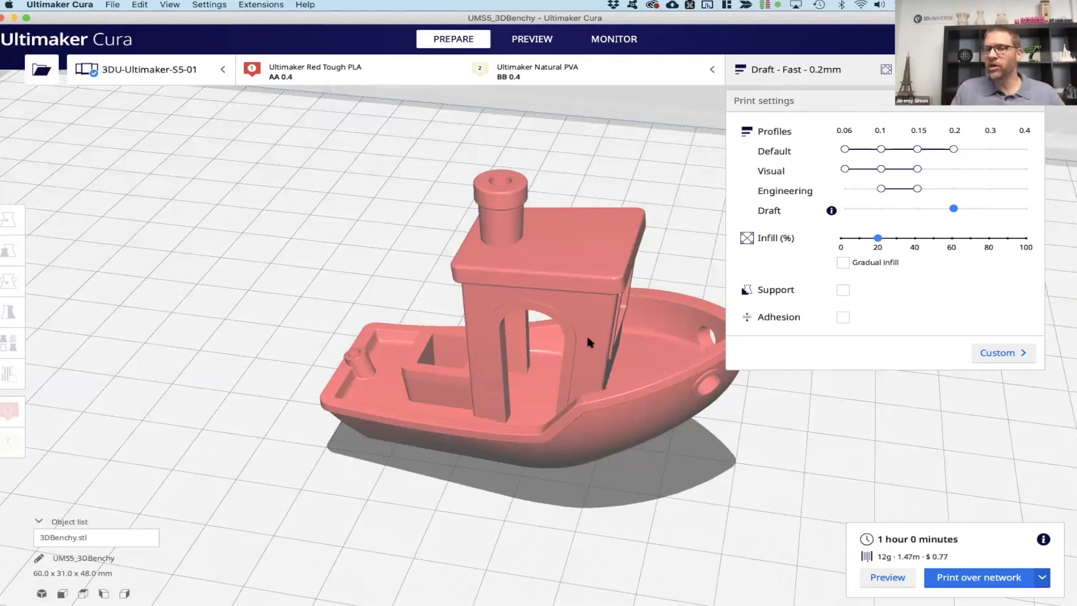
click(588, 359)
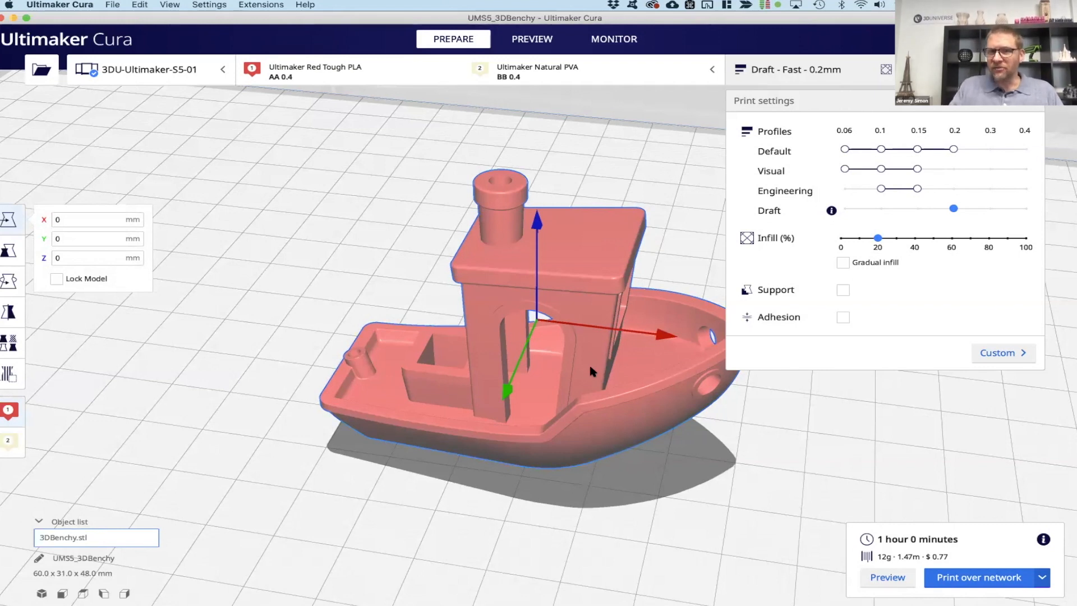
right_click(588, 362)
click(617, 386)
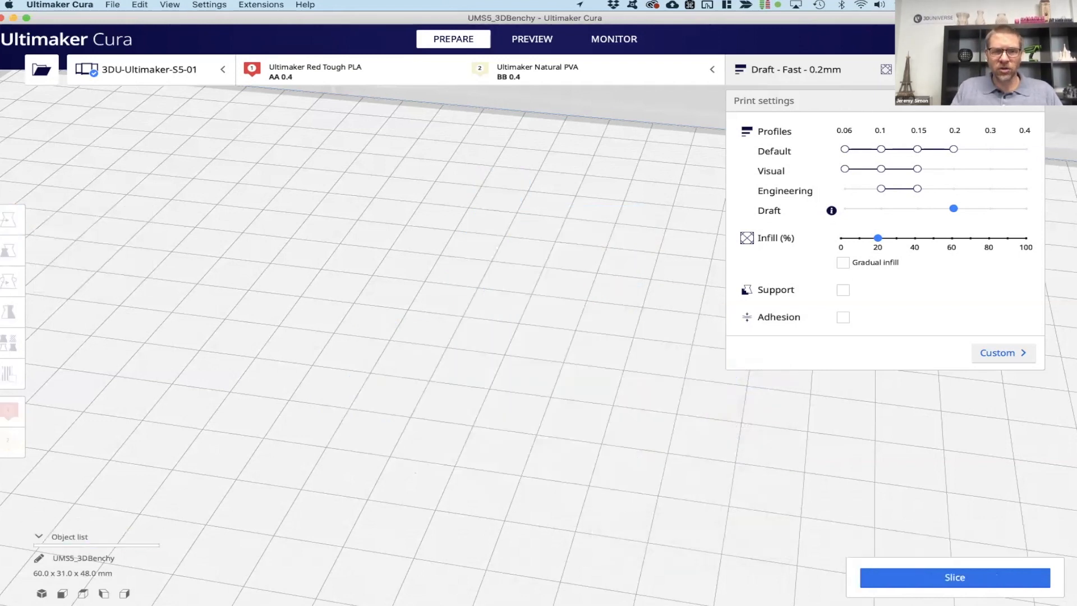
- Import the two 3DBenchy Dualprint STL files, the Gunwale and the Hull parts, from the STL Files folder in Finder into Cura
click(25, 593)
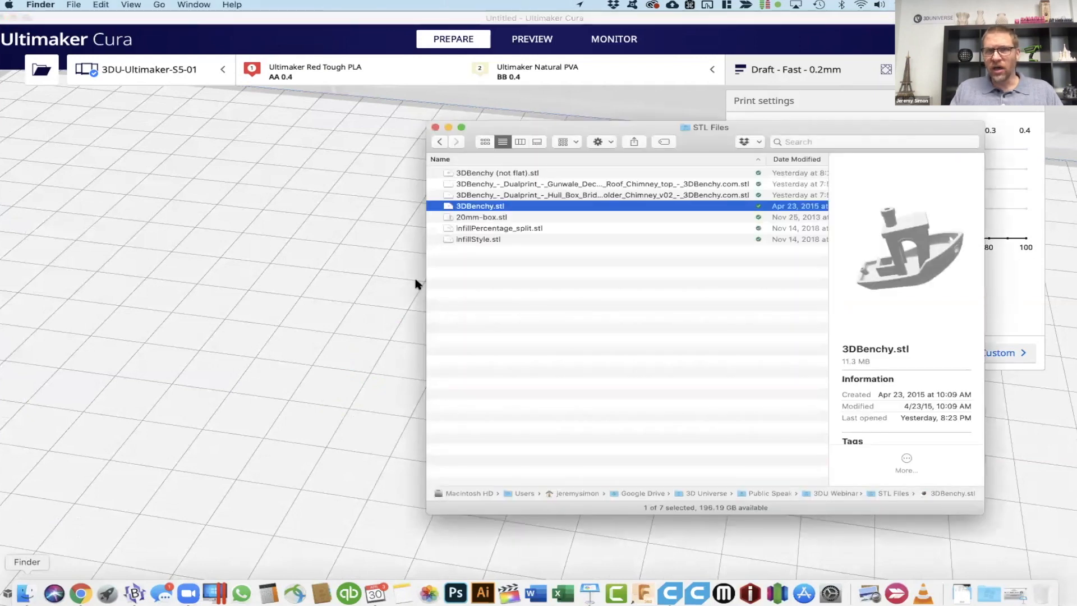
click(532, 185)
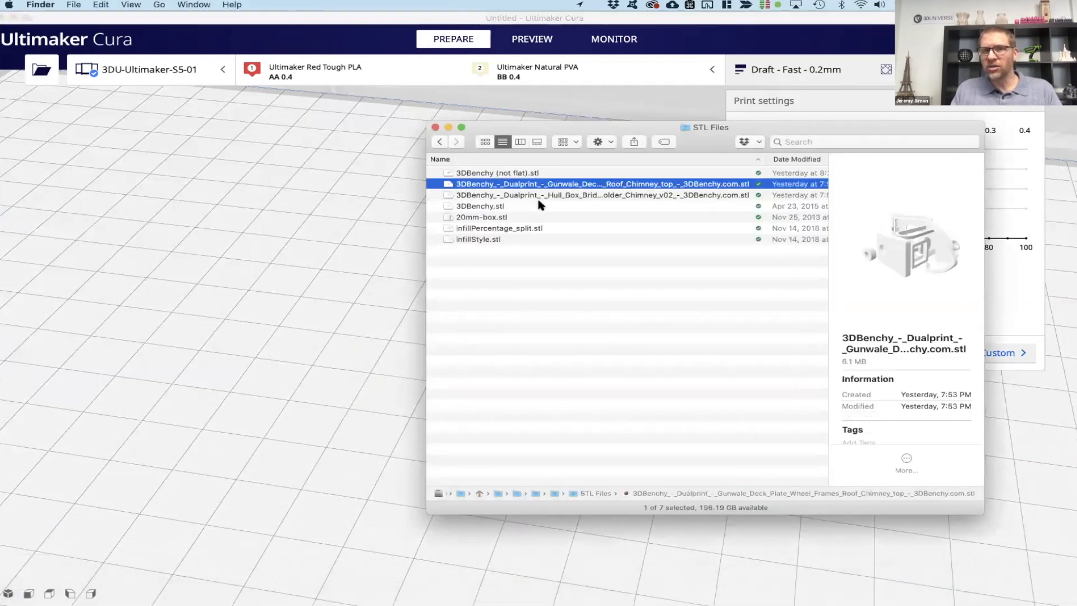
shift+click(539, 196)
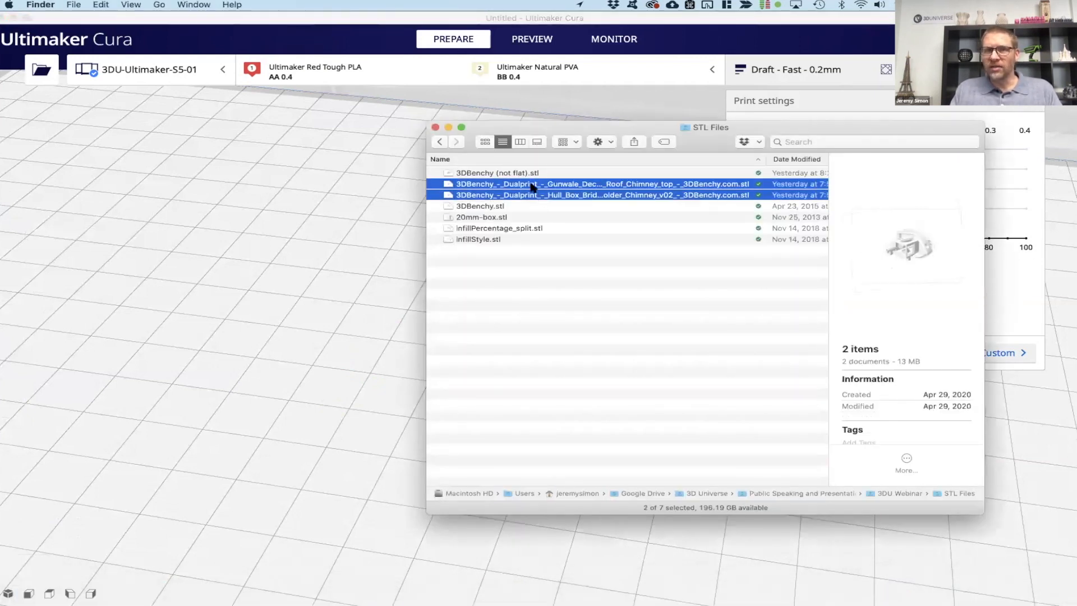
drag(526, 195, 149, 281)
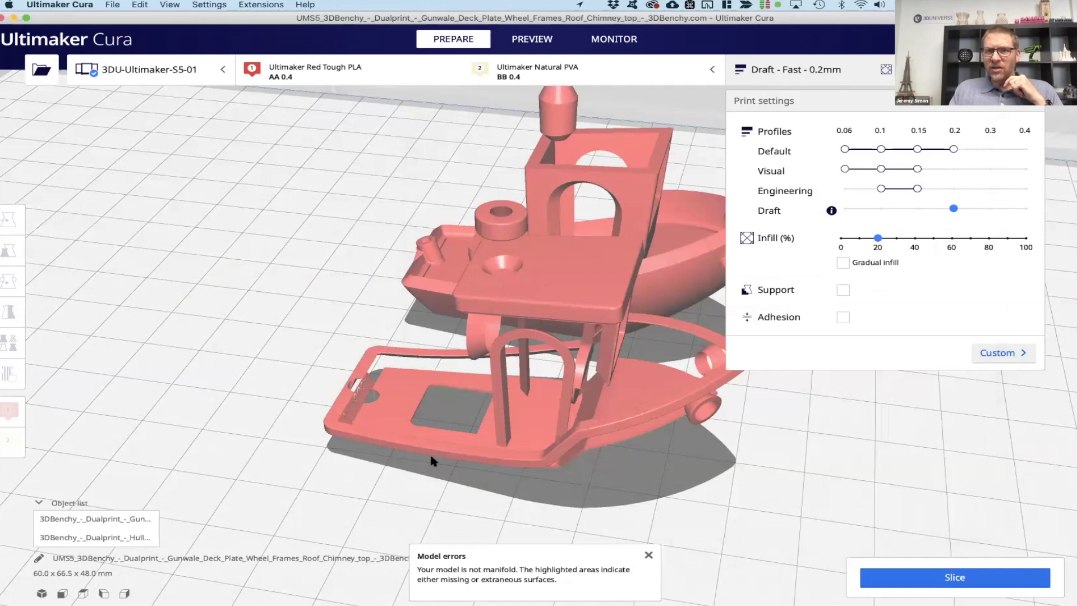
- Inspect the two dual-print parts from the bow side, selecting the hull part and then the gunwale part
right_drag(431, 456, 323, 343)
click(540, 336)
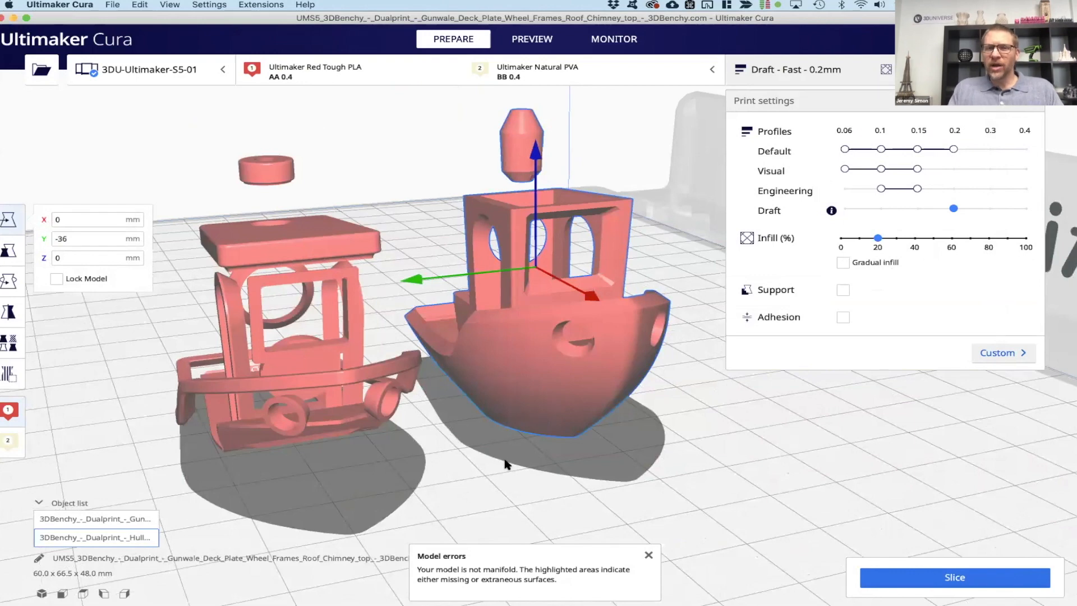
middle_drag(505, 460, 529, 455)
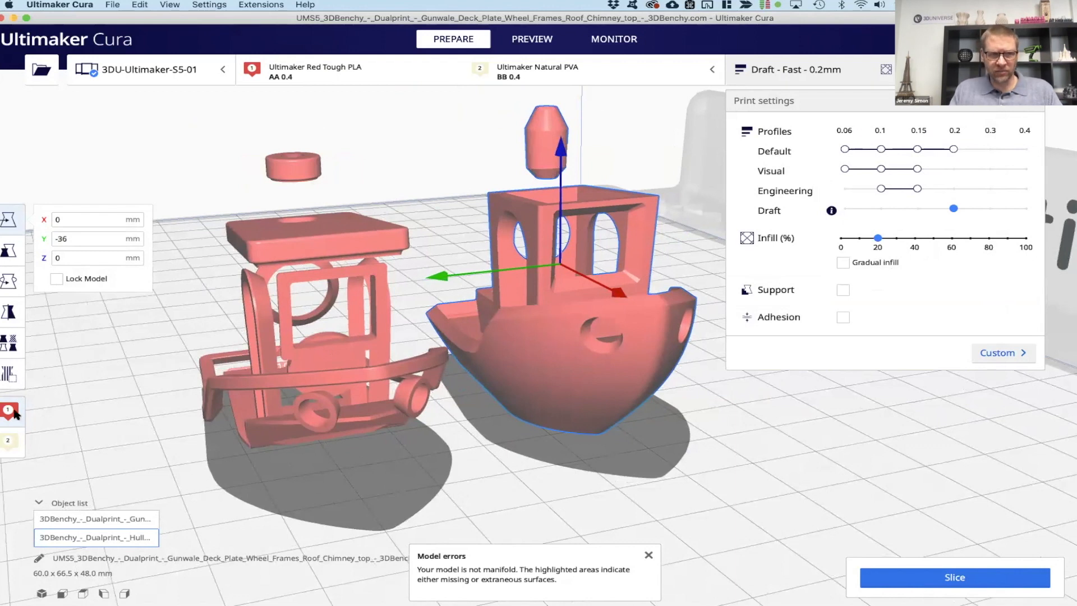
click(312, 354)
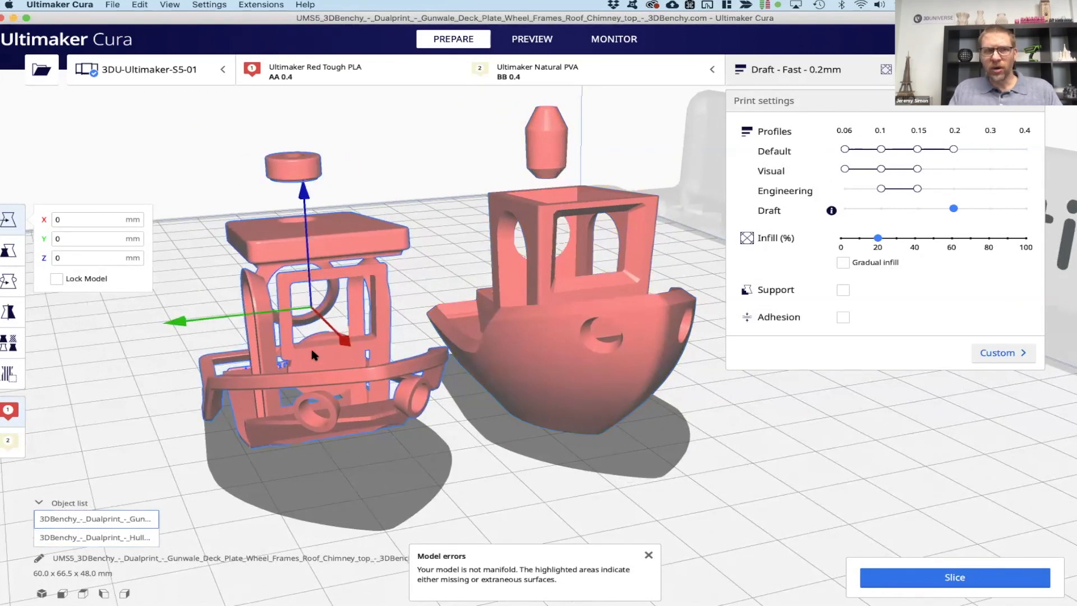
- Open the custom printer configuration and set the print core of extruder 2 to AA 0.4
click(429, 72)
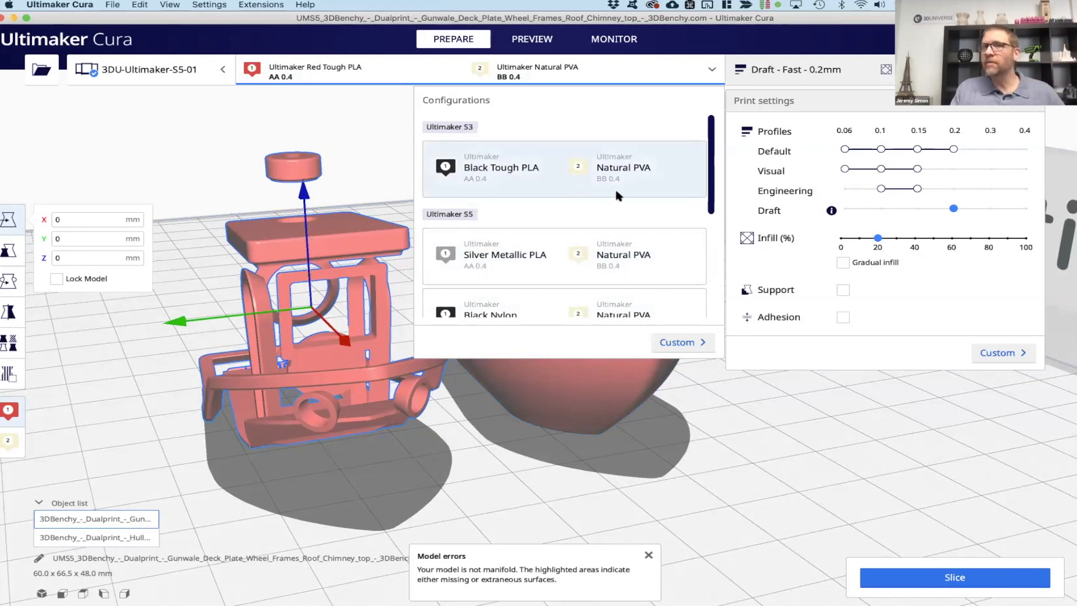
click(677, 343)
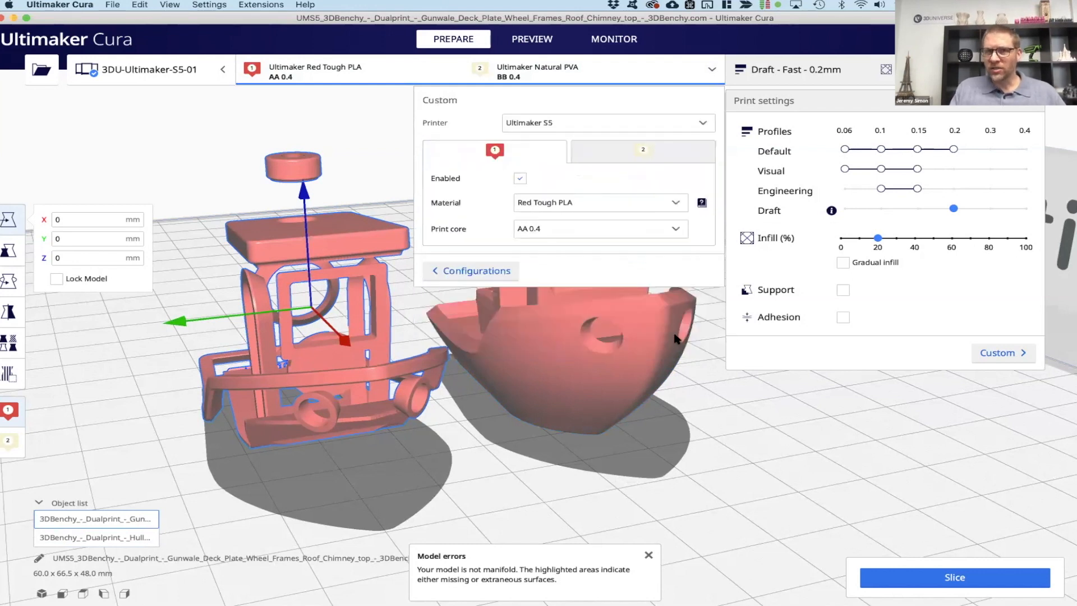
click(596, 156)
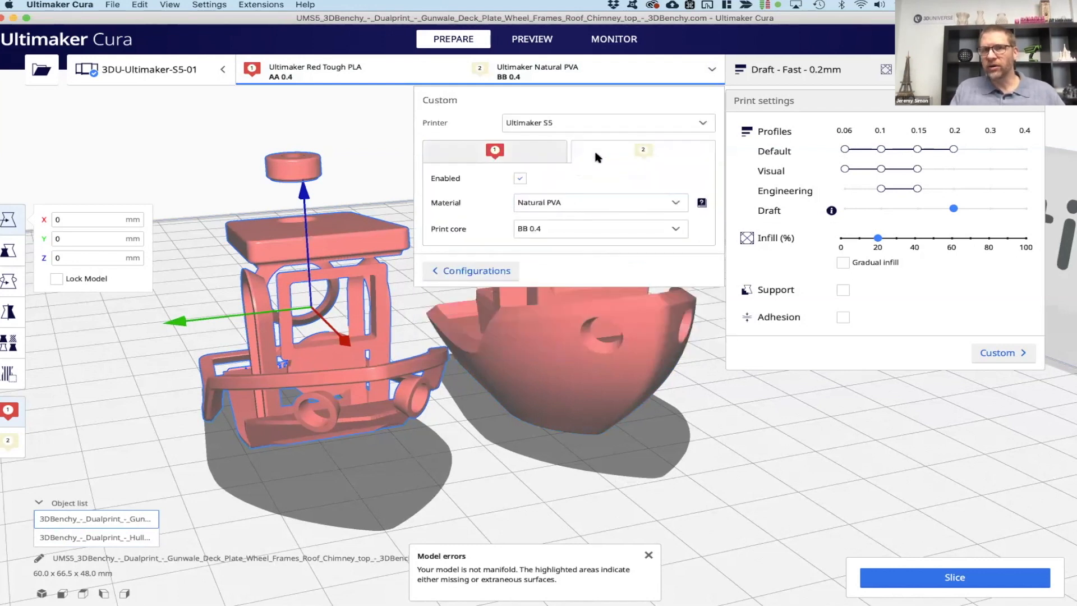
click(558, 229)
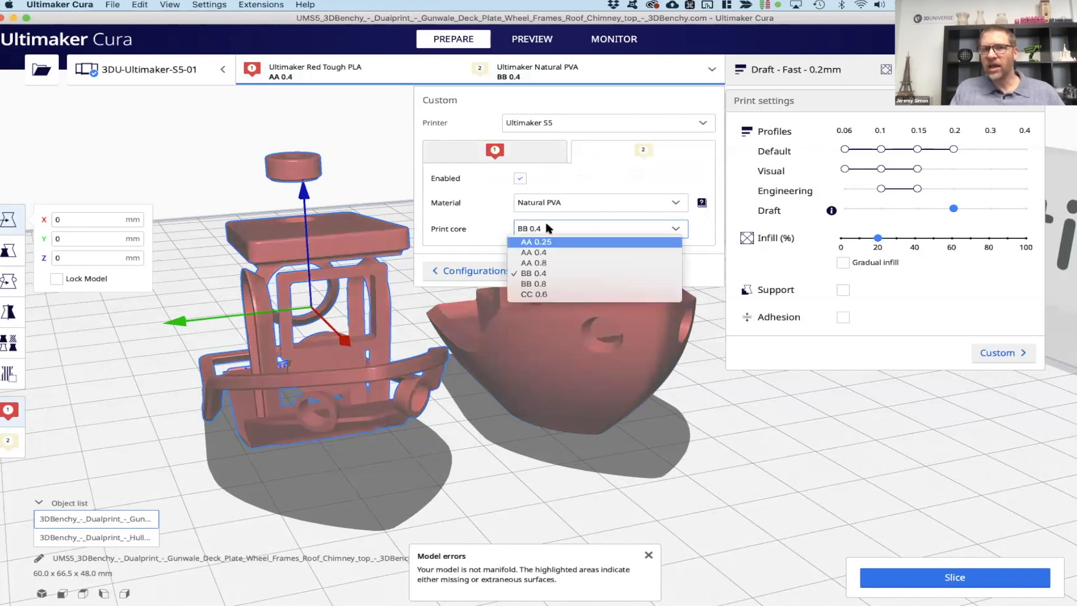
click(545, 253)
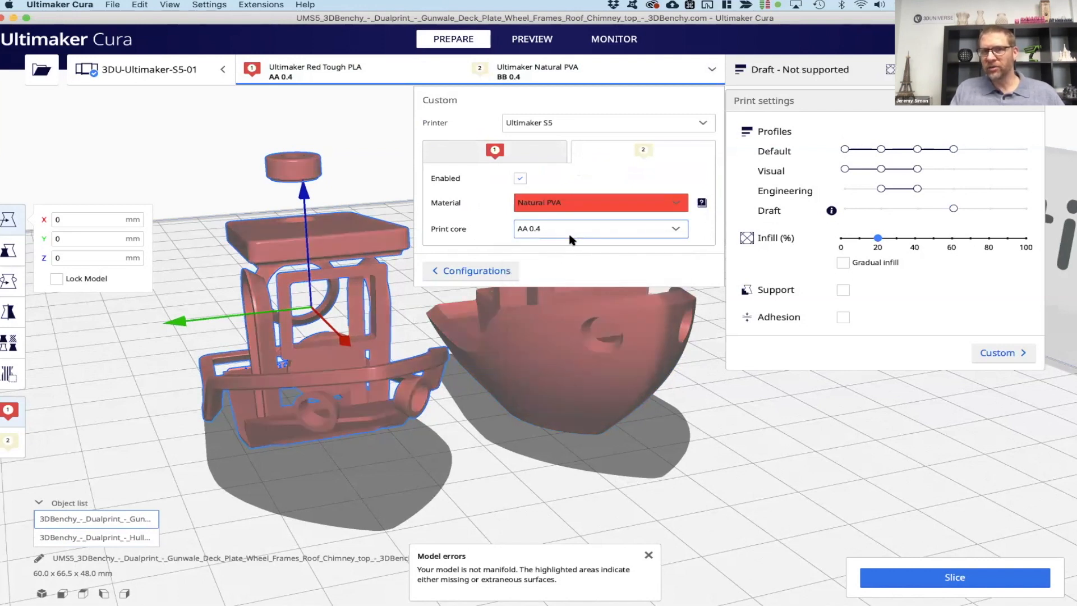
- Set the material of extruder 2 to Ultimaker Green Tough PLA and close the configuration
click(582, 204)
click(492, 197)
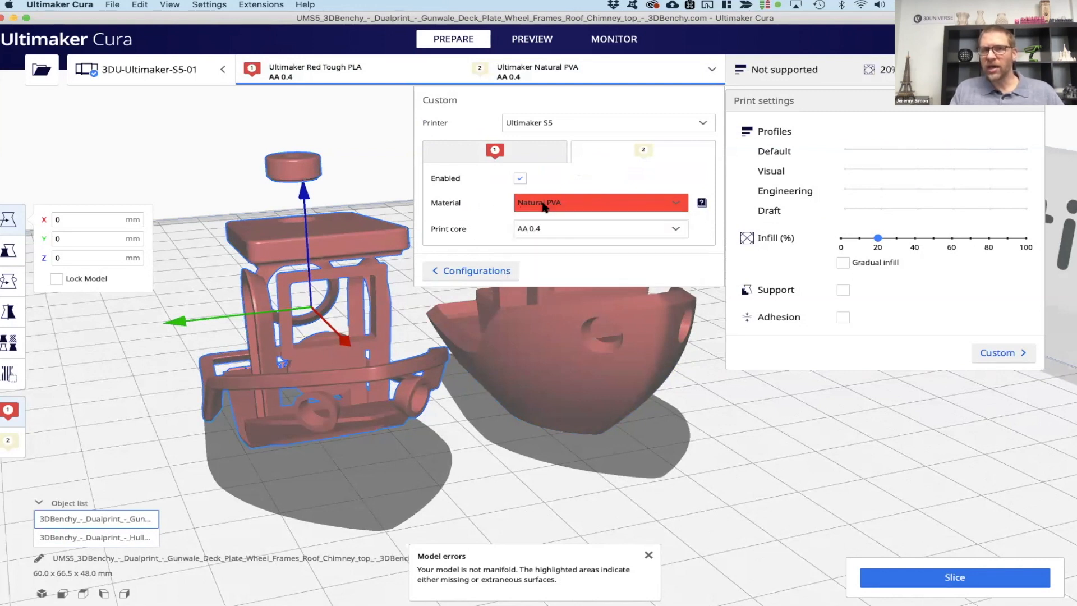
click(542, 204)
mouse_move(590, 246)
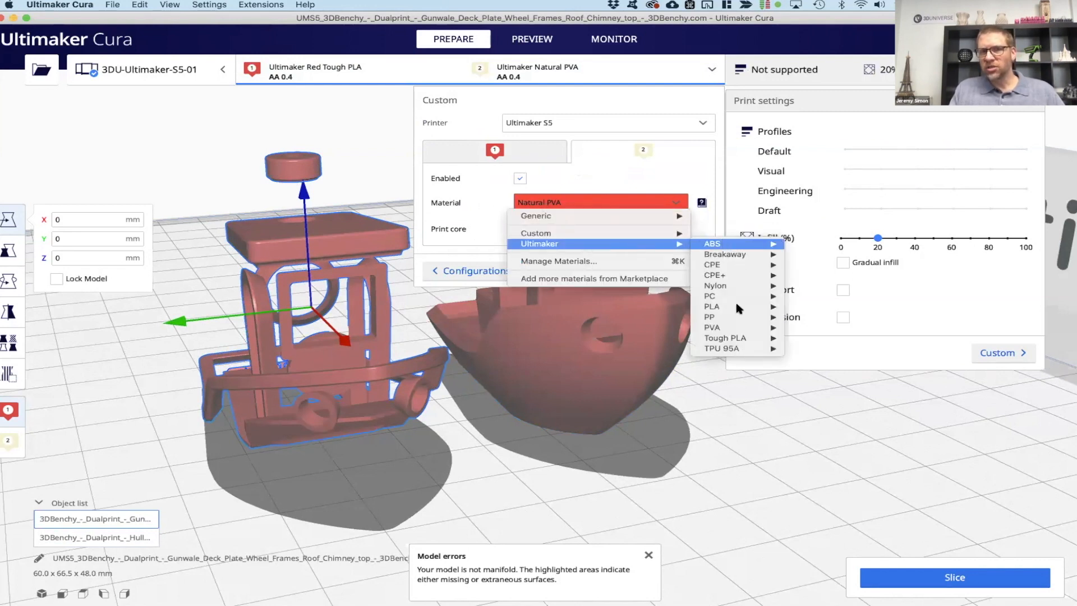
mouse_move(746, 339)
click(813, 349)
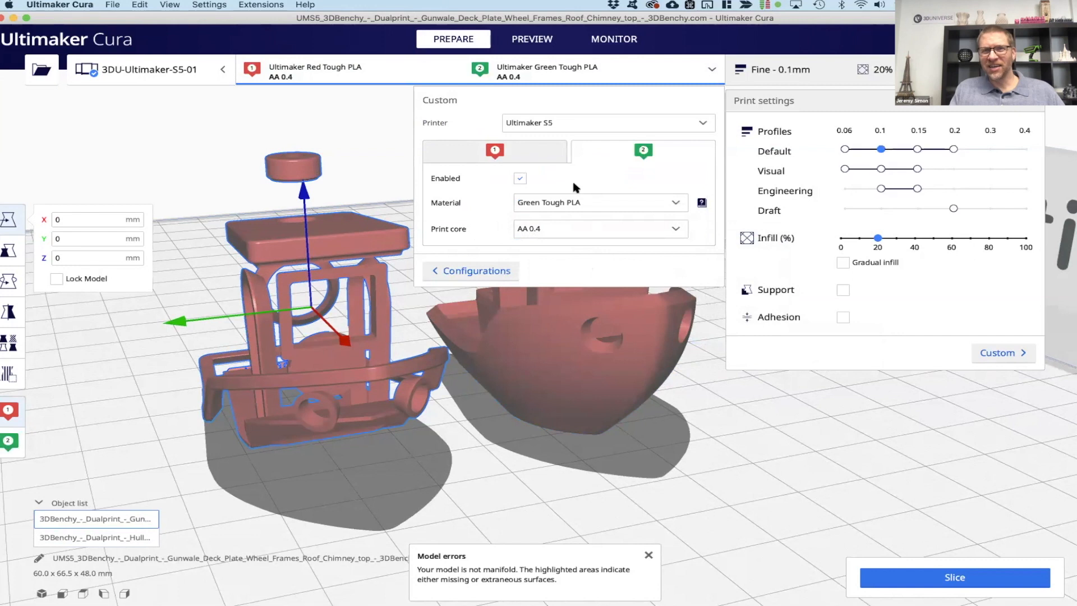
click(573, 349)
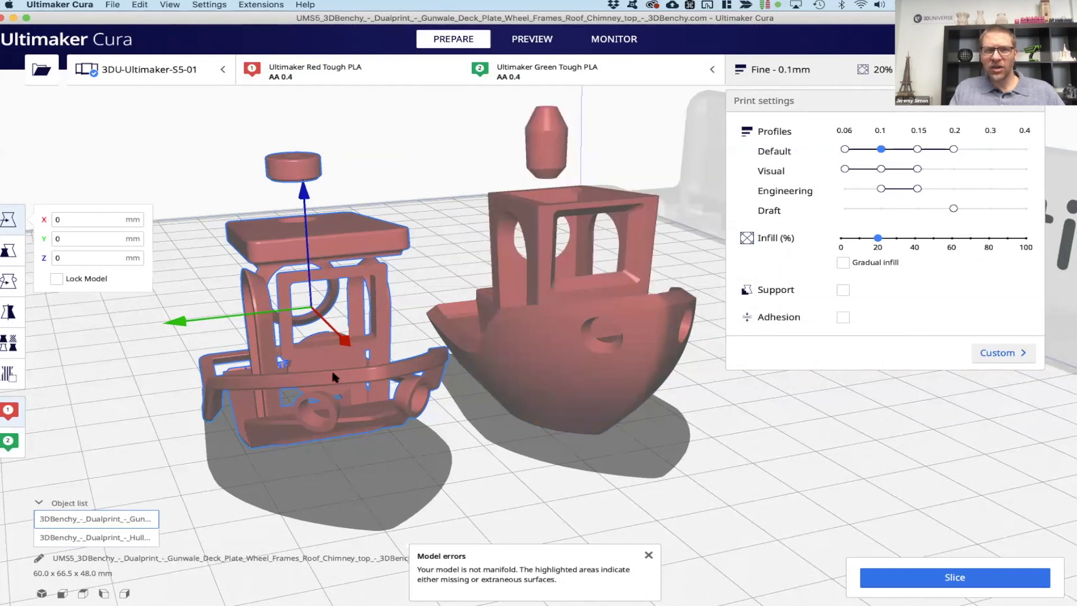
- Assign the gunwale part to extruder 2 and move it along Y to about -35.8 mm so it overlaps the hull
click(9, 442)
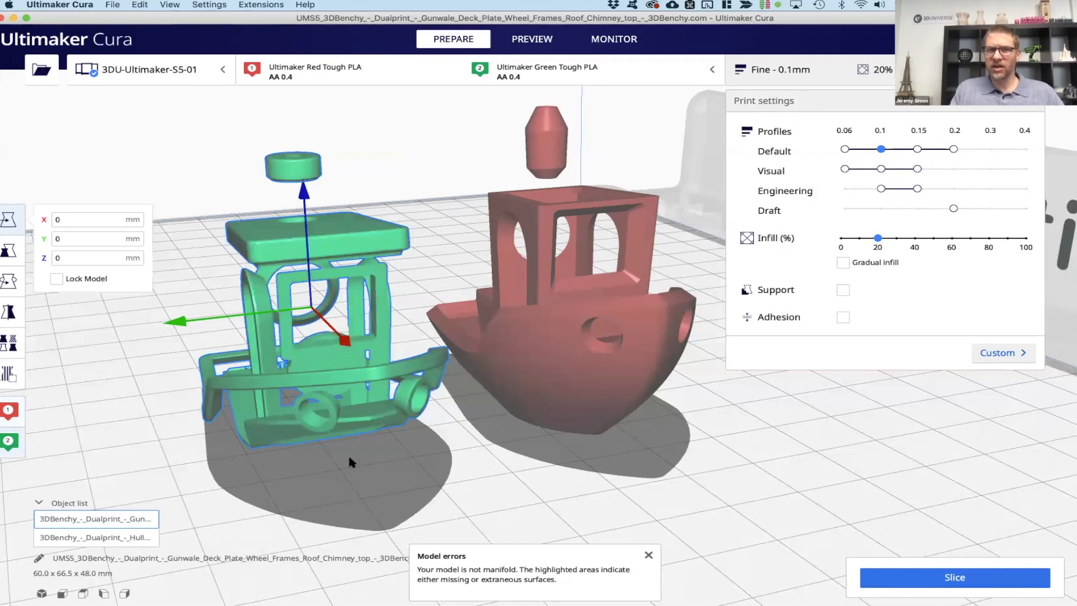
click(372, 466)
right_drag(572, 477, 358, 362)
click(282, 332)
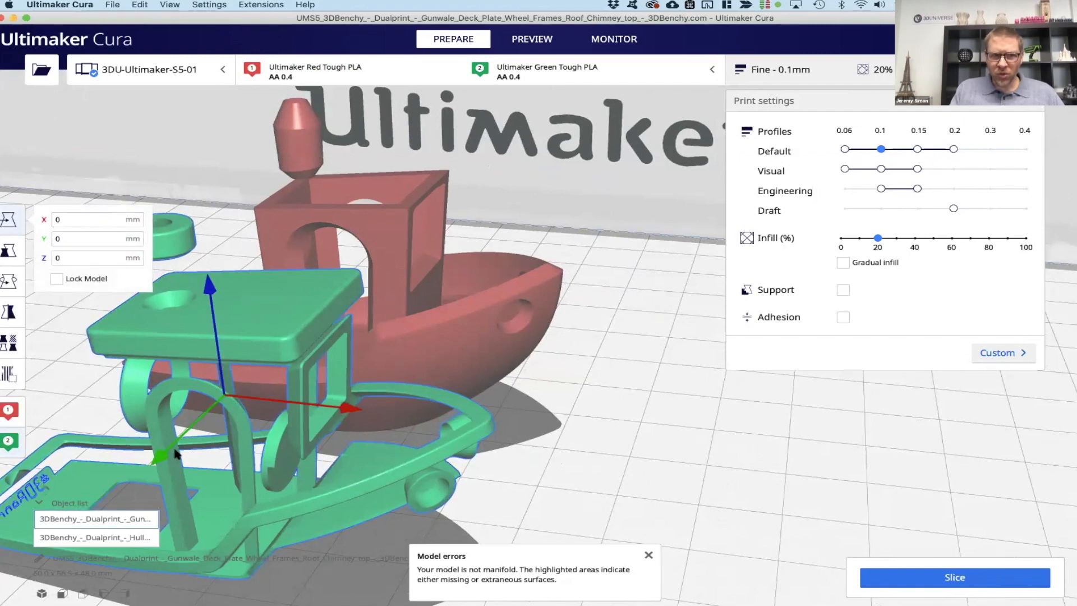
drag(171, 456, 264, 319)
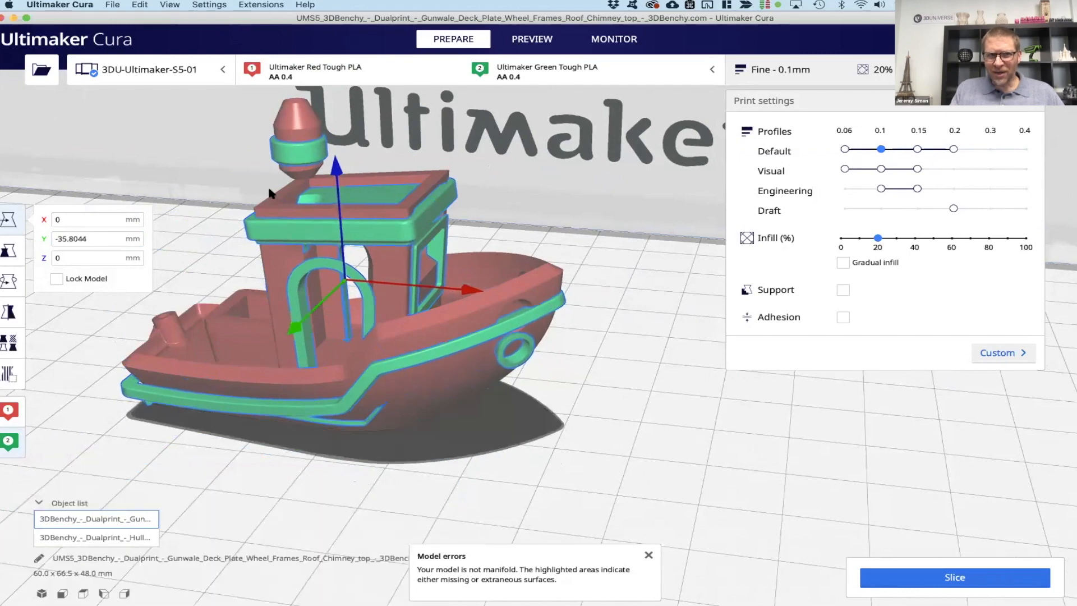
drag(338, 173, 330, 133)
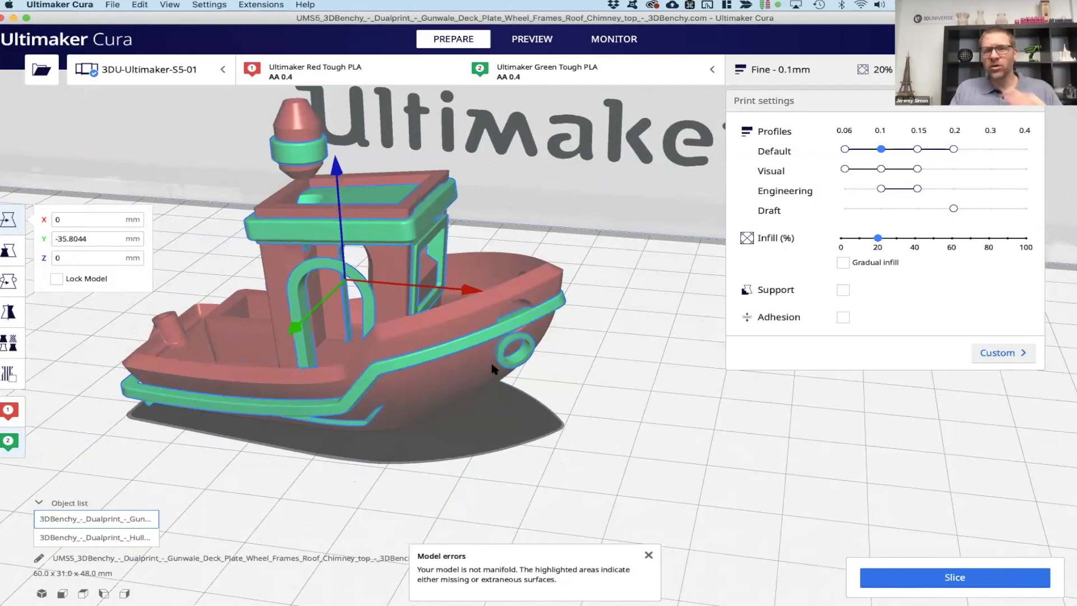
click(520, 398)
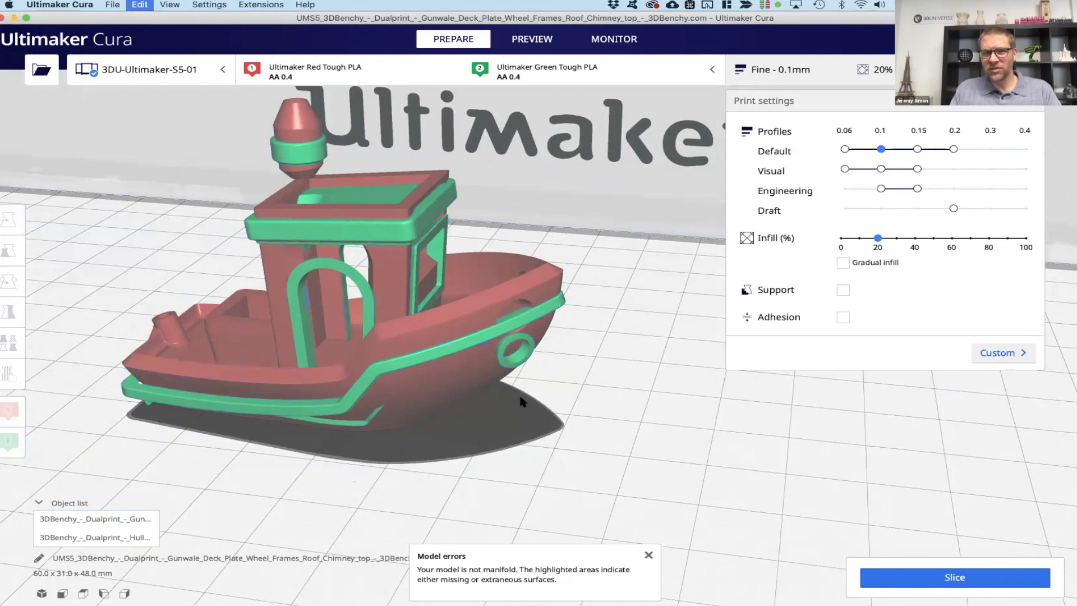
- Select both dual-print Benchy parts and merge them into one aligned model
click(521, 397)
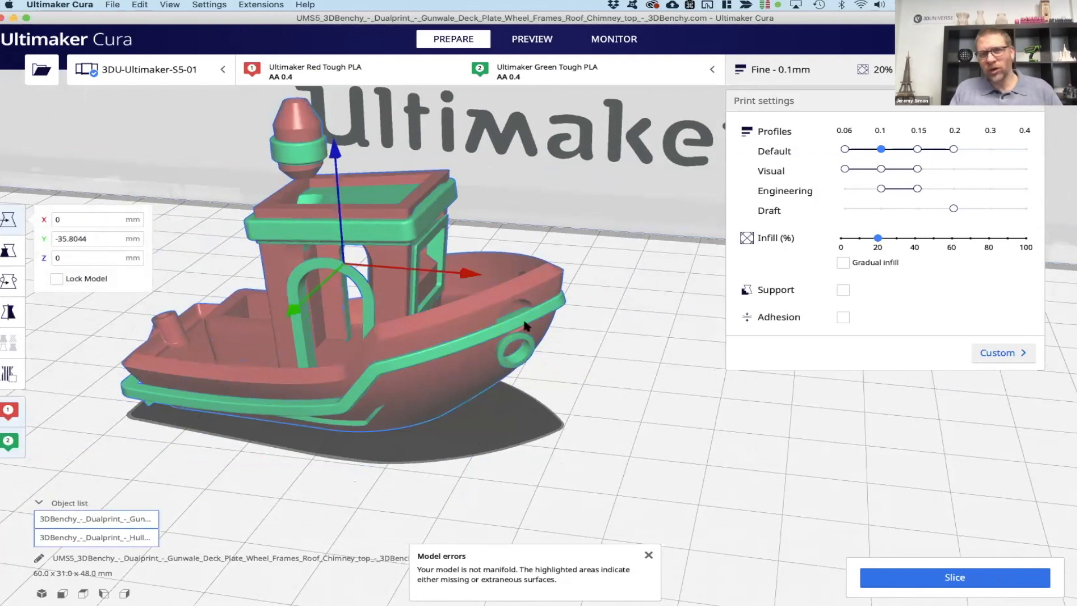
right_click(406, 356)
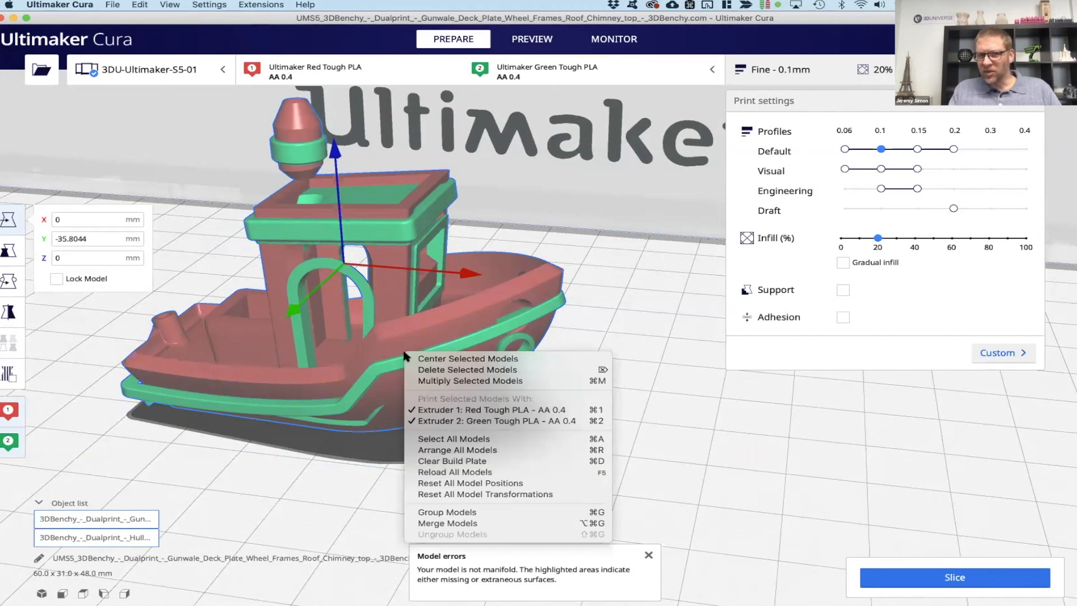
click(469, 524)
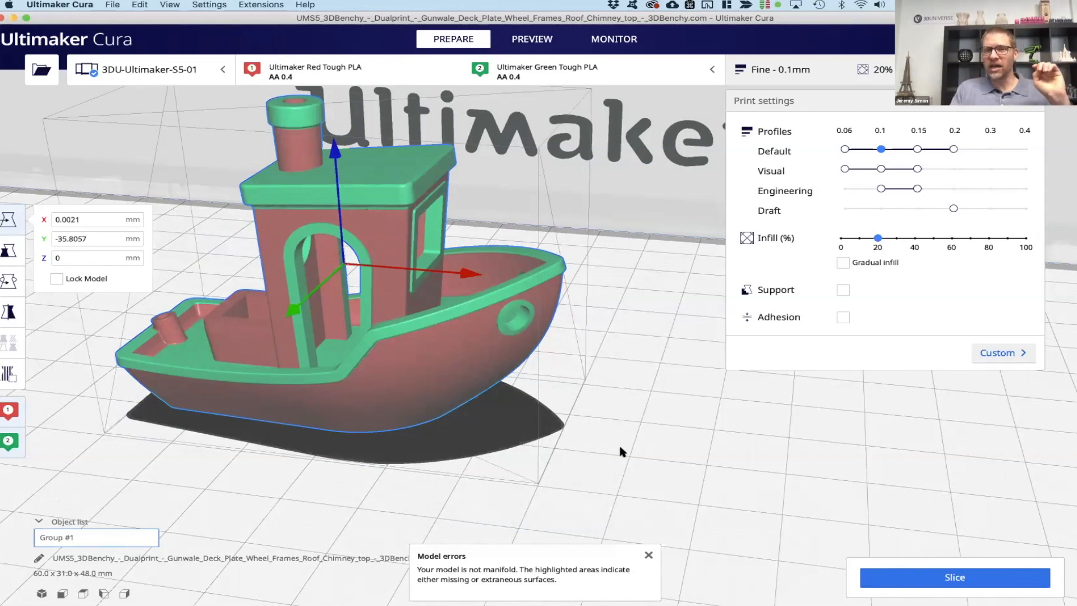
- Slice the merged Benchy, dismiss the model errors message, and preview all its layers in material color
right_drag(620, 447, 489, 369)
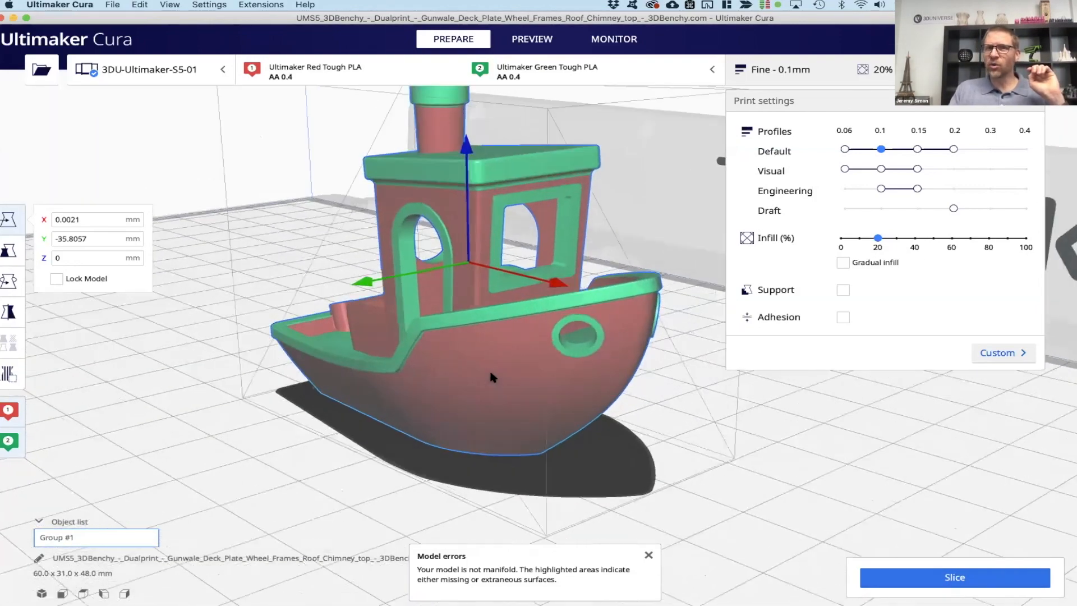
scroll(489, 369, down, 1)
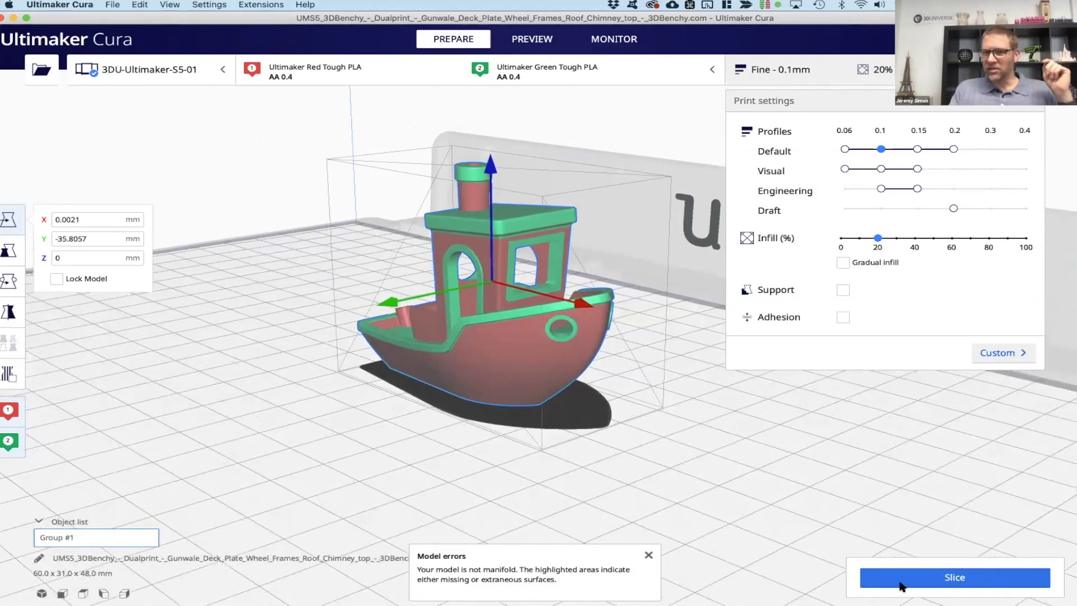
click(901, 581)
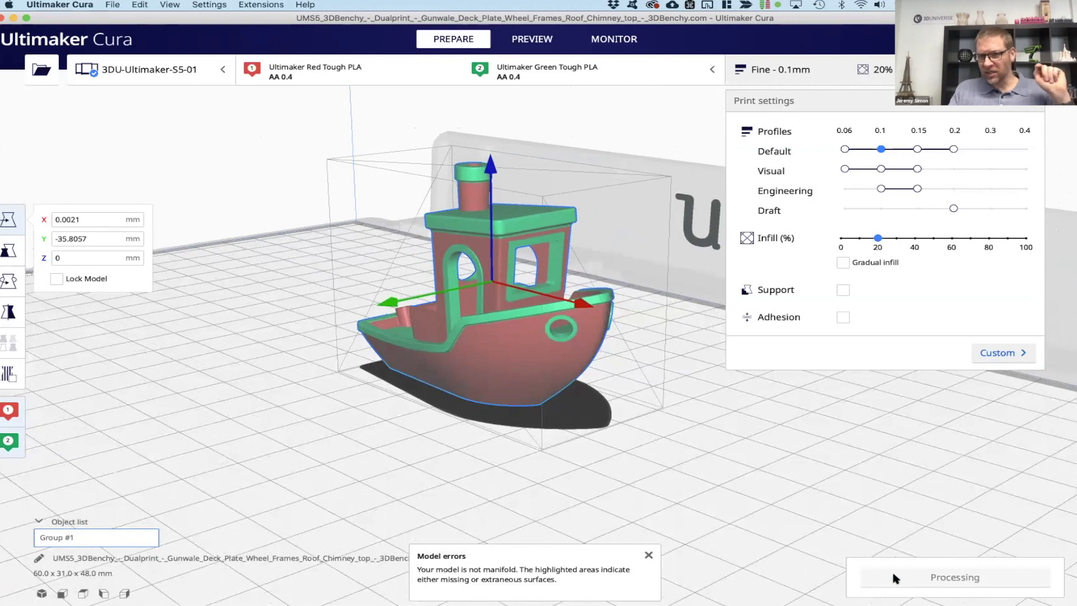
click(649, 555)
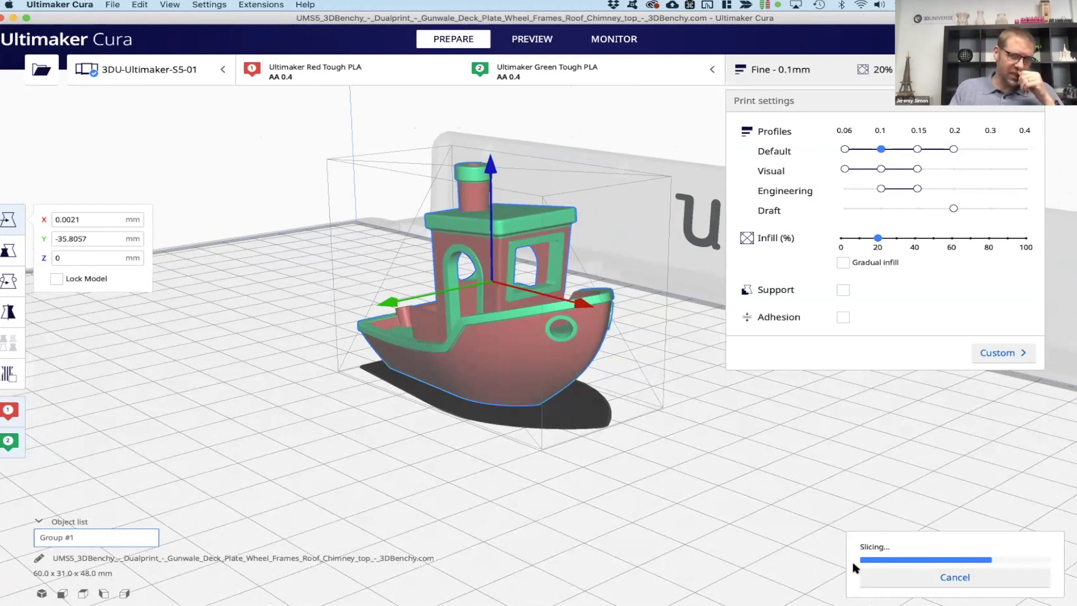
click(886, 576)
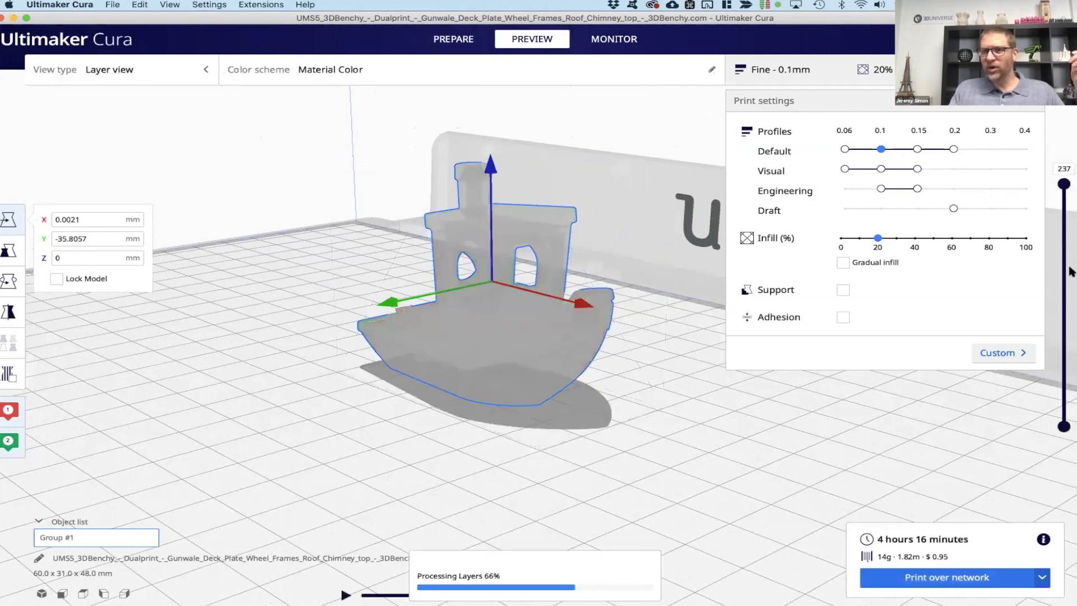
drag(1064, 184, 969, 170)
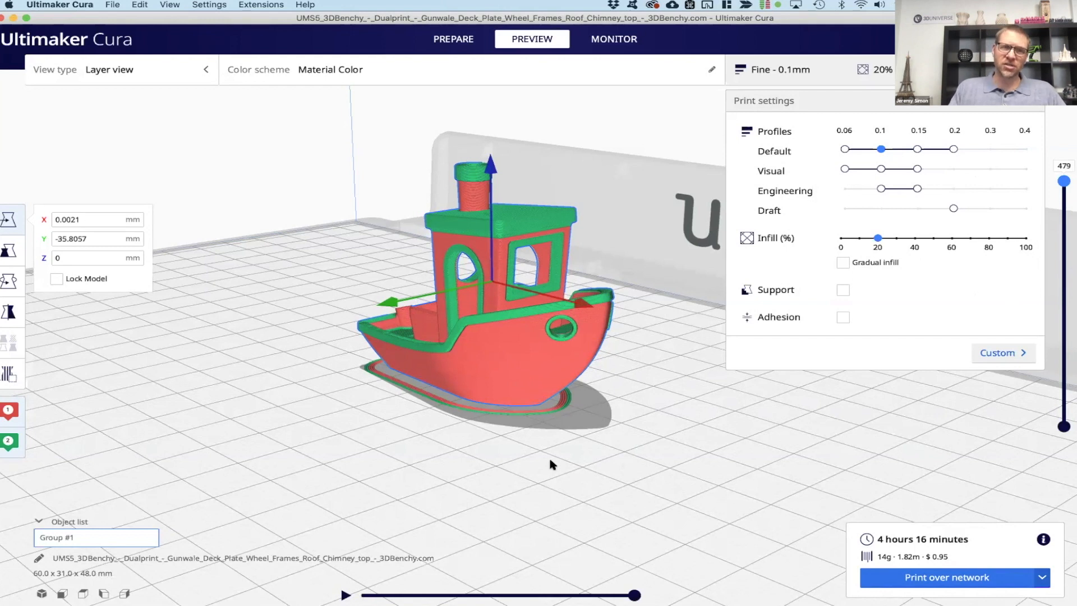
- Clear the merged dual-color Benchy from the build plate
right_click(521, 345)
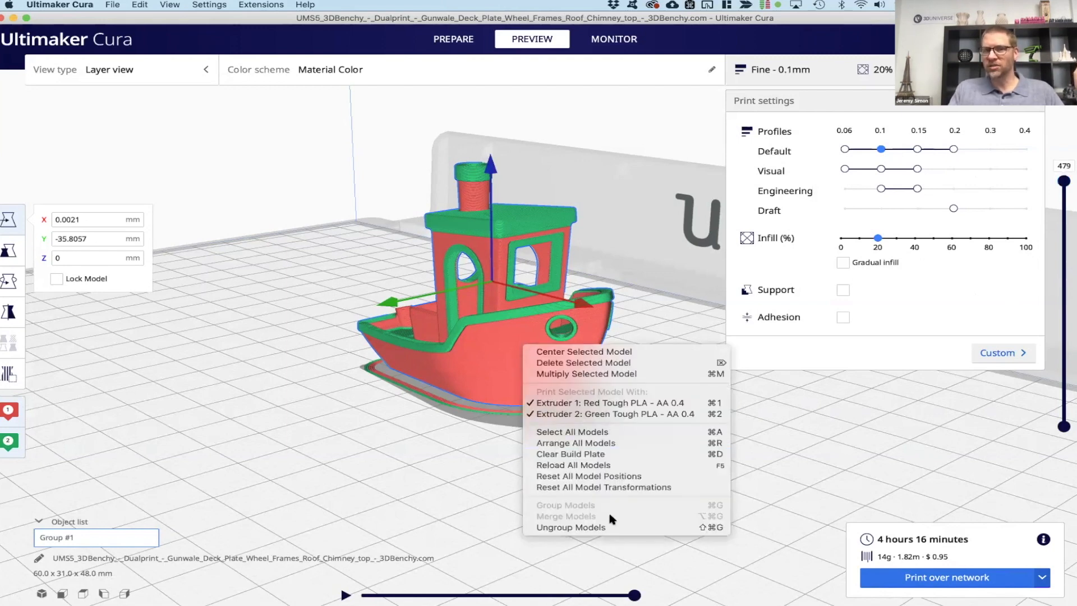
click(446, 405)
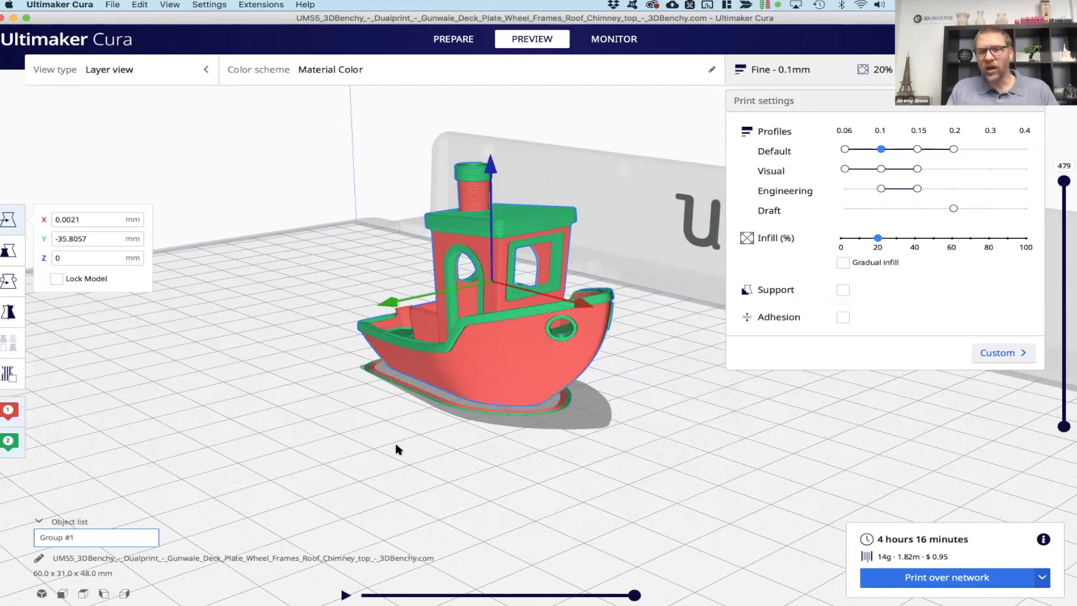
right_drag(250, 426, 307, 423)
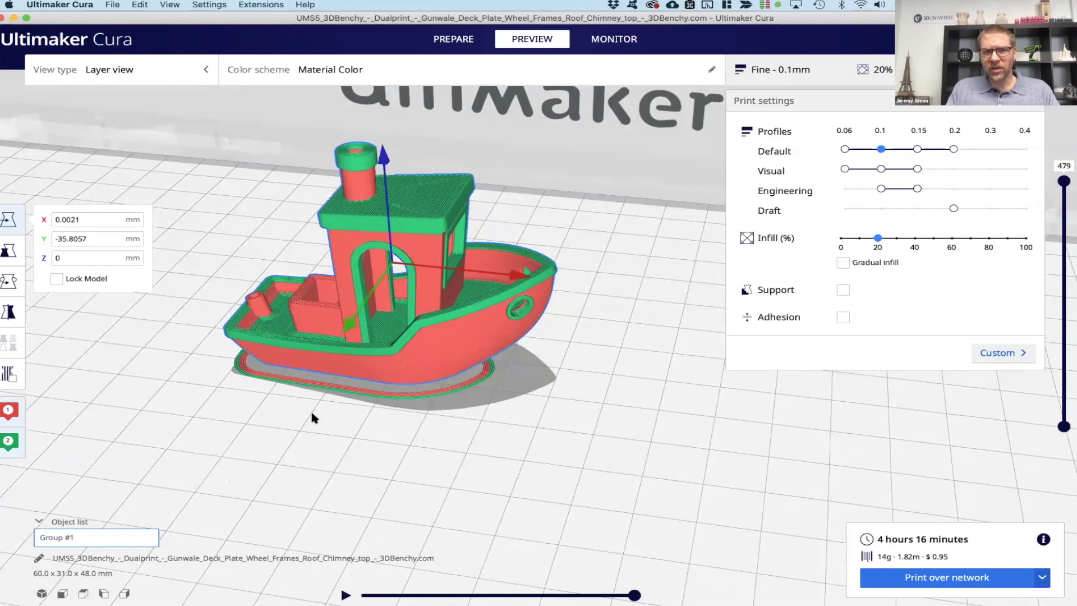
right_click(311, 412)
click(312, 470)
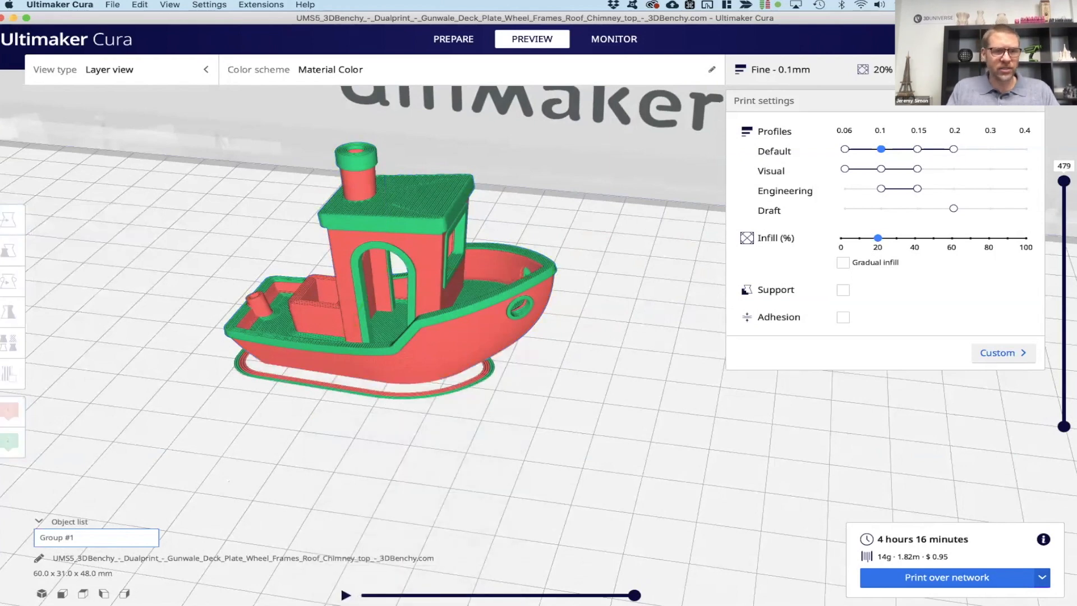
- Load 3DBenchy.stl from the STL Files folder in Finder onto the build plate and return to the prepare stage
mouse_move(54, 596)
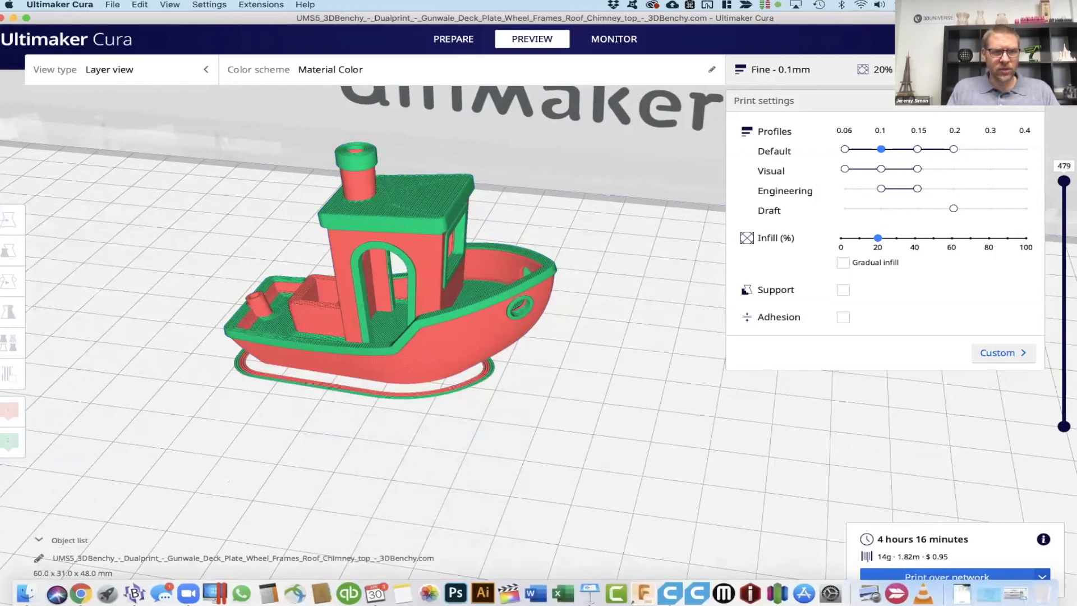
click(25, 593)
drag(487, 195, 252, 250)
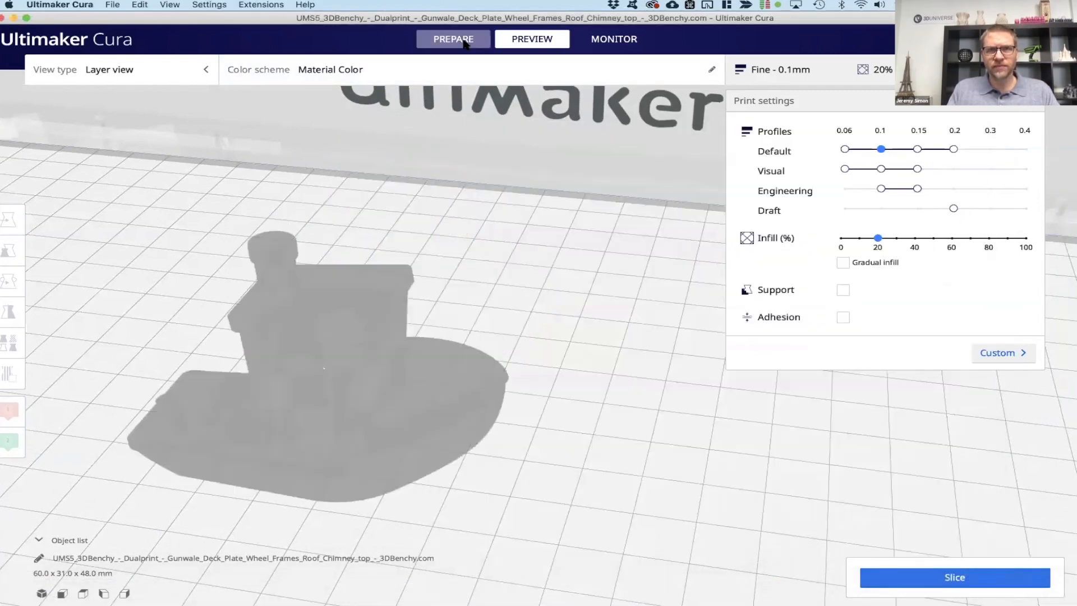
click(460, 39)
right_drag(456, 399, 426, 323)
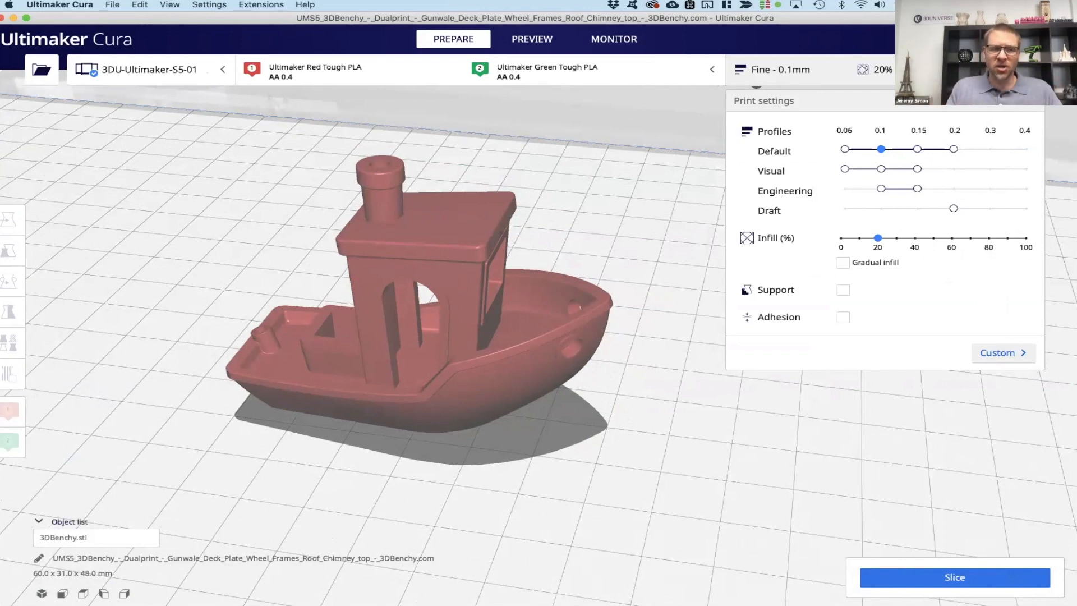
- Add 20mm-box.stl from the STL Files folder and move it to the Benchy's bow, at about X 23.3 mm, Y 2.3 mm
click(27, 594)
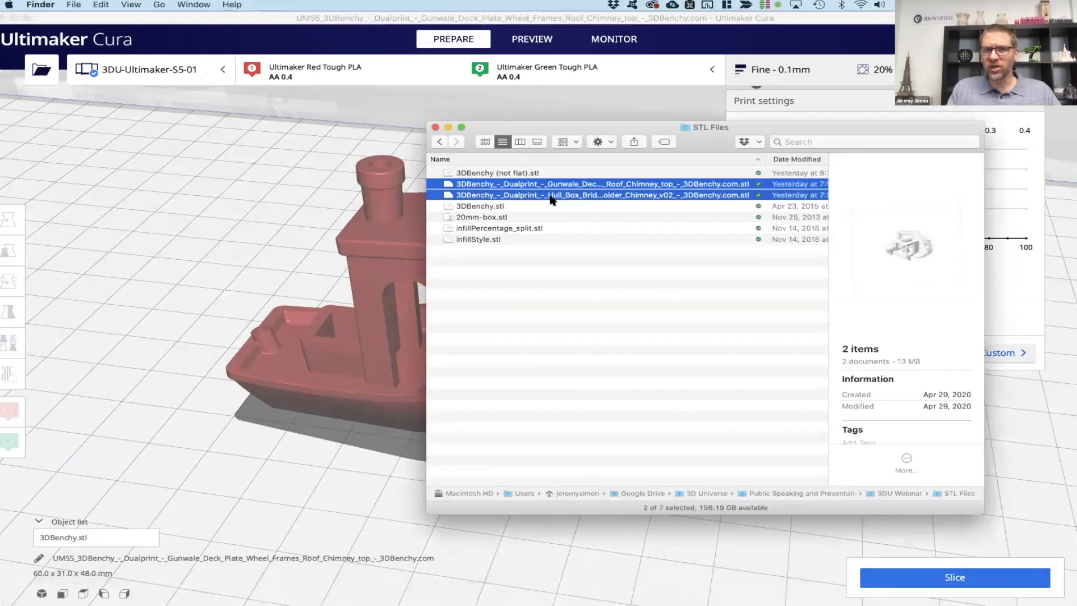
drag(481, 218, 185, 270)
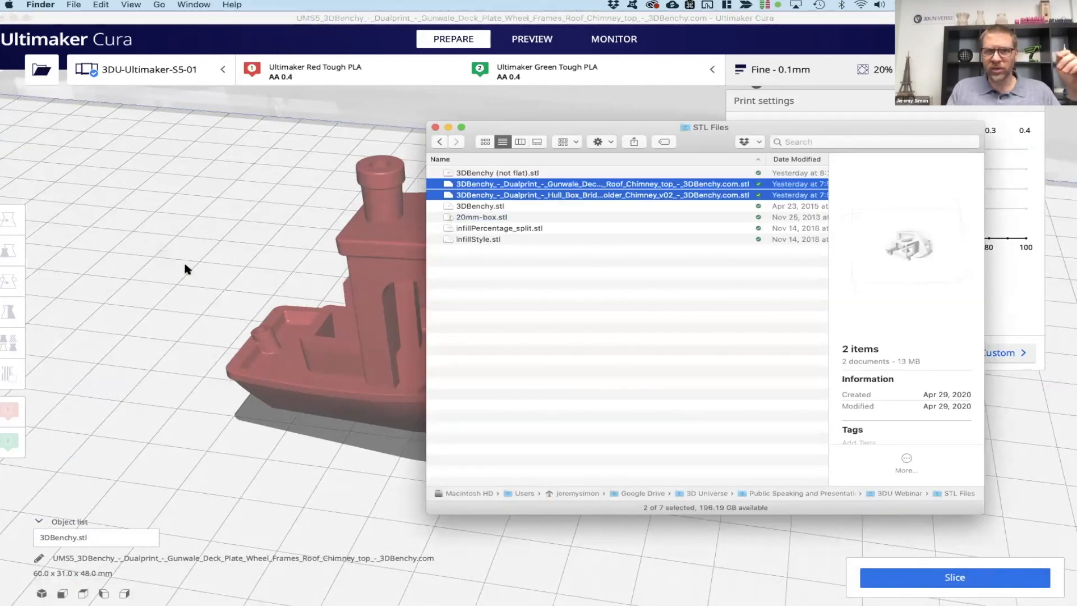
right_drag(580, 432, 534, 264)
click(534, 264)
drag(557, 253, 535, 365)
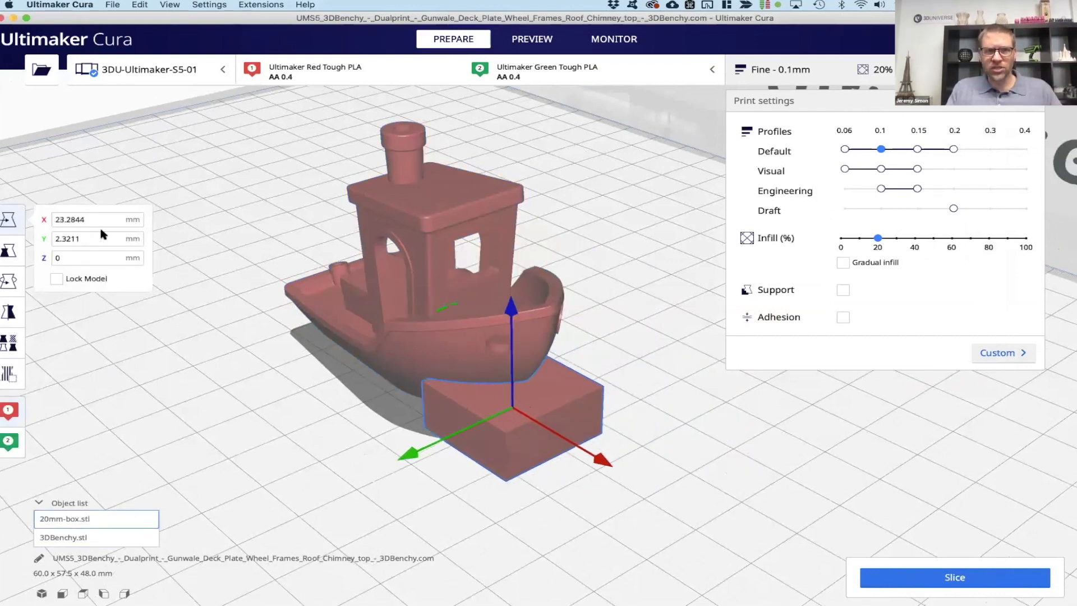
- Scale the box uniformly to about 256 % so it overlaps the Benchy, and delete the box
click(8, 250)
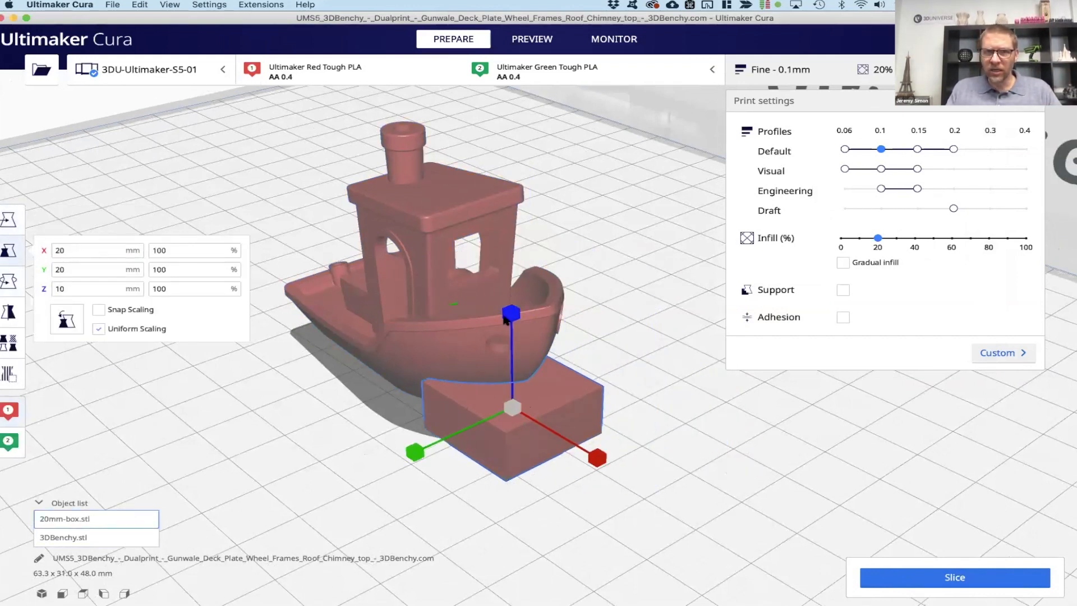
drag(511, 314, 511, 202)
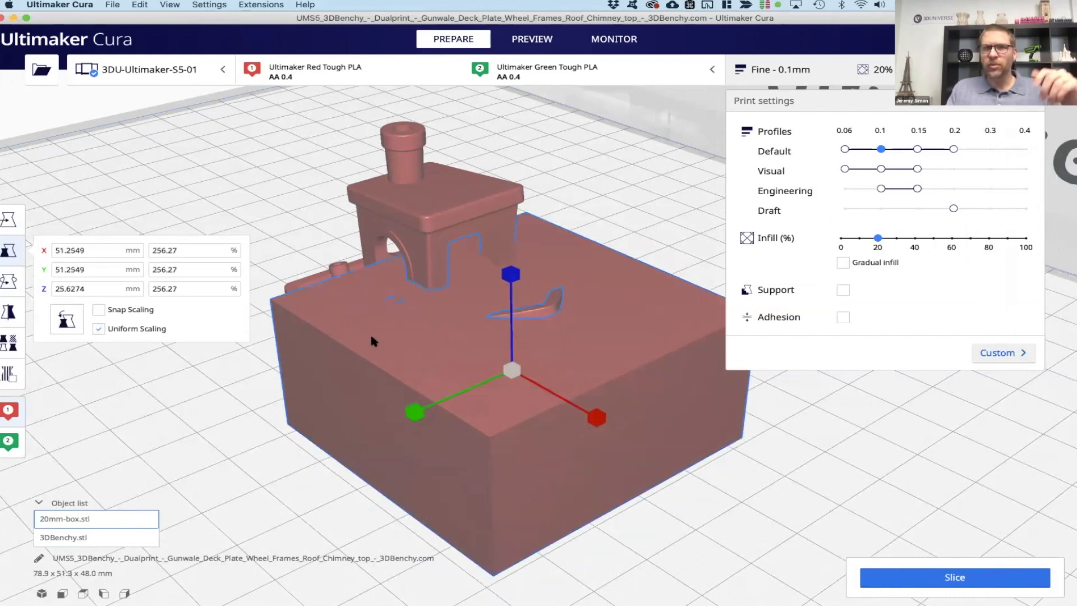
right_click(442, 350)
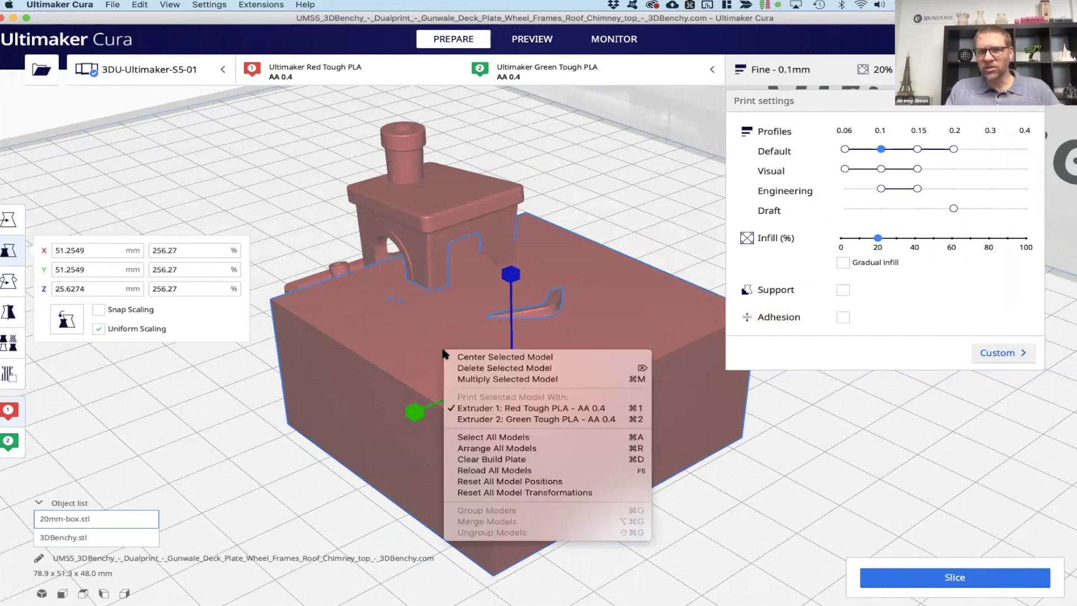
click(490, 369)
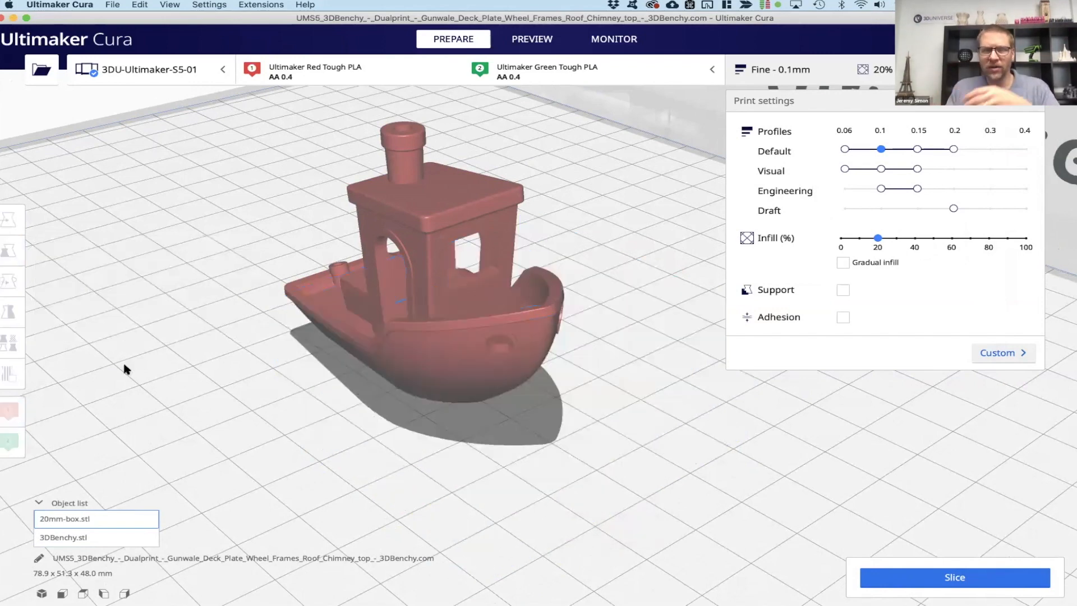
- Select the Benchy and place a support blocker cube on its hull near the bow
click(382, 338)
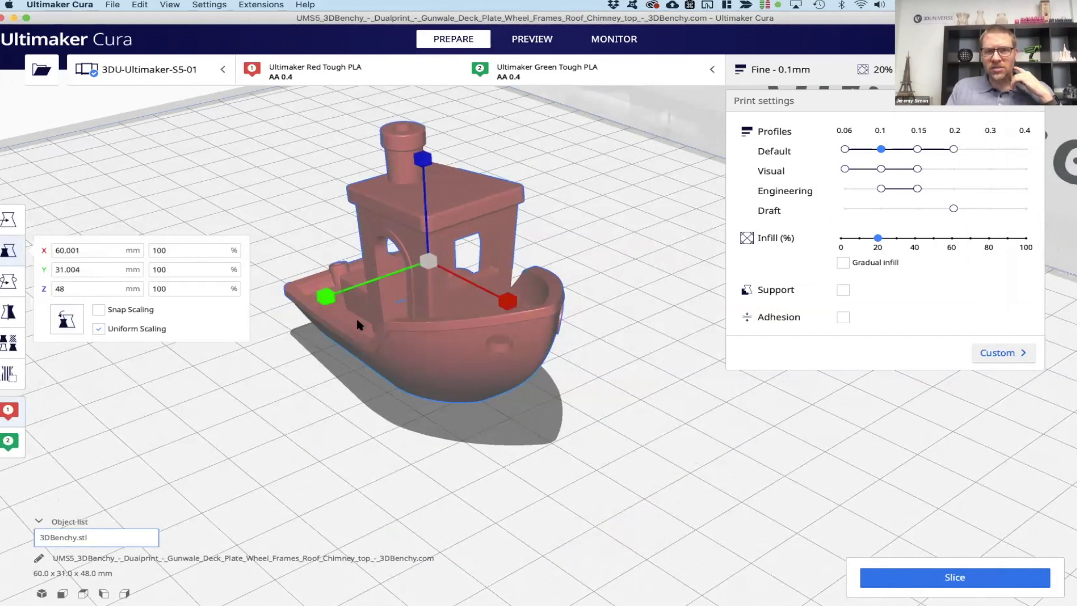
click(10, 375)
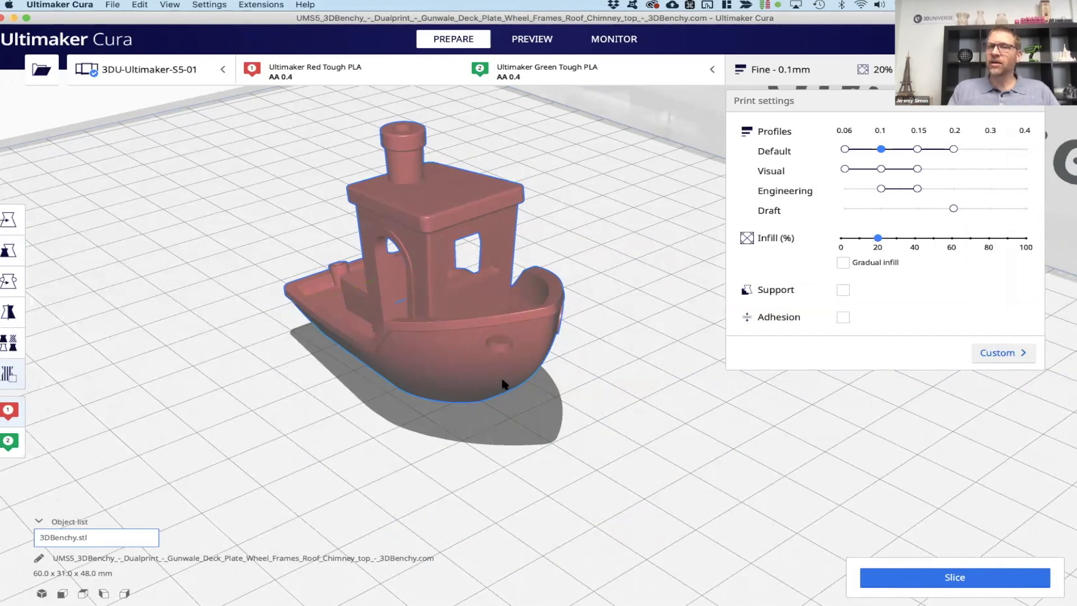
click(473, 372)
mouse_move(534, 471)
right_down()
mouse_move(707, 429)
mouse_move(719, 443)
mouse_move(494, 423)
mouse_move(705, 452)
mouse_move(611, 428)
mouse_move(592, 453)
mouse_move(546, 461)
right_up()
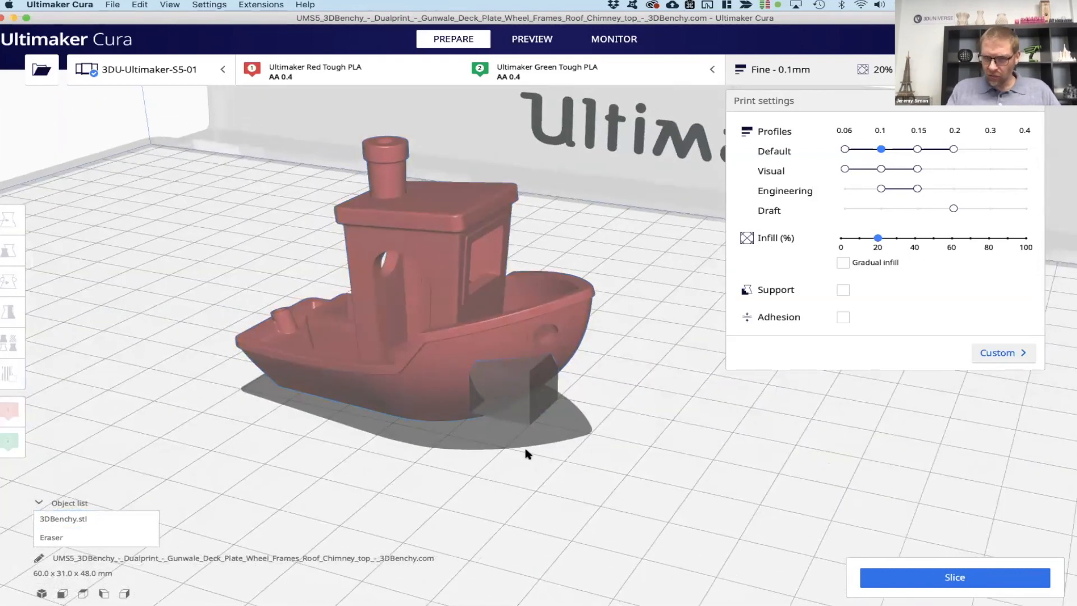
right_drag(634, 447, 582, 454)
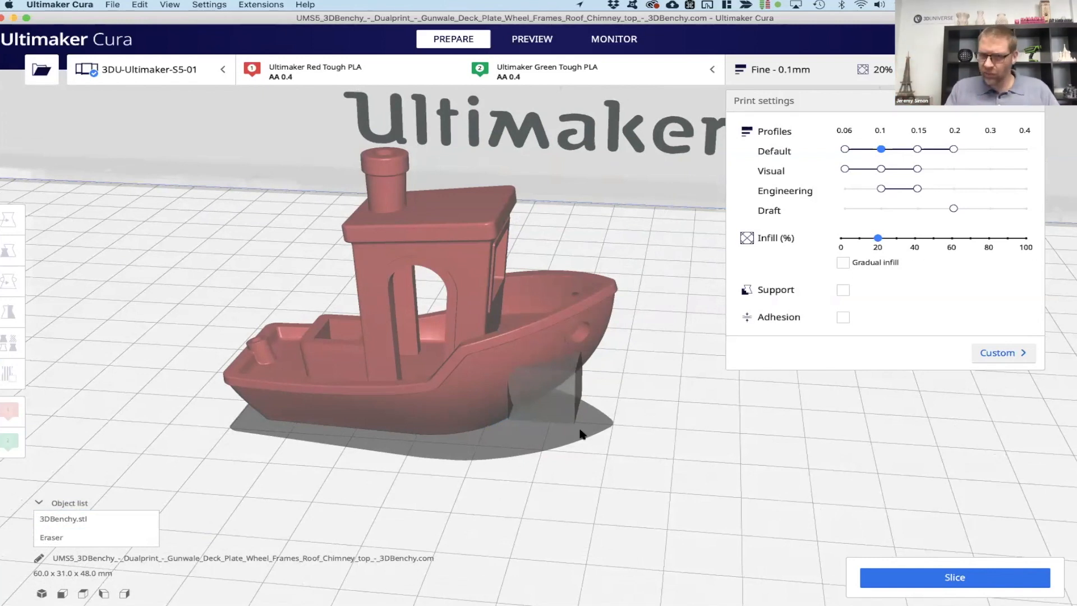
- Enlarge the support blocker uniformly and move it to about X 25.5 mm, Y 0.3 mm so it encloses the bow
click(561, 402)
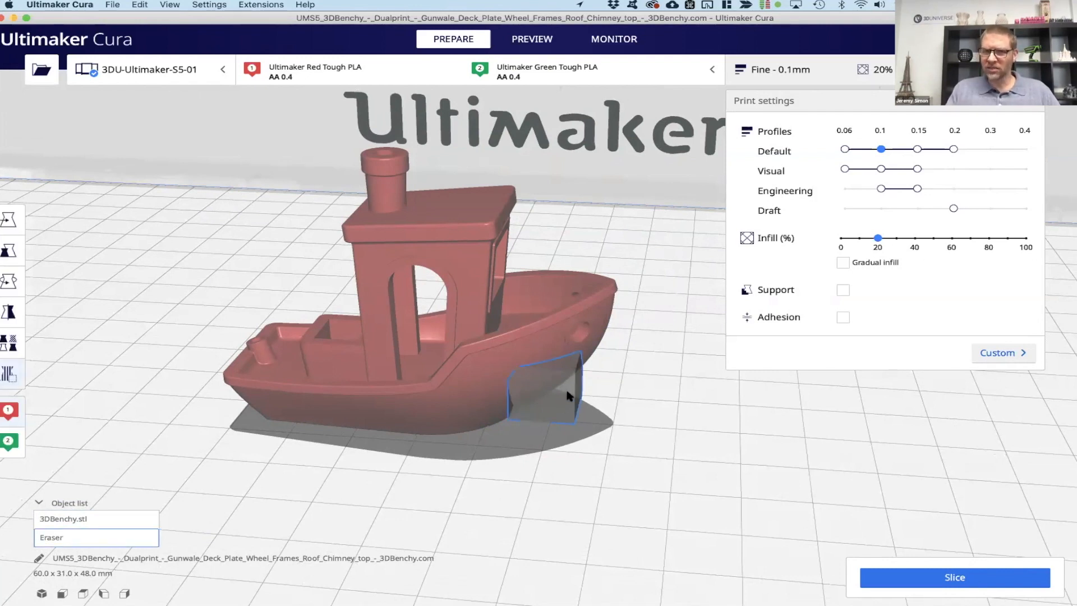
click(9, 252)
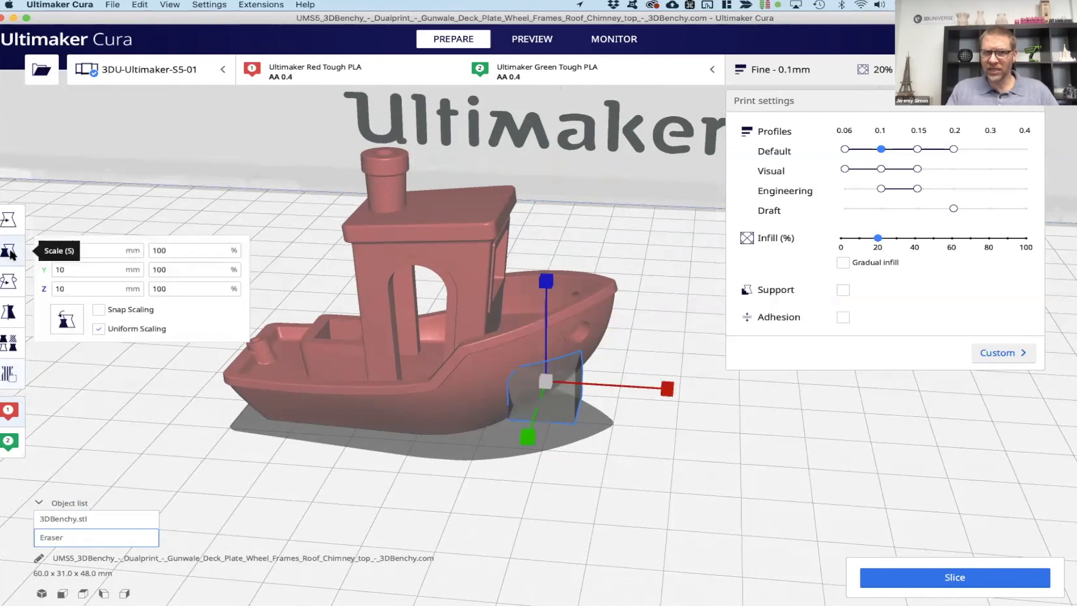
drag(535, 432, 498, 500)
click(9, 219)
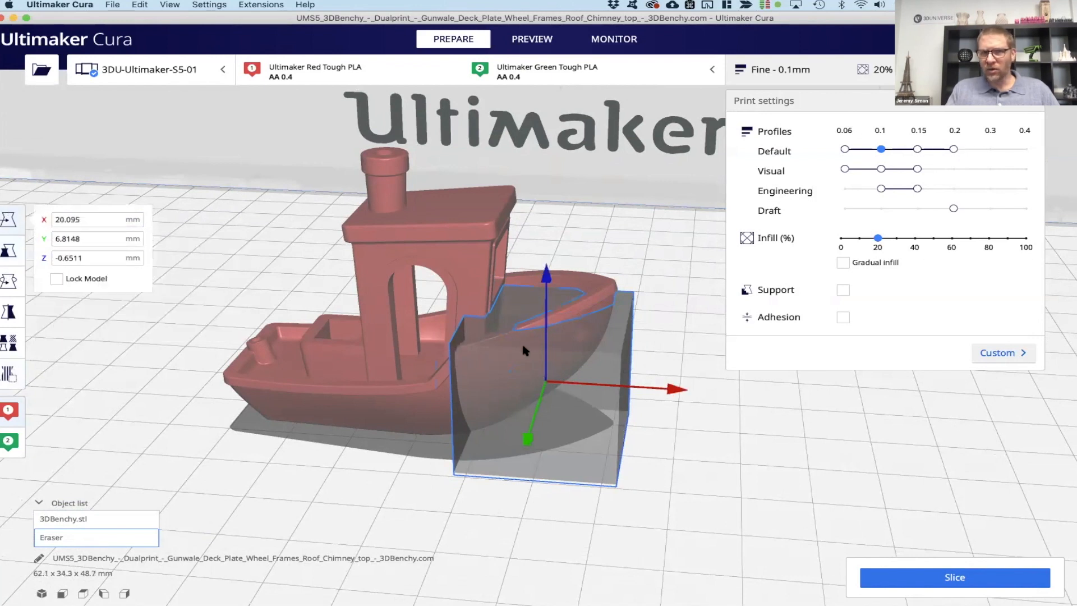
mouse_move(517, 369)
mouse_down()
mouse_move(559, 347)
mouse_move(548, 369)
mouse_move(554, 357)
mouse_up()
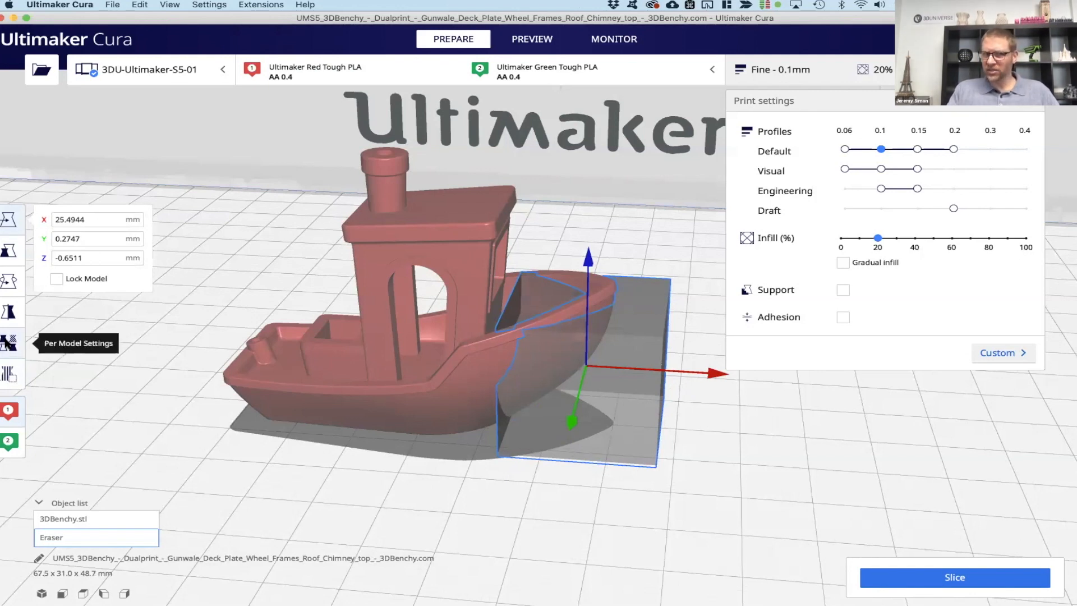
- Set the bow cube's mesh type to modify settings for overlaps and remove its Wall Thickness and Top/Bottom Thickness overrides
click(7, 342)
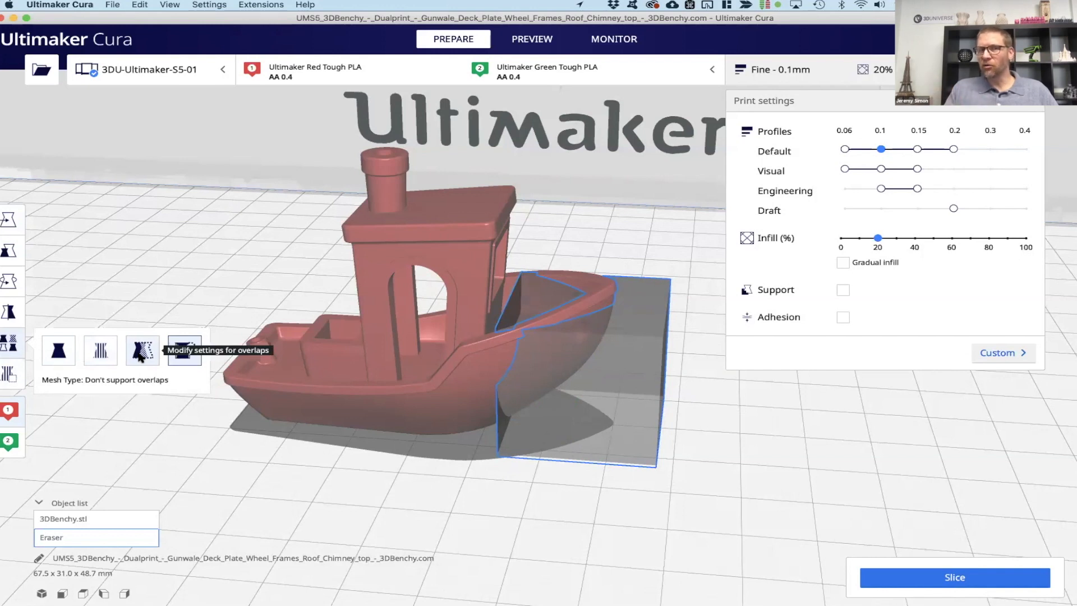
click(141, 354)
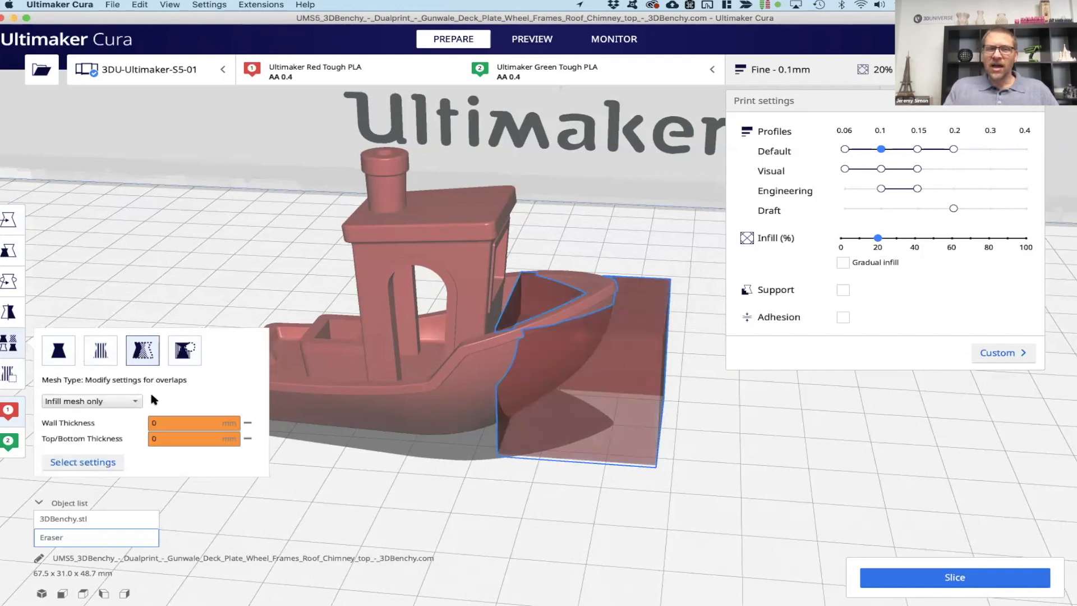
click(247, 422)
click(248, 422)
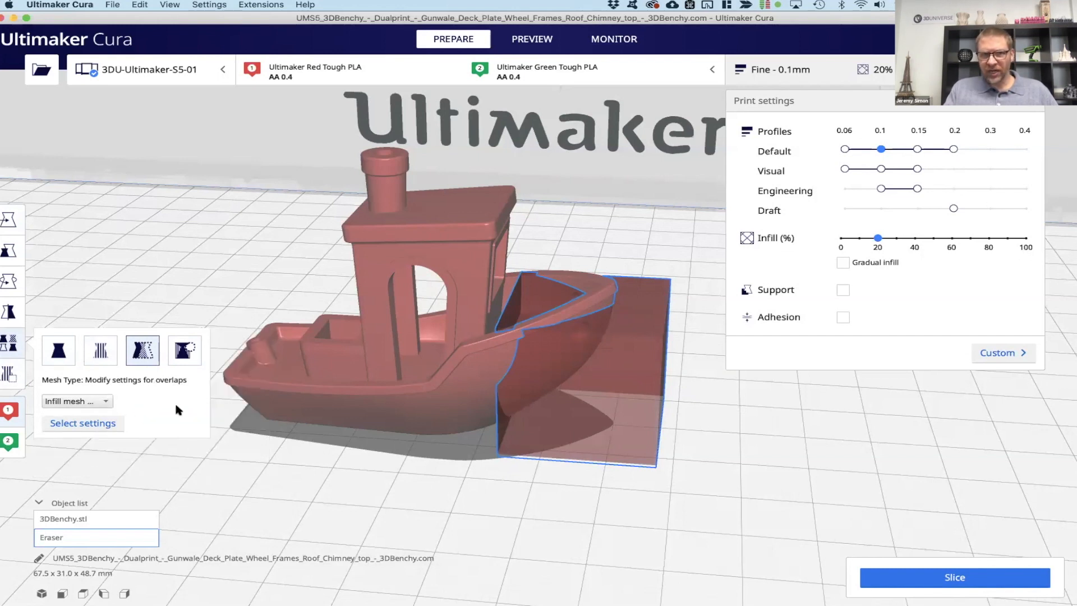
- Add Infill Density as a custom setting for the bow cube and set it to 75 %
click(87, 422)
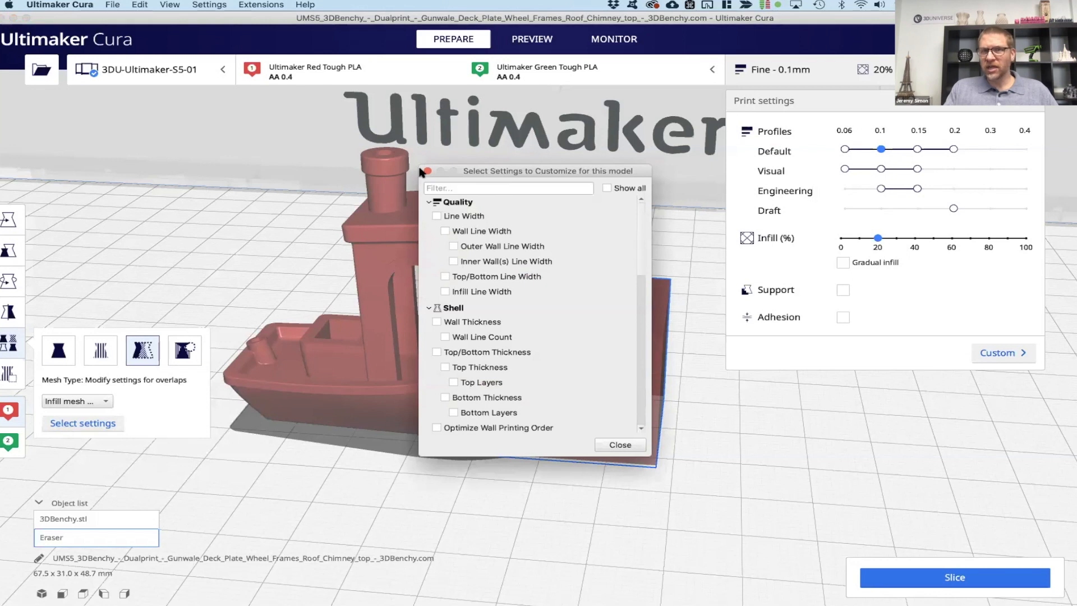
click(466, 189)
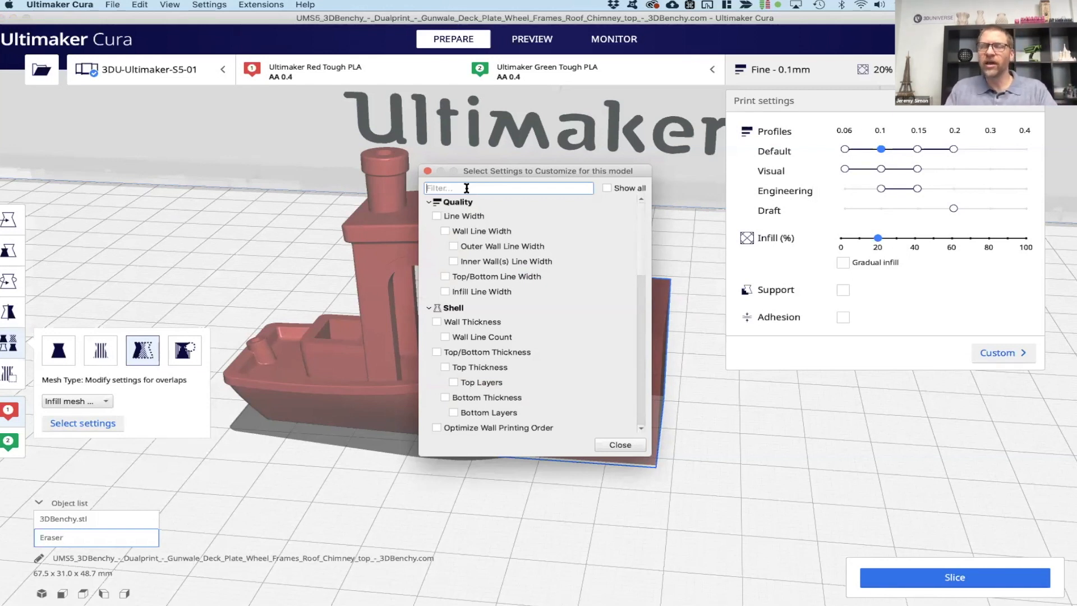
text(infill)
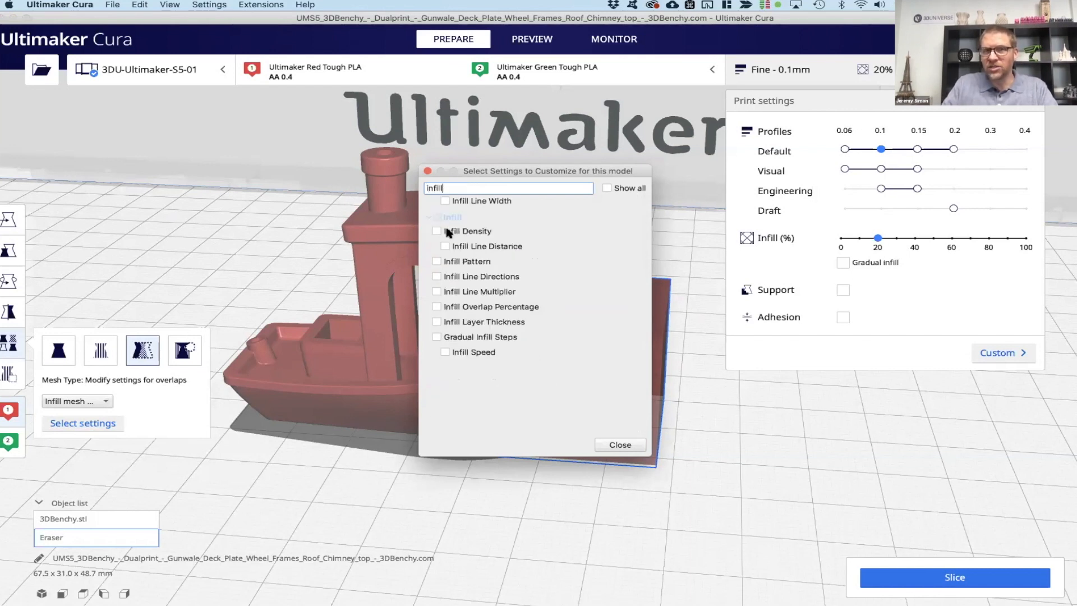
click(438, 231)
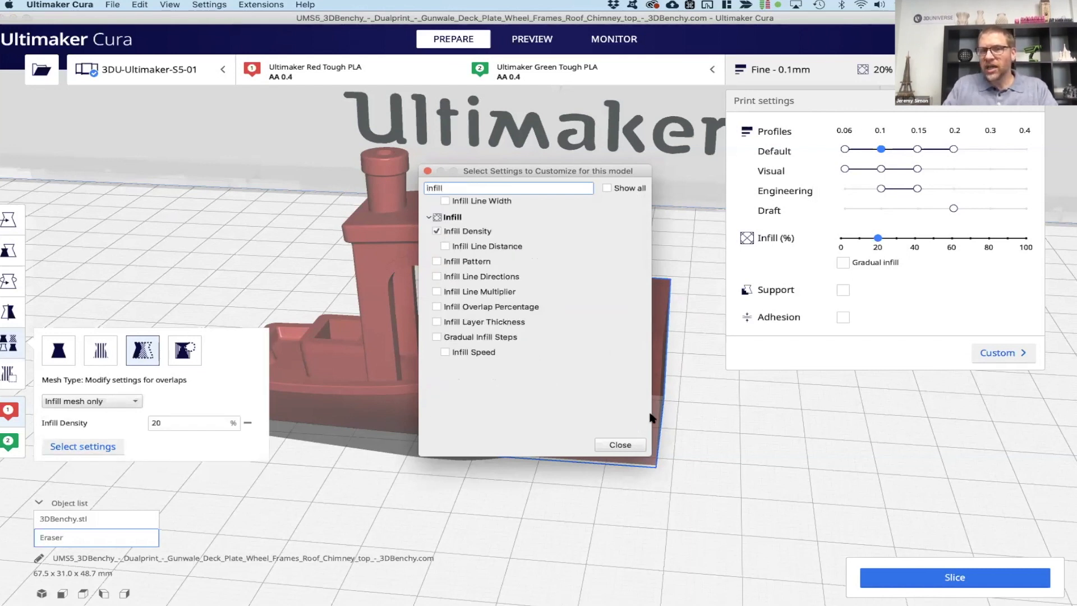
click(620, 445)
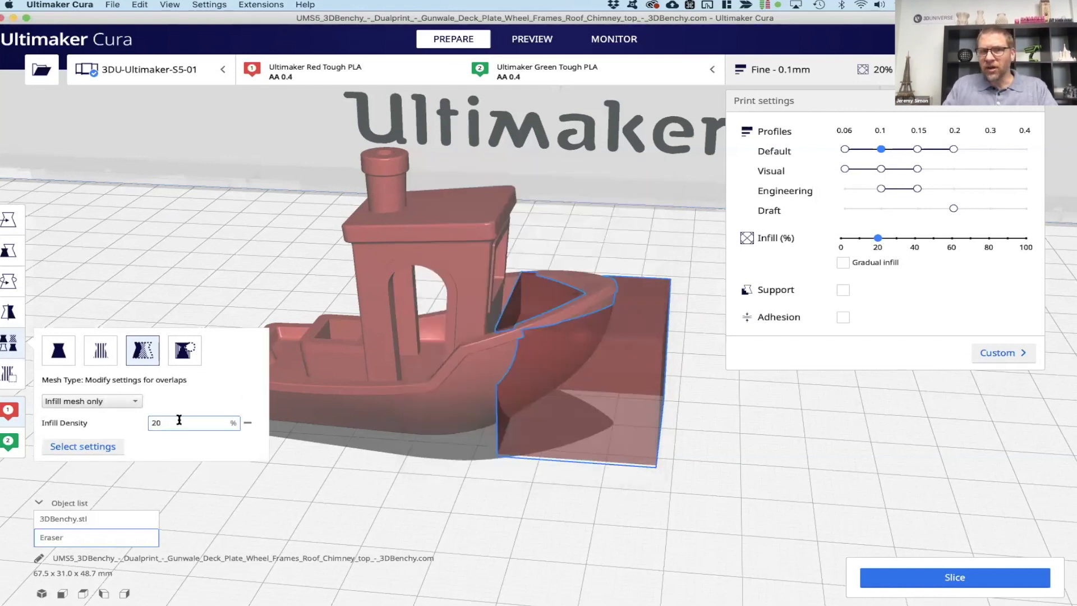
drag(179, 420, 106, 420)
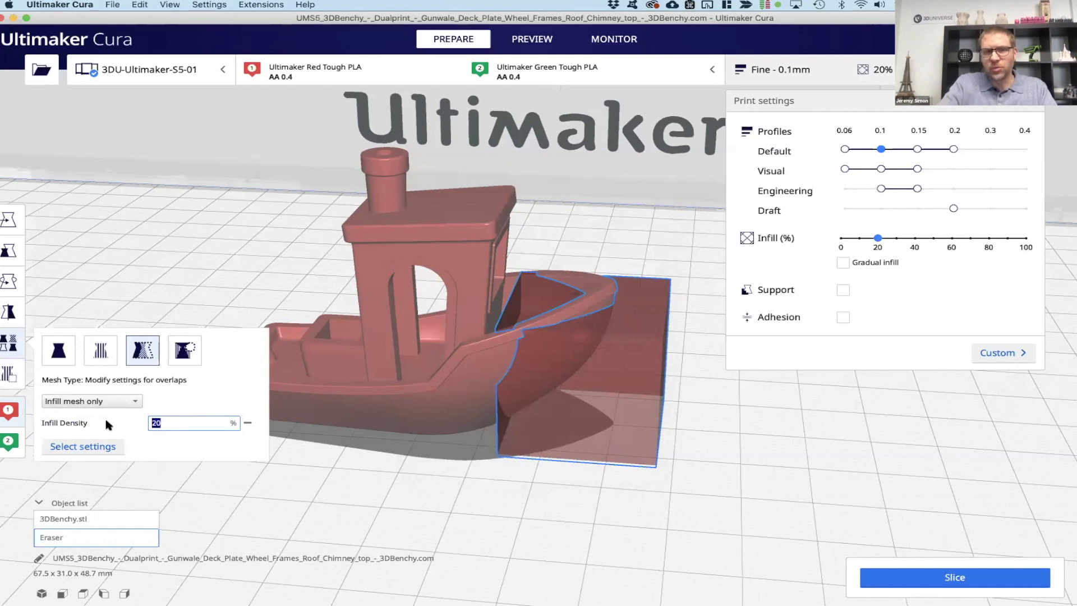
text(75)
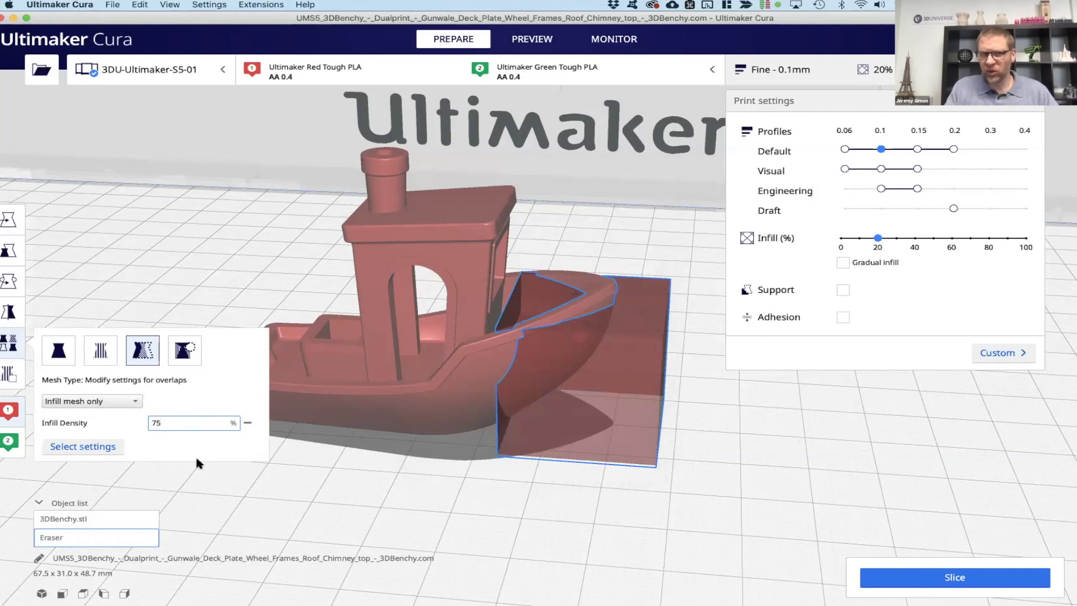
click(206, 457)
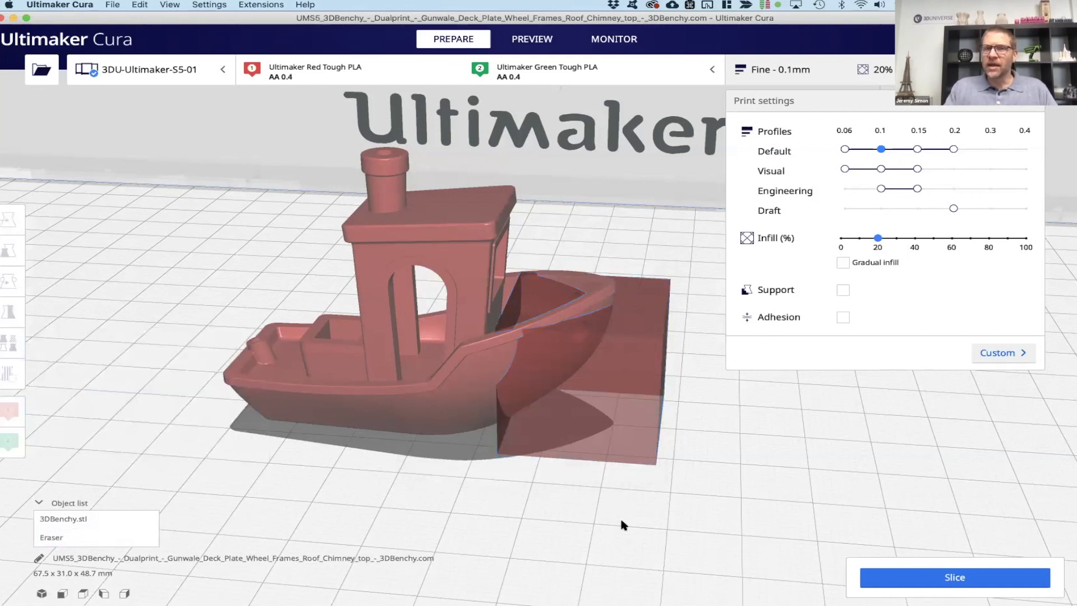
- Slice the Benchy and step through its layers in the preview, stopping at layer 470
click(899, 571)
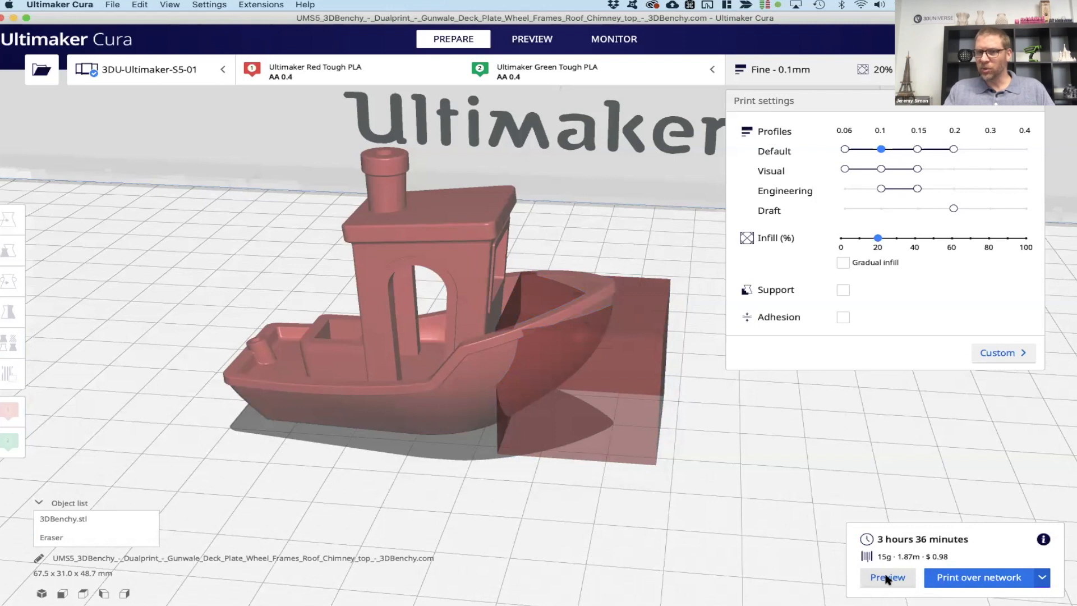
click(888, 579)
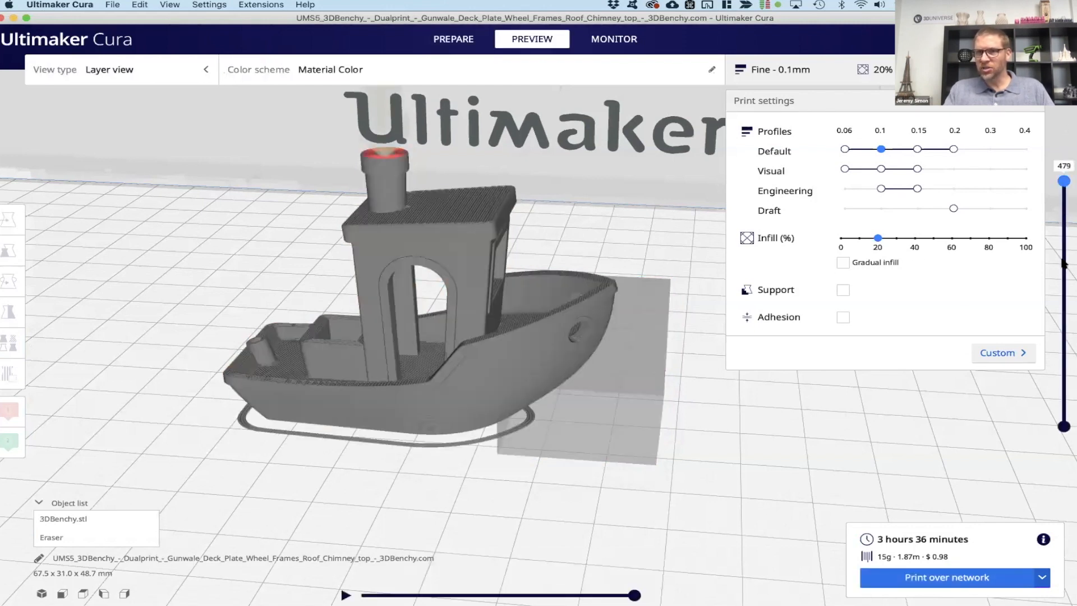
drag(1065, 263, 1045, 179)
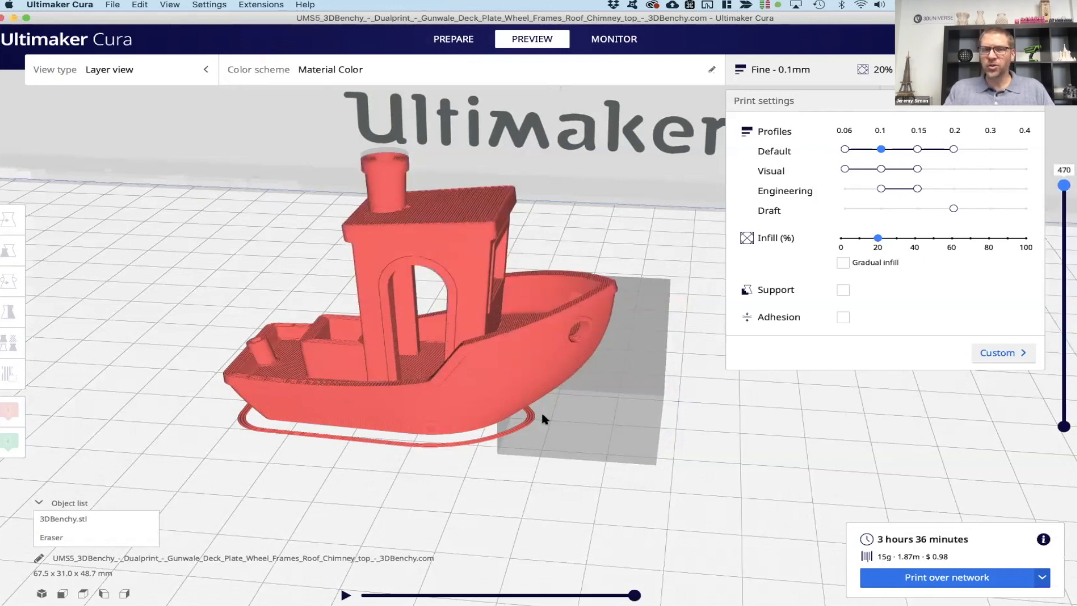
- Return to the prepare stage, select the Benchy and place a second support blocker cube on its stern hull
click(466, 40)
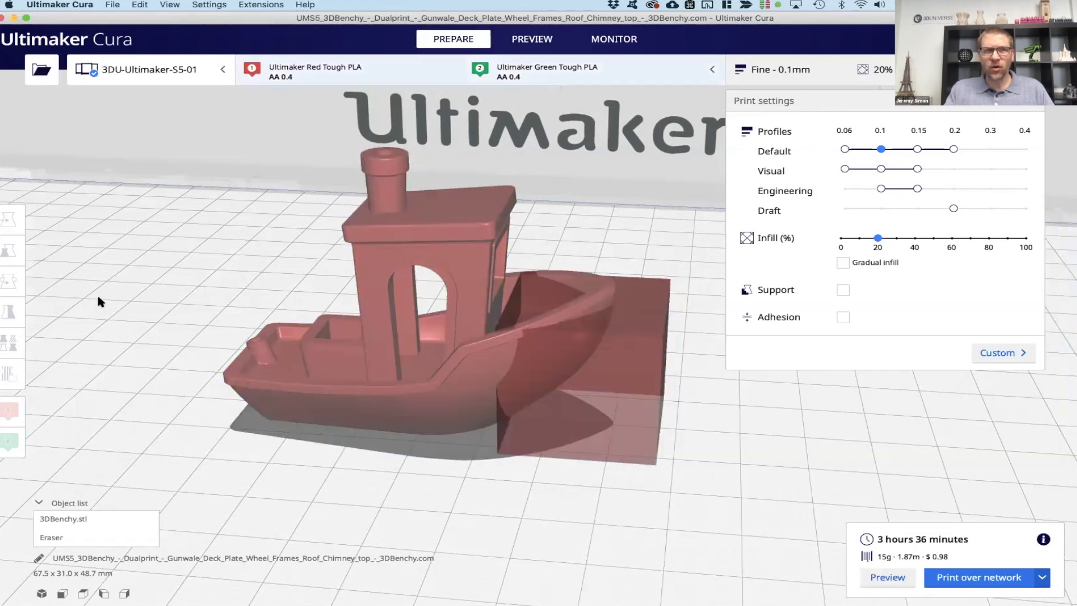
click(284, 374)
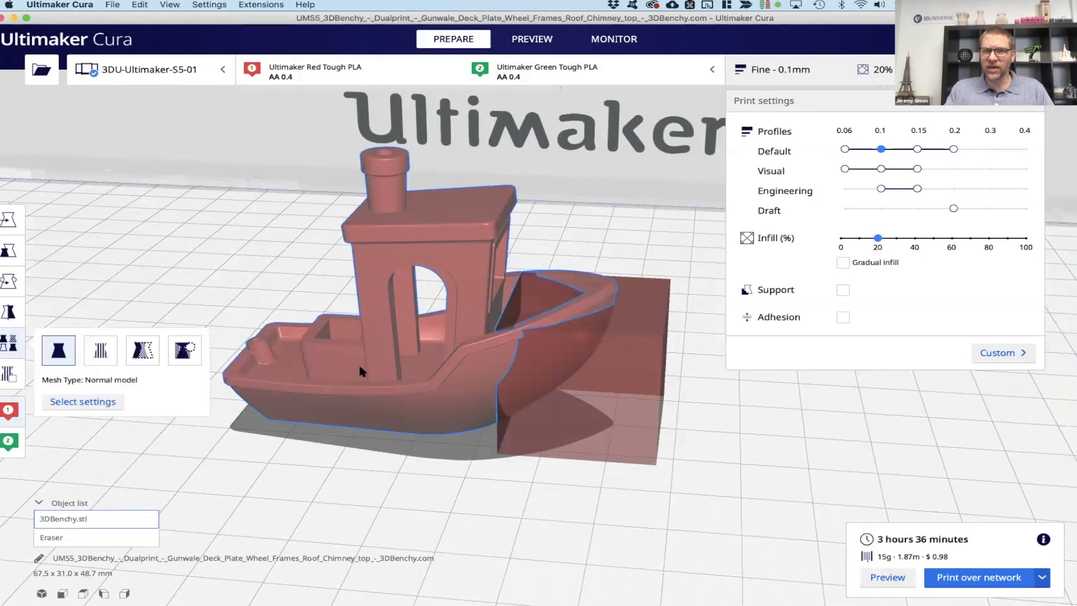
click(10, 374)
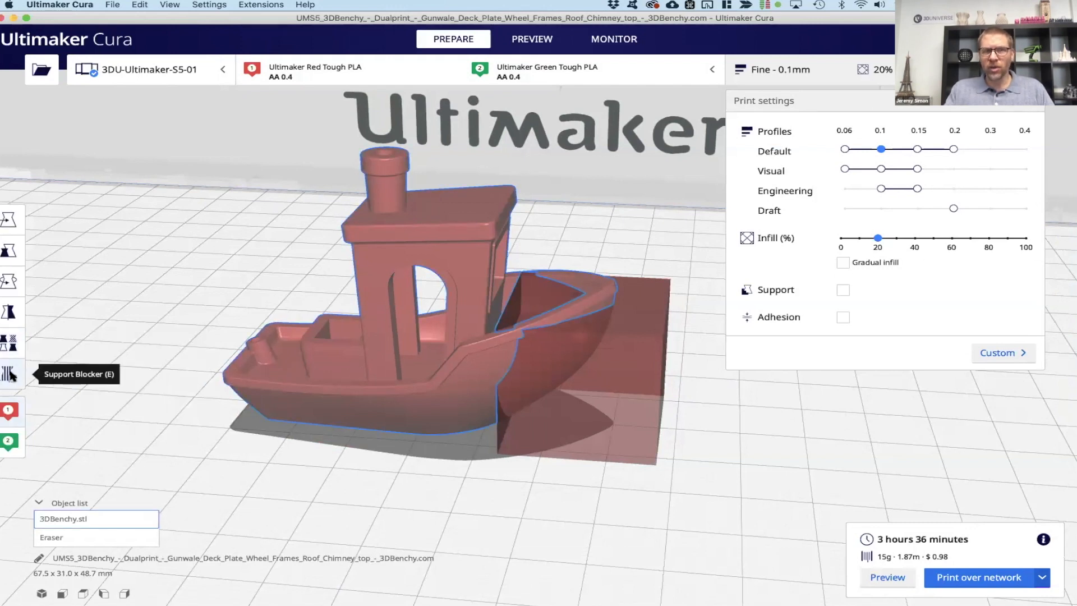
click(294, 402)
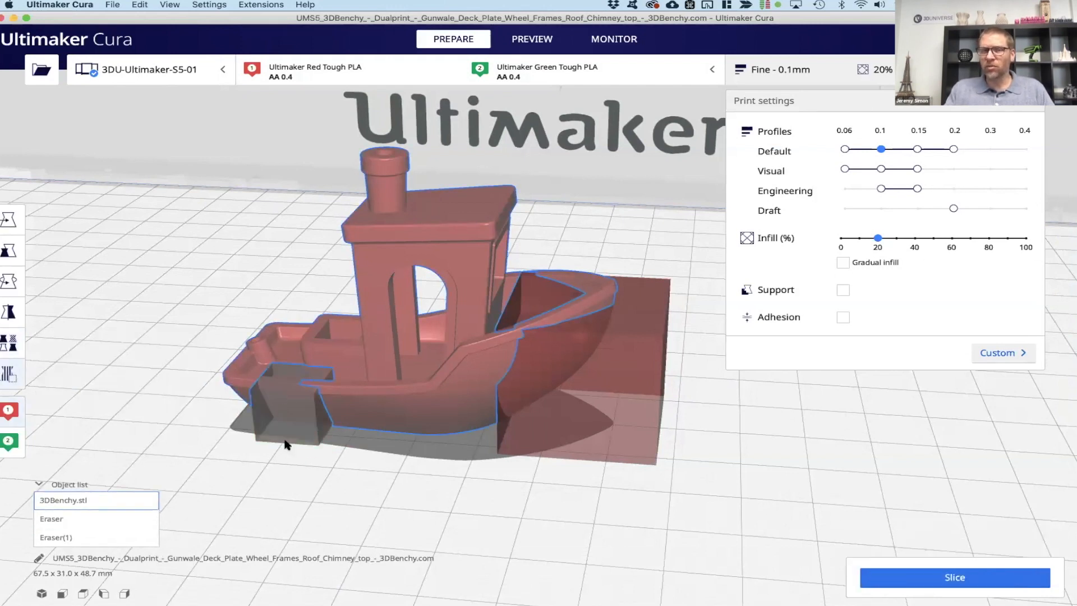
- Set the stern cube to modify settings for overlaps and remove its Wall Thickness and Top/Bottom Thickness overrides
click(10, 375)
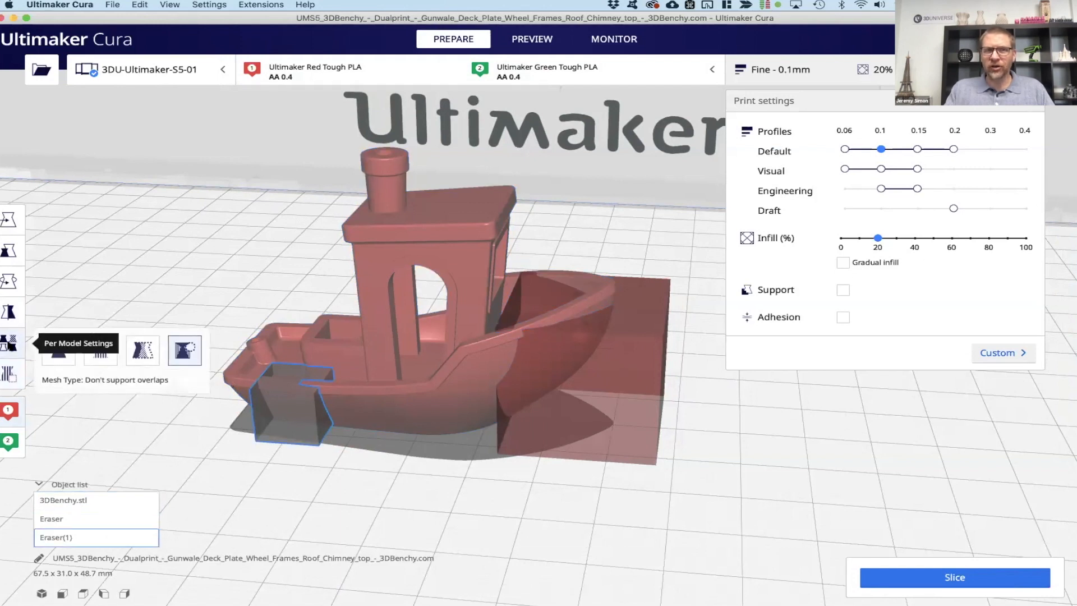
click(141, 351)
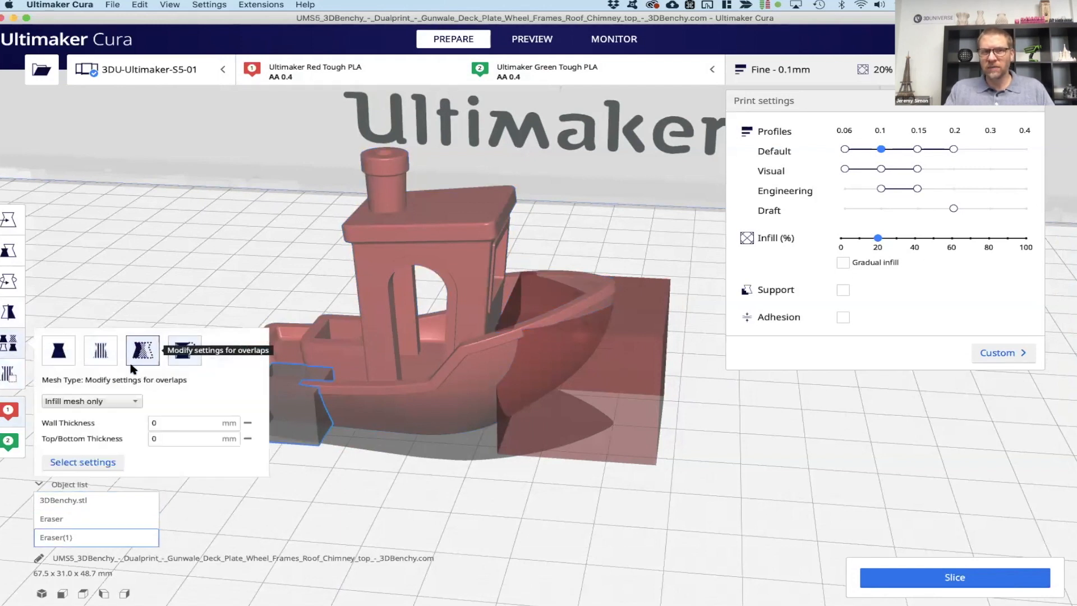
click(248, 423)
click(247, 424)
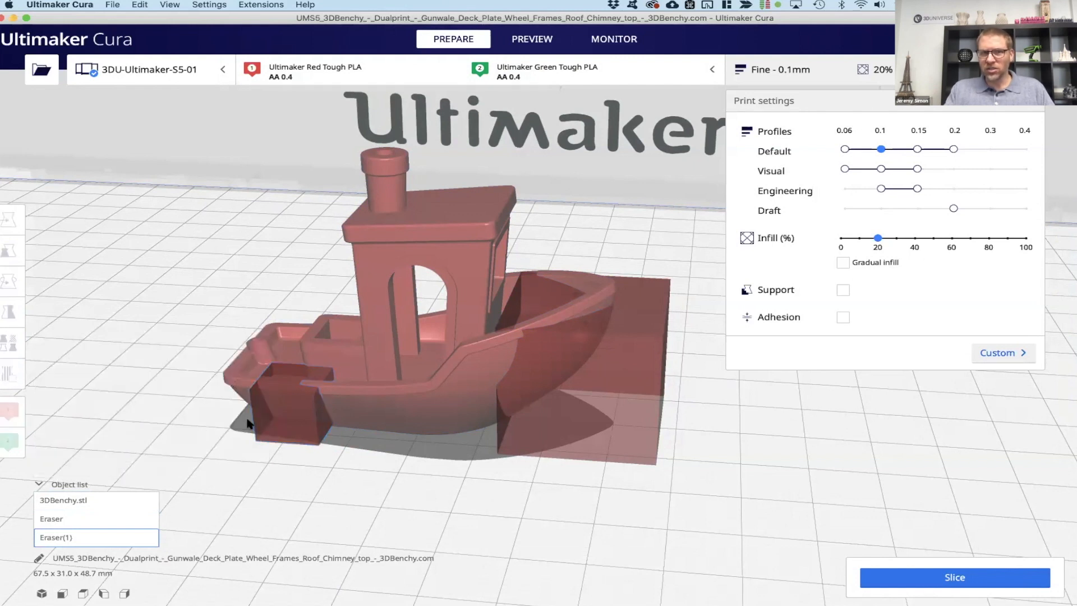
click(275, 406)
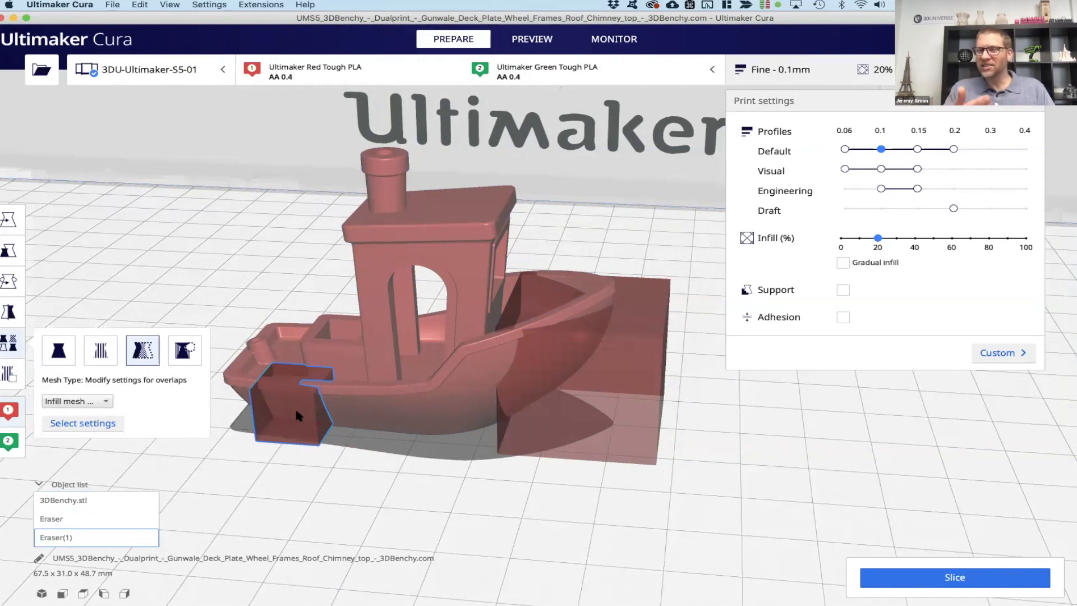
- Clear the build plate and load infillPercentage_split.stl from Finder
click(299, 497)
right_click(300, 497)
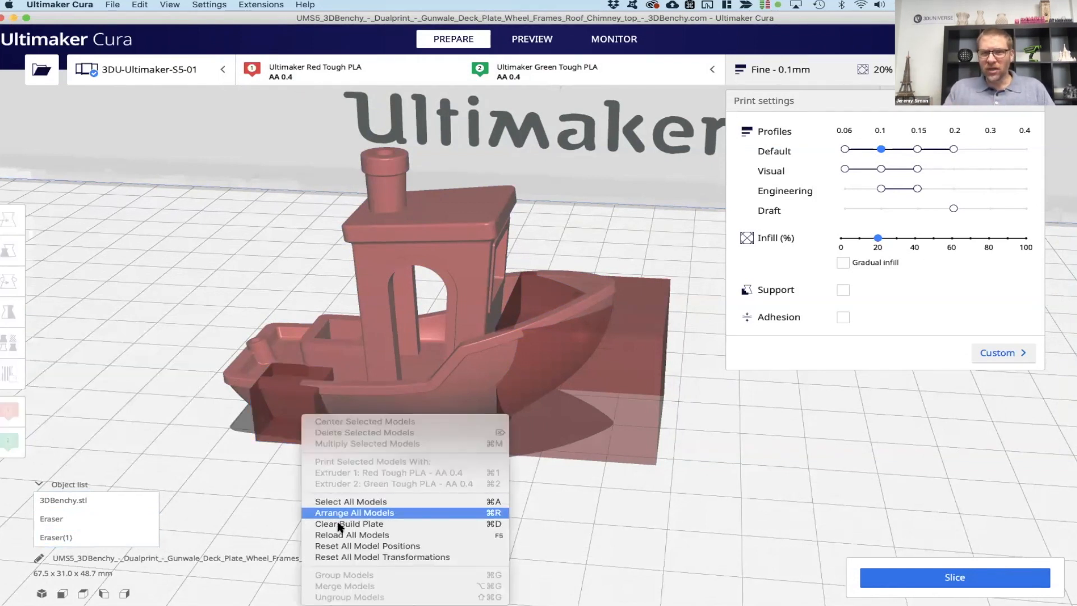
click(340, 517)
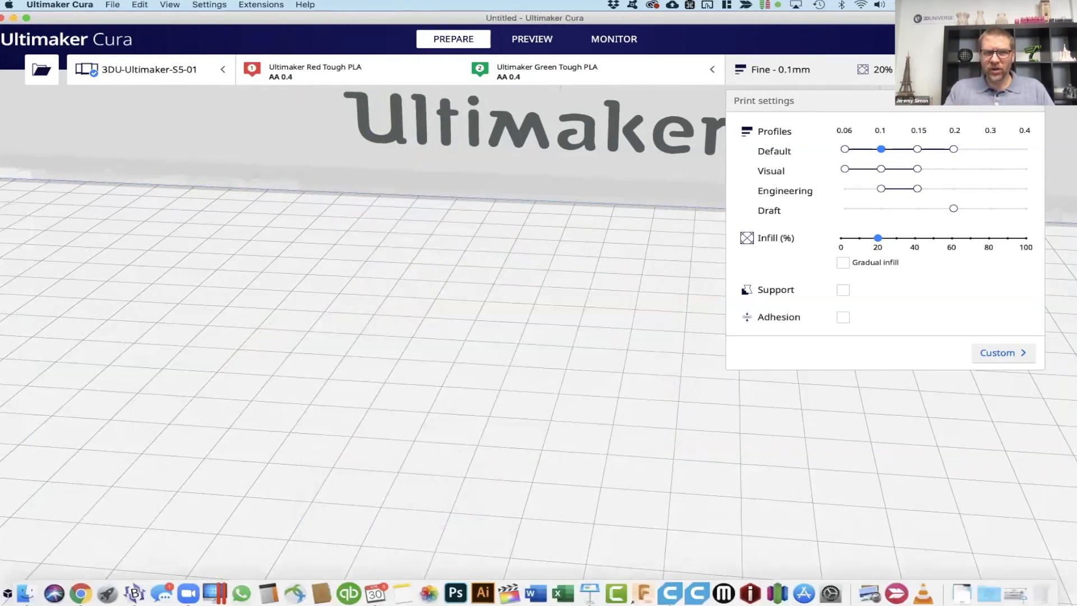
click(27, 593)
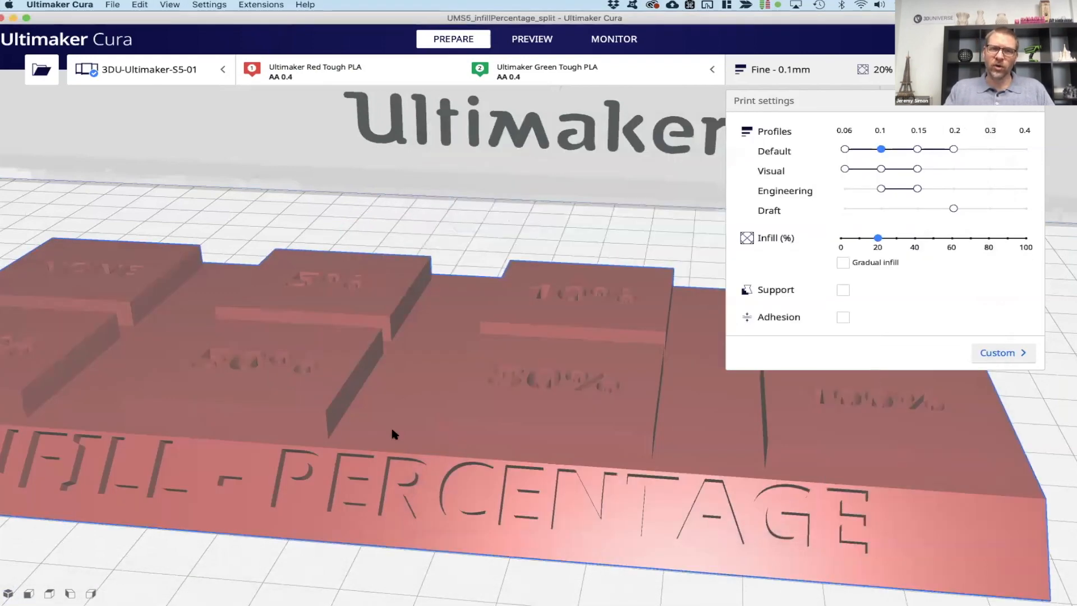
click(391, 425)
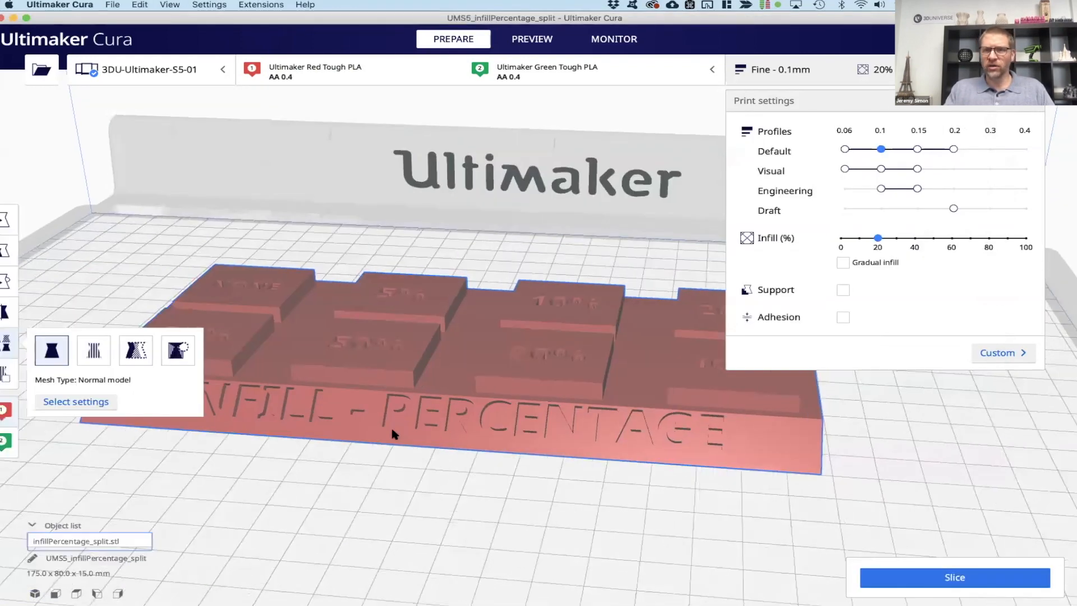
click(478, 457)
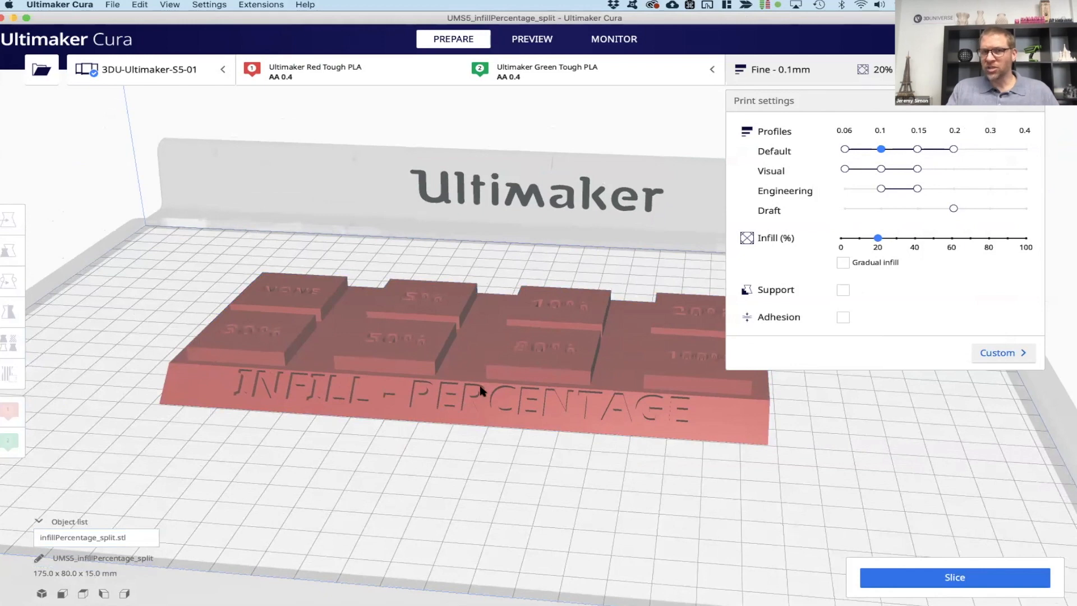
- Select the infill percentage plate and place a support blocker cube on its 50% block
right_drag(481, 414, 464, 369)
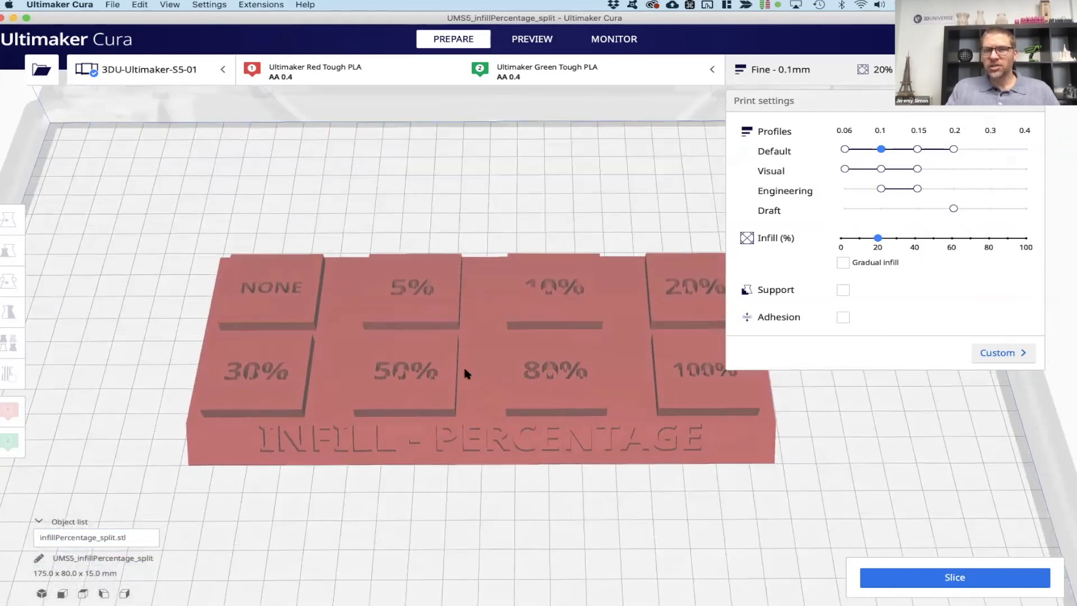
scroll(465, 369, up, 3)
scroll(465, 369, up, 3)
scroll(464, 369, down, 2)
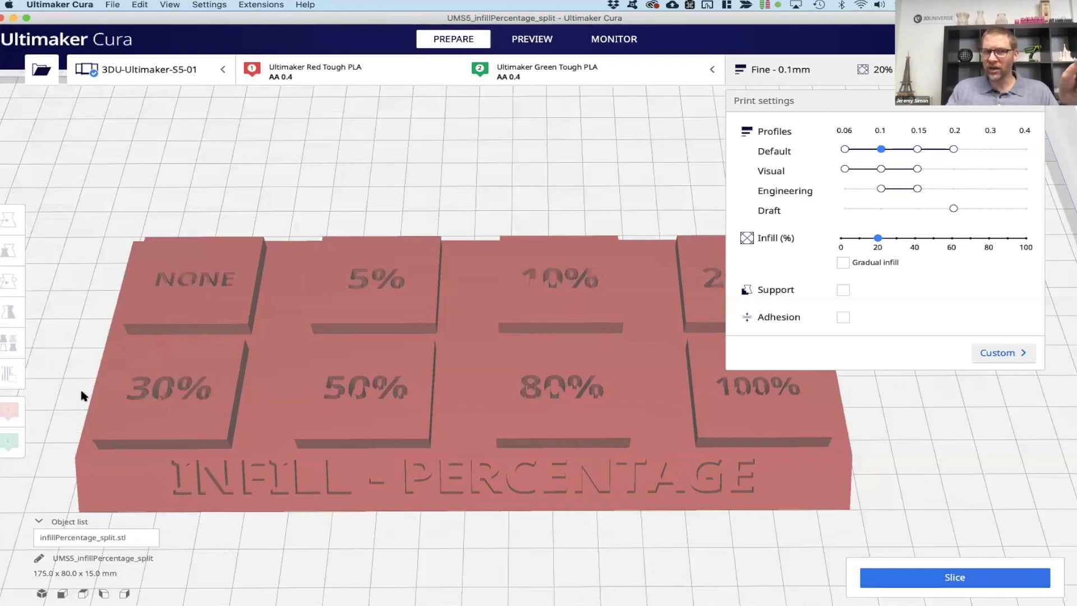
click(218, 394)
click(10, 374)
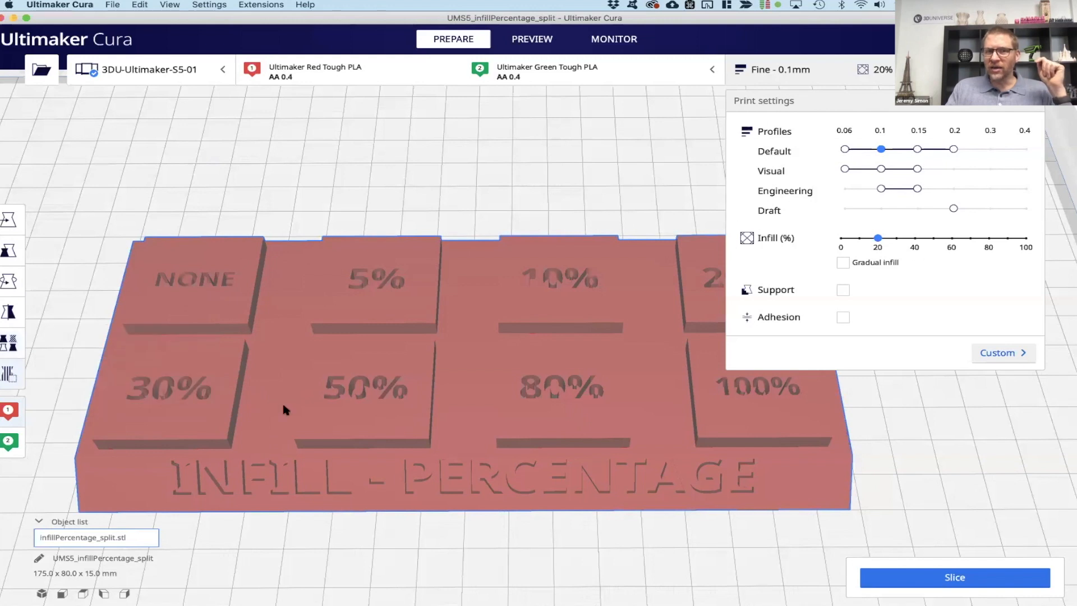
click(357, 429)
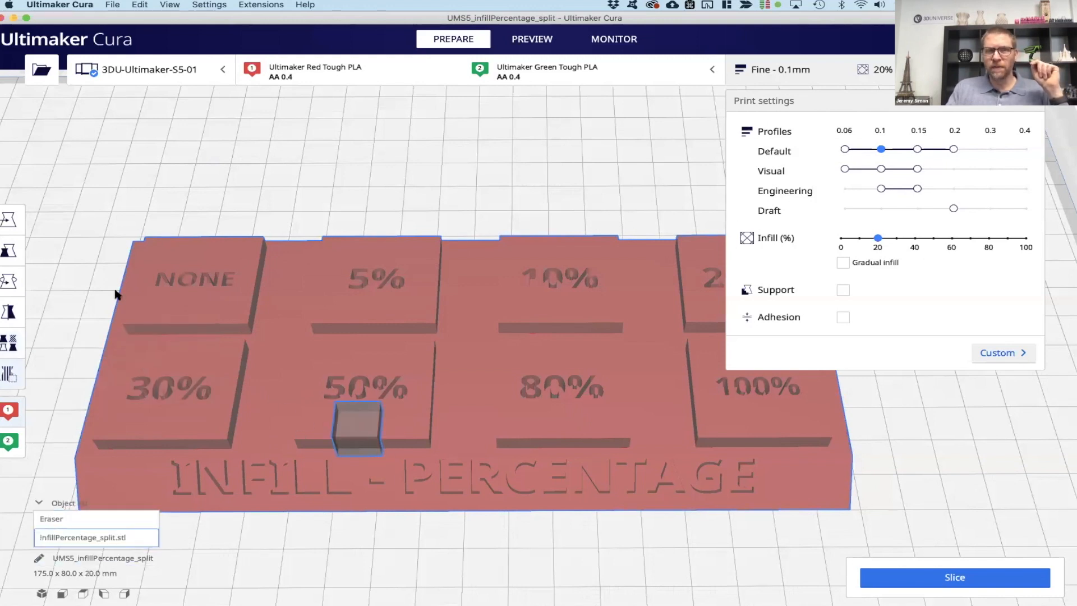
- Scale the support blocker cube uniformly to about 379 %, about 37.9 mm per side, so it encloses the 50% block
click(16, 257)
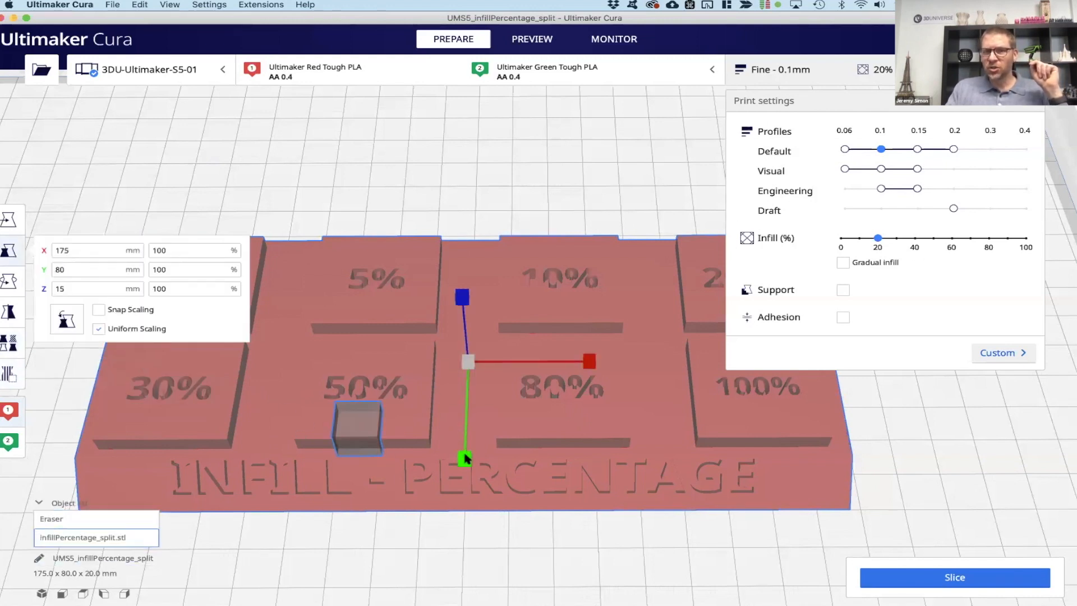
drag(465, 458, 490, 418)
key(super+z)
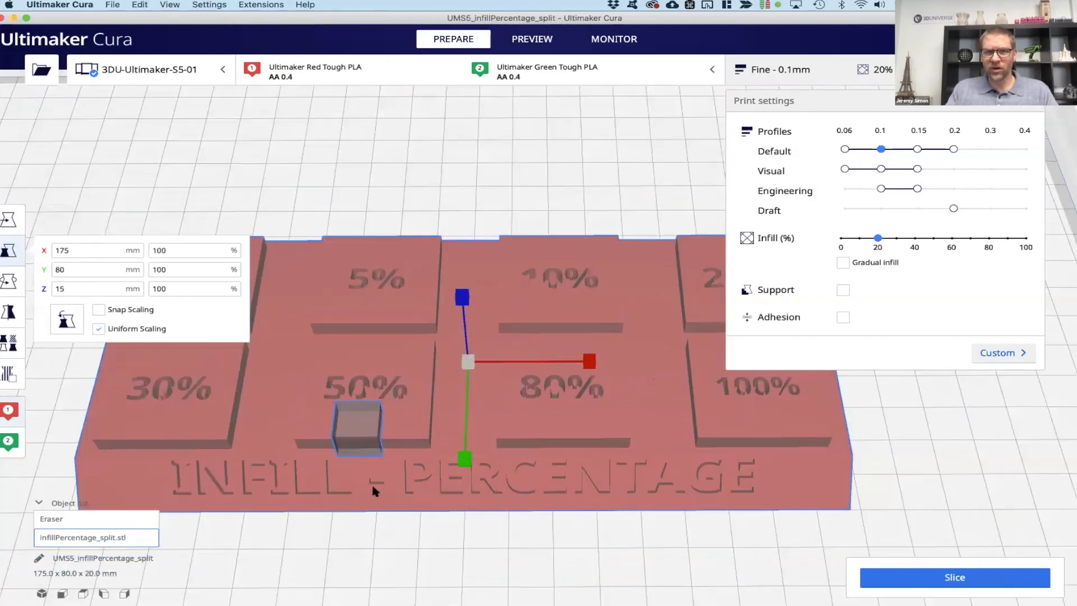
click(381, 527)
click(355, 406)
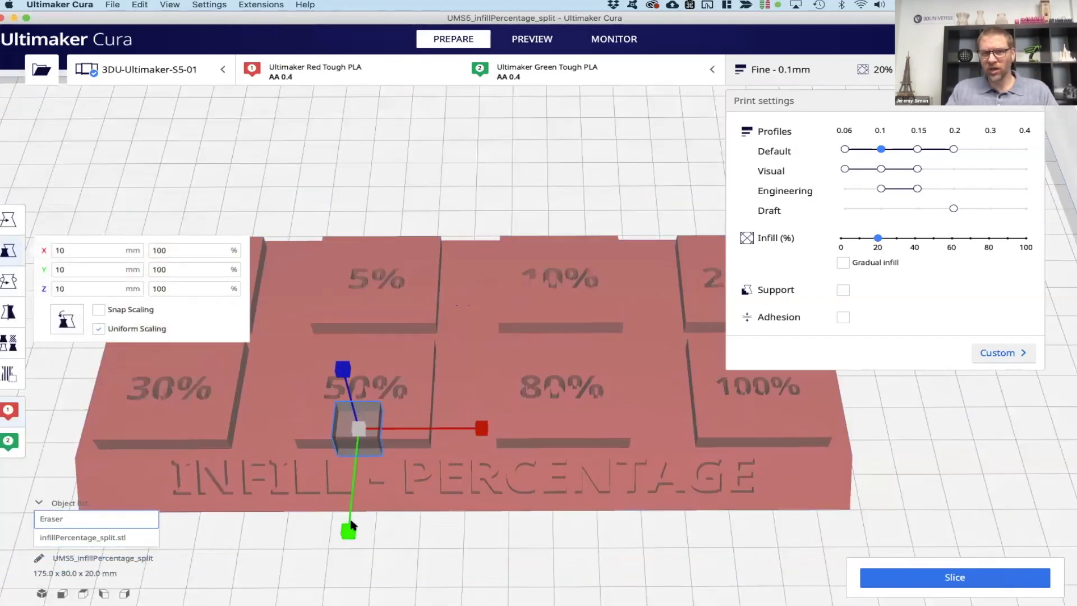
mouse_move(348, 531)
mouse_down()
mouse_move(352, 567)
mouse_move(349, 547)
mouse_up()
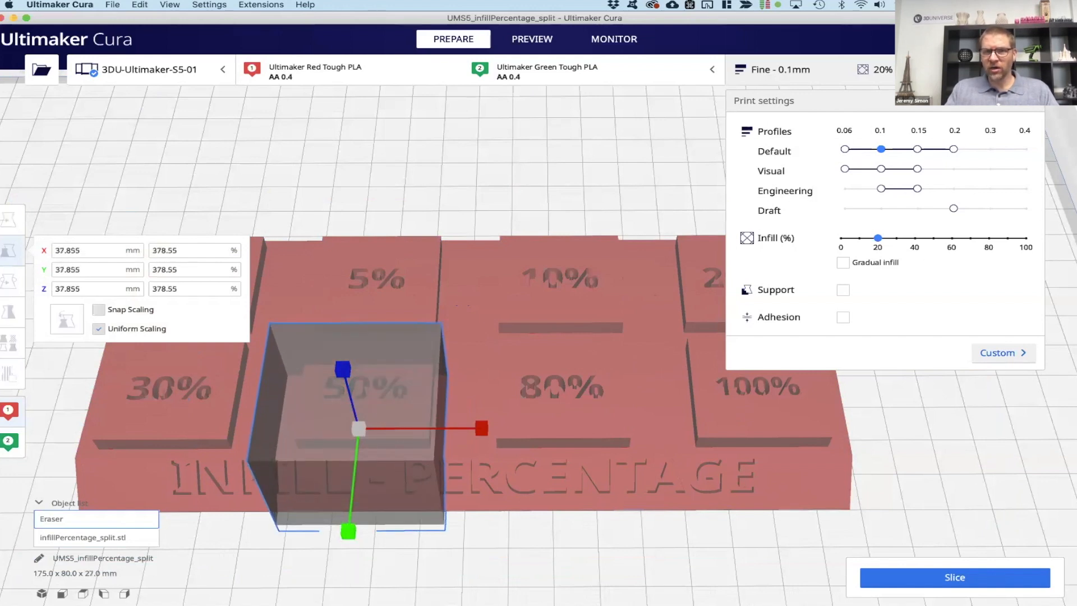
- Move the support blocker cube over the 80% block and raise it to a Z position of about 10.2 mm
click(9, 219)
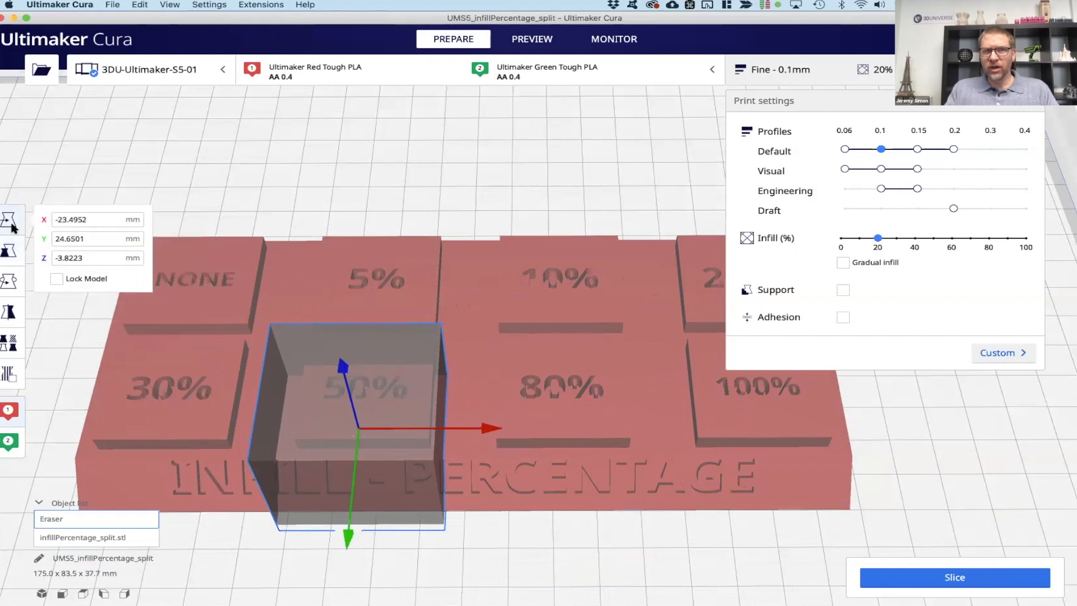
mouse_move(402, 394)
mouse_down()
mouse_move(594, 346)
mouse_move(593, 356)
mouse_move(603, 338)
mouse_up()
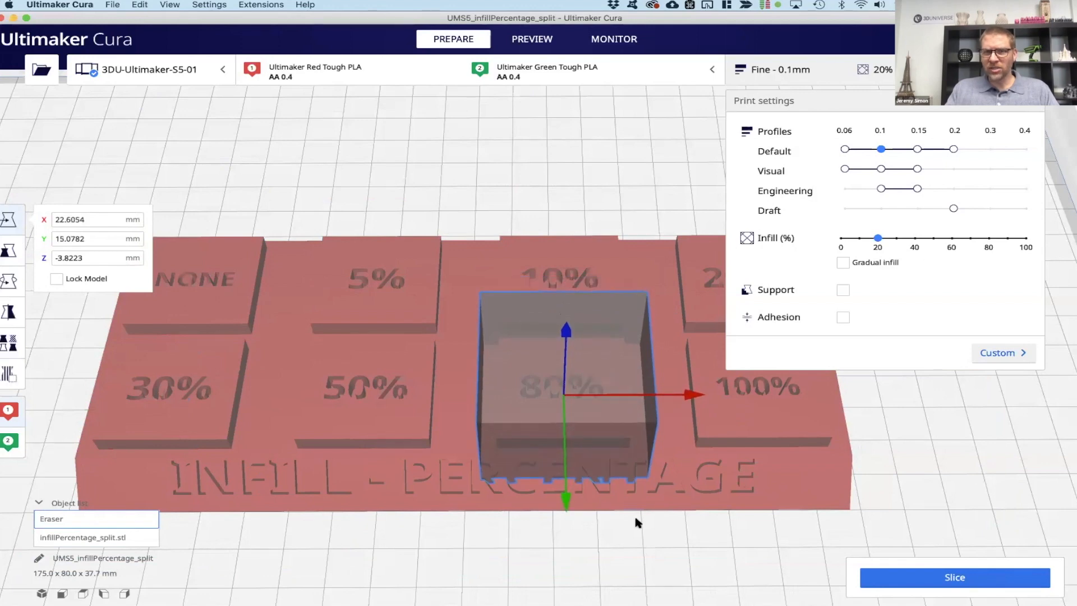
click(634, 515)
right_drag(641, 498, 654, 437)
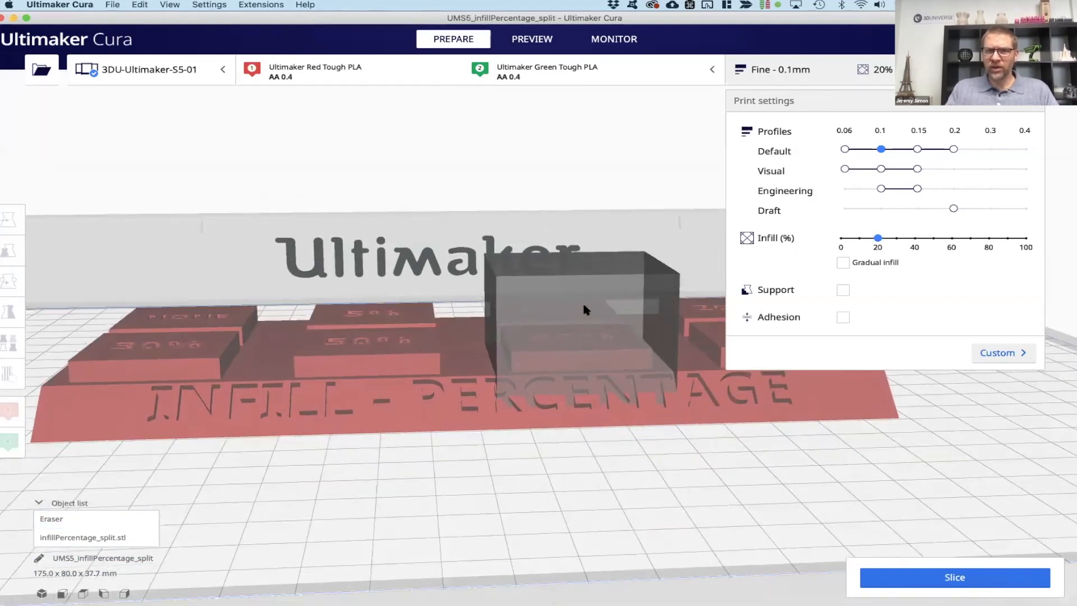
click(582, 299)
mouse_move(579, 225)
mouse_down()
mouse_move(574, 160)
mouse_move(578, 169)
mouse_up()
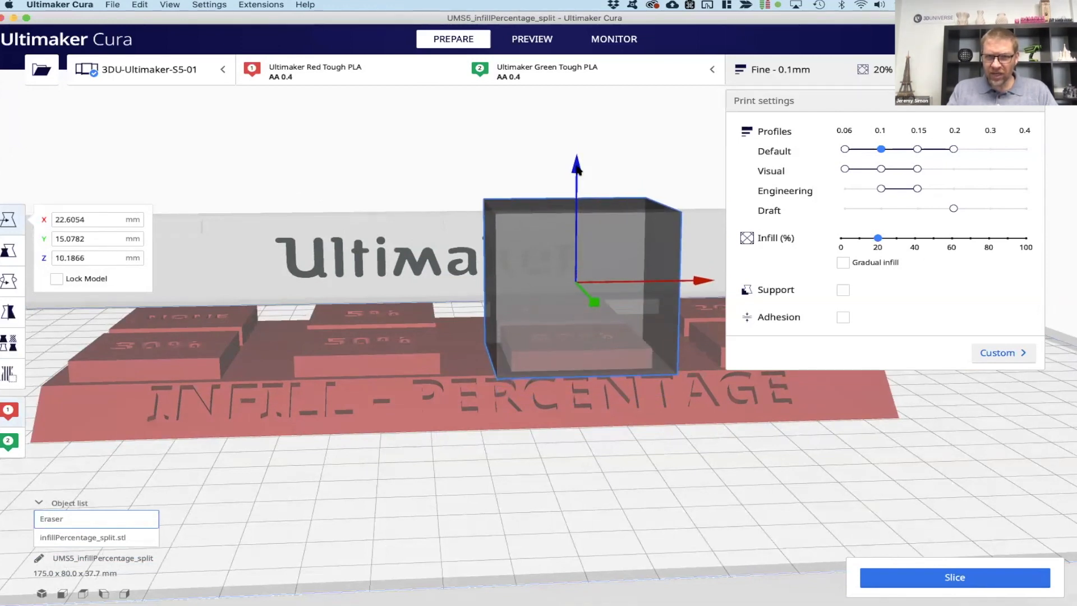
- Set the cube to modify settings for overlaps and remove its Wall Thickness and Top/Bottom Thickness overrides
click(9, 342)
click(185, 350)
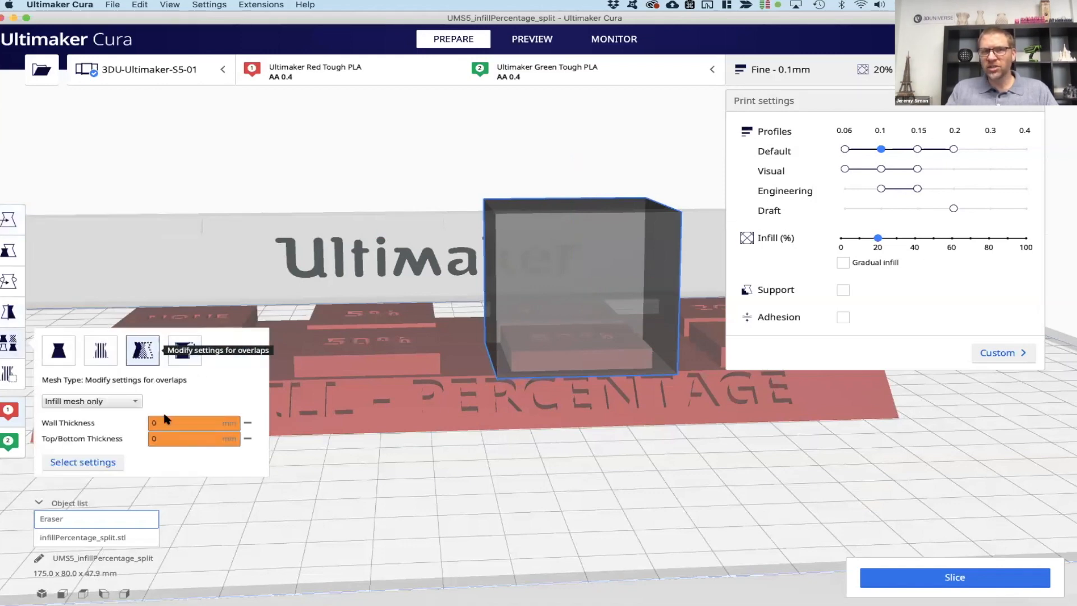
click(246, 426)
click(246, 425)
- Add Infill Density and Top Layers overrides to the cube, with 80 % density and 0 top layers
click(83, 423)
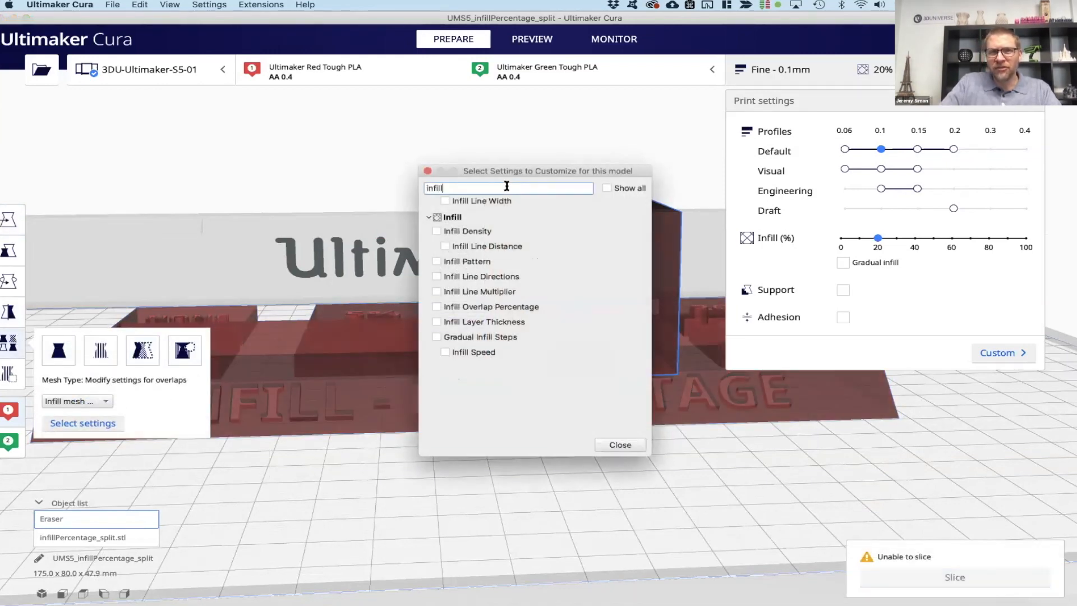
click(436, 232)
double_click(457, 188)
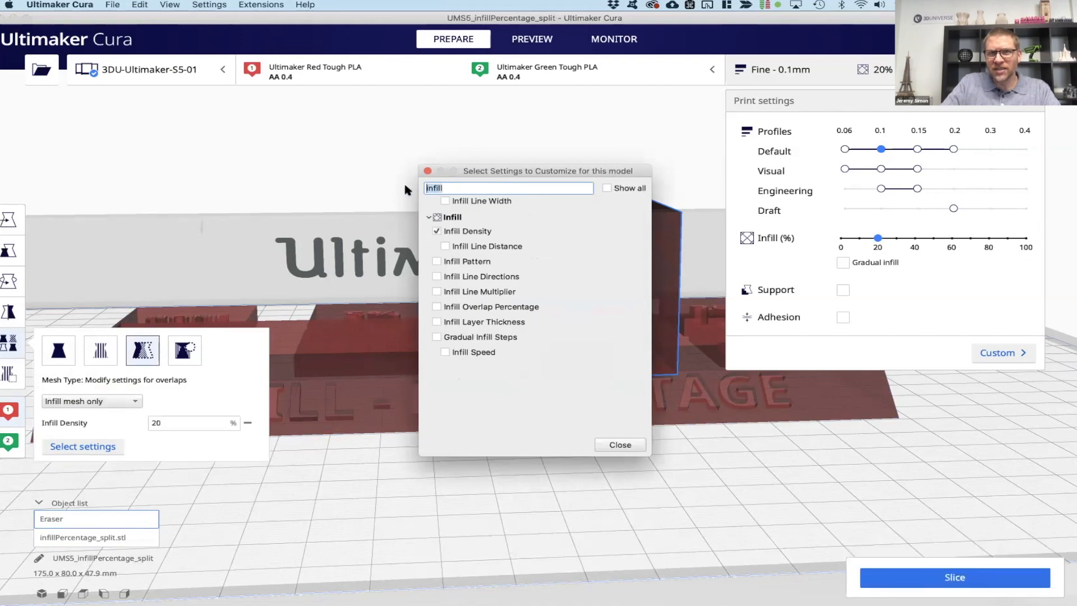
text(top)
click(453, 246)
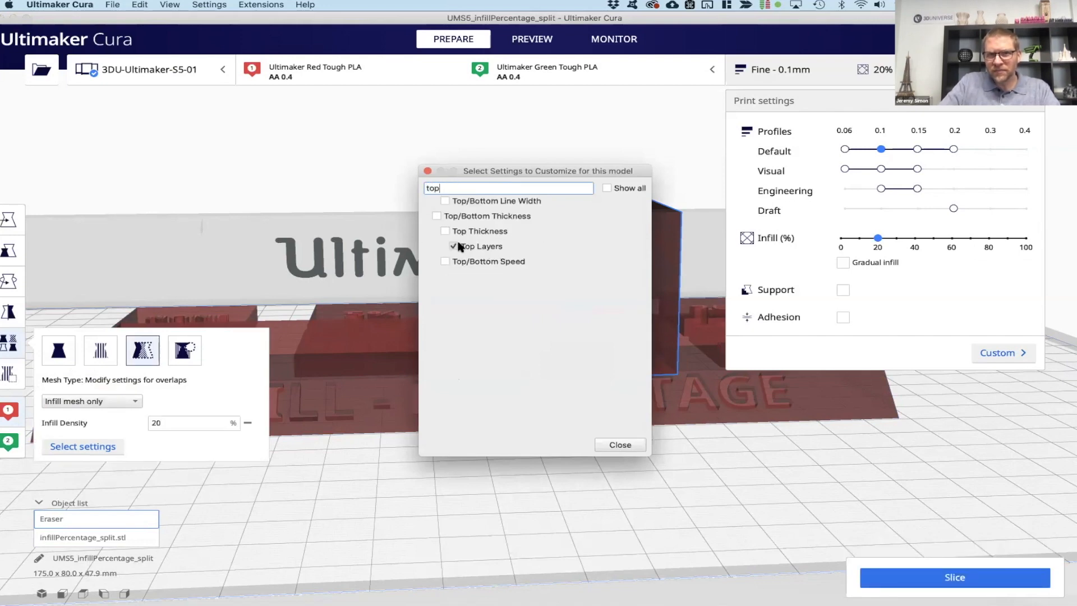
click(620, 444)
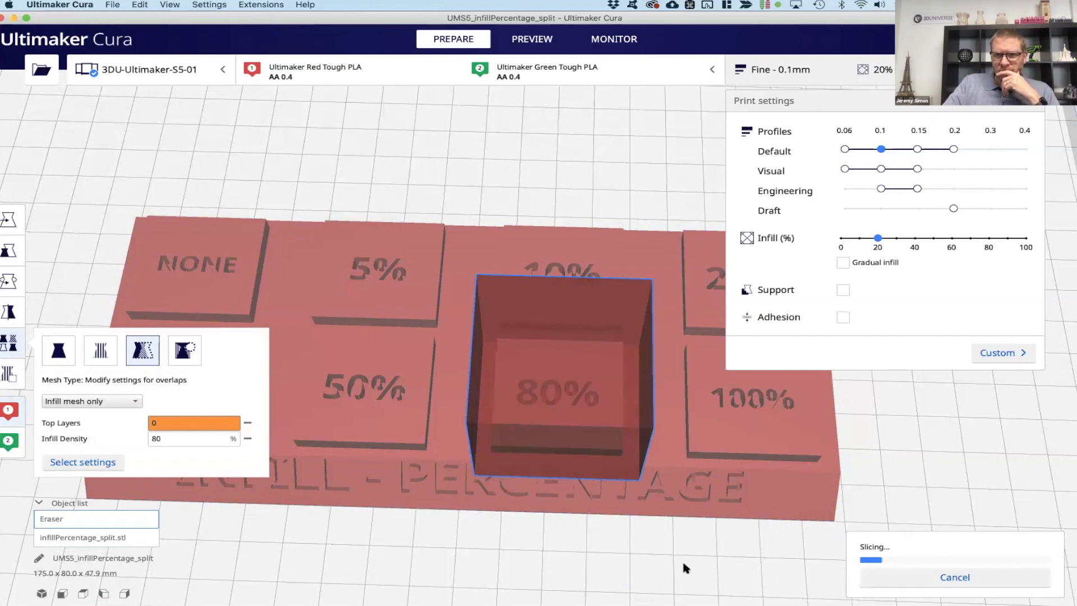
- Preview the sliced infill percentage plate and lower the displayed layers to layer 122
click(689, 568)
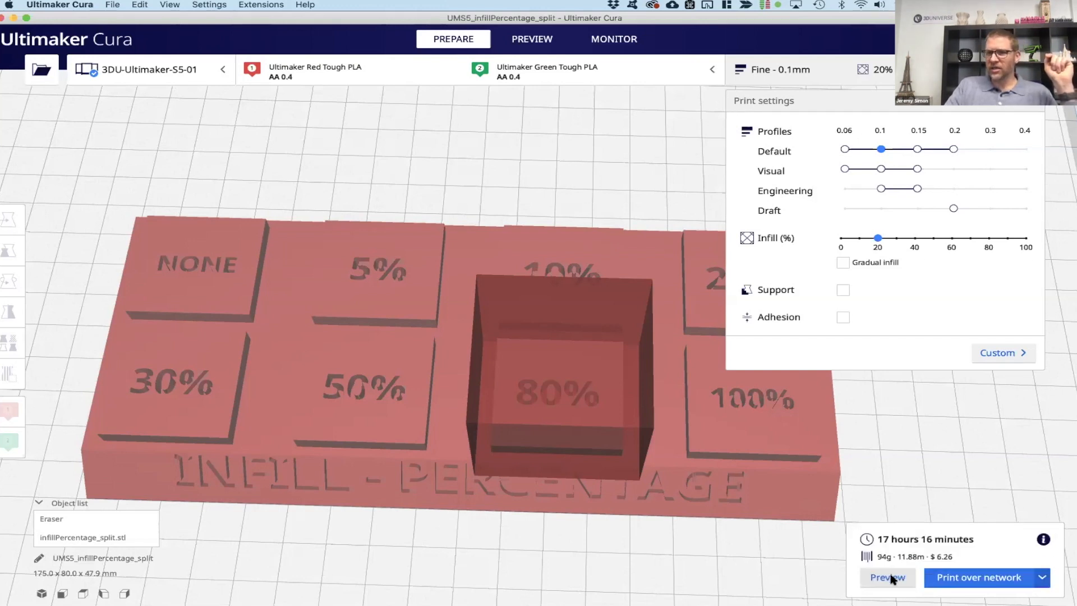
click(889, 578)
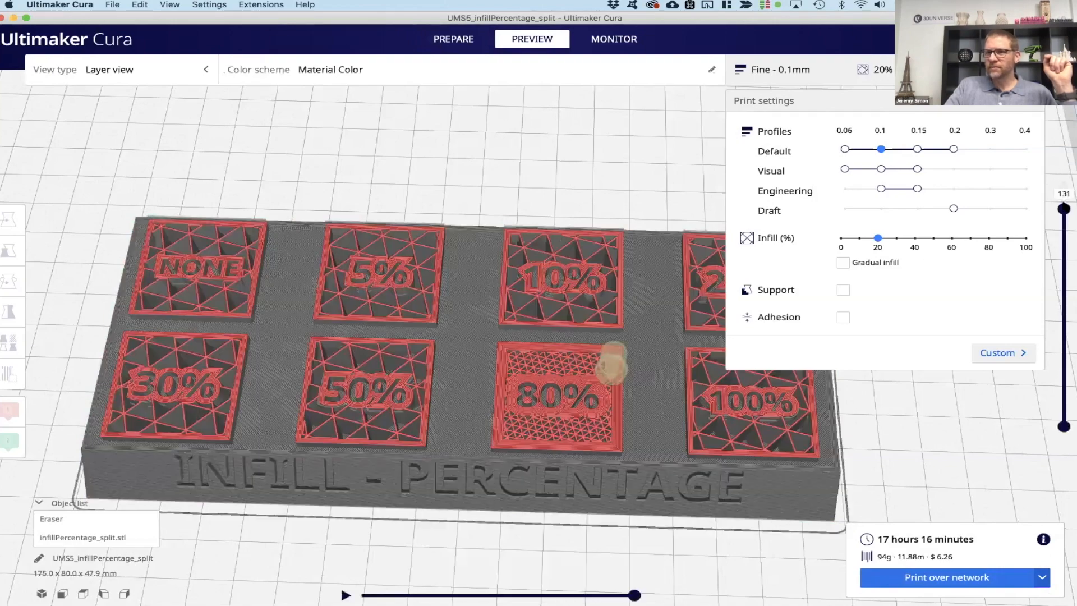
mouse_move(1064, 207)
mouse_down()
mouse_move(1063, 386)
mouse_move(1055, 194)
mouse_move(1058, 223)
mouse_up()
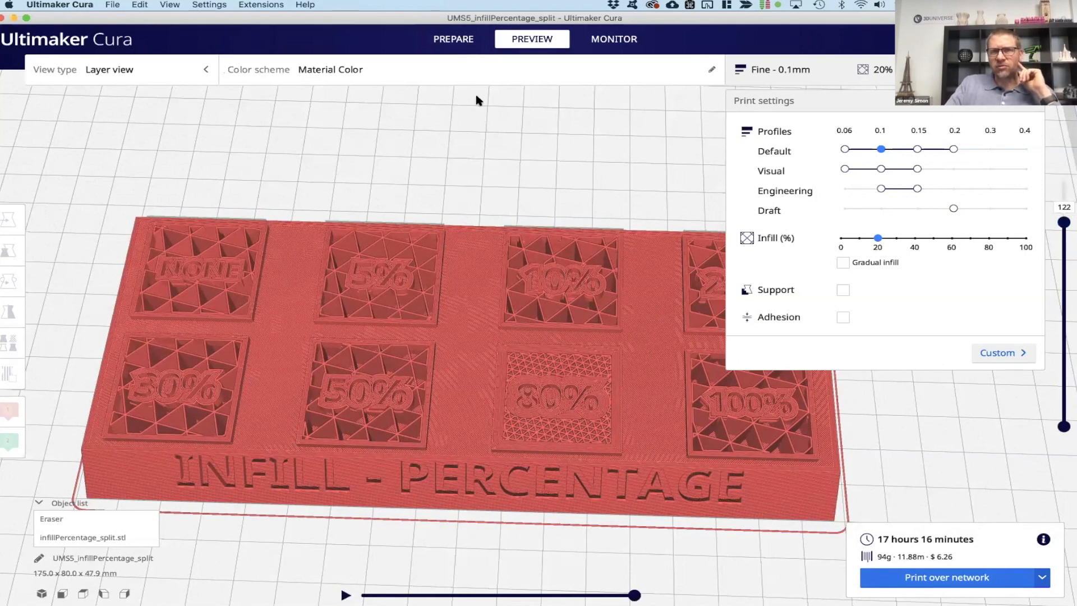
- Return to the Prepare stage and delete the overlap cube from the 80% block
click(456, 37)
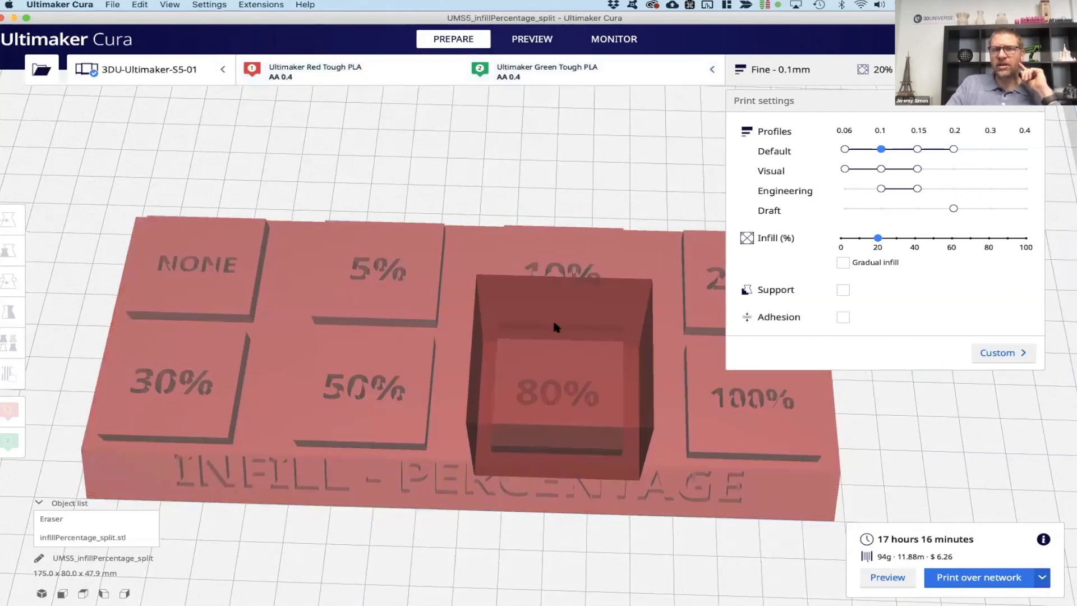
click(551, 319)
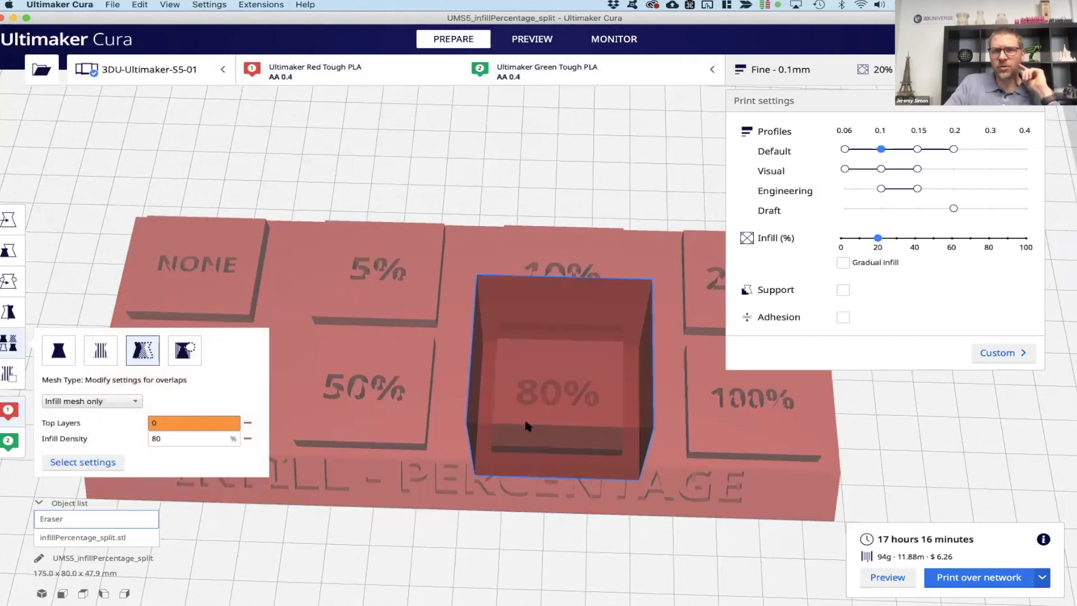
click(527, 543)
click(538, 401)
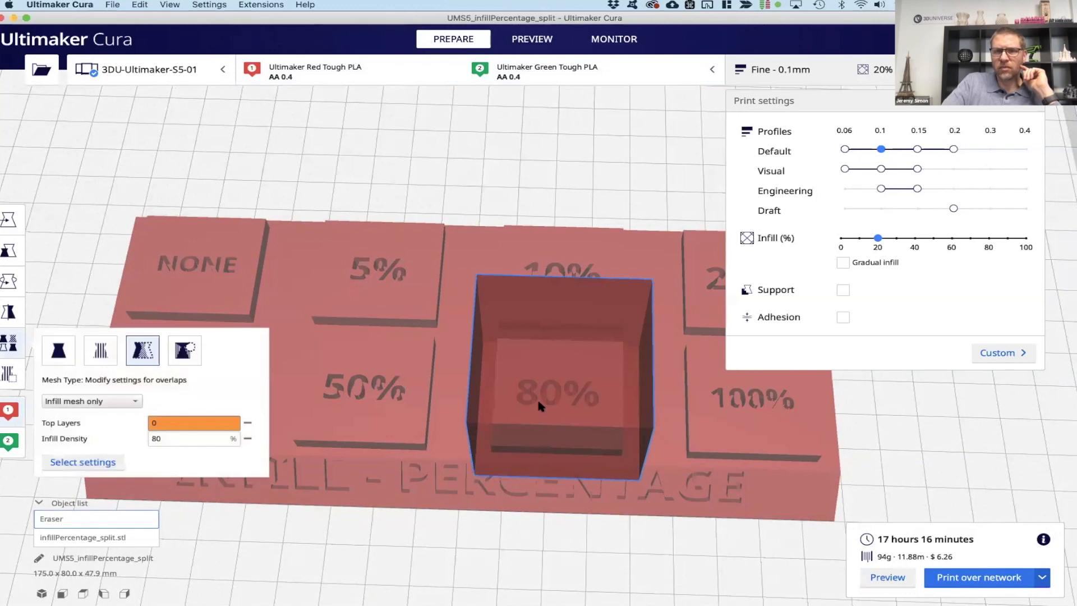
right_click(538, 400)
click(567, 418)
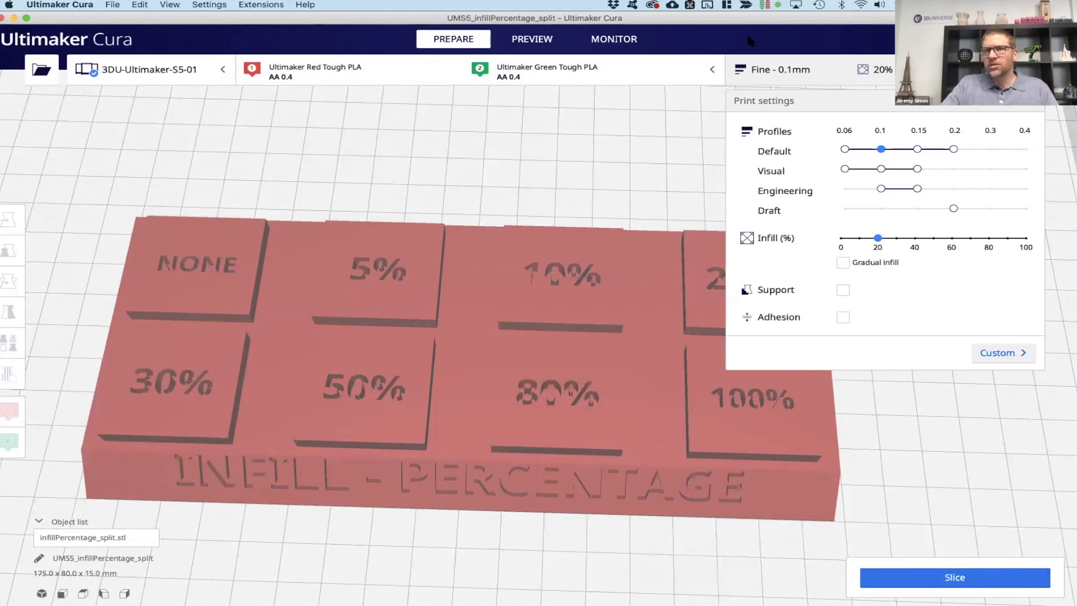
- Add a Pause at height post-processing script and set its pause height to 10 mm
click(261, 4)
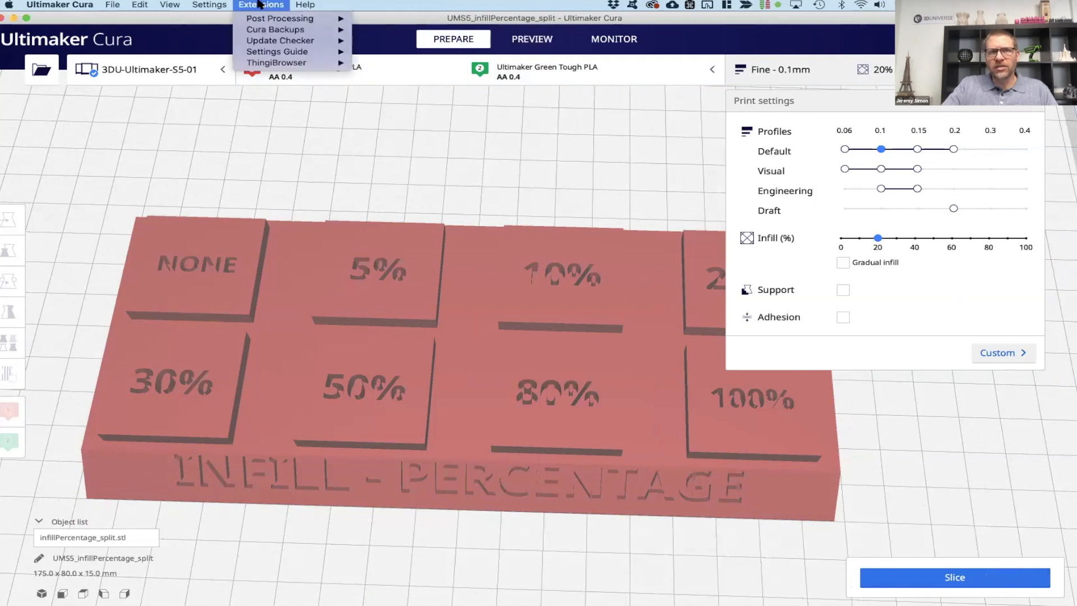
mouse_move(268, 19)
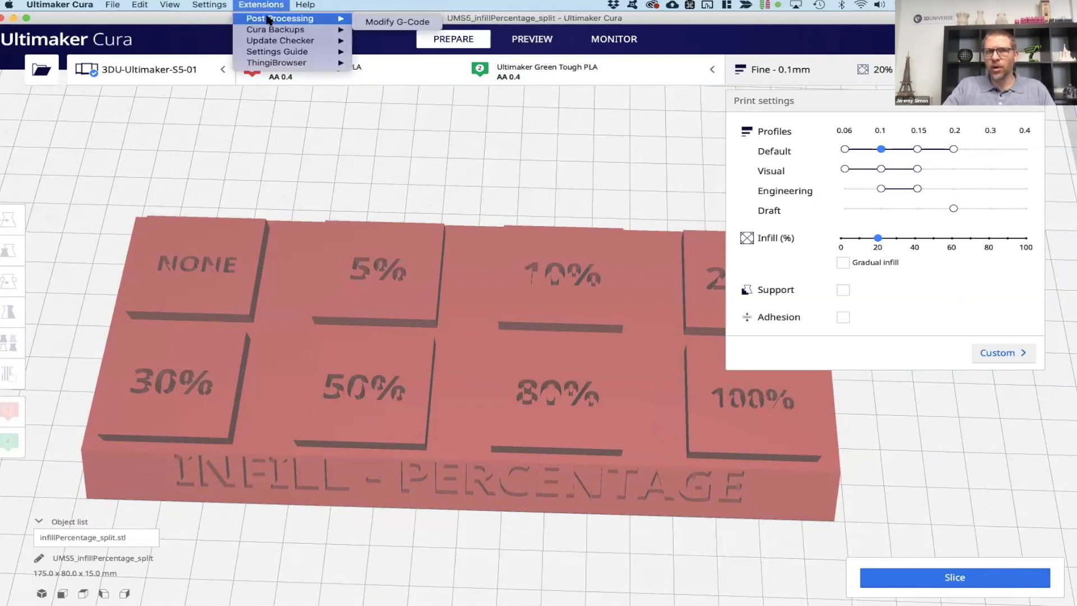
click(393, 22)
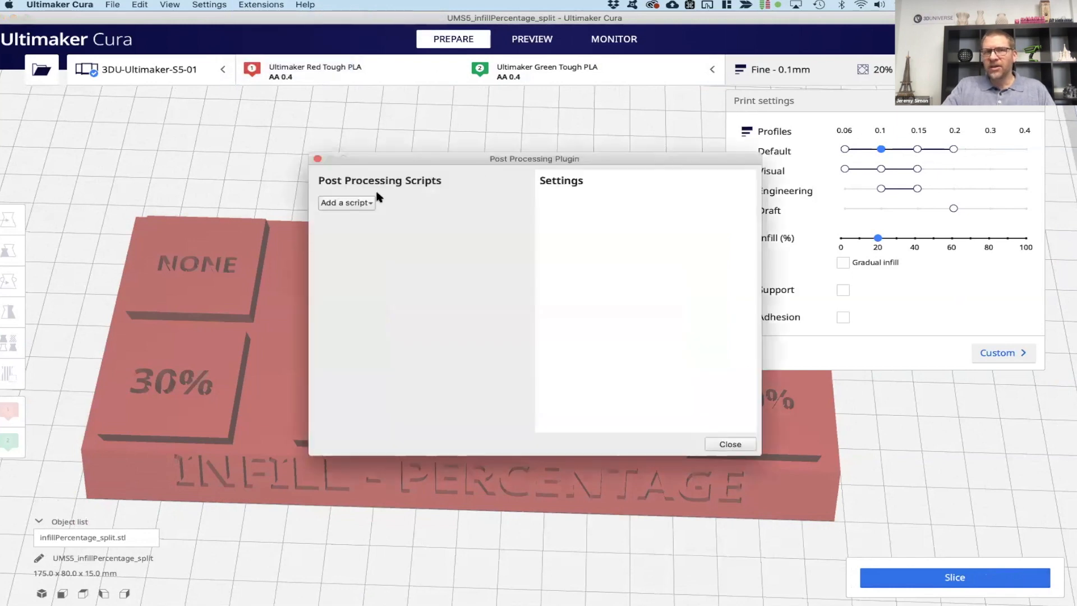
click(368, 202)
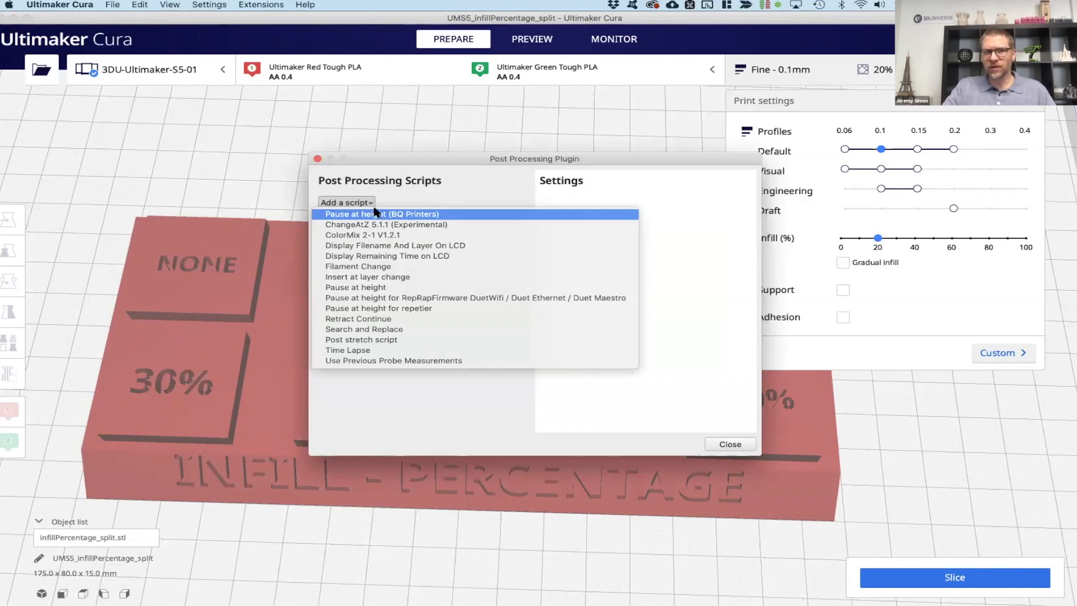
click(388, 288)
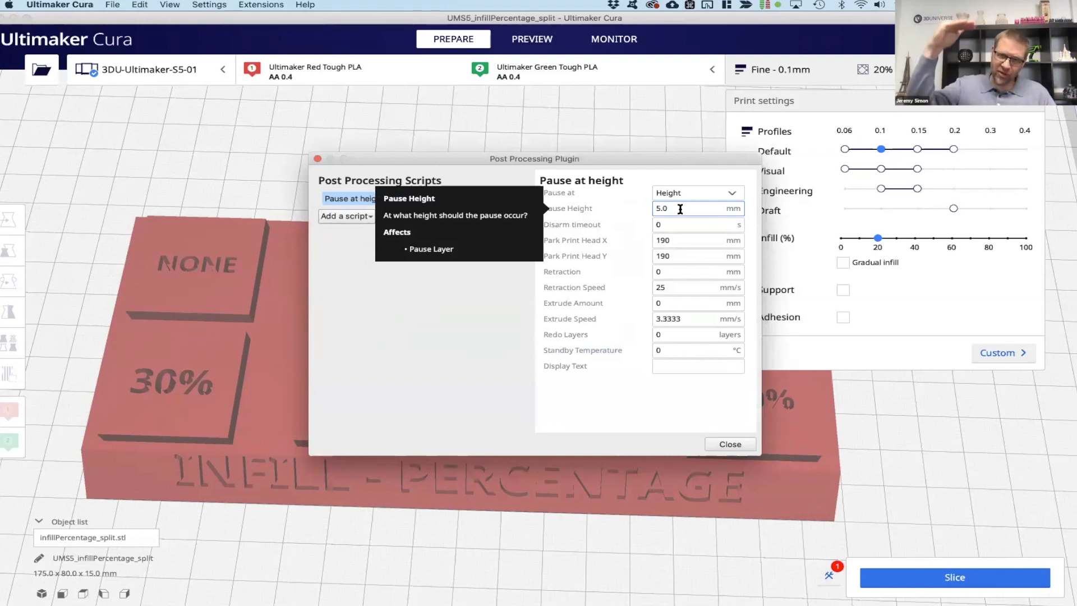
double_click(680, 209)
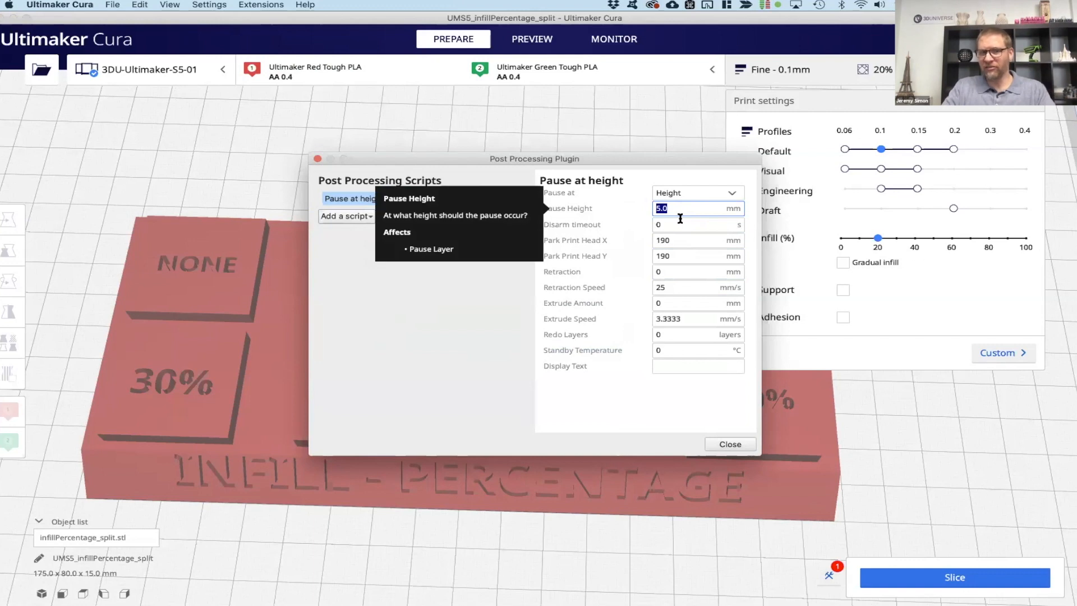
text(10)
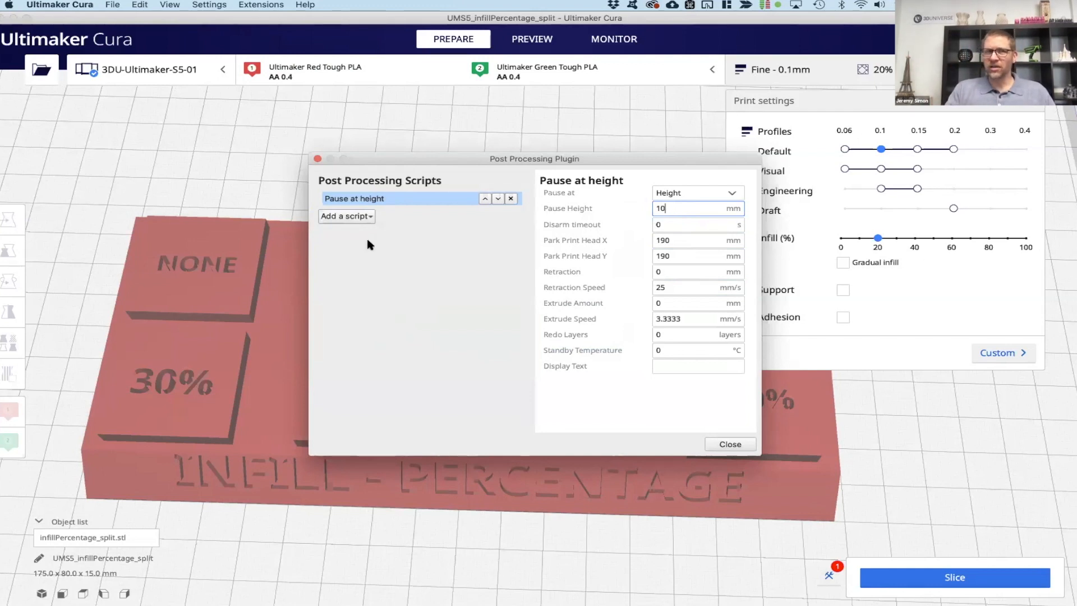
- Add a ChangeAtZ 5.1.1 (Experimental) script below the Pause at height script
click(368, 216)
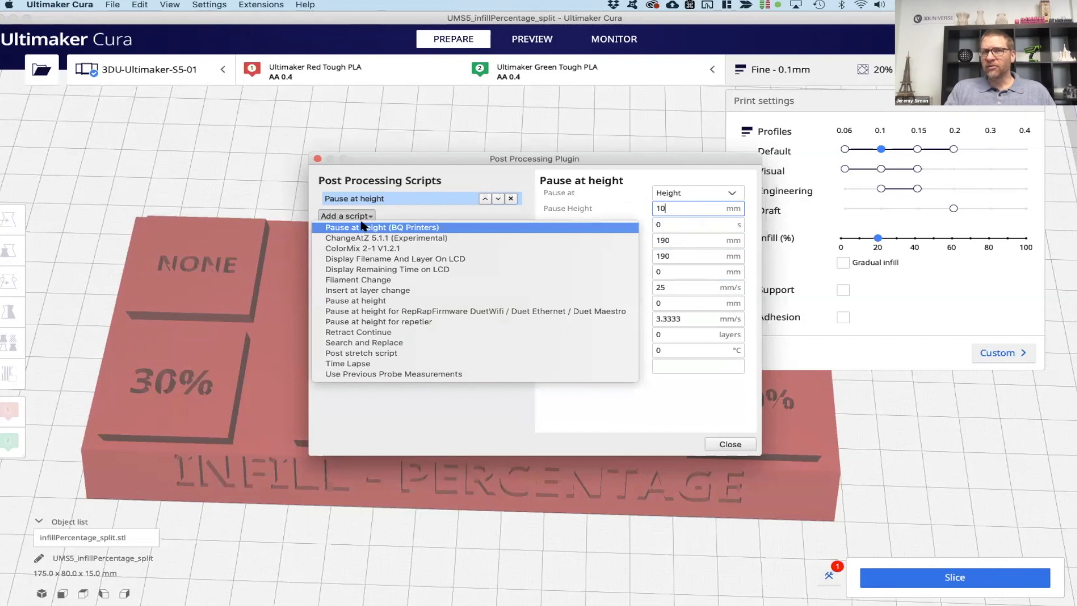
click(370, 238)
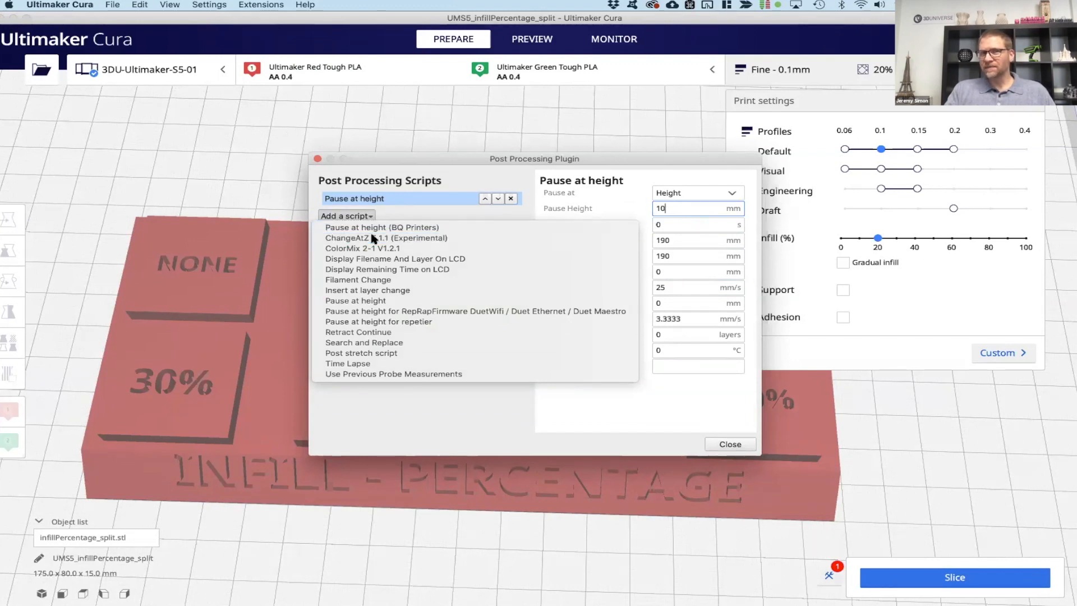
click(370, 231)
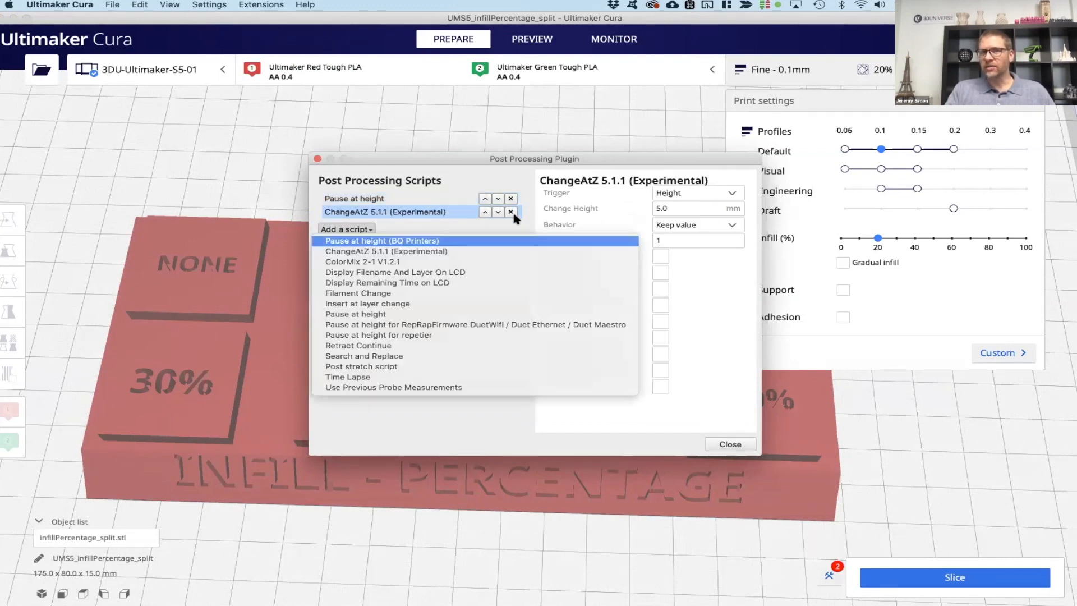
- Try the Change Speed, Change Flow Rate and Change Bed Temp options of the ChangeAtZ script, switching each off again
click(655, 210)
double_click(673, 207)
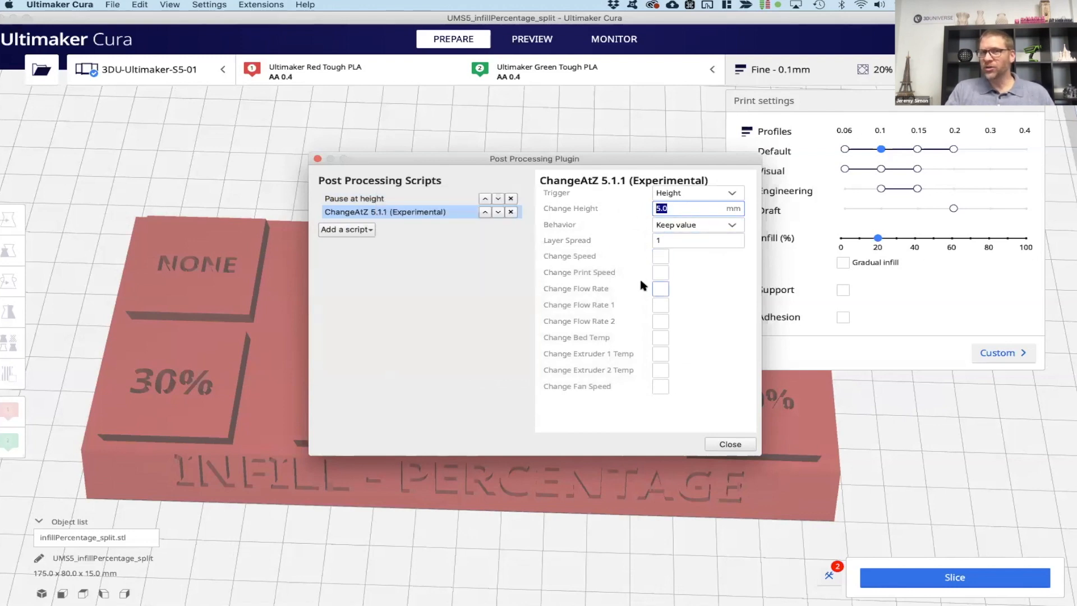
click(660, 257)
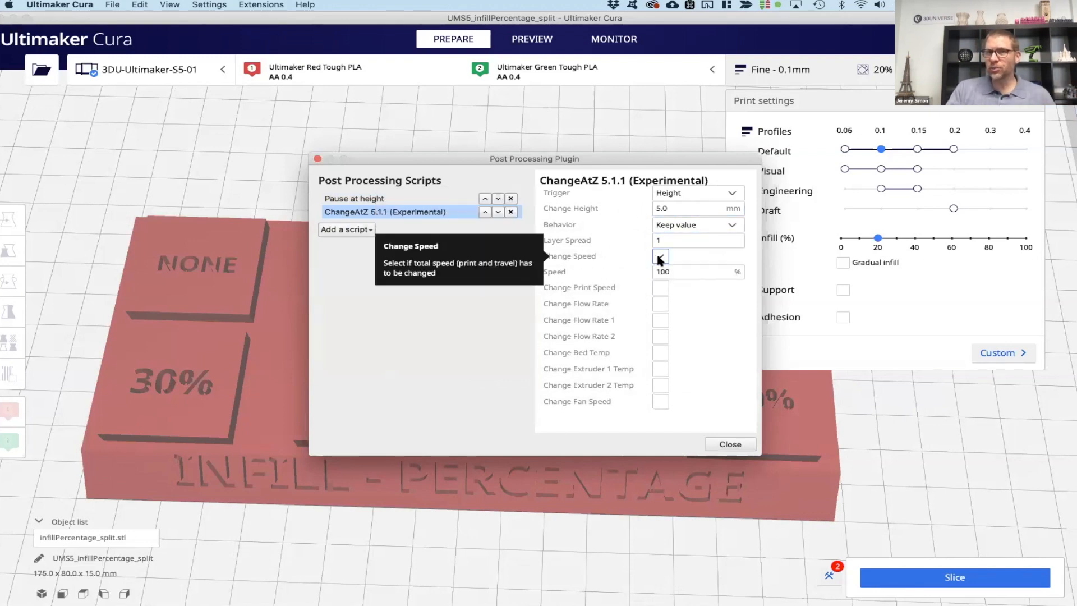
click(659, 257)
click(660, 289)
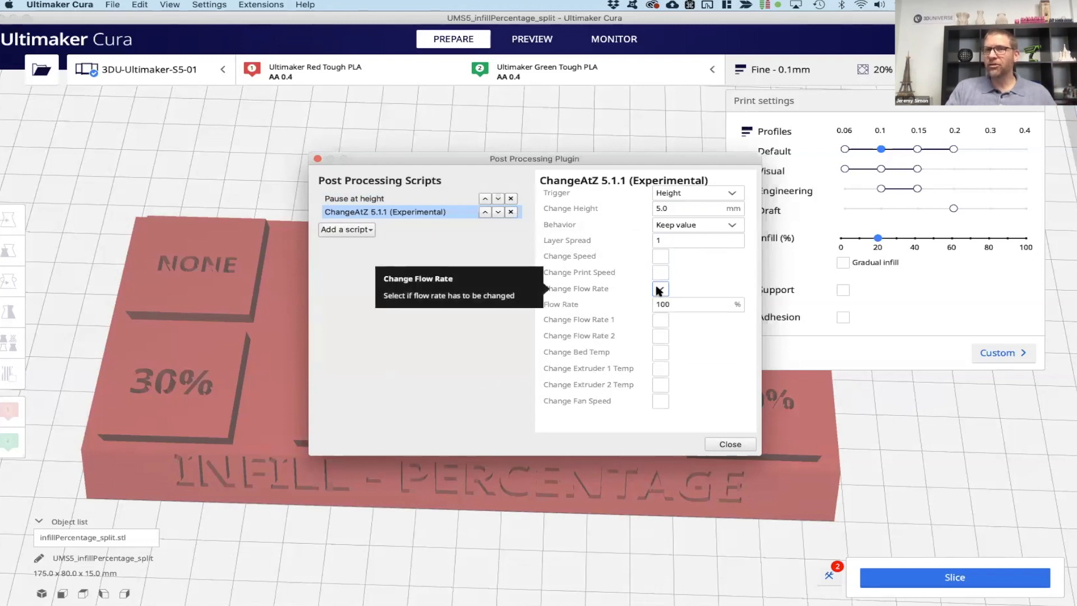
click(659, 290)
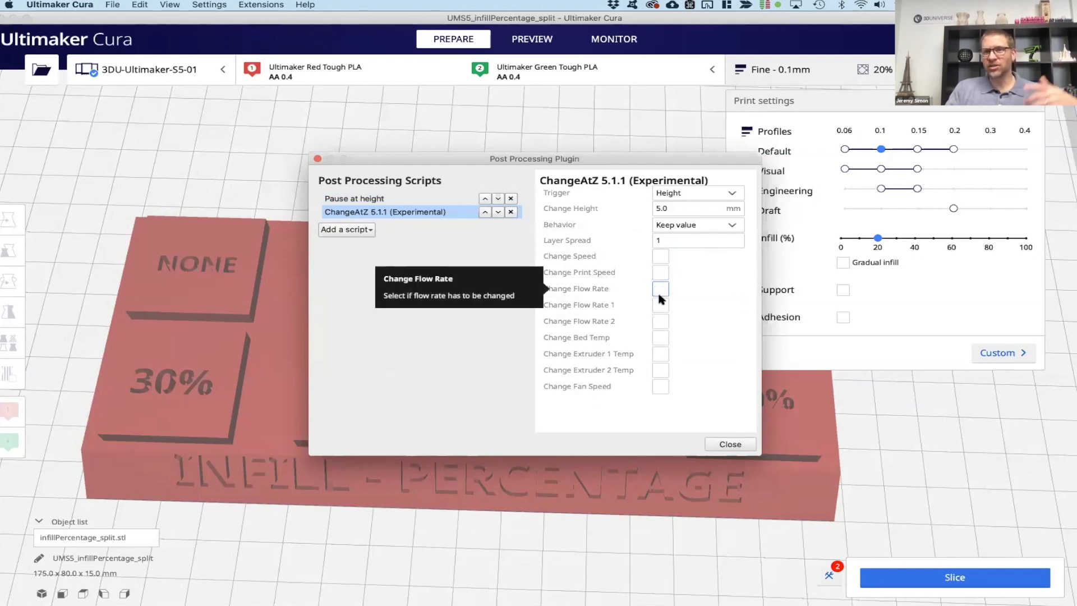
click(660, 338)
click(660, 338)
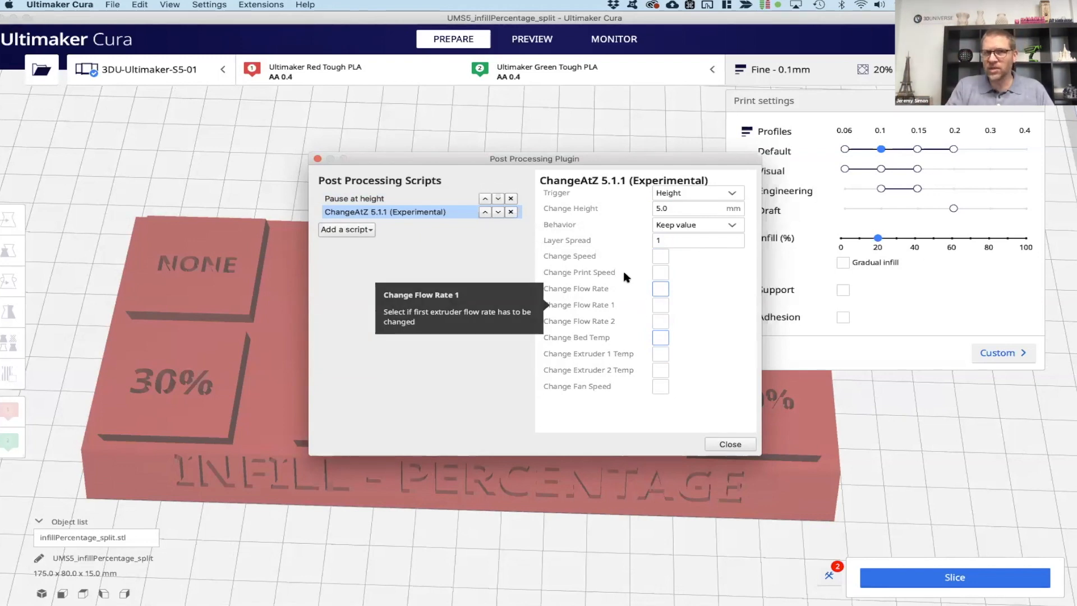
- Add two more ChangeAtZ 5.1.1 (Experimental) scripts to the post-processing list
click(359, 229)
click(368, 252)
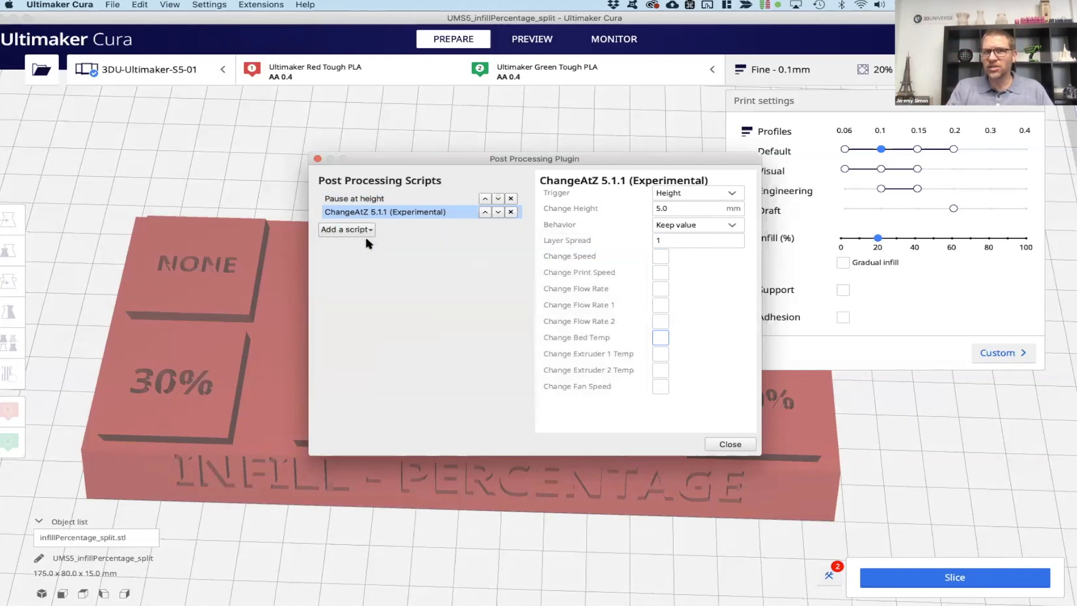
click(364, 240)
click(364, 246)
click(362, 248)
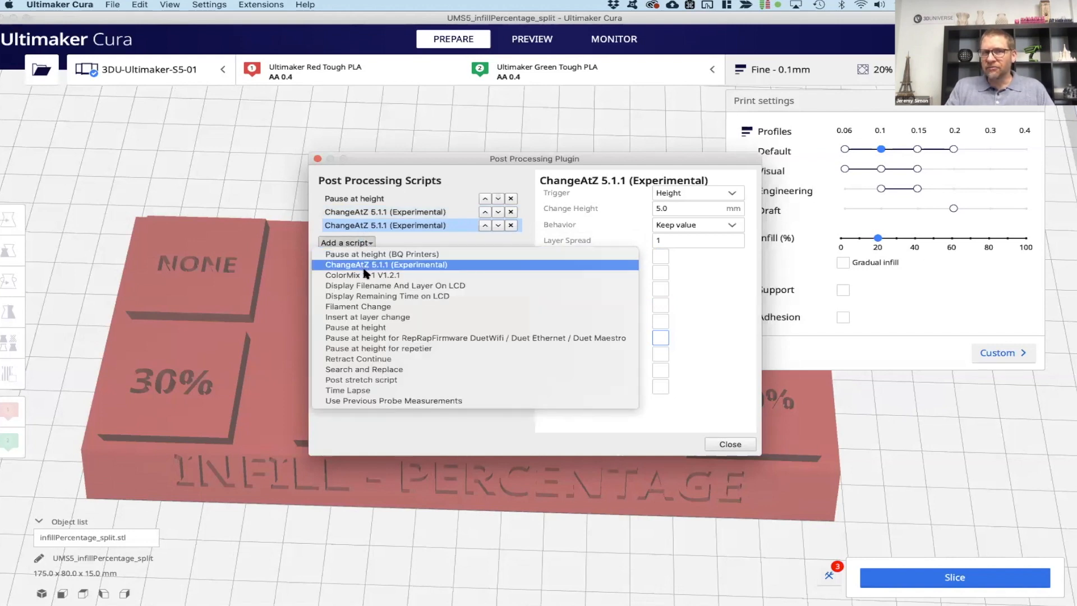
click(367, 265)
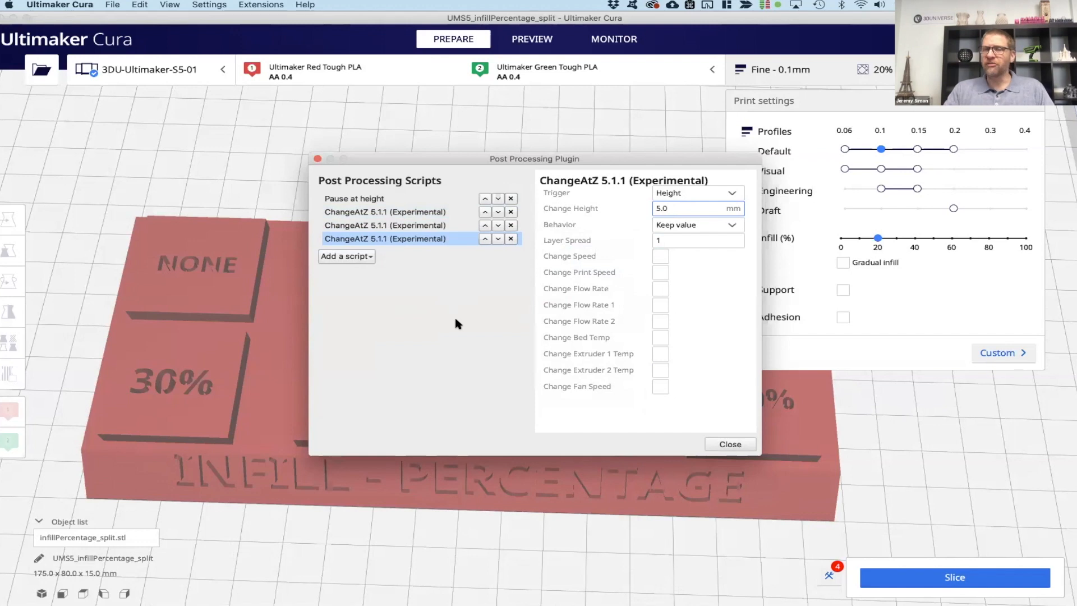
click(262, 4)
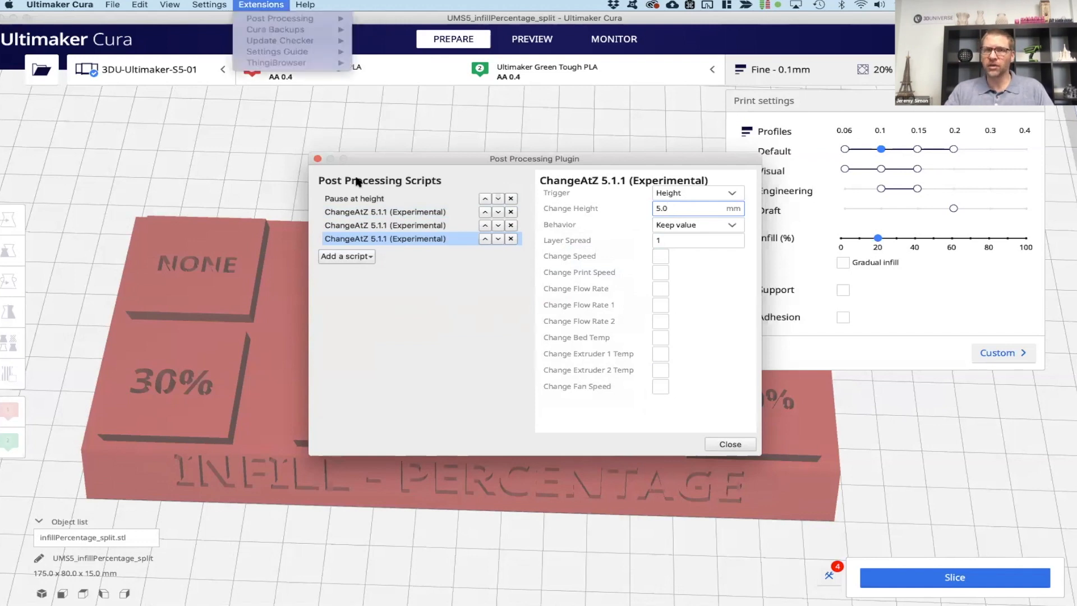
- Close the Post Processing Plugin window and open the Marketplace
click(317, 159)
click(317, 159)
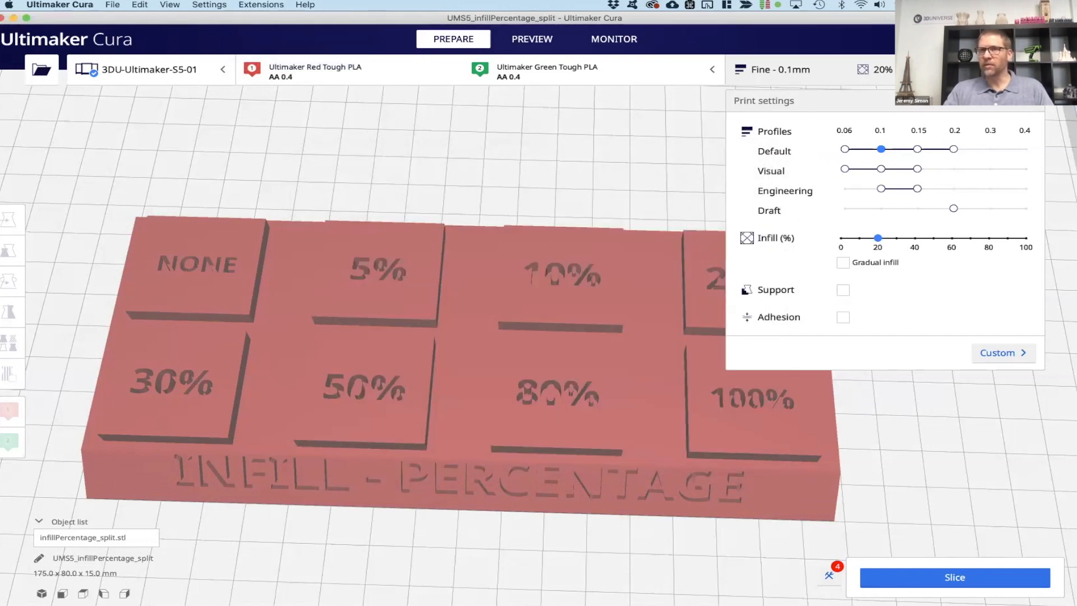
click(998, 40)
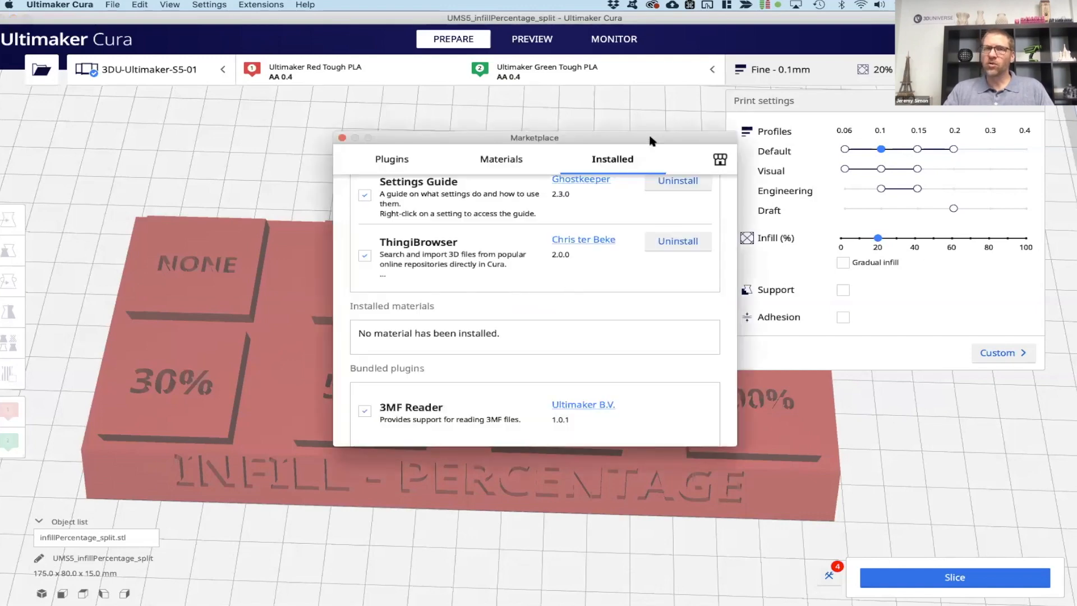
- View the details of the SolidWorks integration among the Marketplace's featured plugins
drag(650, 139, 563, 147)
scroll(525, 252, up, 3)
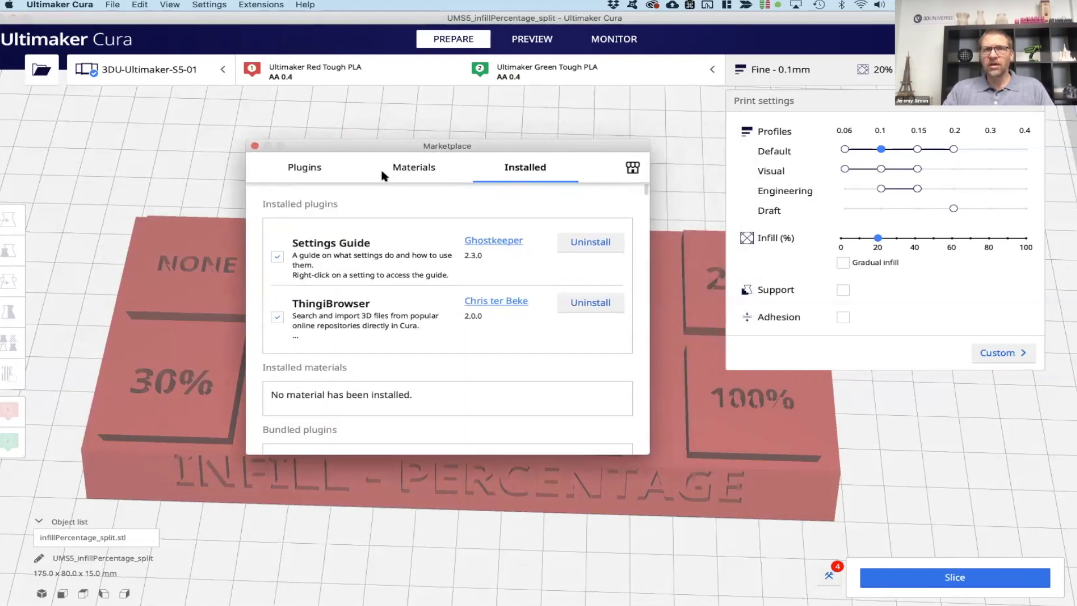
click(305, 168)
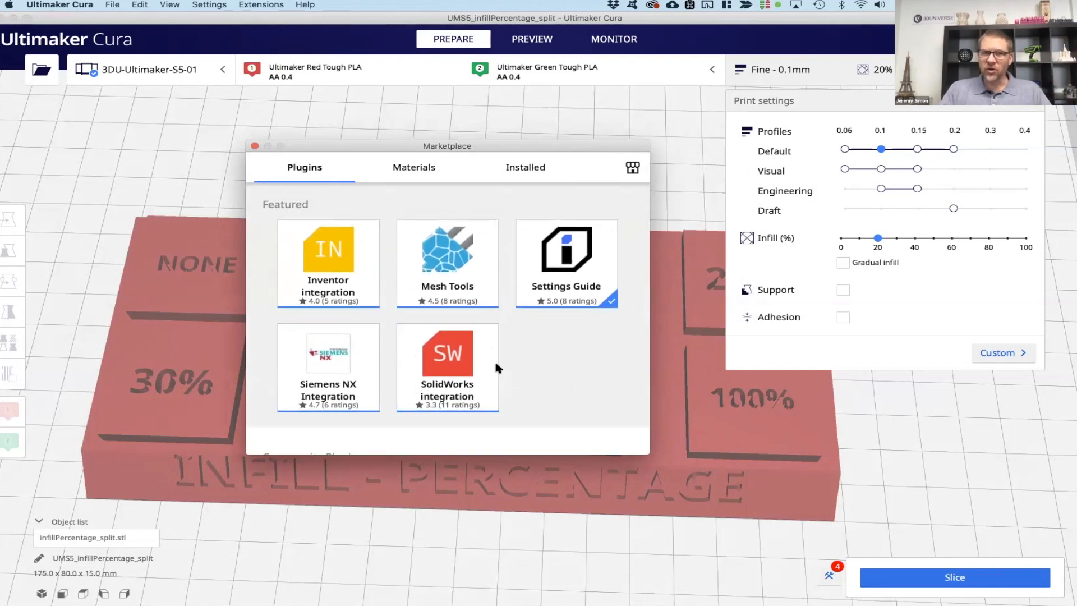
click(453, 359)
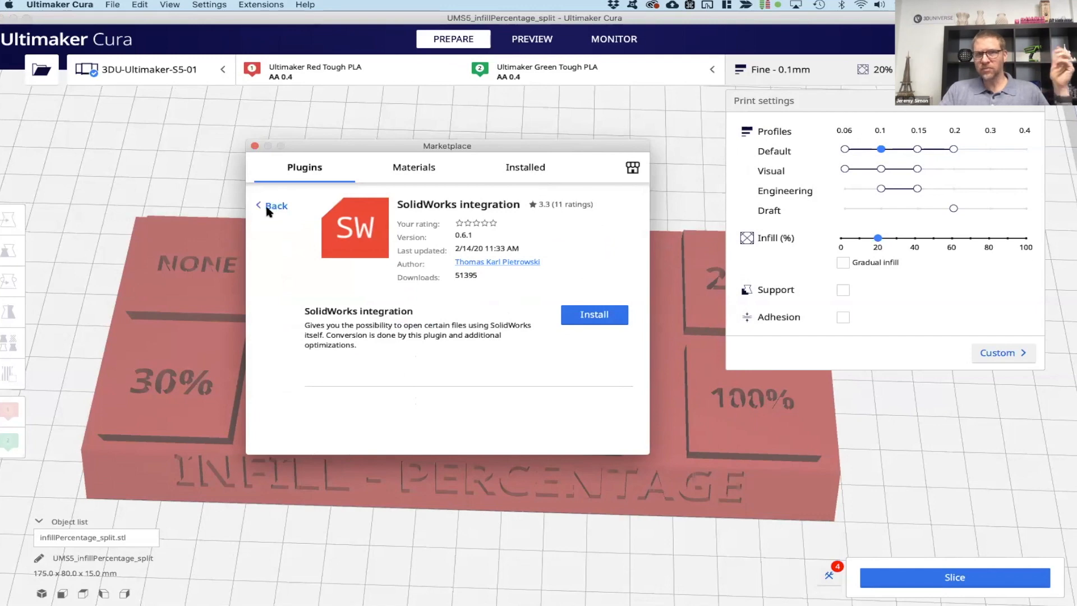
- Return to the plugin catalogue and examine the featured and community plugins on offer
scroll(489, 365, down, 5)
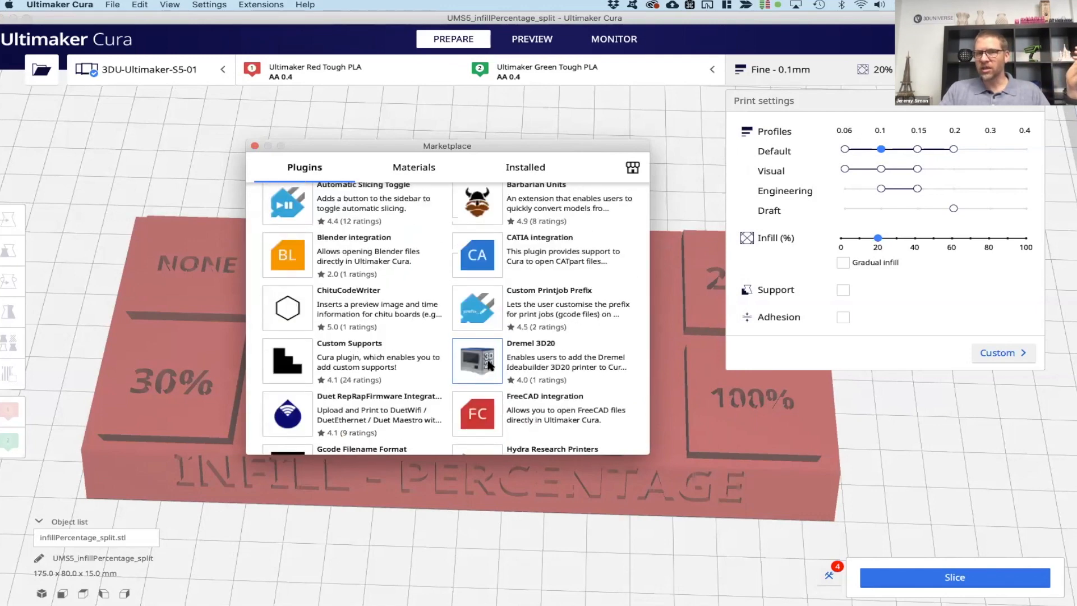
scroll(489, 365, down, 3)
scroll(489, 366, up, 3)
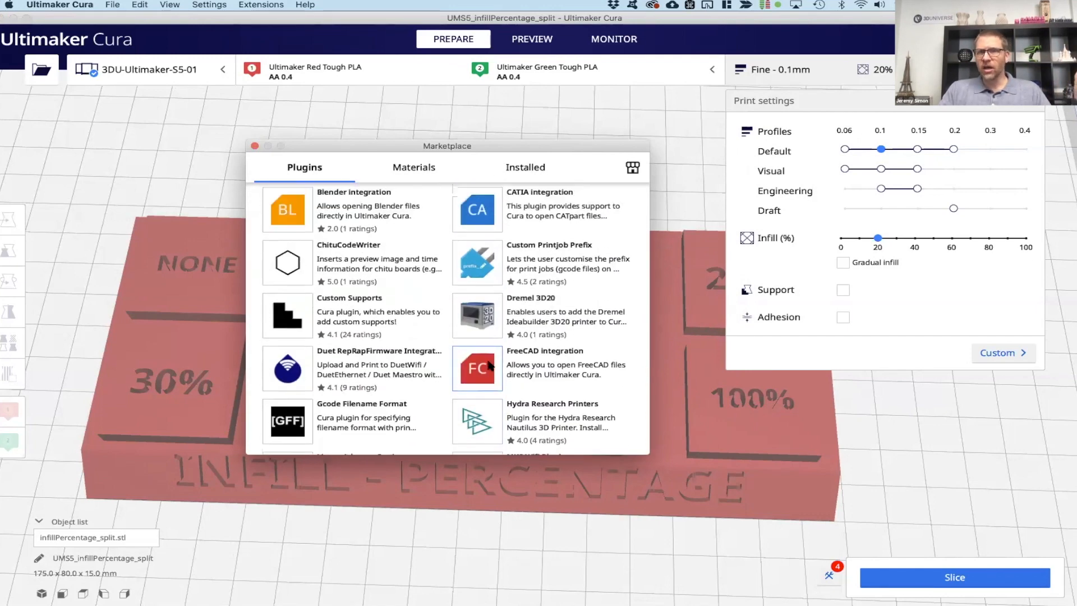
scroll(490, 365, down, 1)
scroll(489, 365, down, 7)
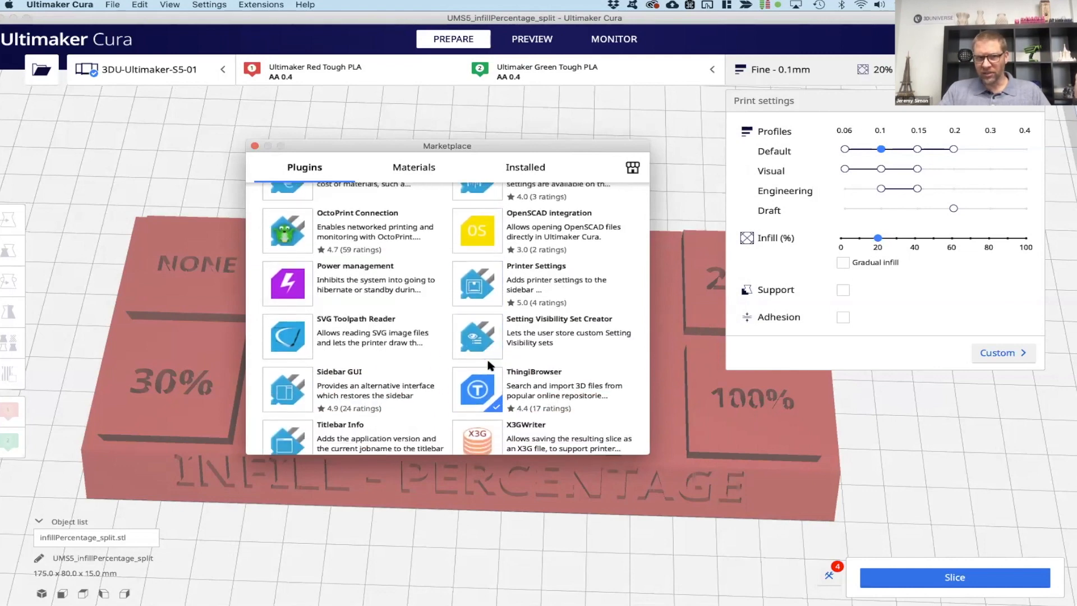
scroll(489, 365, up, 7)
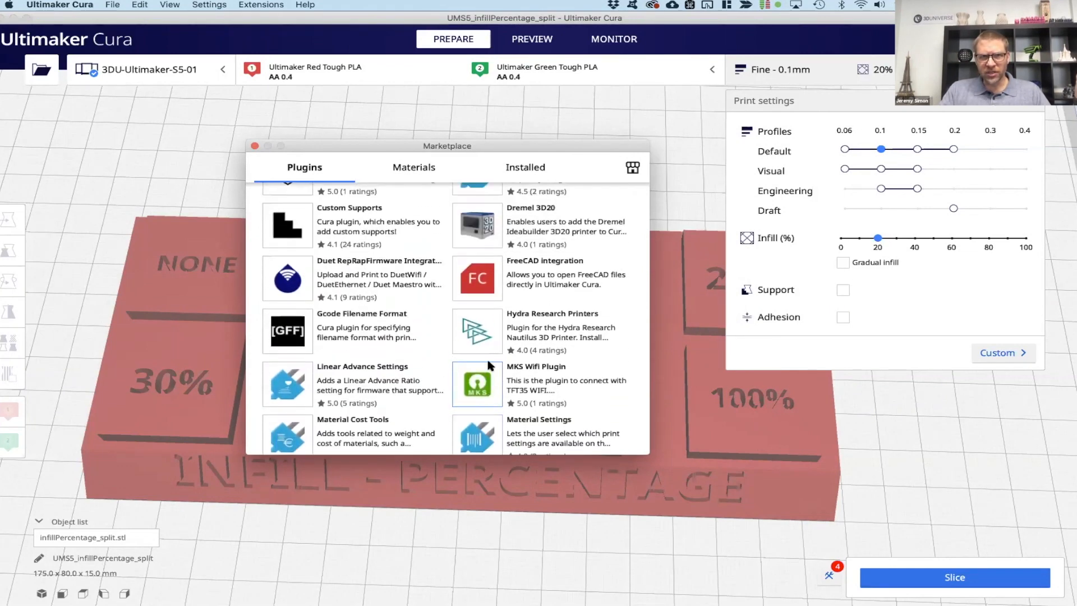
scroll(489, 365, up, 1)
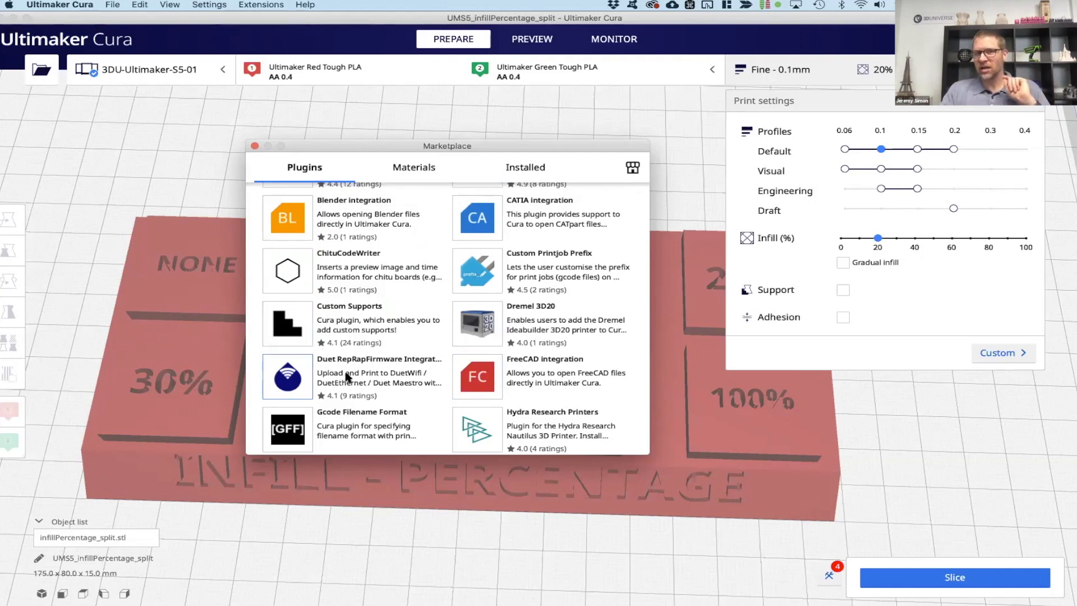
scroll(481, 384, down, 4)
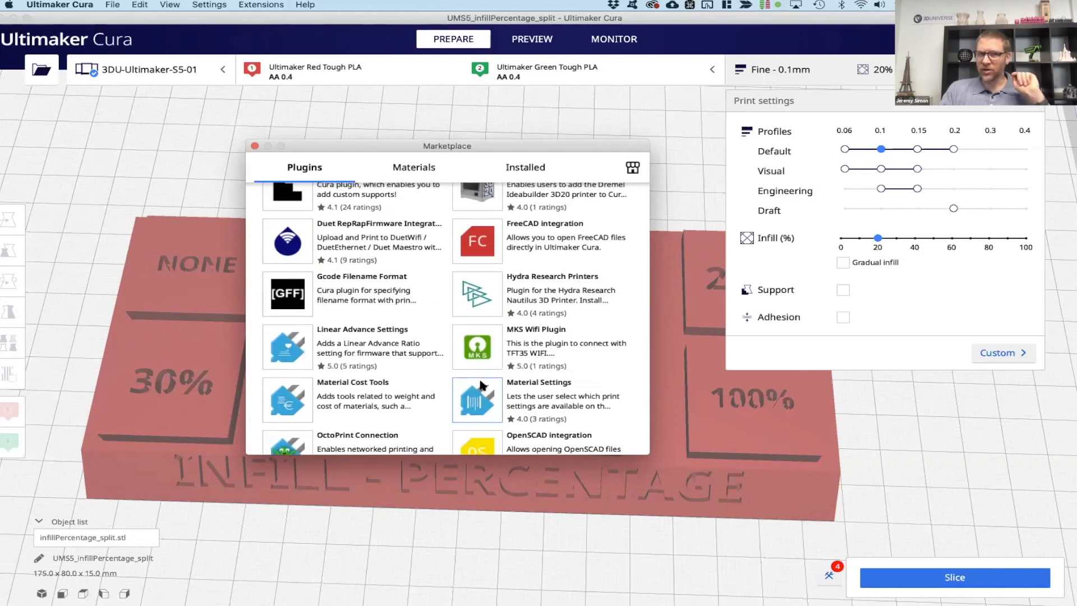
scroll(481, 385, up, 15)
scroll(481, 385, down, 5)
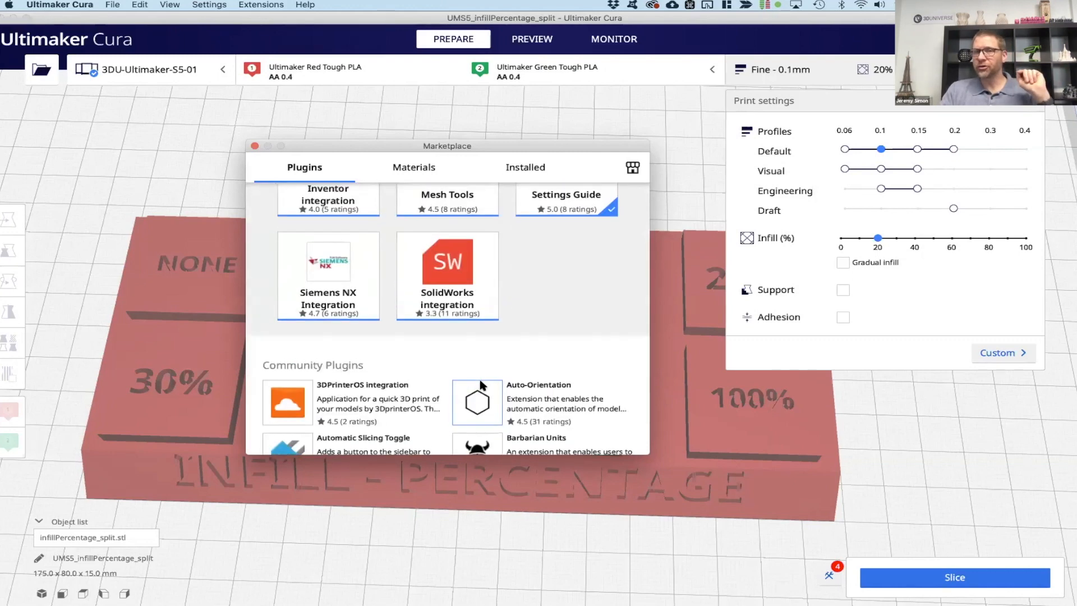
scroll(480, 384, down, 15)
scroll(480, 385, up, 20)
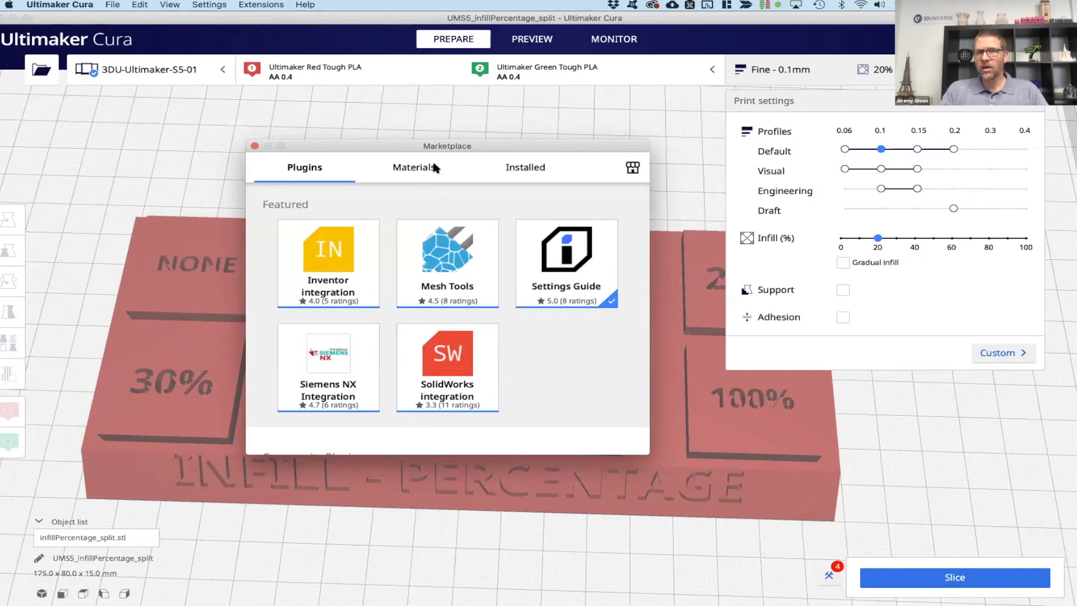
- Browse the Marketplace's materials catalogue, from the featured brands to the community contributions and generic materials
click(411, 168)
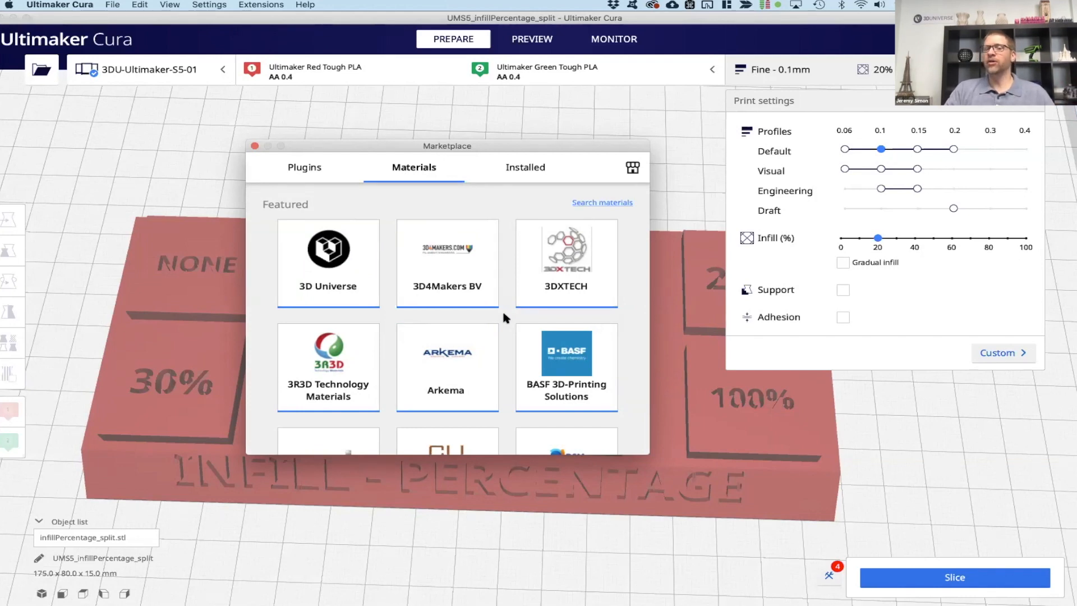
scroll(504, 317, down, 3)
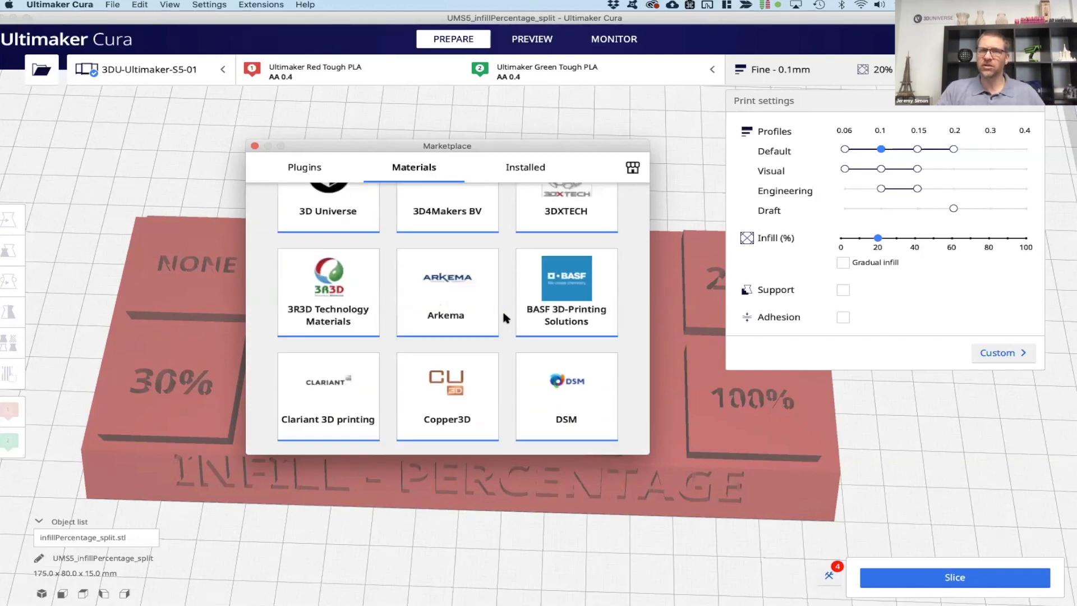
scroll(504, 317, down, 15)
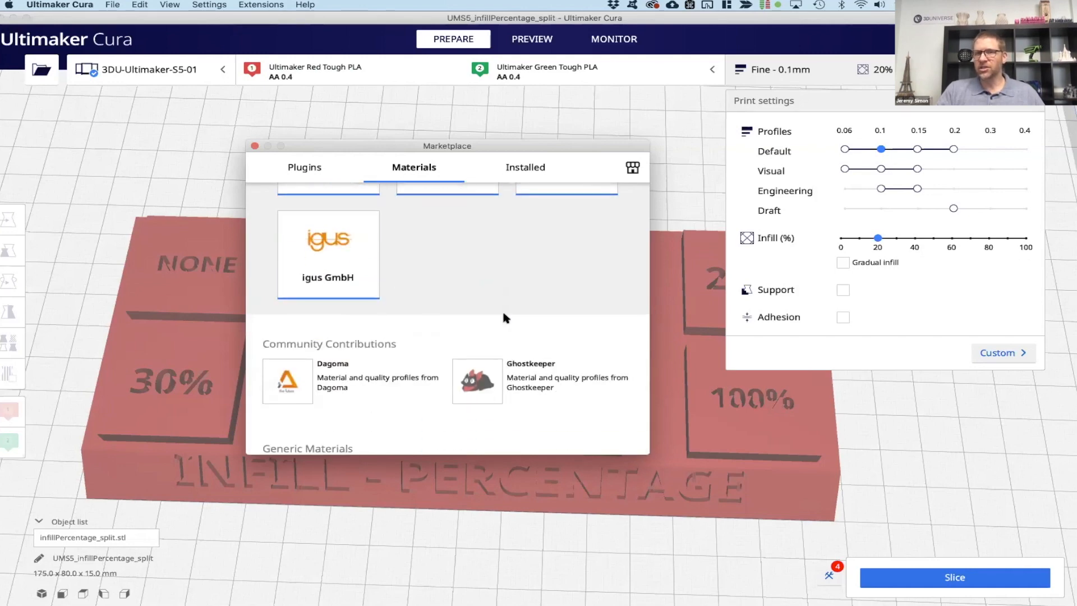
scroll(504, 317, down, 6)
scroll(504, 317, up, 20)
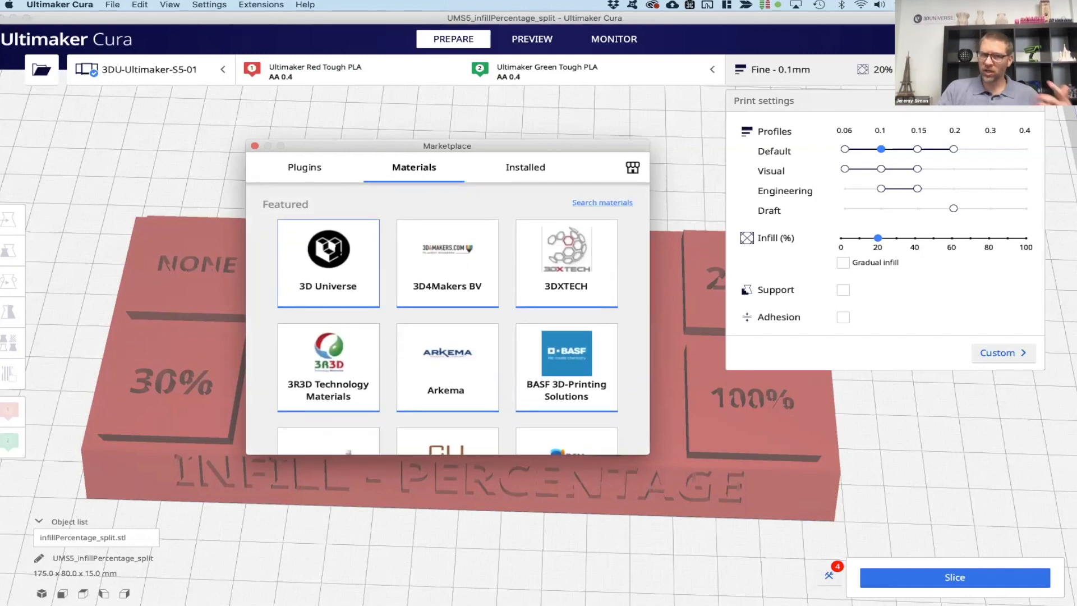
- View the 3D Universe material details, then review the installed plugins and materials
click(337, 270)
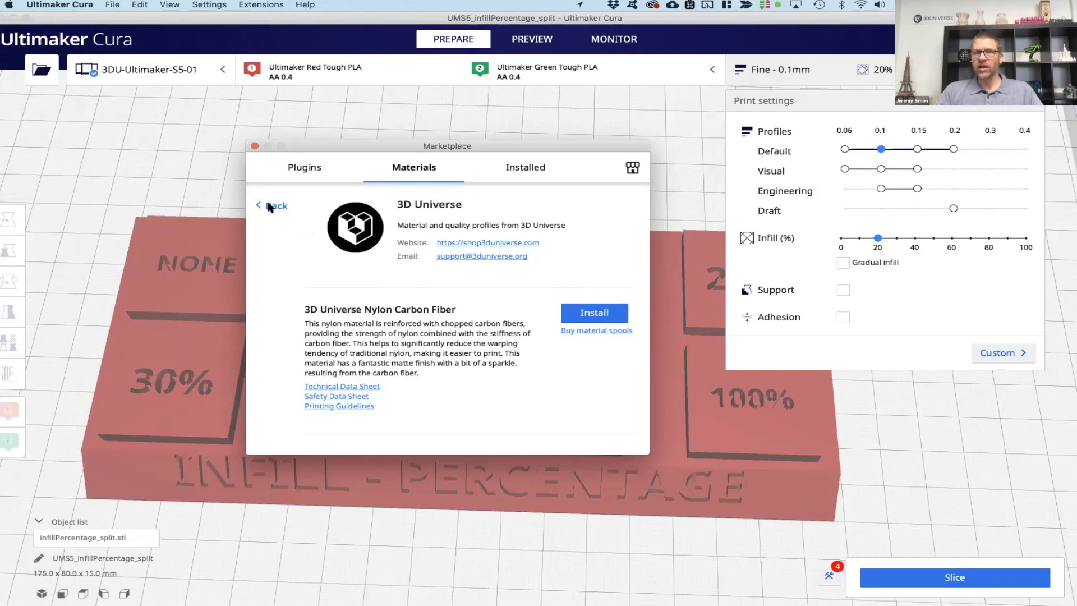
click(278, 207)
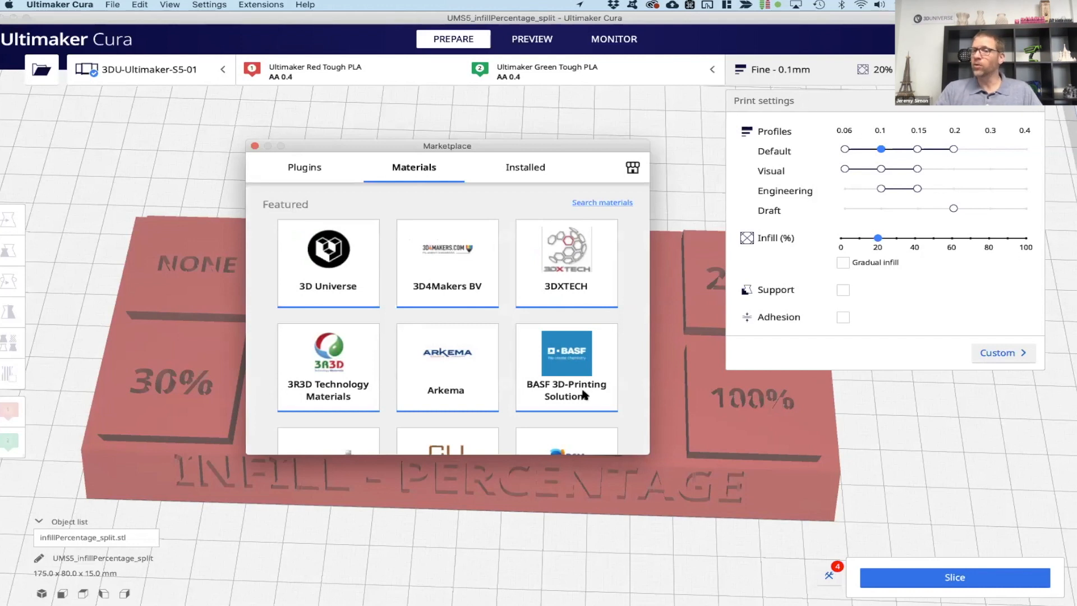
click(526, 168)
scroll(443, 284, down, 3)
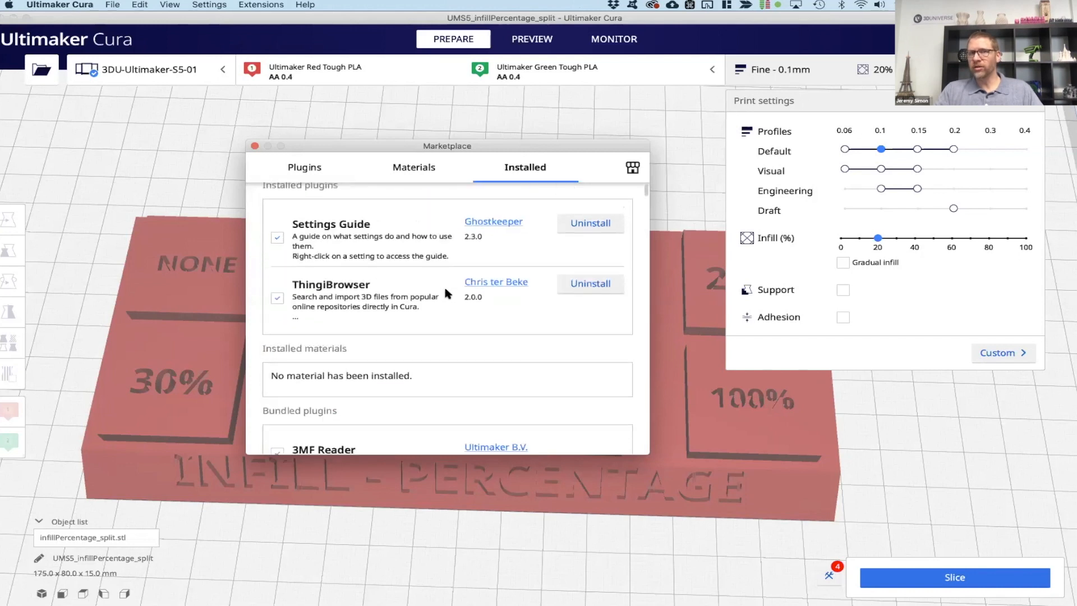
scroll(448, 294, up, 1)
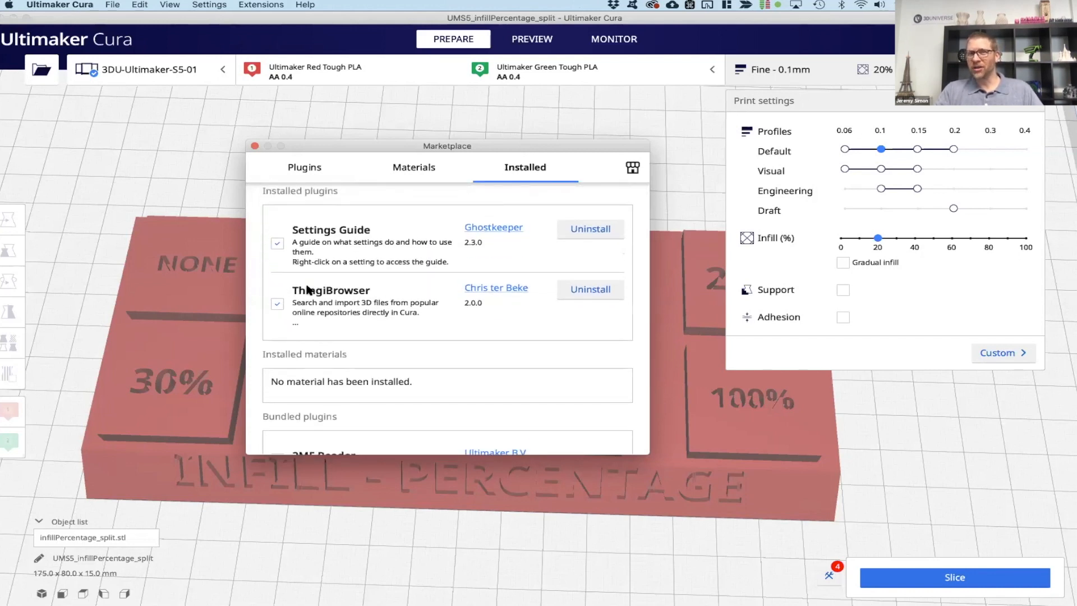
- Revisit the Marketplace's plugin and material catalogues, then close the Marketplace
click(320, 170)
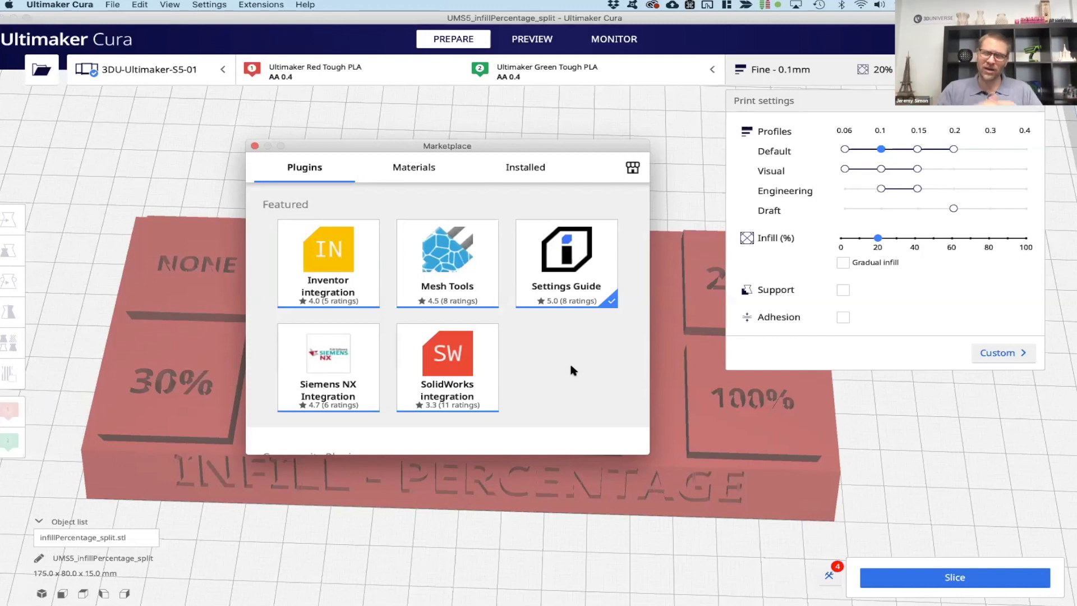
scroll(561, 369, down, 10)
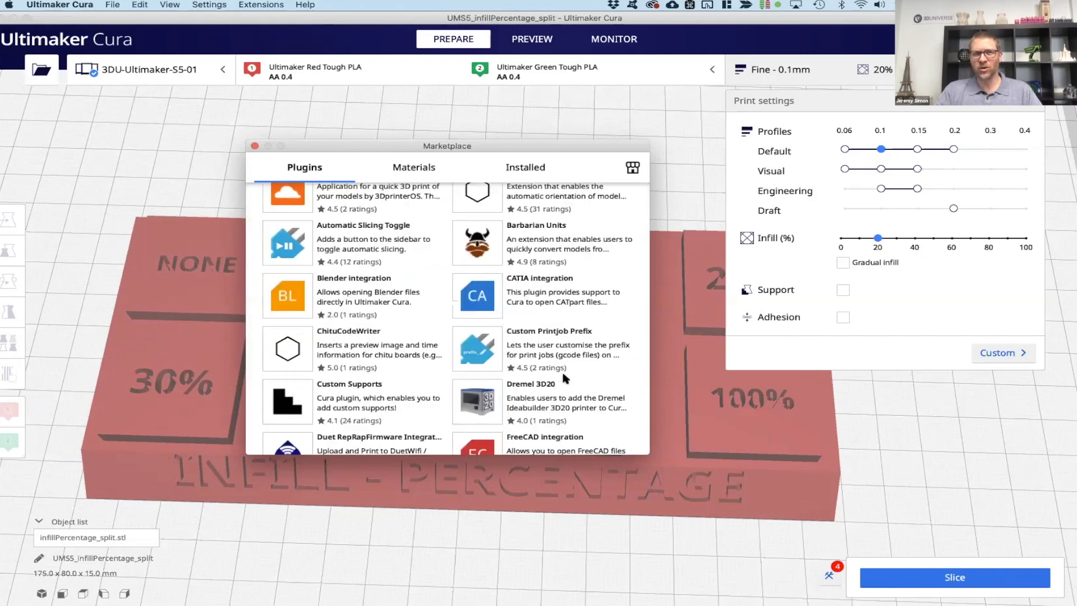
scroll(305, 199, up, 15)
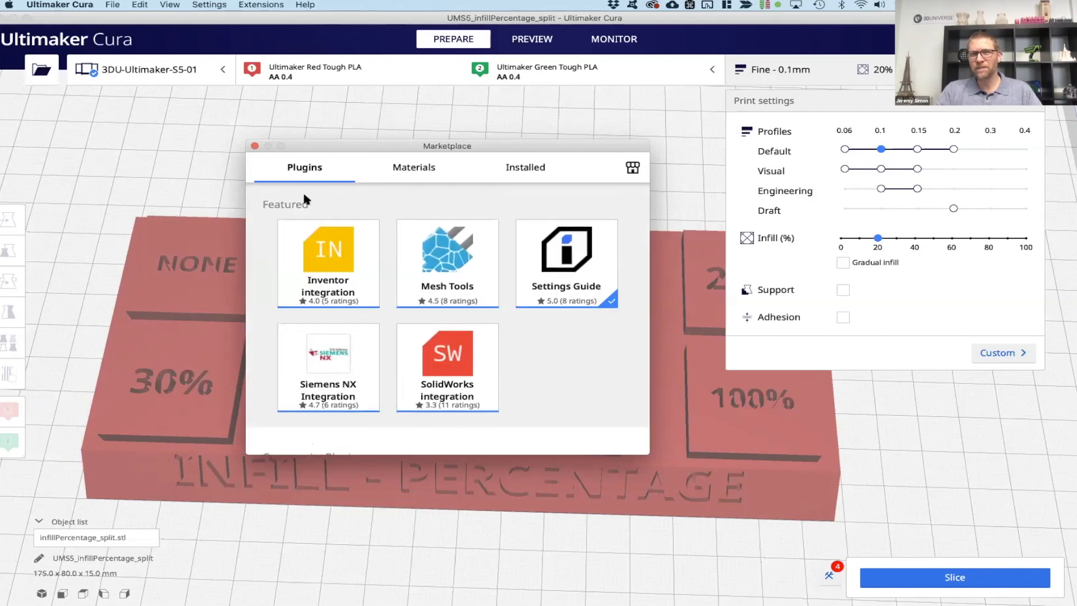
click(415, 169)
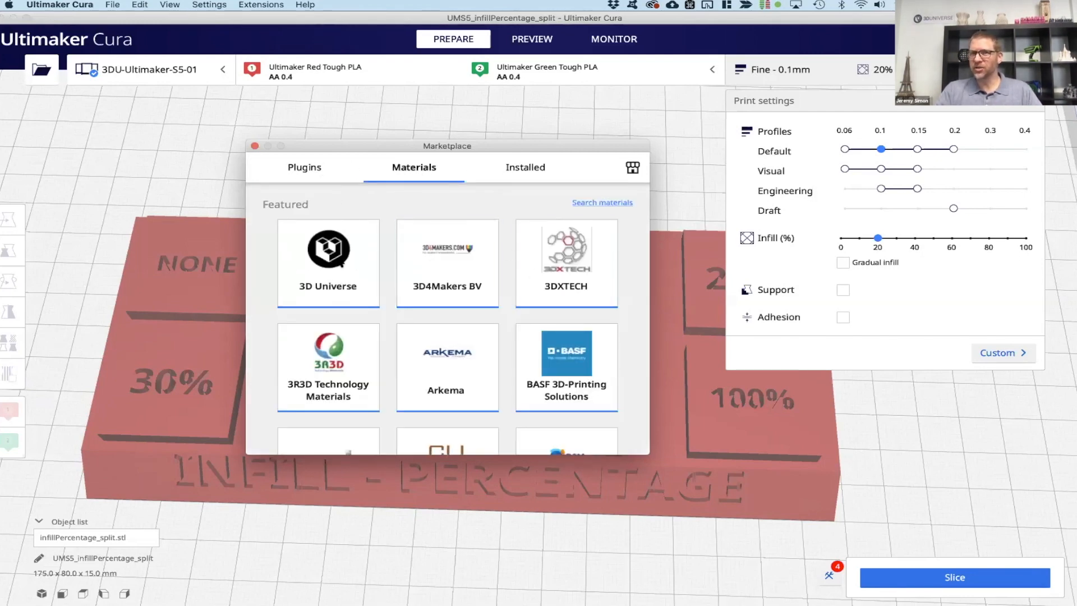
click(255, 145)
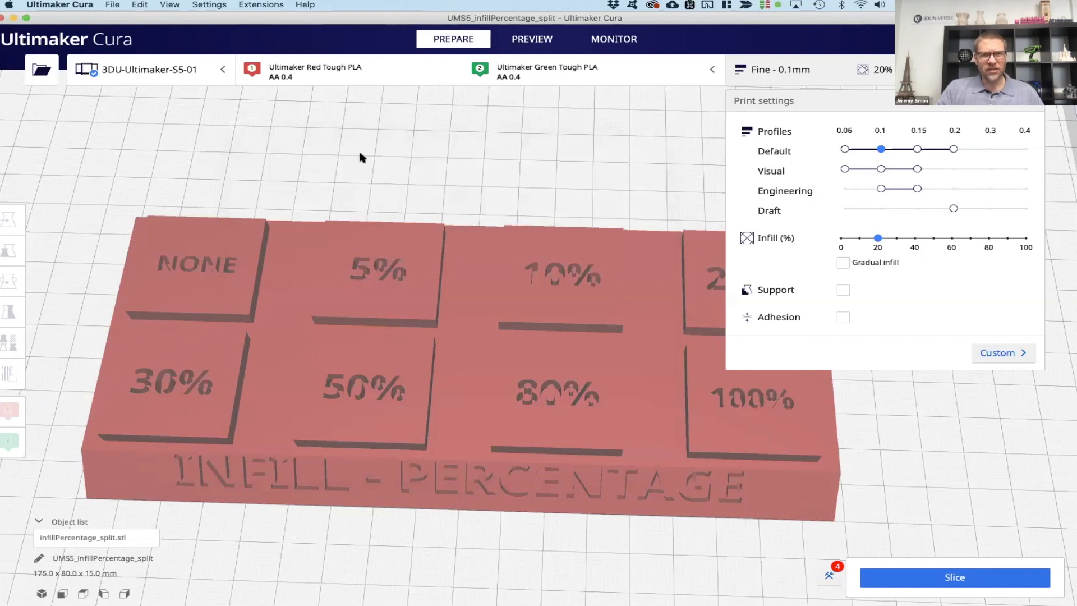
- Open the Cura Backups manager, review the list of saved backups, and close it
scroll(464, 215, down, 5)
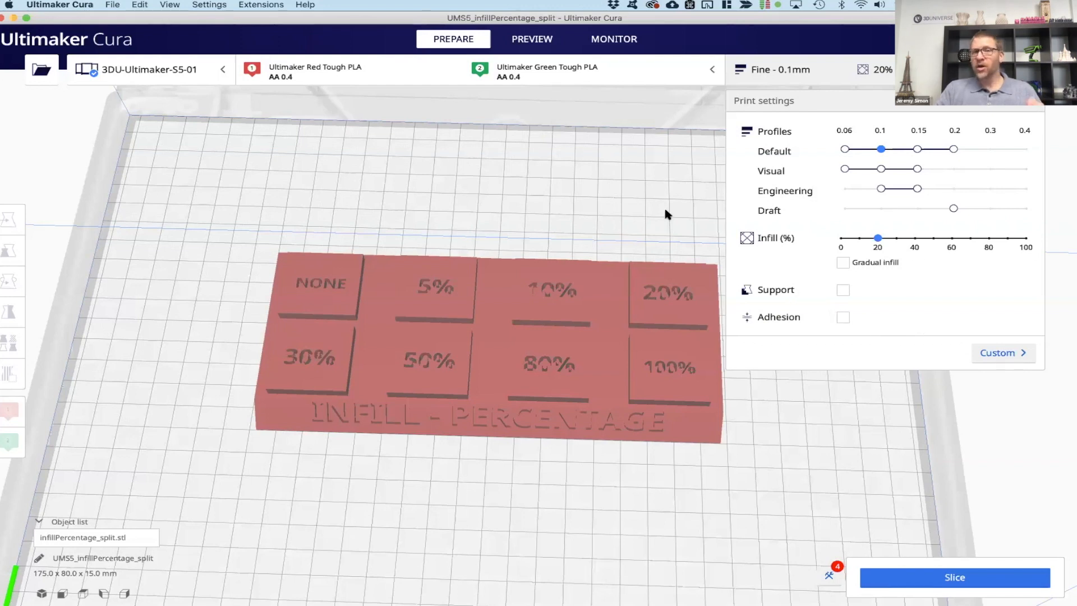
click(260, 5)
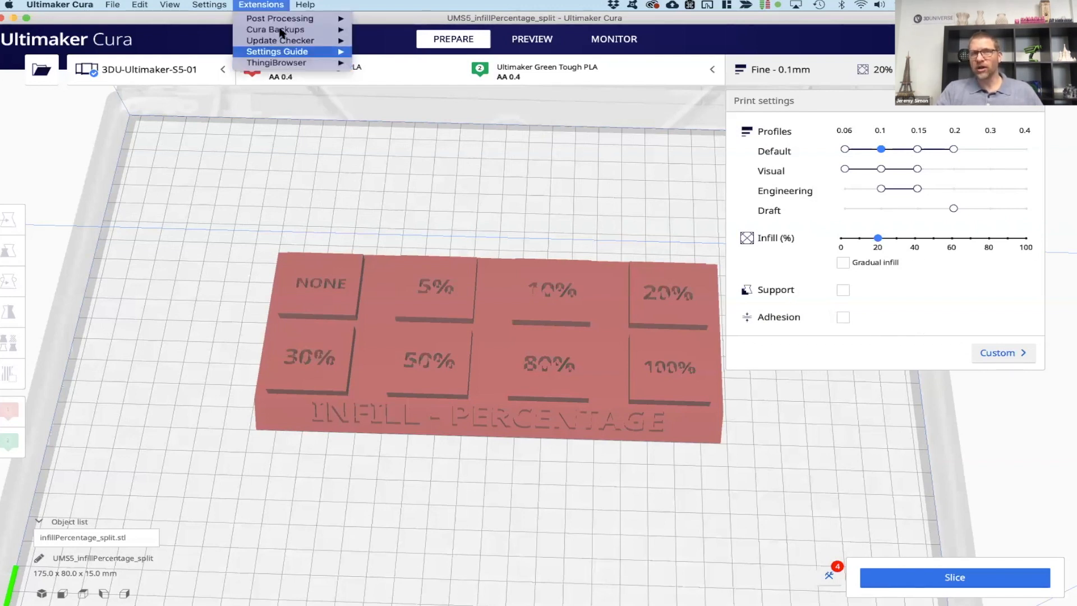
mouse_move(287, 56)
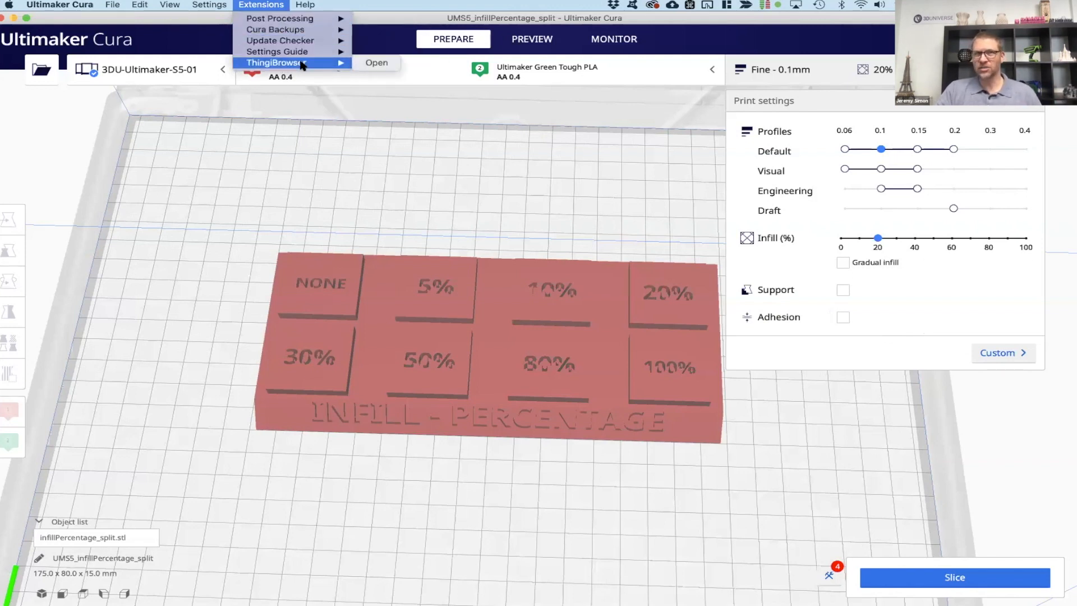
mouse_move(292, 18)
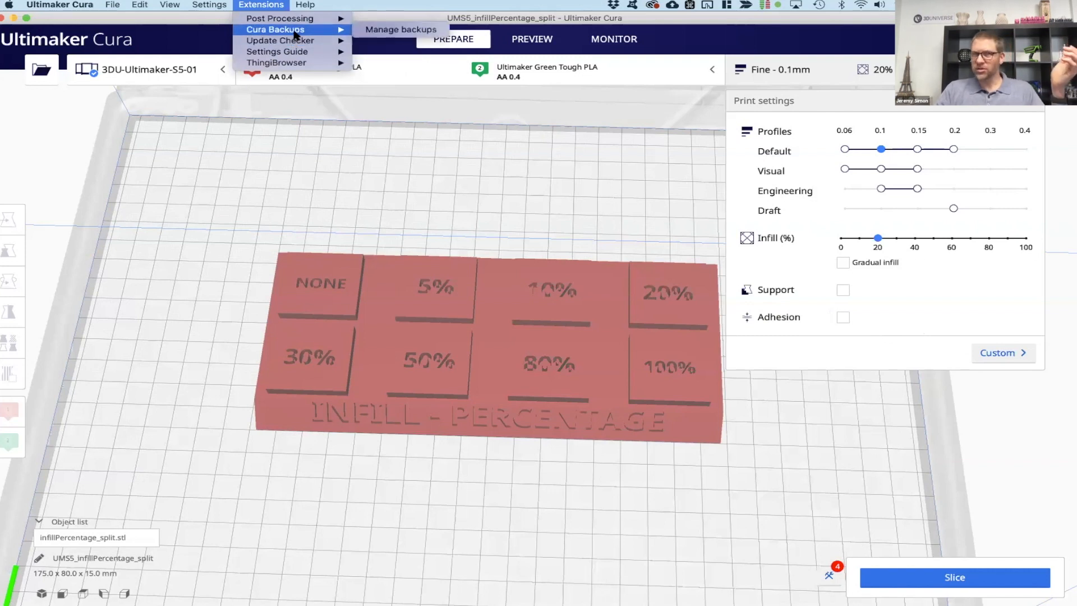
click(386, 31)
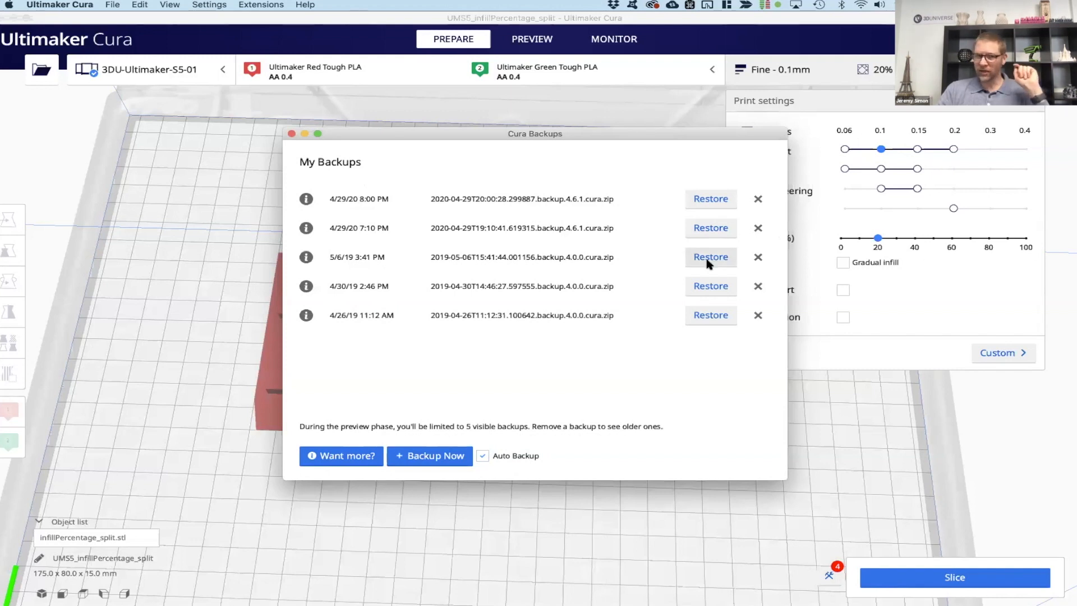
click(291, 134)
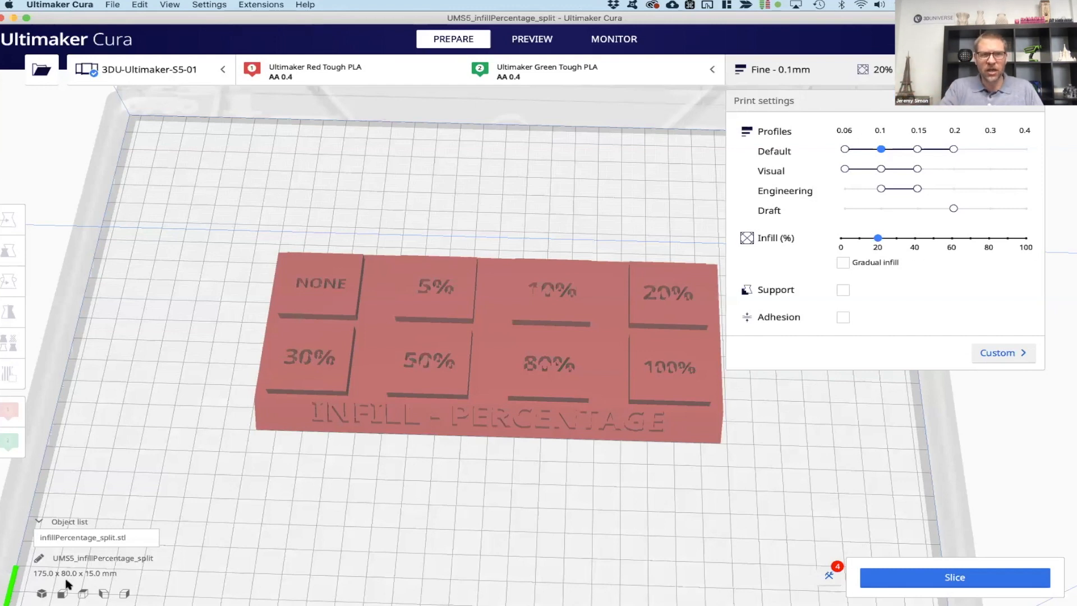
- Switch to Chrome, open the Ultimaker S5 Material compatibility article in a new tab, and examine its compatibility matrices
click(81, 593)
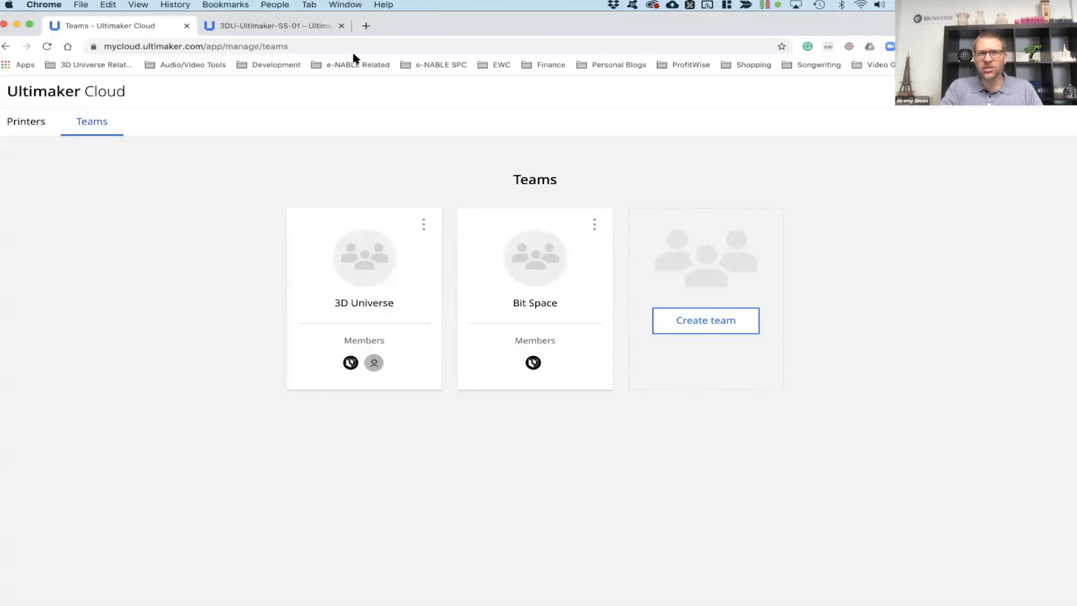
click(365, 26)
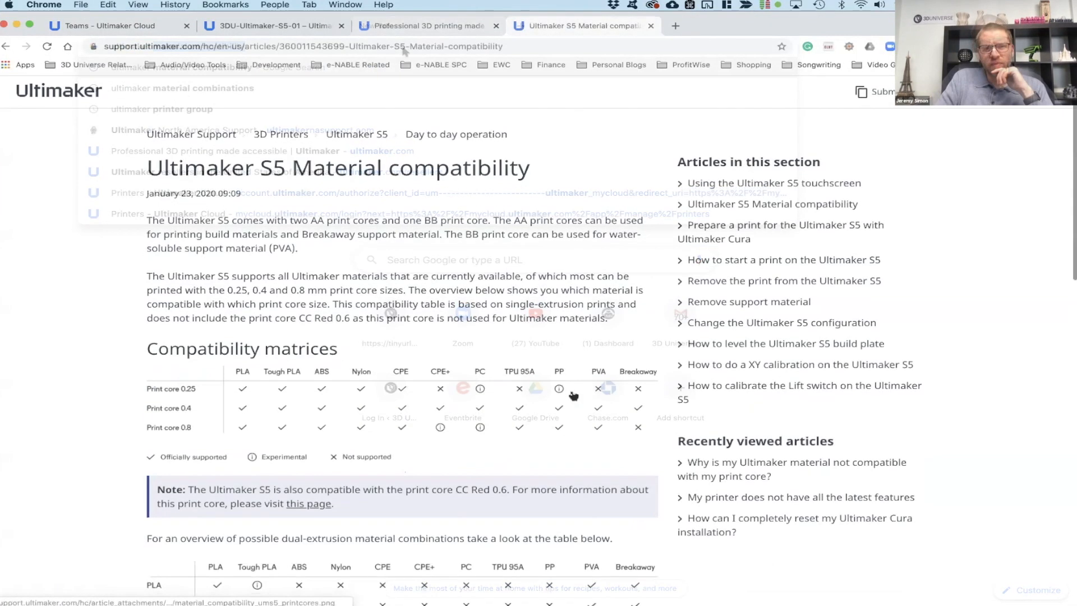
scroll(574, 396, down, 5)
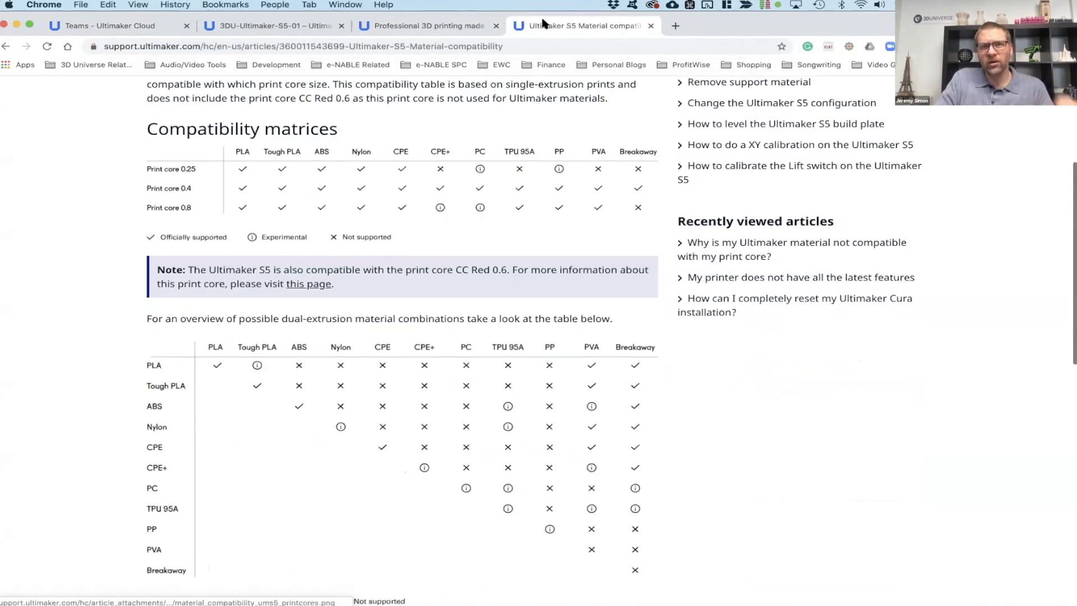
- Select the compatibility article's web address and examine the table of dual-extrusion material combinations
click(540, 46)
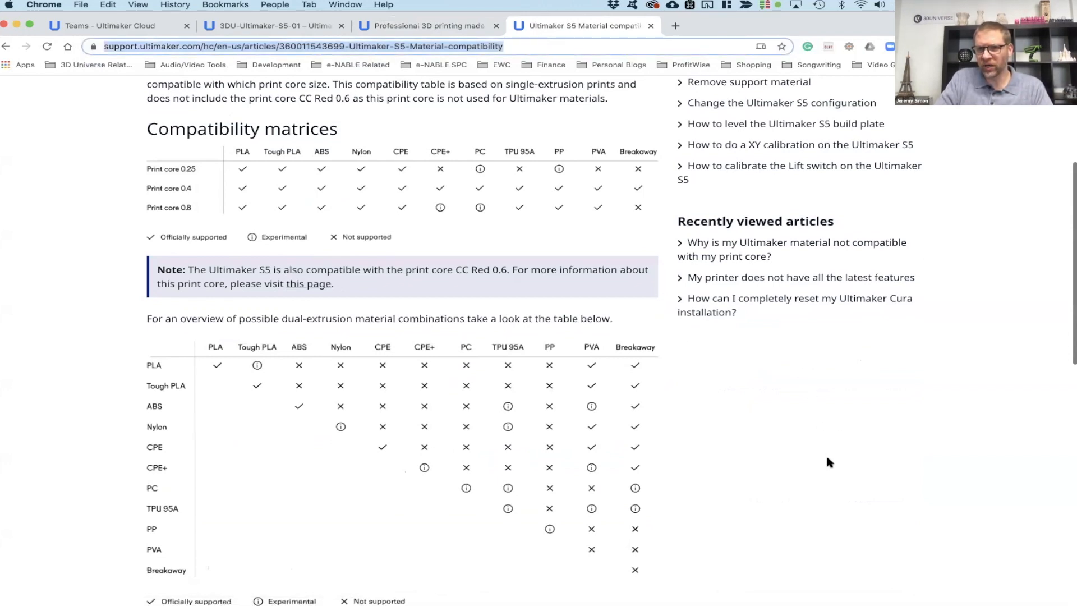
scroll(439, 406, down, 5)
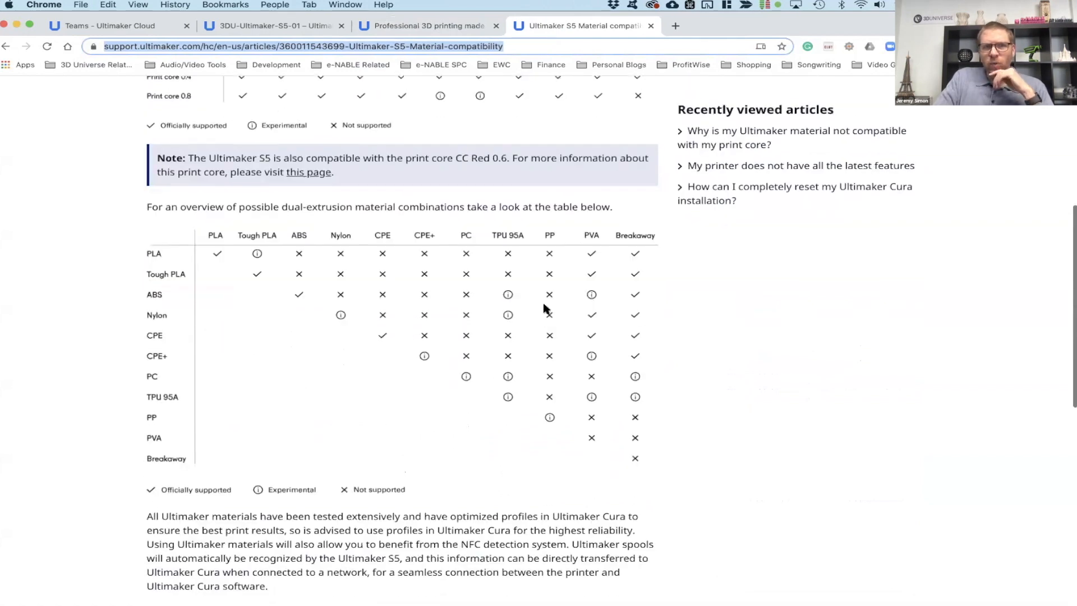
click(186, 249)
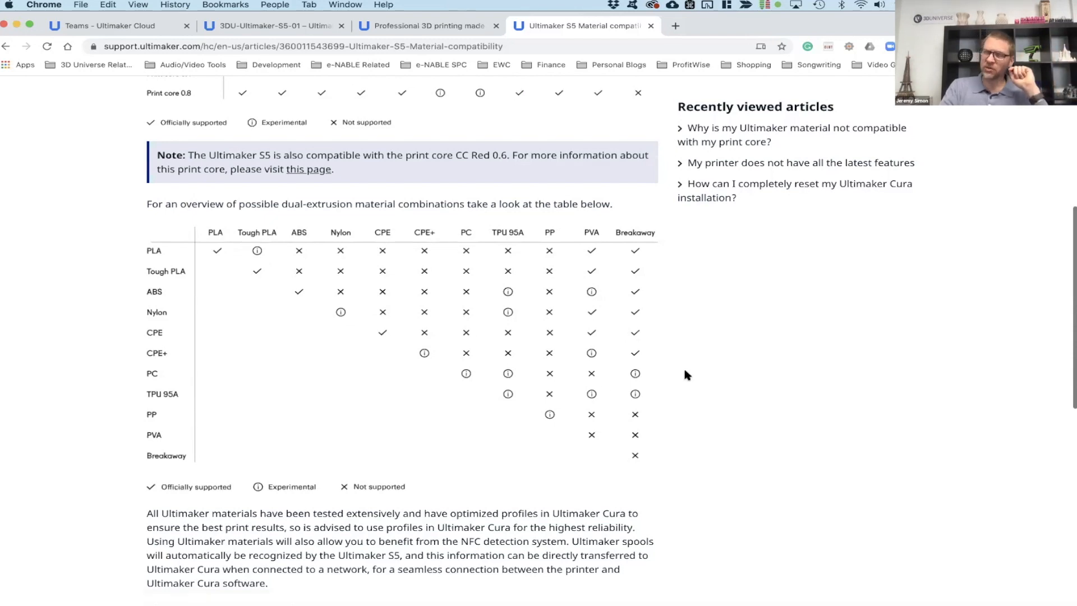
- Switch to Ultimaker Cura, review the custom material and print core configuration of both extruders, and check extruder 2's material choices without changing them
mouse_move(589, 603)
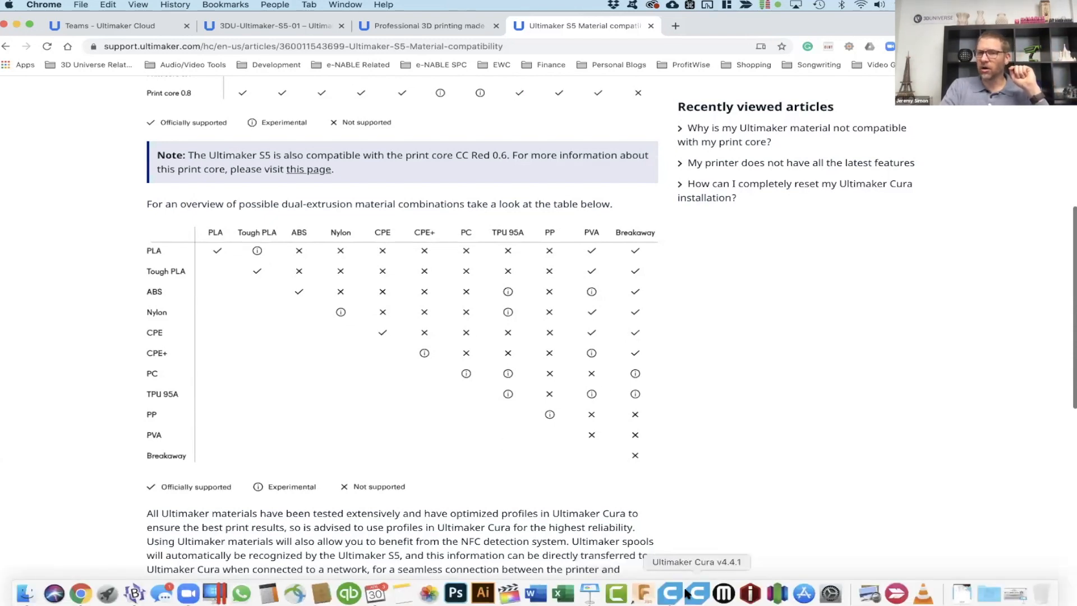
click(671, 595)
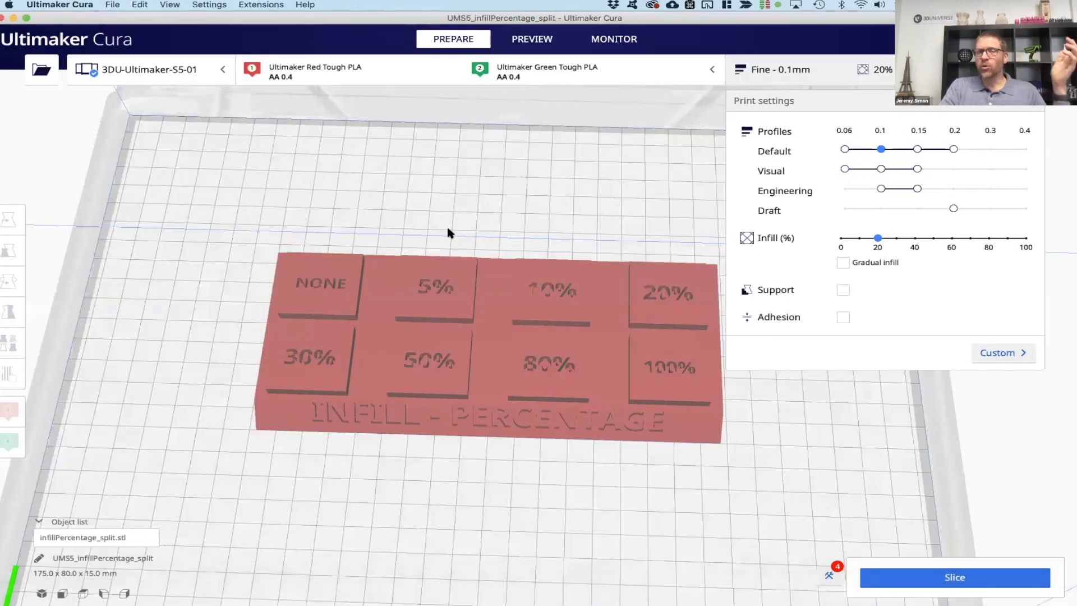
click(419, 75)
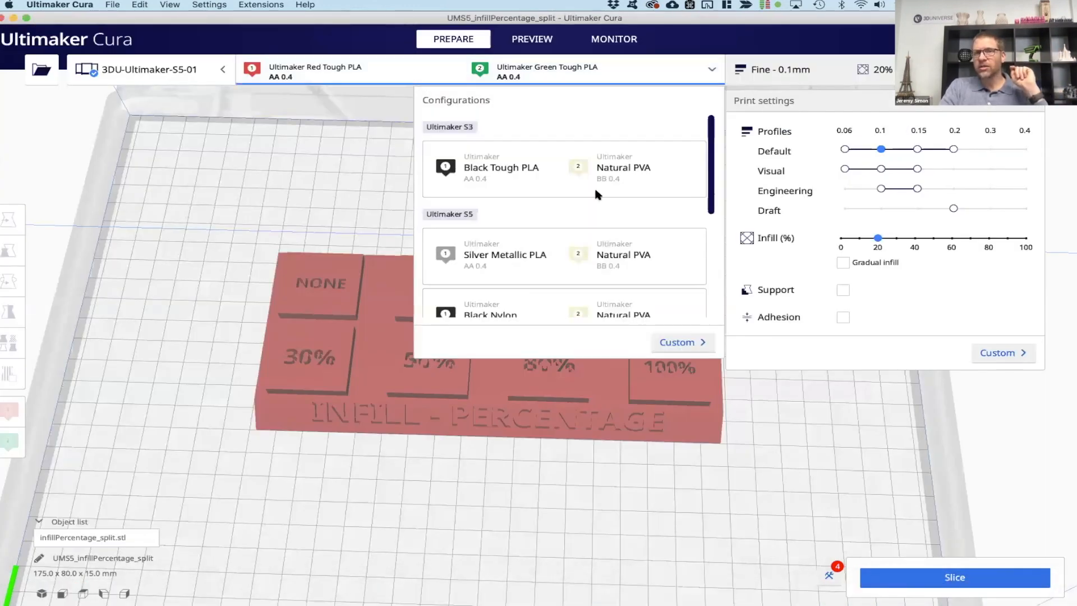
click(682, 342)
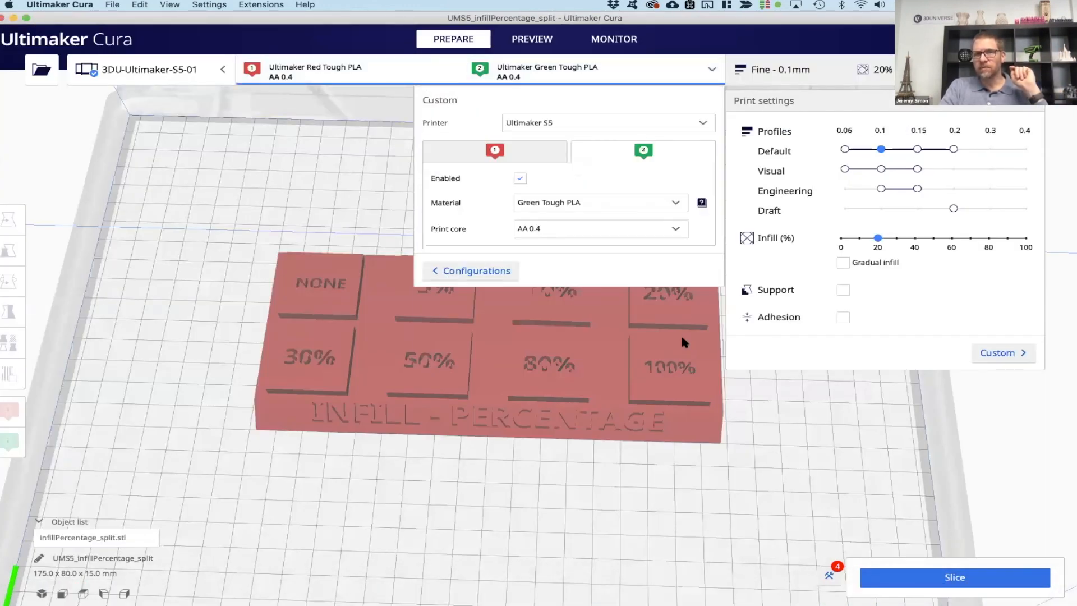
click(509, 152)
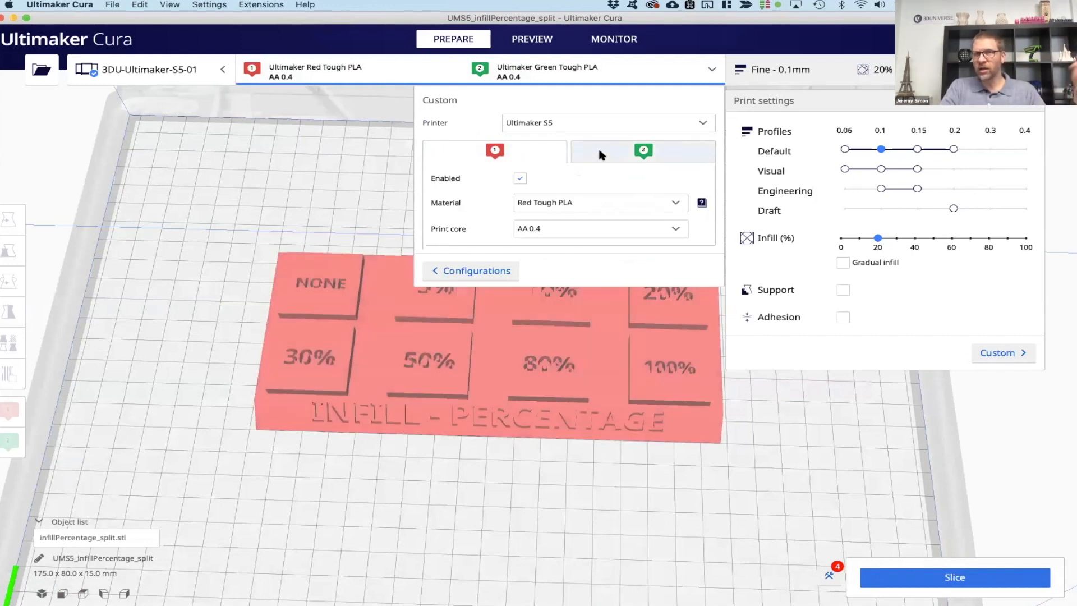
click(601, 156)
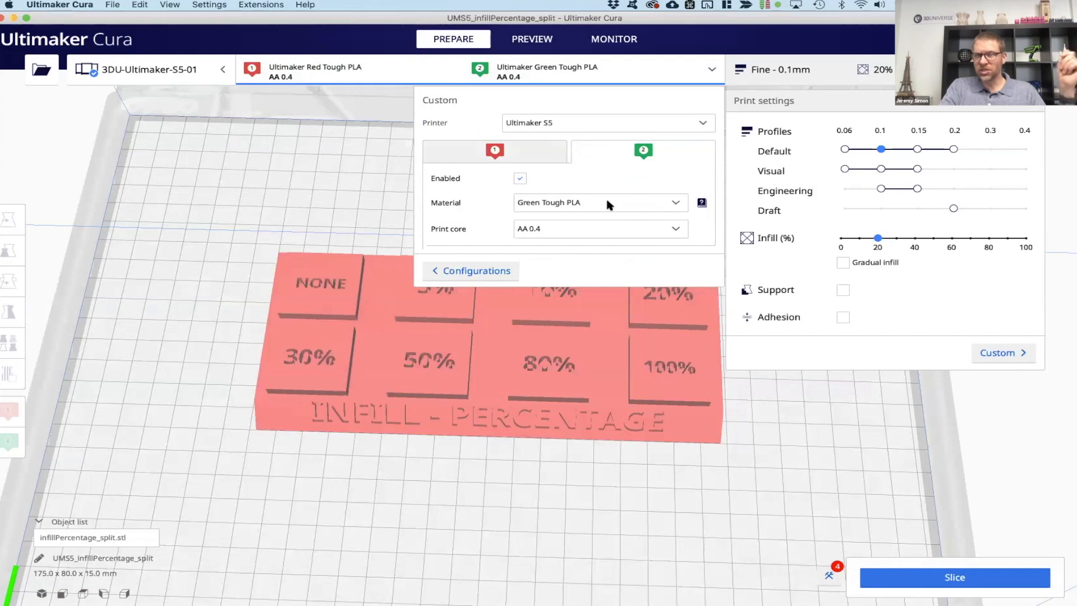
click(608, 204)
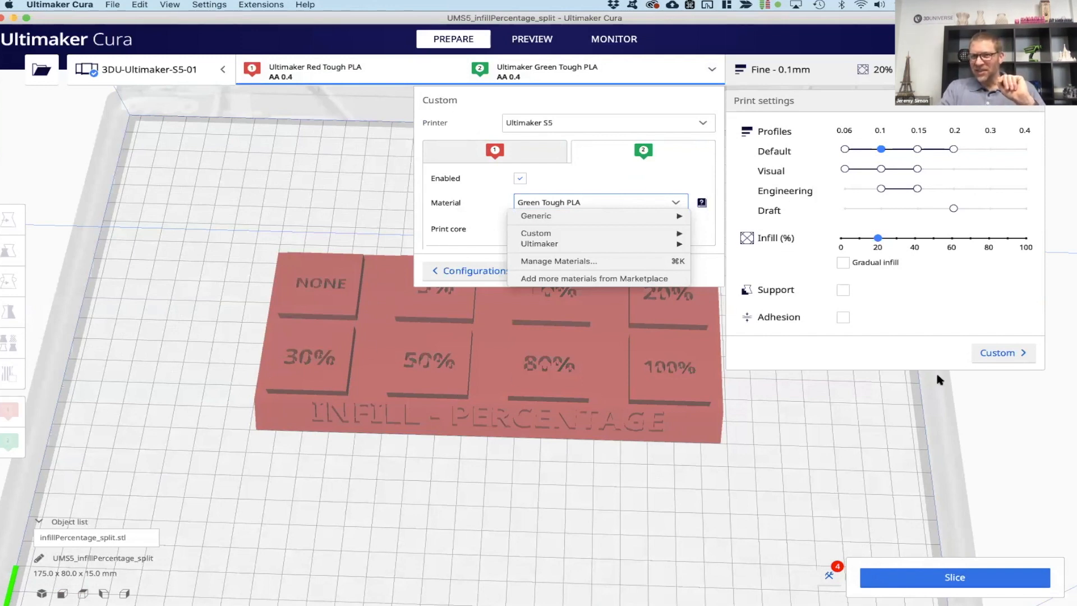
click(385, 205)
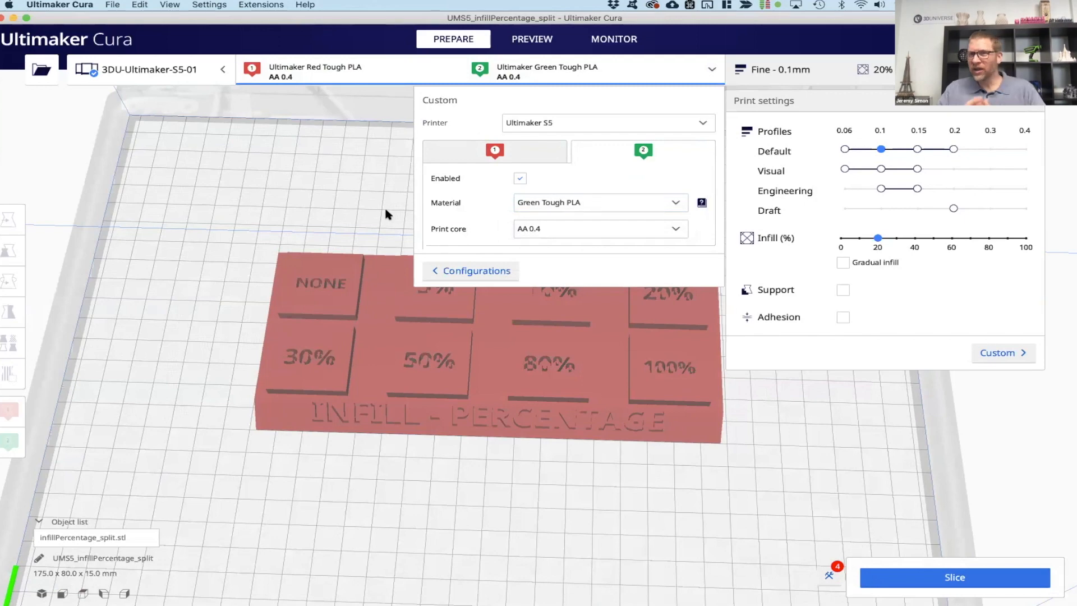